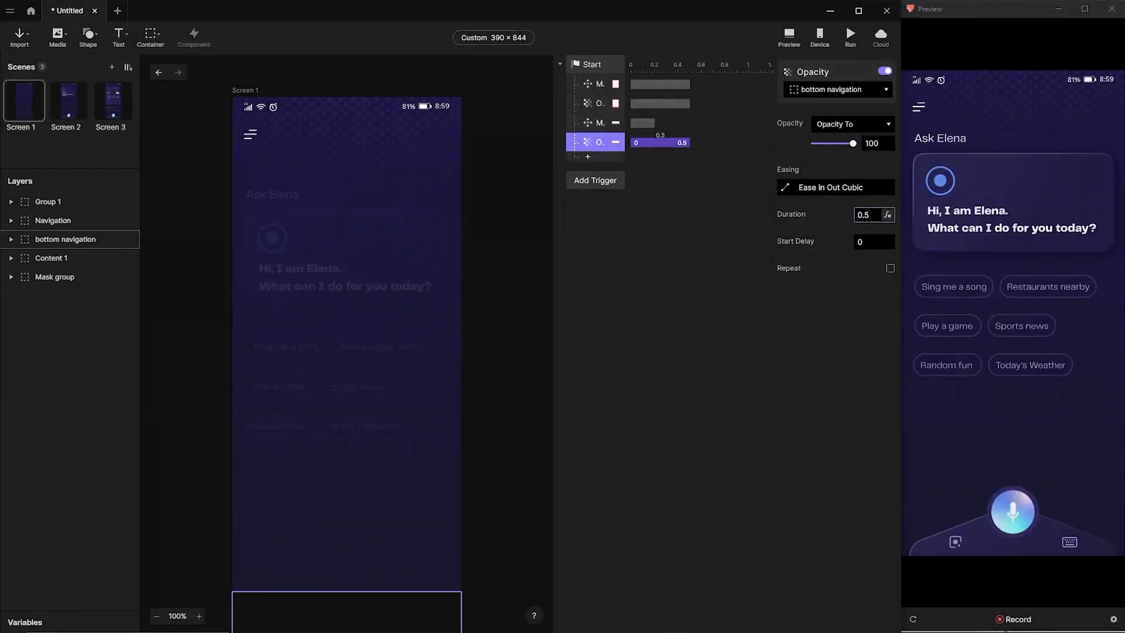
Open the duration of the bottom navigation's Move response on Screen 1 for editing.
{"action": "left_click", "coordinate": [598, 123]}
{"action": "left_click", "coordinate": [867, 224]}
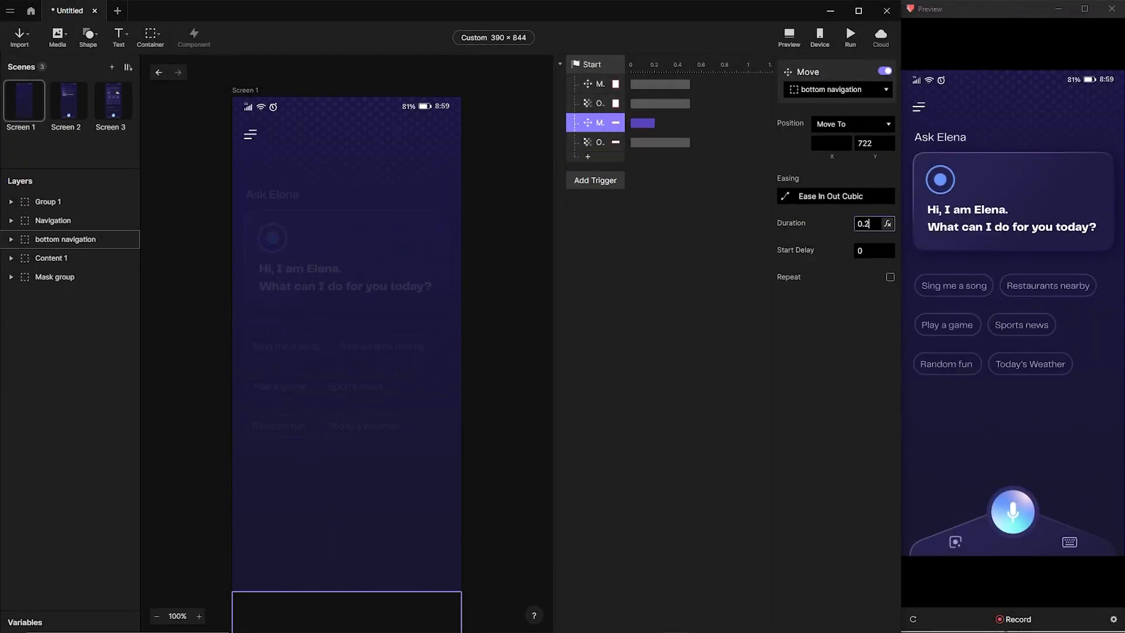
{"action": "left_click", "coordinate": [636, 144], "text": "shift"}
{"action": "mouse_move", "coordinate": [636, 144]}
{"action": "left_mouse_down"}
{"action": "mouse_move", "coordinate": [649, 125]}
{"action": "mouse_move", "coordinate": [655, 140]}
{"action": "left_mouse_up"}
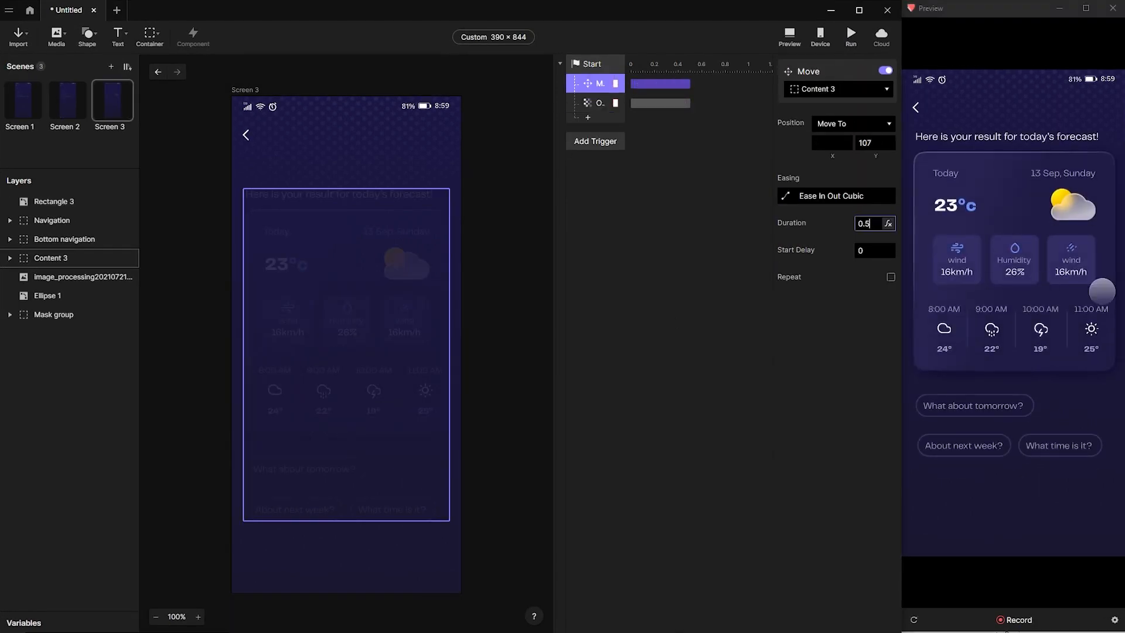
Open the list of responses that can be added to Screen 3's Start trigger.
{"action": "left_click", "coordinate": [587, 118]}
{"action": "left_click", "coordinate": [595, 134]}
{"action": "scroll", "coordinate": [798, 394], "scroll_direction": "down", "scroll_amount": 5}
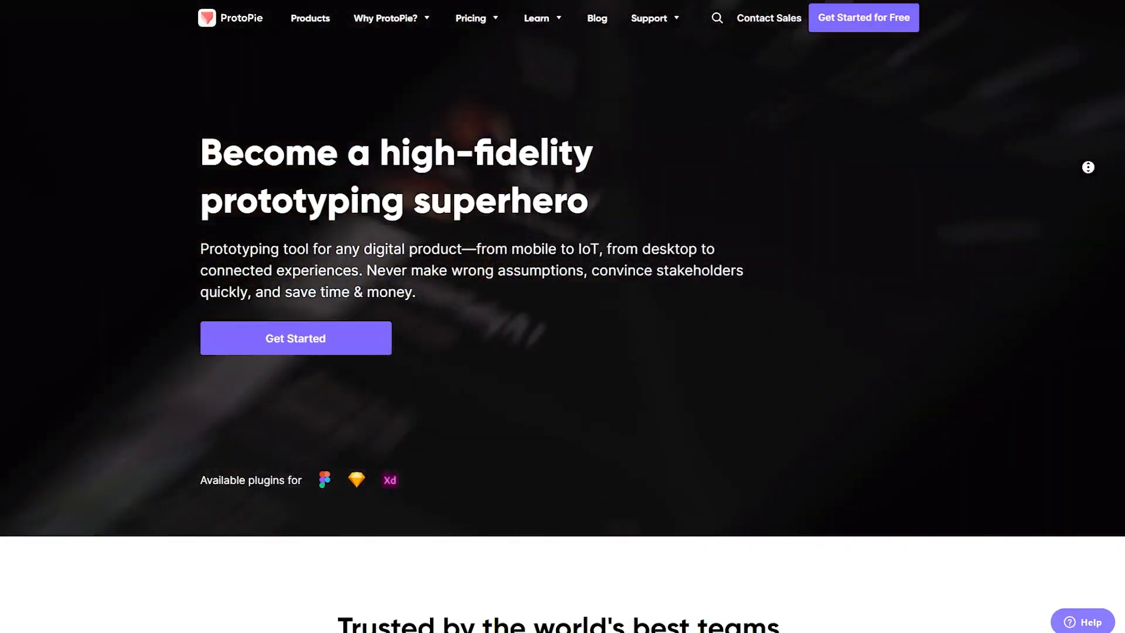
Look through the ProtoPie homepage and its product verticals, and open the download options for ProtoPie Studio.
{"action": "scroll", "coordinate": [1089, 161], "scroll_direction": "down", "scroll_amount": 1}
{"action": "scroll", "coordinate": [1088, 177], "scroll_direction": "down", "scroll_amount": 10}
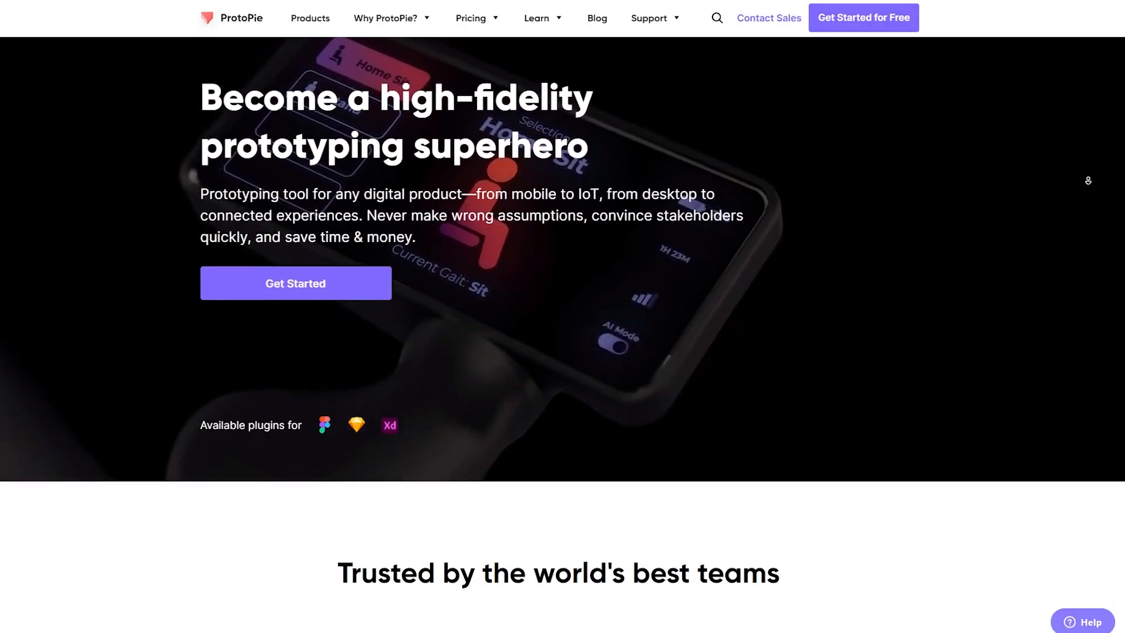
{"action": "scroll", "coordinate": [1088, 181], "scroll_direction": "down", "scroll_amount": 2}
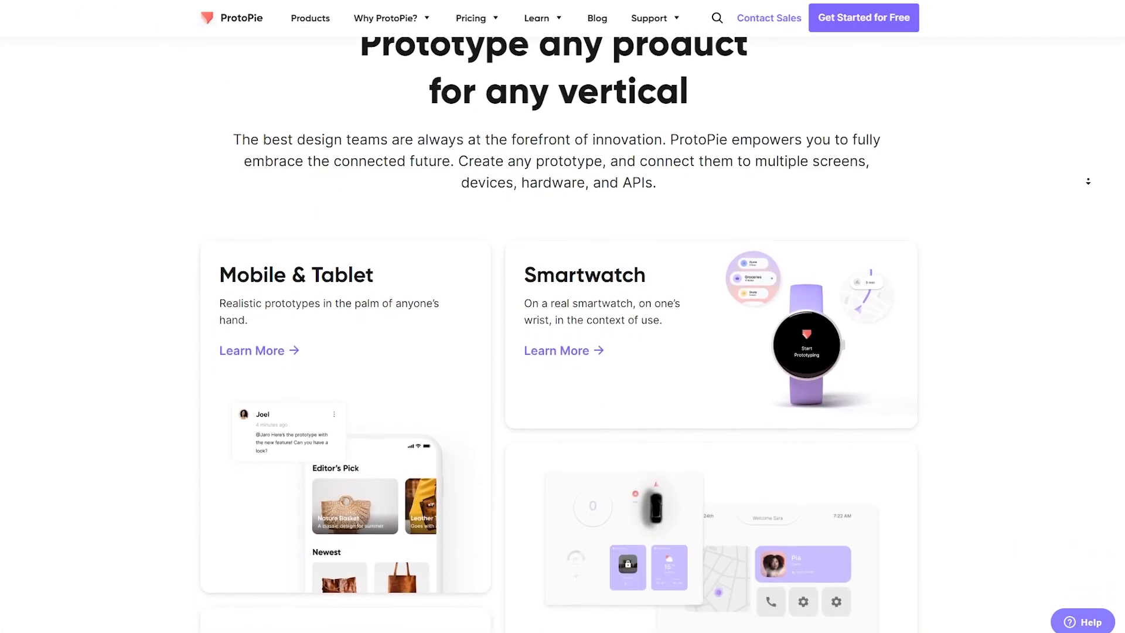
{"action": "scroll", "coordinate": [1088, 182], "scroll_direction": "down", "scroll_amount": 2}
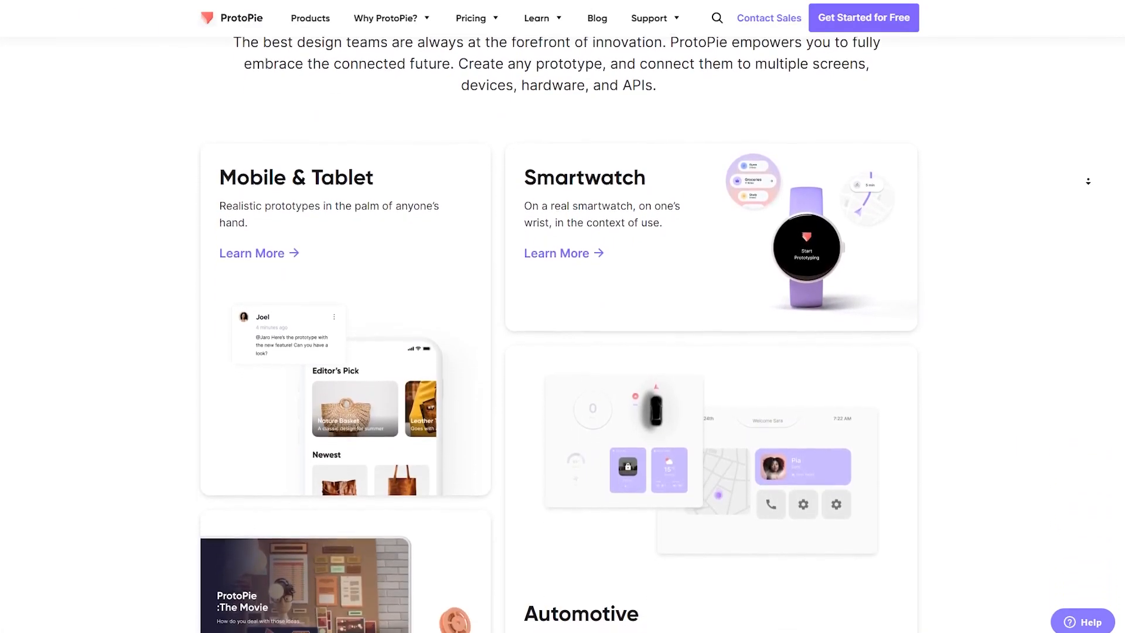
{"action": "scroll", "coordinate": [1088, 181], "scroll_direction": "down", "scroll_amount": 2}
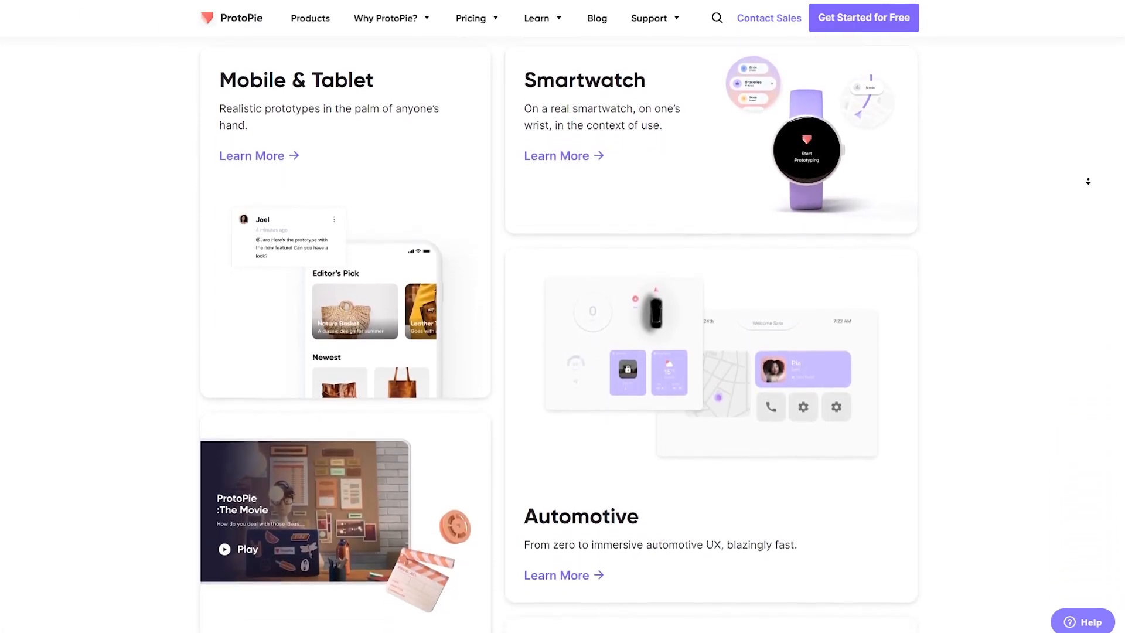
{"action": "scroll", "coordinate": [1088, 182], "scroll_direction": "down", "scroll_amount": 1}
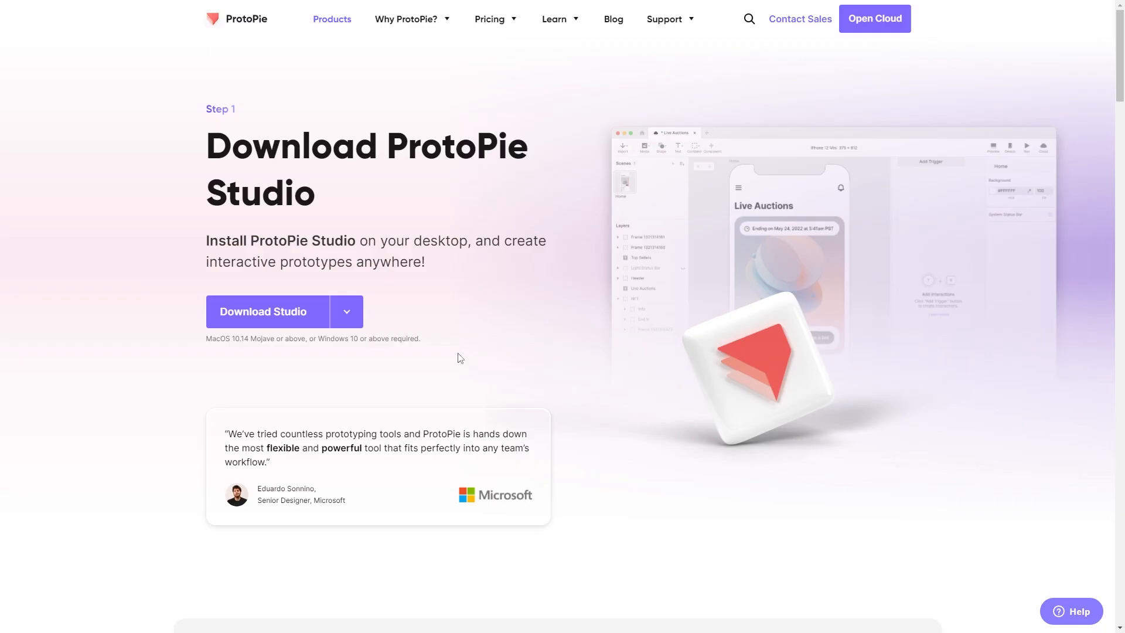
{"action": "left_click", "coordinate": [346, 311]}
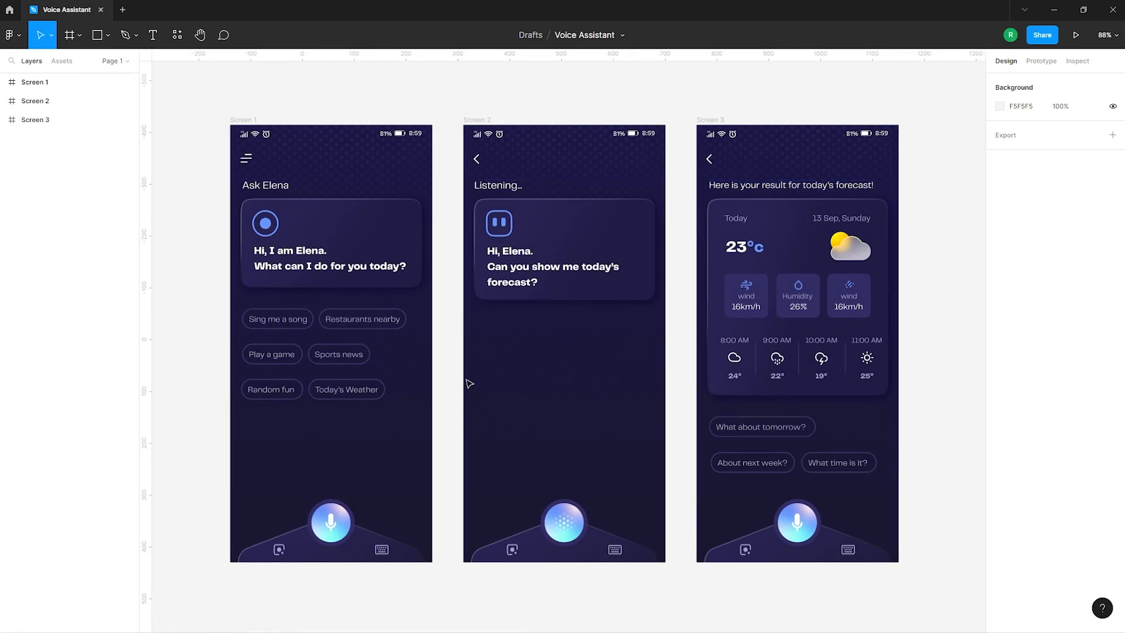
Launch the ProtoPie plugin in the Voice Assistant design file in Figma.
{"action": "right_click", "coordinate": [444, 343]}
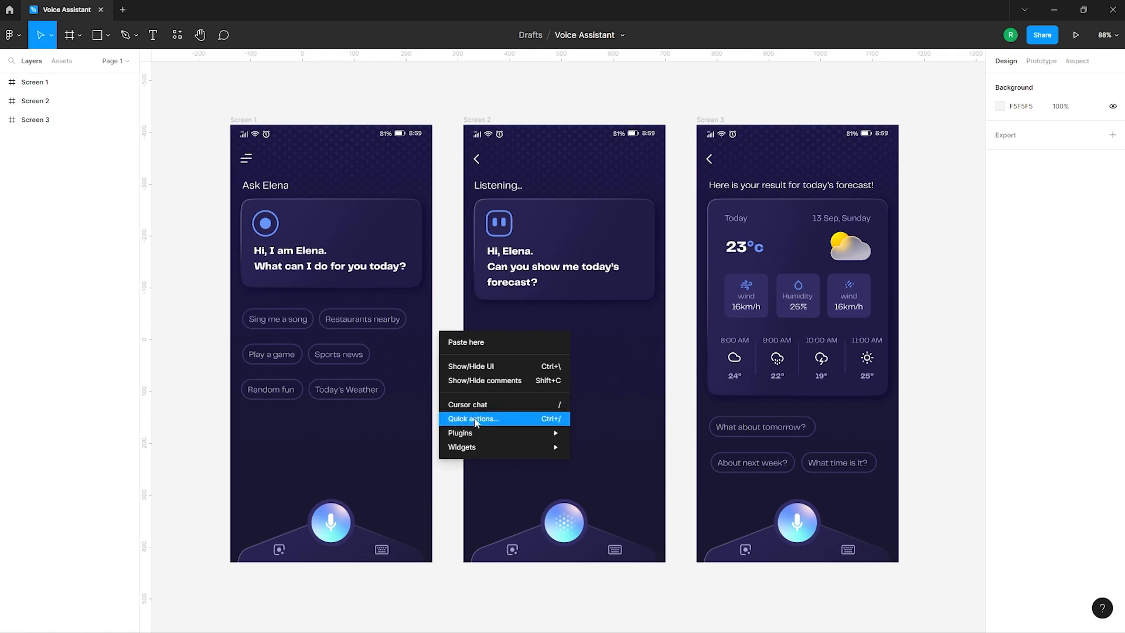
{"action": "mouse_move", "coordinate": [498, 433]}
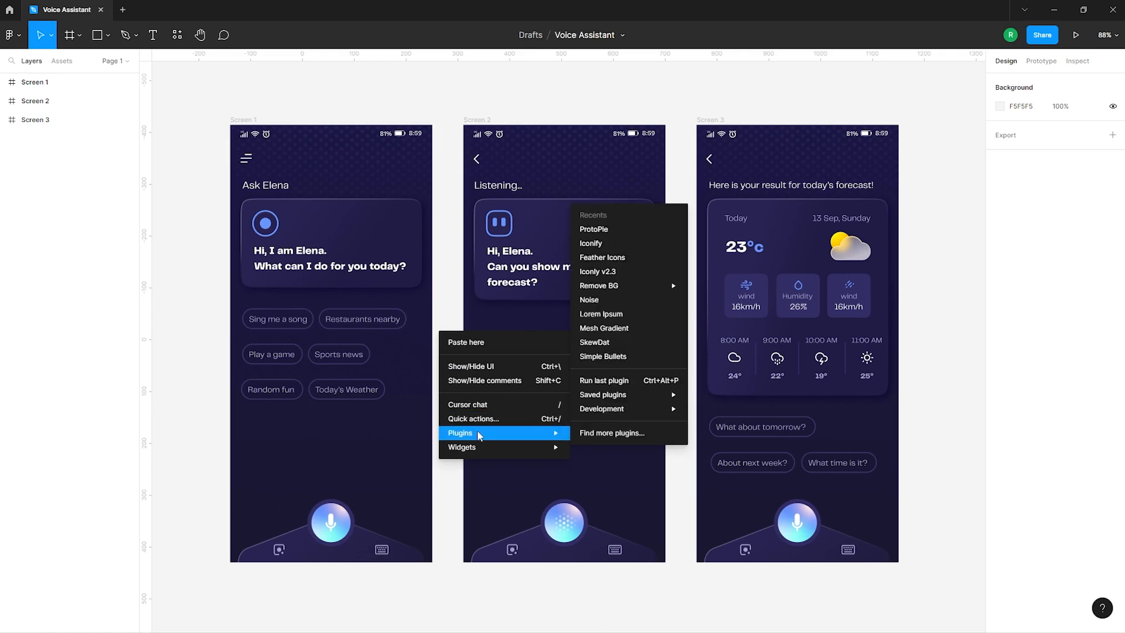
{"action": "left_click", "coordinate": [615, 235]}
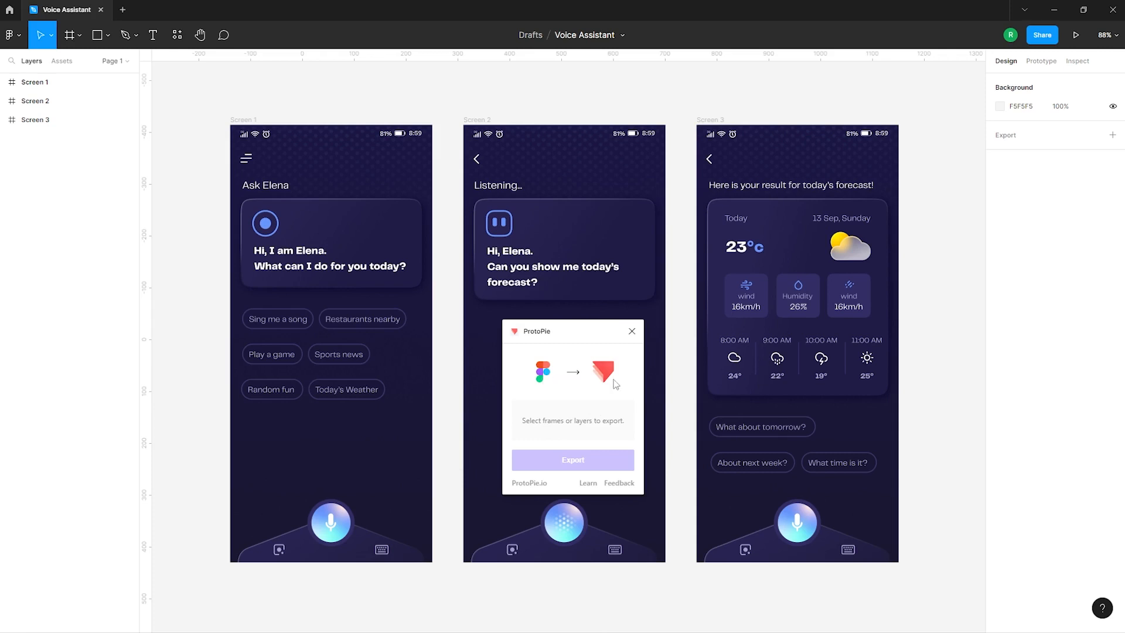
Export the frames Screen 1, Screen 2 and Screen 3 together to ProtoPie and open the prototype preview.
{"action": "left_click", "coordinate": [276, 140]}
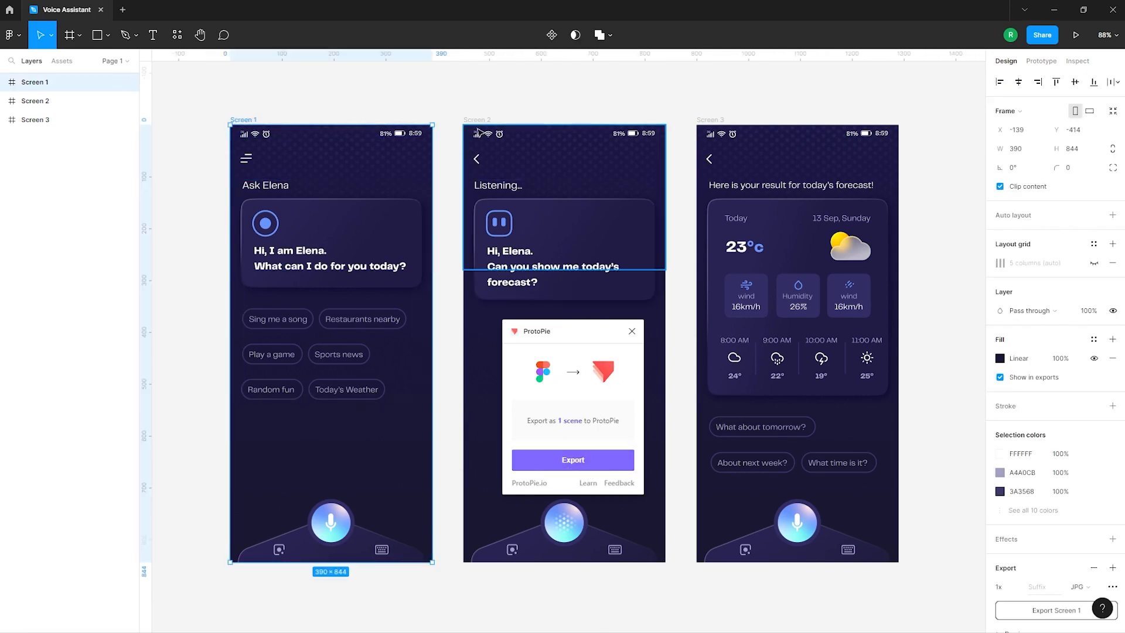
{"action": "left_click", "coordinate": [484, 121], "text": "shift"}
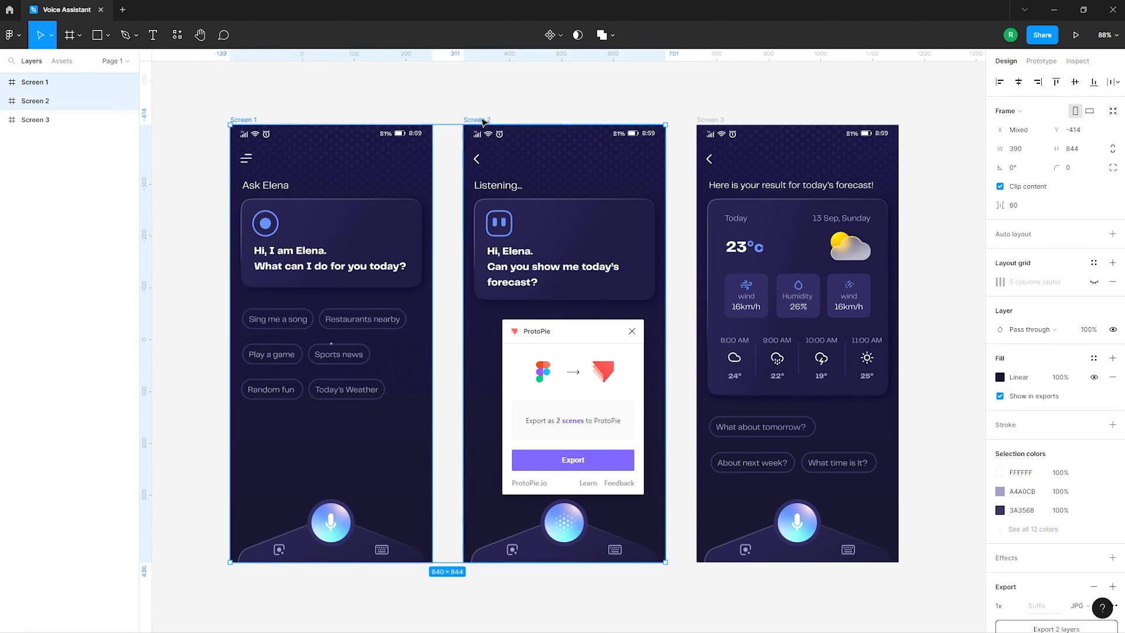
{"action": "left_click", "coordinate": [710, 120], "text": "shift"}
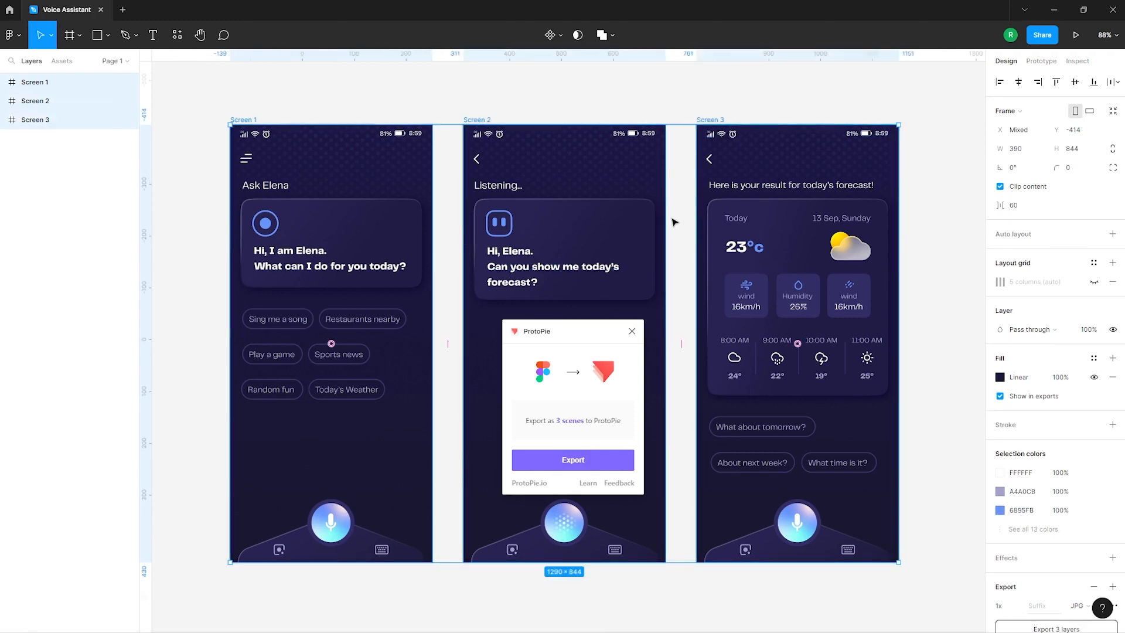
{"action": "left_click", "coordinate": [574, 472]}
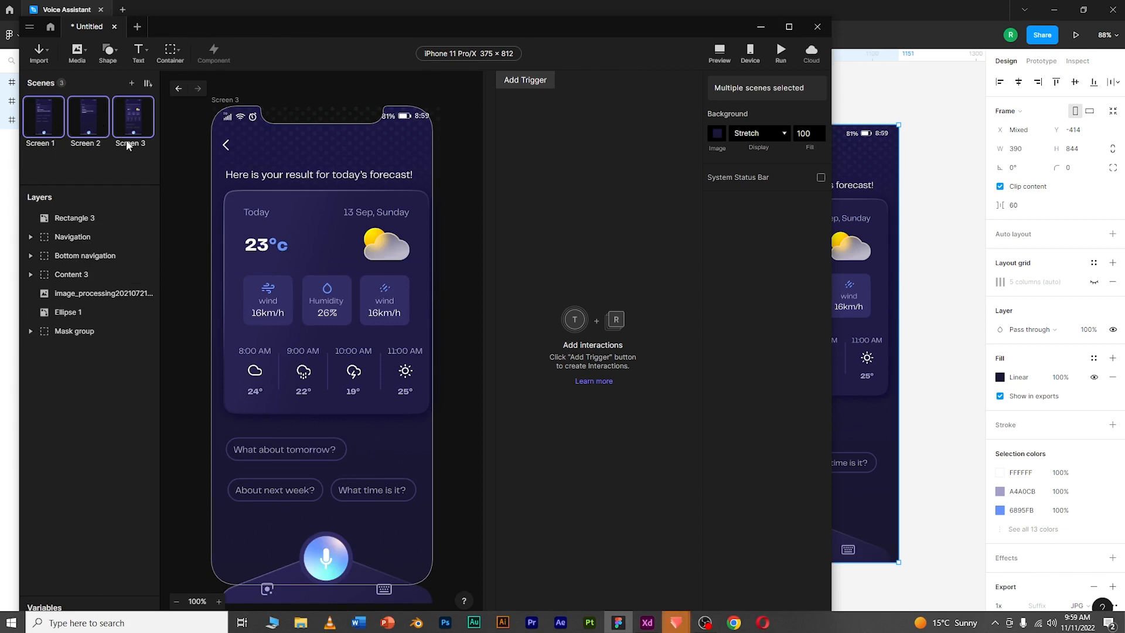
{"action": "left_click", "coordinate": [719, 52]}
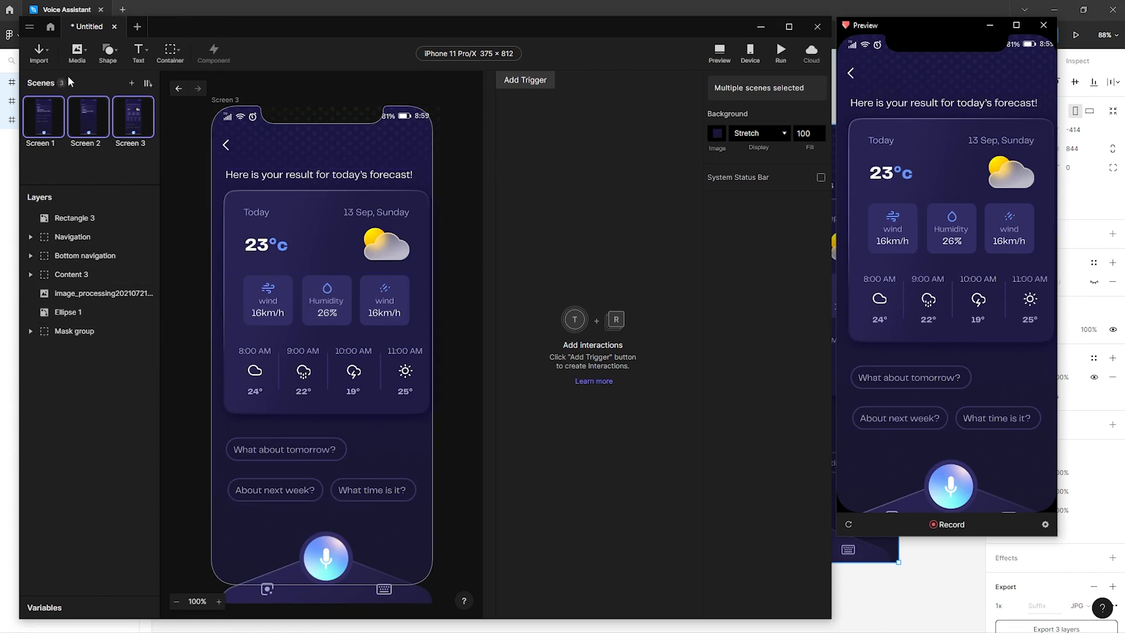
Switch to the furniture app design in Adobe XD and open its ProtoPie plugin.
{"action": "key", "text": "alt+Tab"}
{"action": "key", "text": "alt+Tab"}
{"action": "key", "text": "alt+Tab"}
{"action": "key", "text": "alt+Tab"}
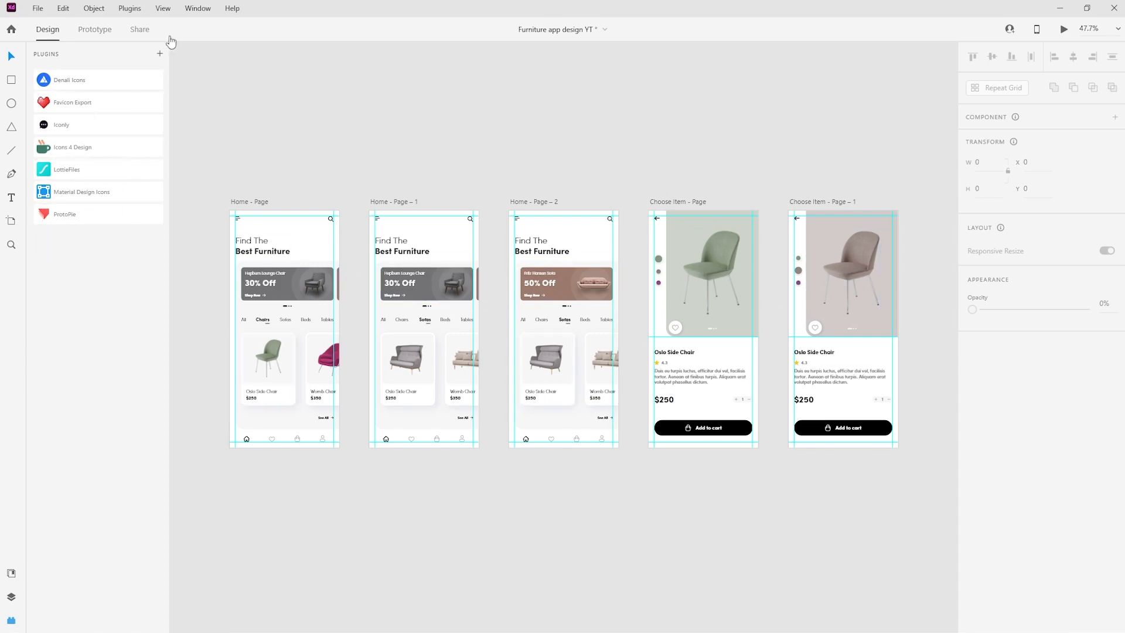
{"action": "left_click", "coordinate": [135, 9]}
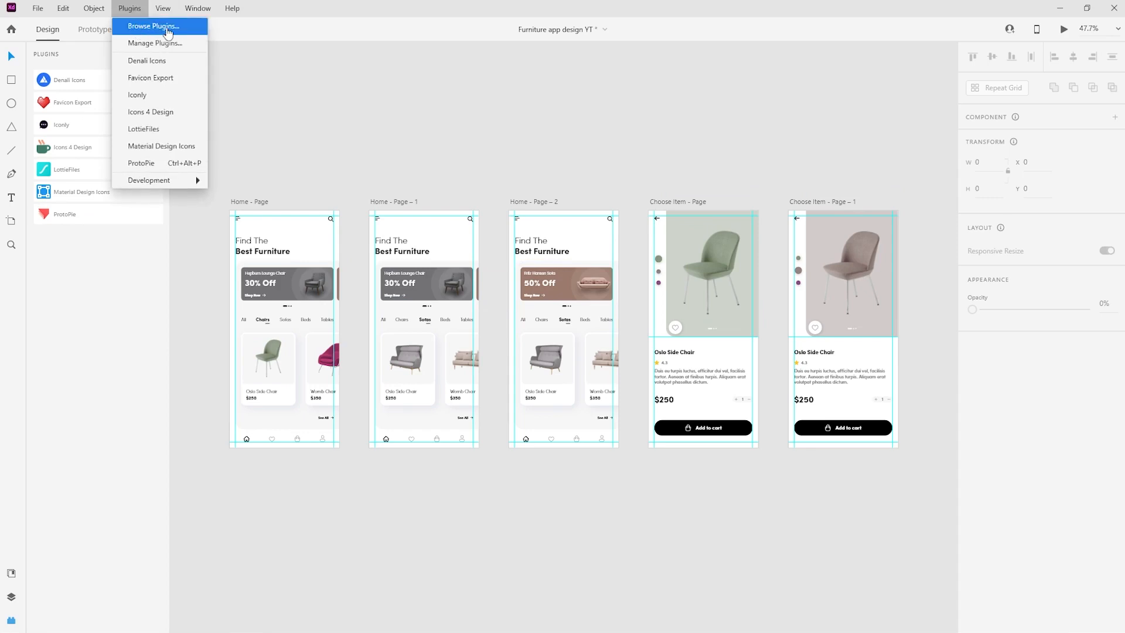
{"action": "left_click", "coordinate": [268, 119]}
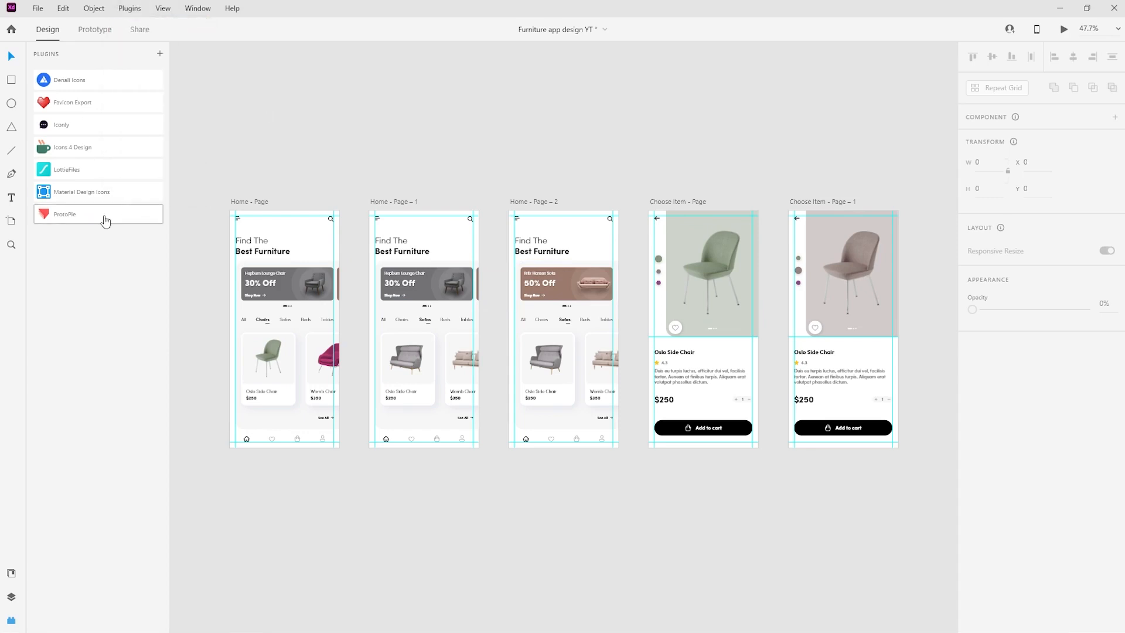
{"action": "left_click", "coordinate": [97, 221]}
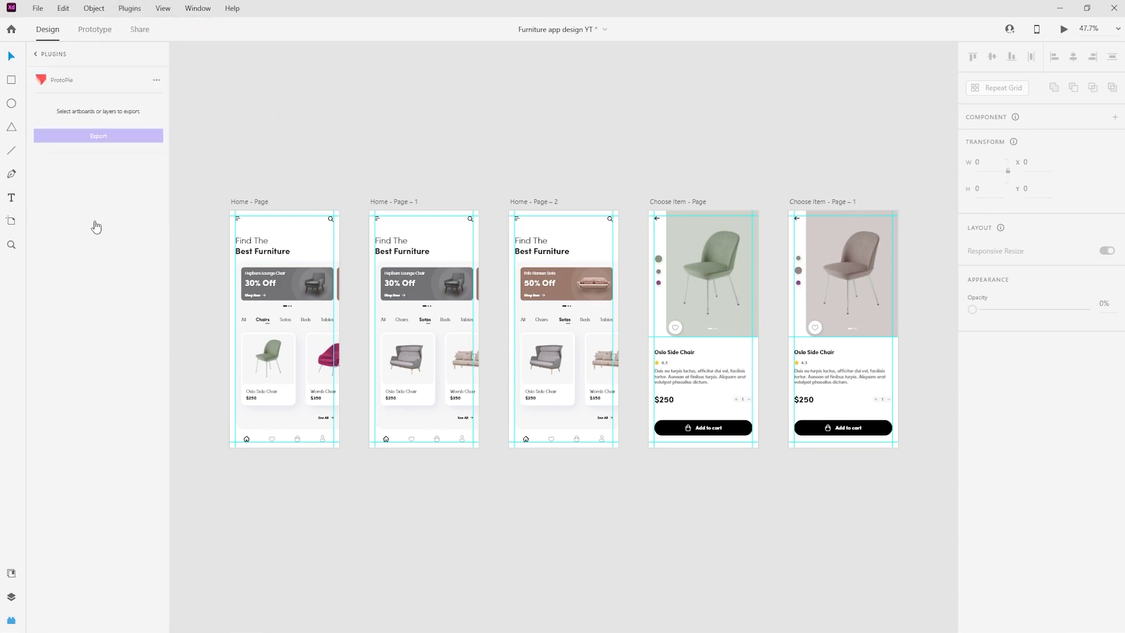
Export all five artboards, the three Home - Page and two Choose Item - Page ones, to ProtoPie.
{"action": "left_click", "coordinate": [245, 202]}
{"action": "left_click", "coordinate": [409, 201], "text": "shift"}
{"action": "left_click", "coordinate": [522, 202], "text": "shift"}
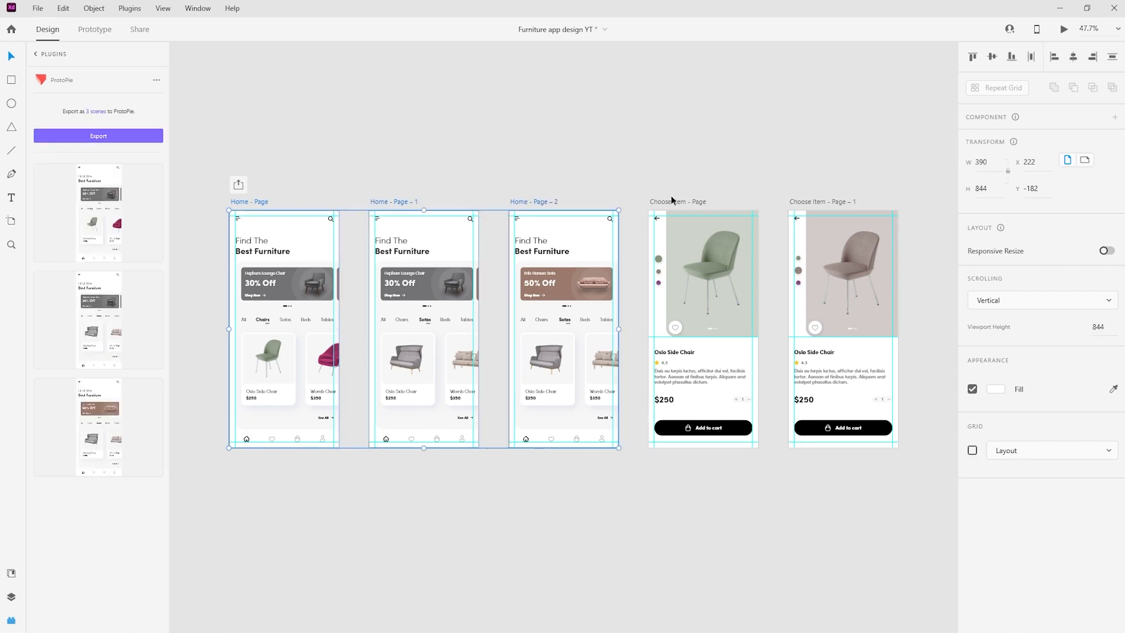
{"action": "left_click", "coordinate": [674, 202], "text": "shift"}
{"action": "left_click", "coordinate": [801, 202], "text": "shift"}
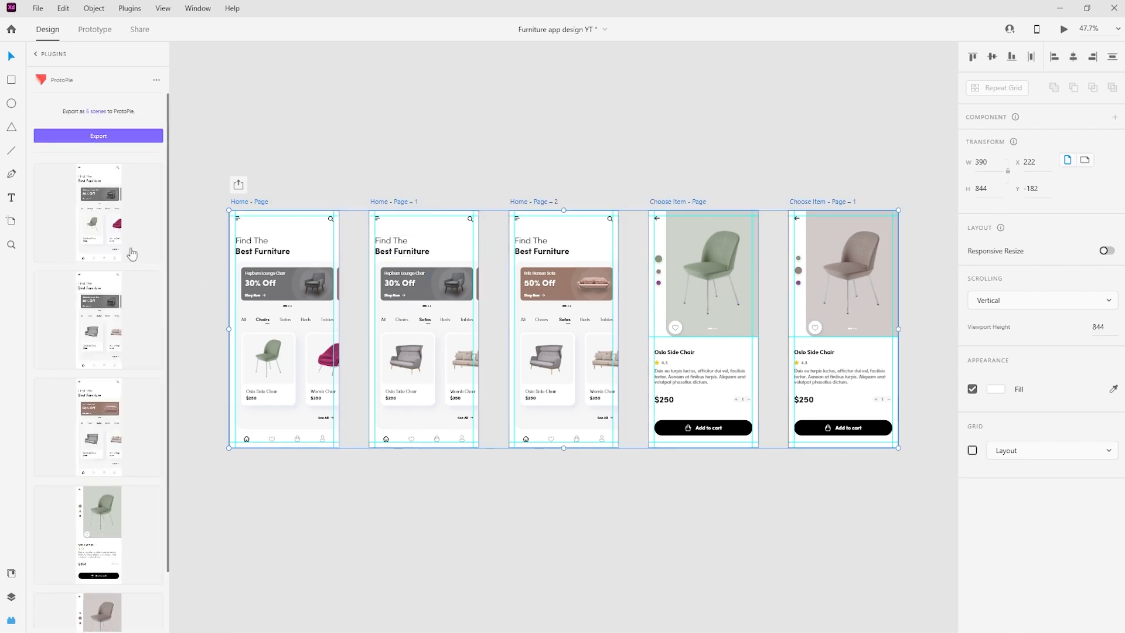
{"action": "left_click", "coordinate": [101, 136]}
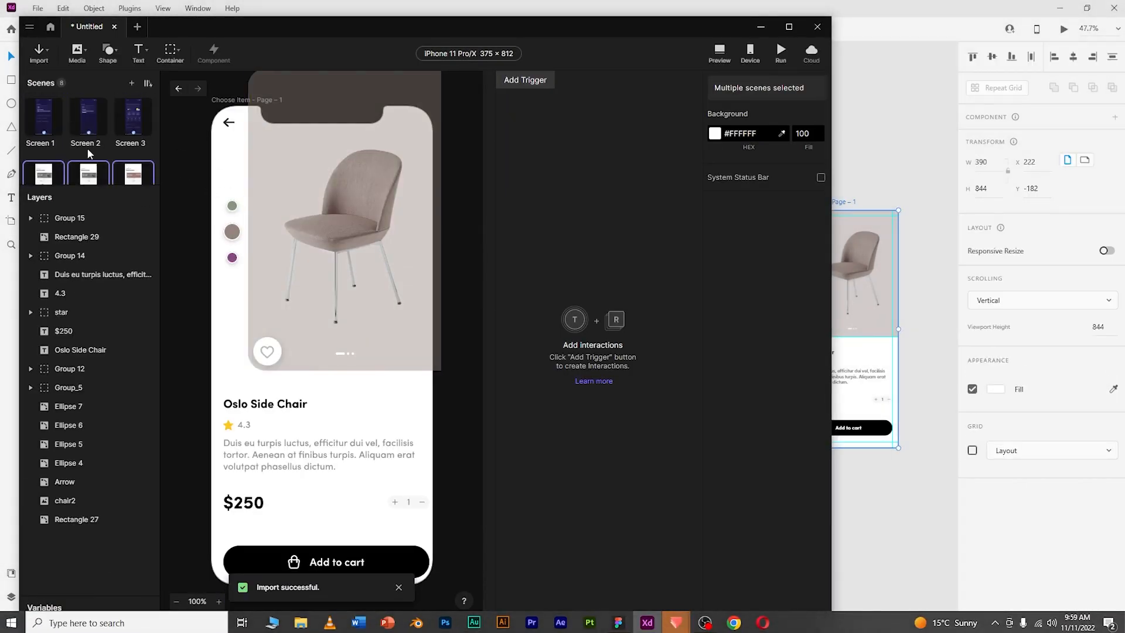
Review the imported furniture scenes and delete all Home - Page and Choose Item - Page scenes.
{"action": "scroll", "coordinate": [76, 159], "scroll_direction": "down", "scroll_amount": 3}
{"action": "left_click", "coordinate": [121, 158]}
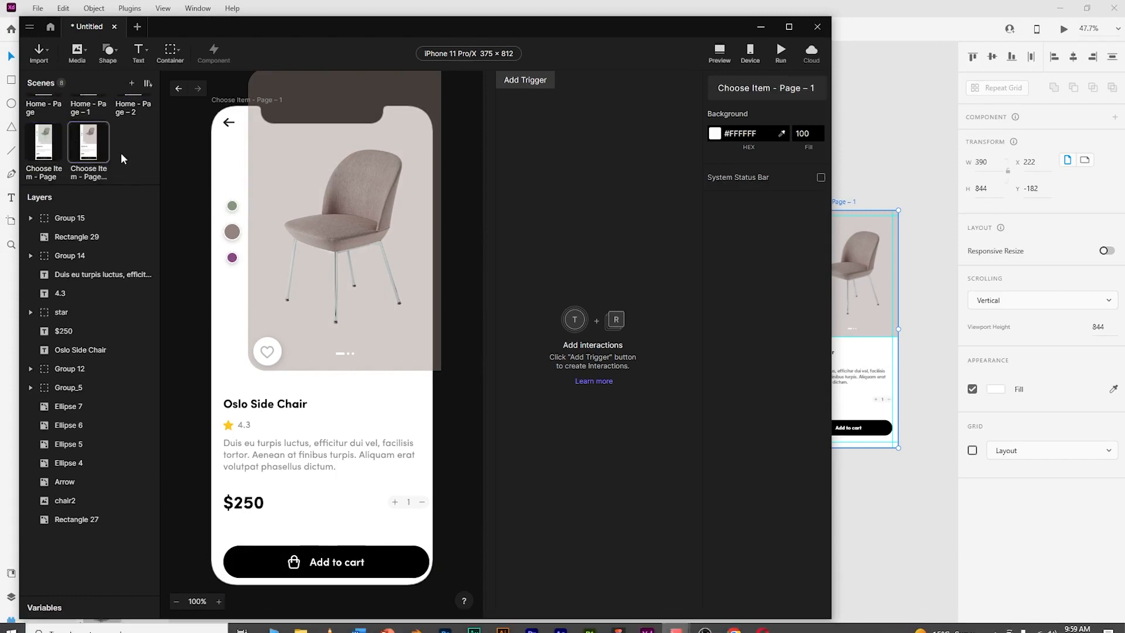
{"action": "scroll", "coordinate": [111, 154], "scroll_direction": "up", "scroll_amount": 3}
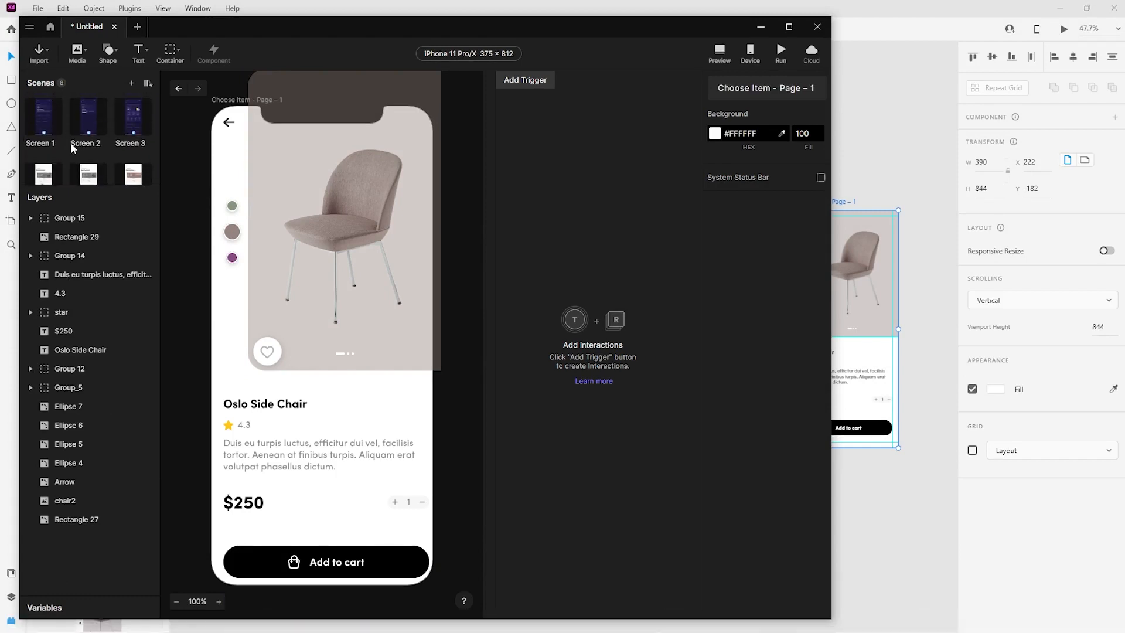
{"action": "scroll", "coordinate": [72, 147], "scroll_direction": "up", "scroll_amount": 3}
{"action": "left_click", "coordinate": [45, 130]}
{"action": "key", "text": "Delete"}
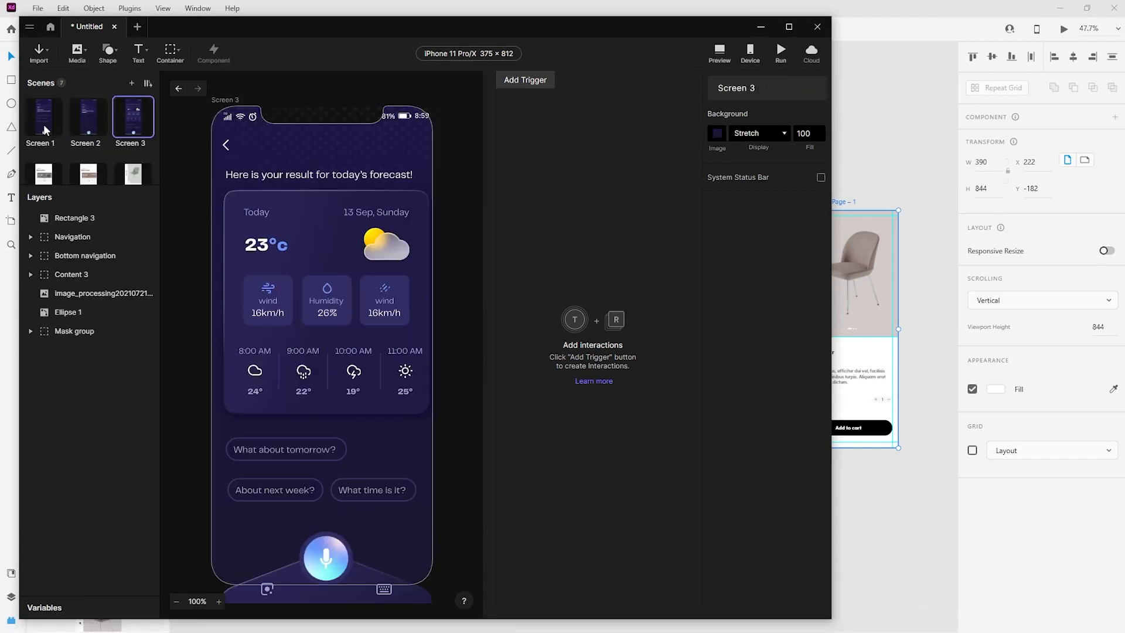
{"action": "scroll", "coordinate": [48, 164], "scroll_direction": "down", "scroll_amount": 3}
{"action": "left_click", "coordinate": [48, 133]}
{"action": "key", "text": "Delete"}
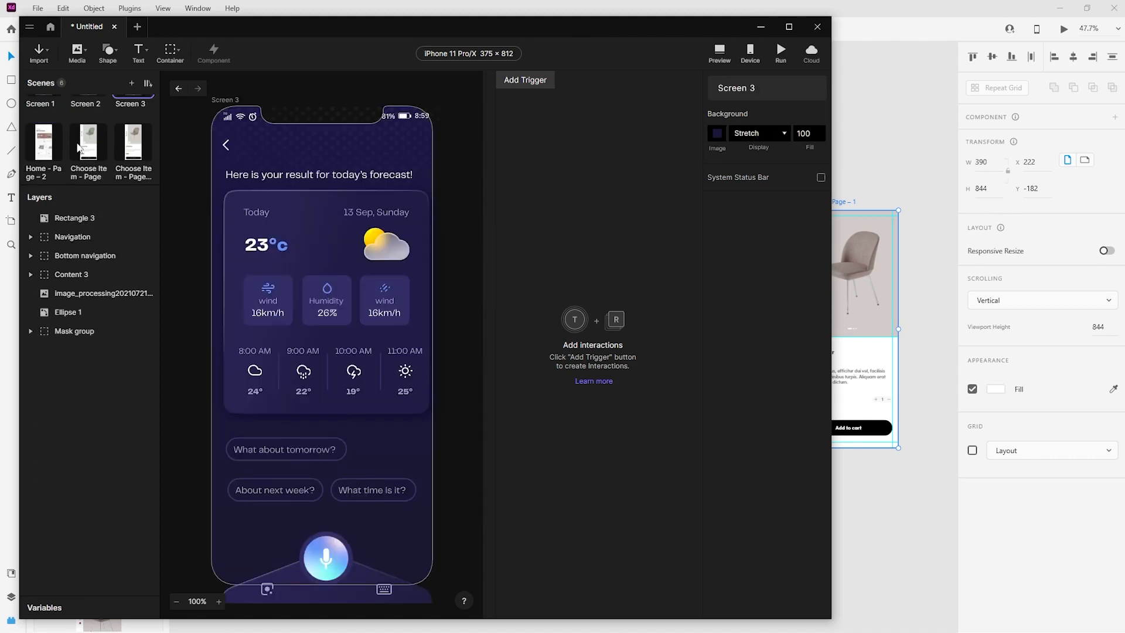
{"action": "left_click", "coordinate": [132, 152]}
{"action": "key", "text": "Delete"}
{"action": "key", "text": "Delete"}
{"action": "key", "text": "Delete"}
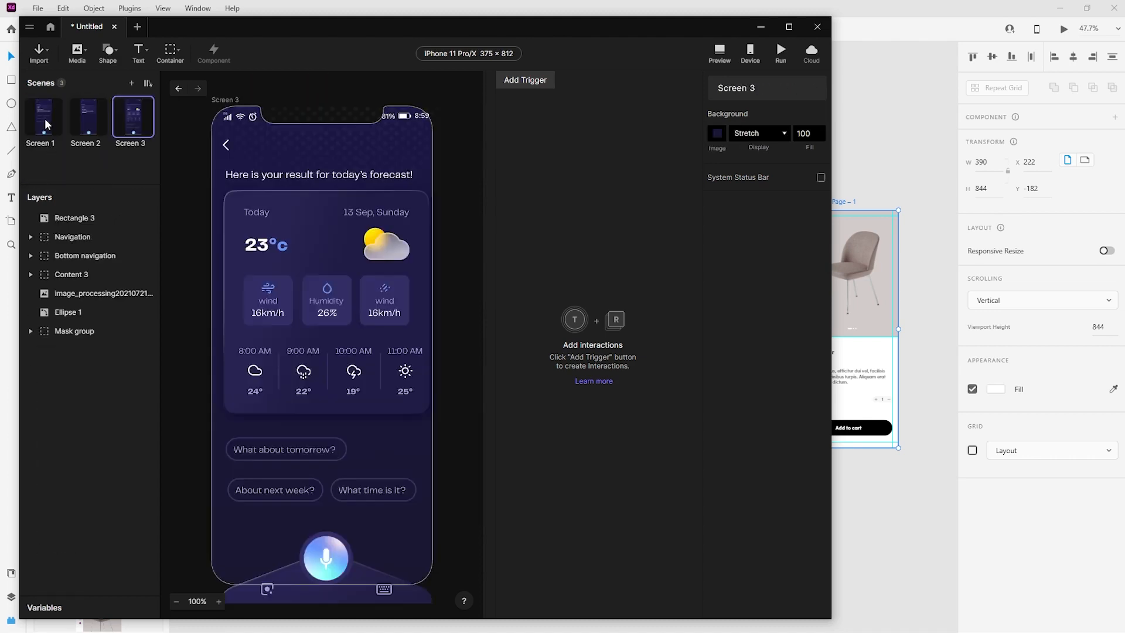
Show Screen 1, move the editor window to the screen's upper-left corner, and enlarge it downward and sideways.
{"action": "left_click", "coordinate": [46, 124]}
{"action": "left_click_drag", "start_coordinate": [656, 31], "coordinate": [635, 14]}
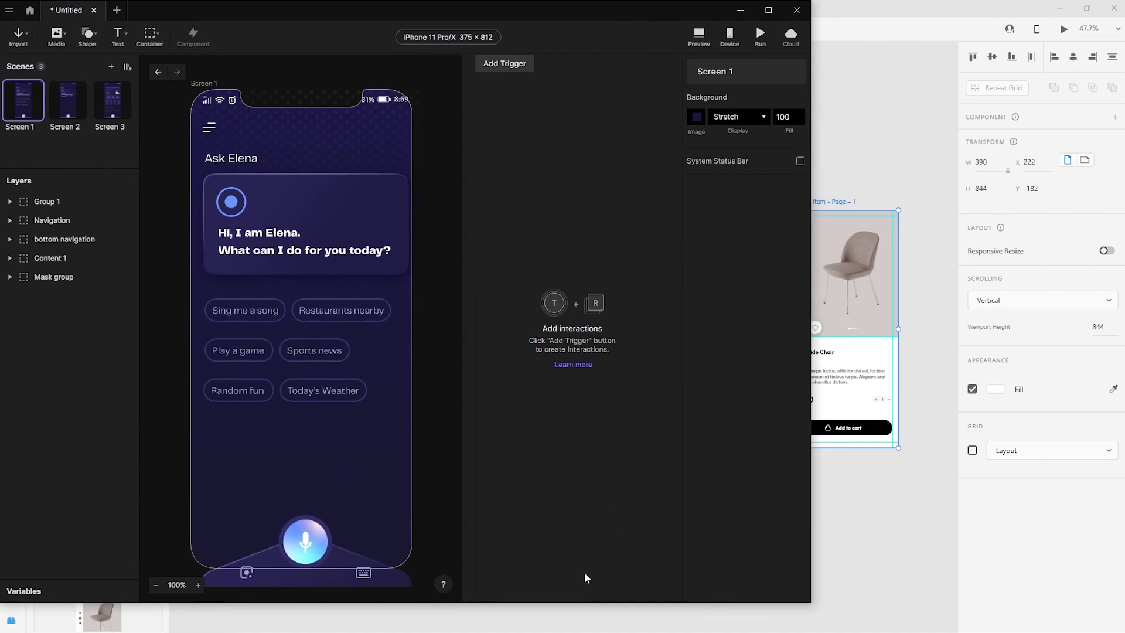
{"action": "left_click_drag", "start_coordinate": [575, 603], "coordinate": [578, 630]}
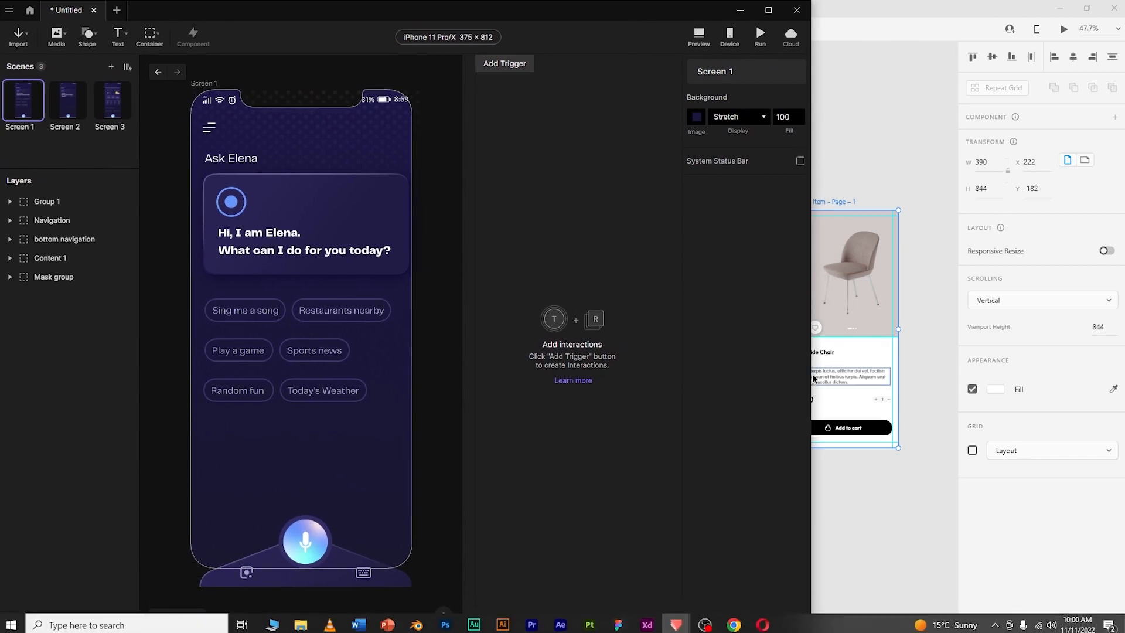
{"action": "left_click_drag", "start_coordinate": [811, 363], "coordinate": [905, 364]}
Open the preview window, place it beside the editor, and resize both windows to fill the screen.
{"action": "left_click", "coordinate": [786, 36]}
{"action": "left_click_drag", "start_coordinate": [935, 21], "coordinate": [1004, 9]}
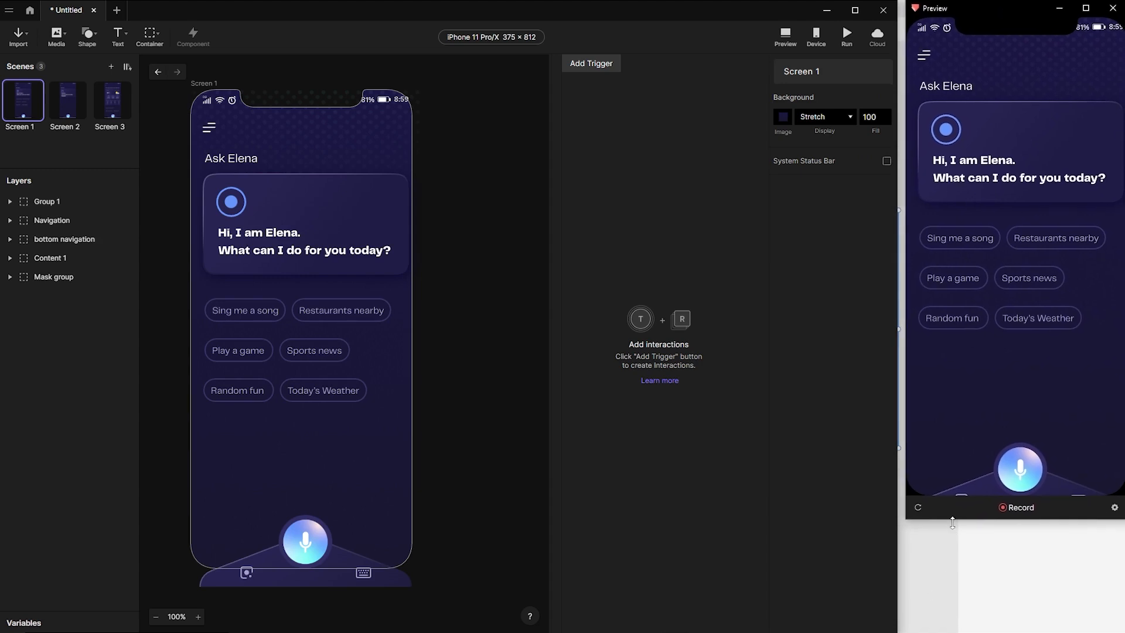
{"action": "left_click_drag", "start_coordinate": [952, 522], "coordinate": [952, 630]}
{"action": "left_click_drag", "start_coordinate": [897, 362], "coordinate": [899, 362]}
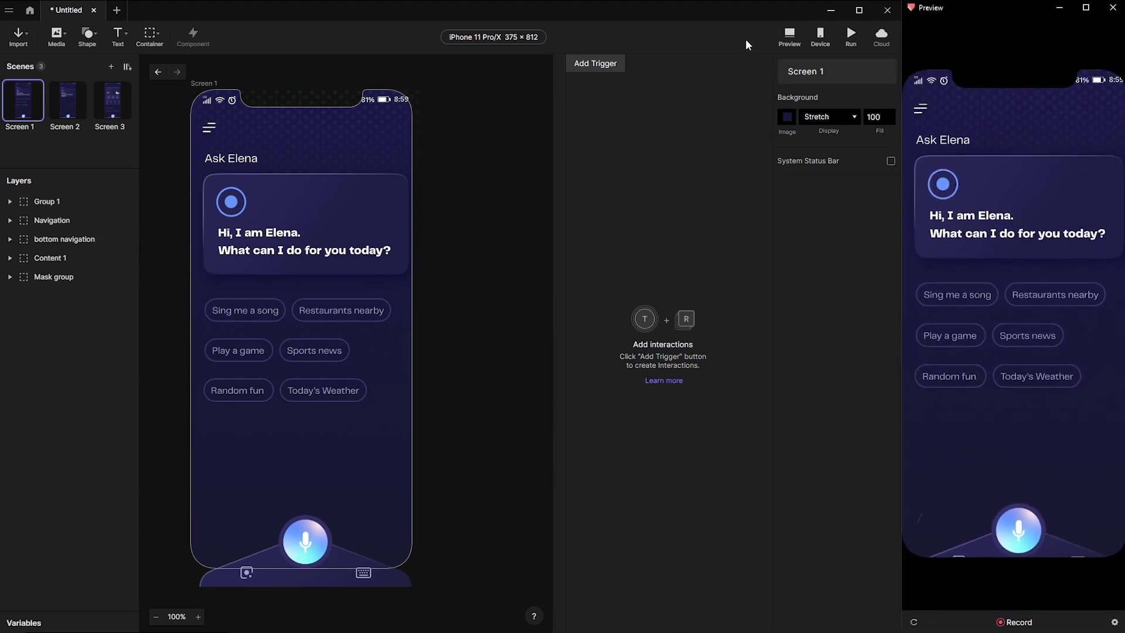
Set the prototype's device to iPhone 12/12 Pro at 390 × 844.
{"action": "left_click", "coordinate": [694, 9]}
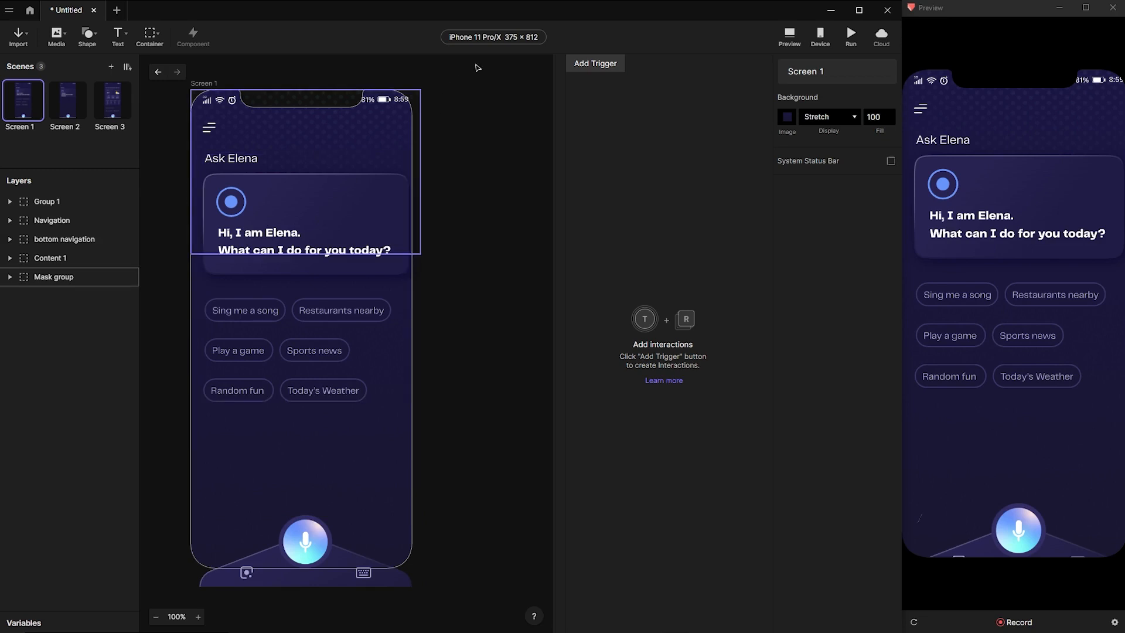
{"action": "left_click", "coordinate": [498, 37]}
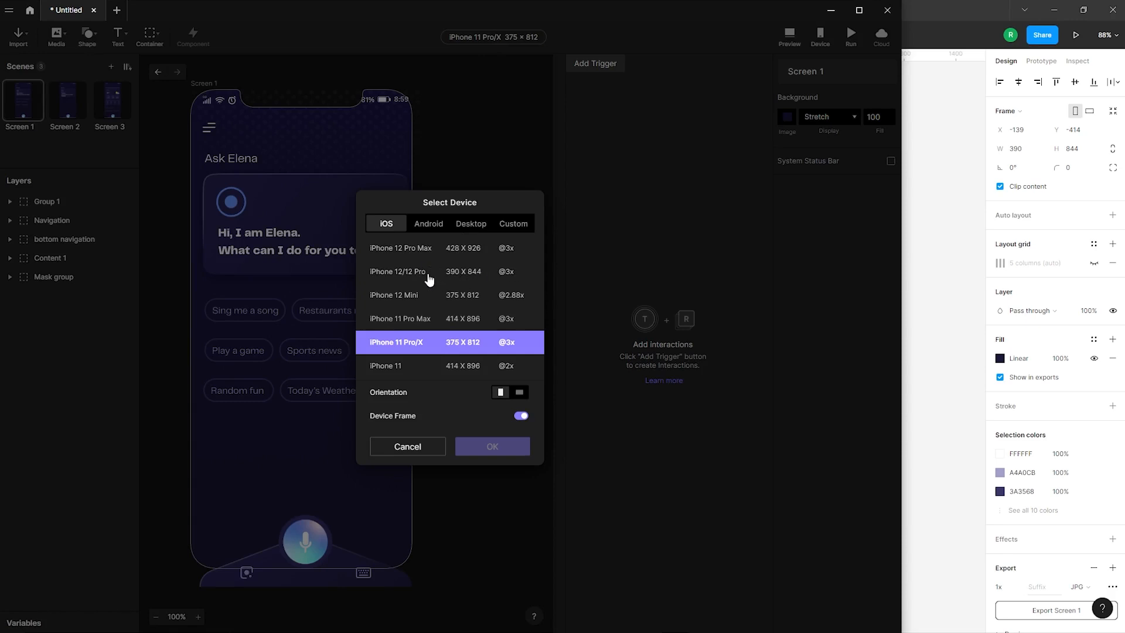
{"action": "left_click", "coordinate": [430, 276]}
{"action": "left_click", "coordinate": [490, 447]}
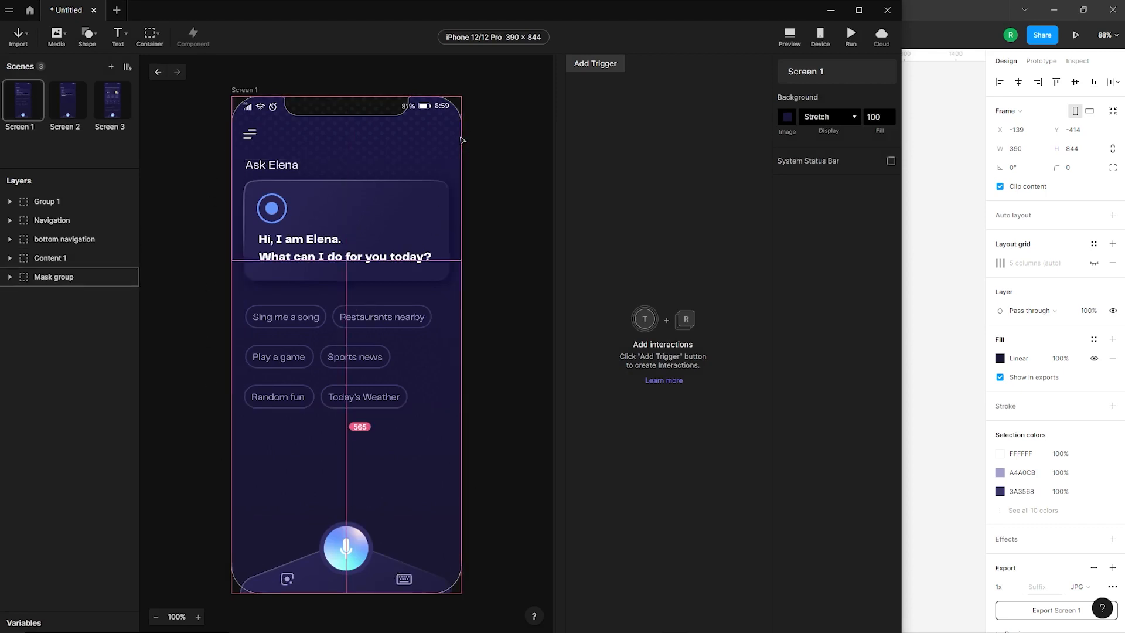
Set a custom device size of 390 × 844 for the prototype, keeping the iOS status bar type.
{"action": "left_click", "coordinate": [475, 37]}
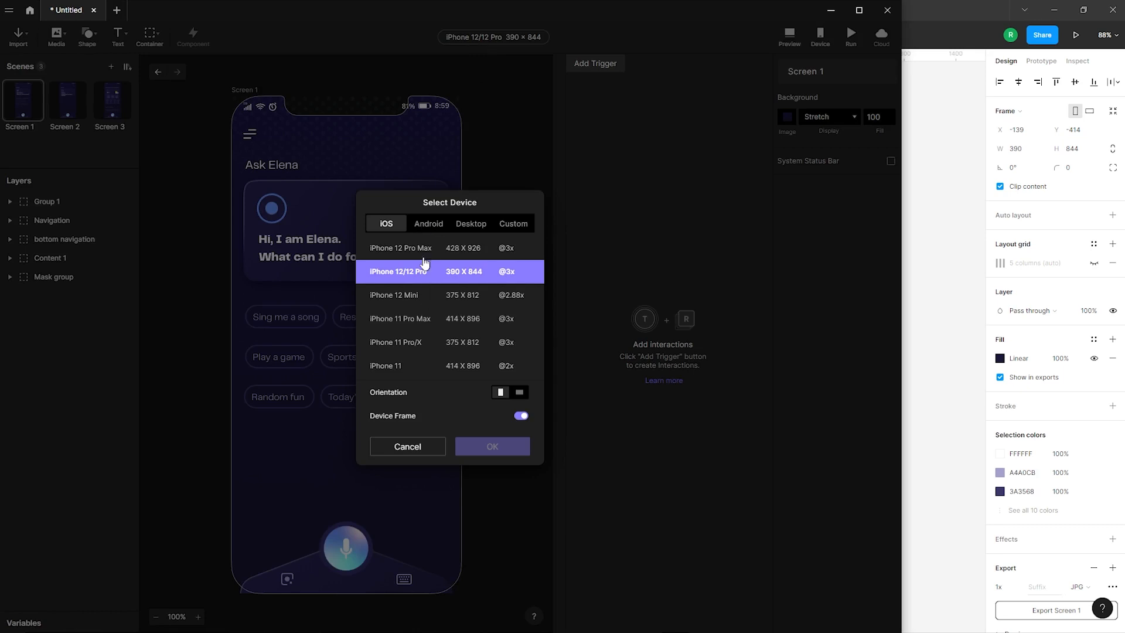
{"action": "left_click", "coordinate": [427, 223]}
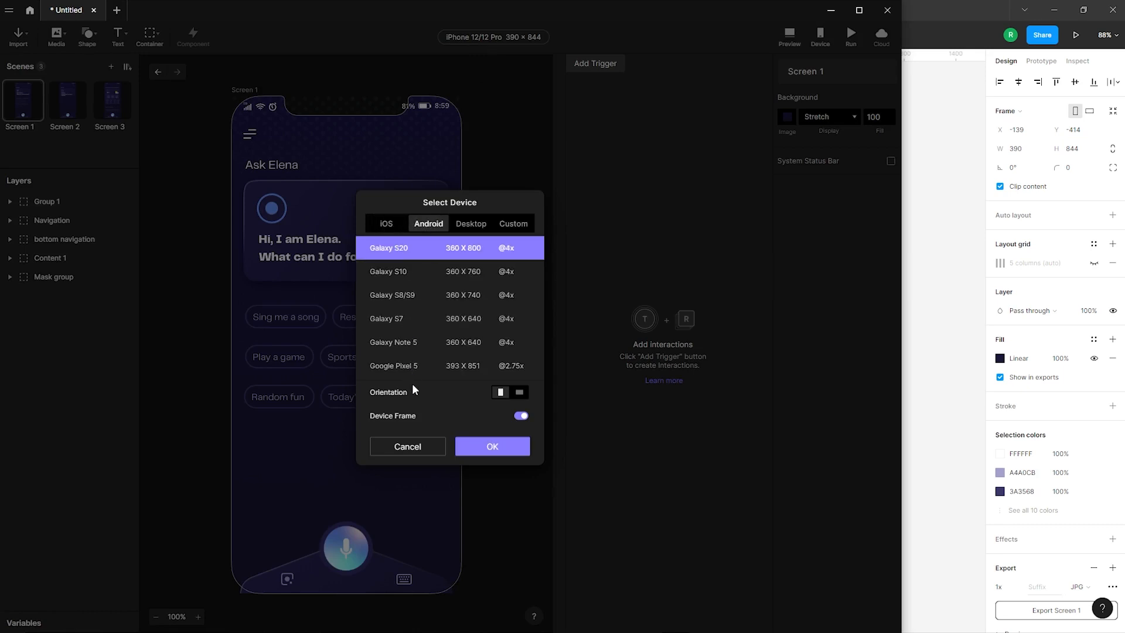
{"action": "left_click", "coordinate": [468, 224]}
{"action": "left_click", "coordinate": [438, 223]}
{"action": "left_click", "coordinate": [517, 227]}
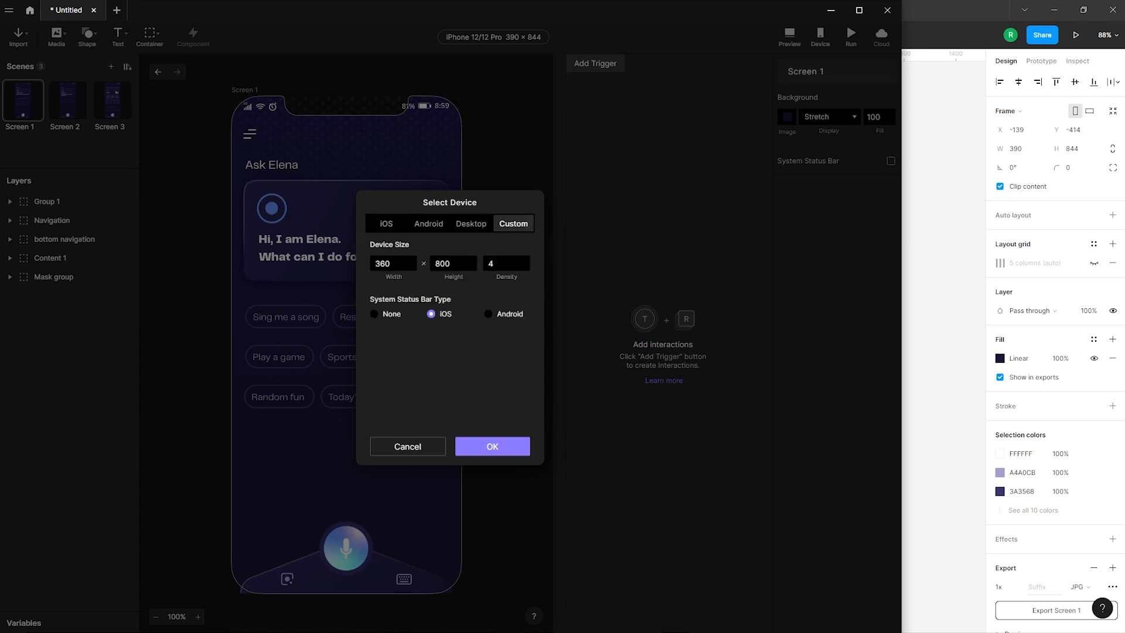
{"action": "type", "text": "390"}
{"action": "type", "text": "844"}
{"action": "left_click", "coordinate": [485, 448]}
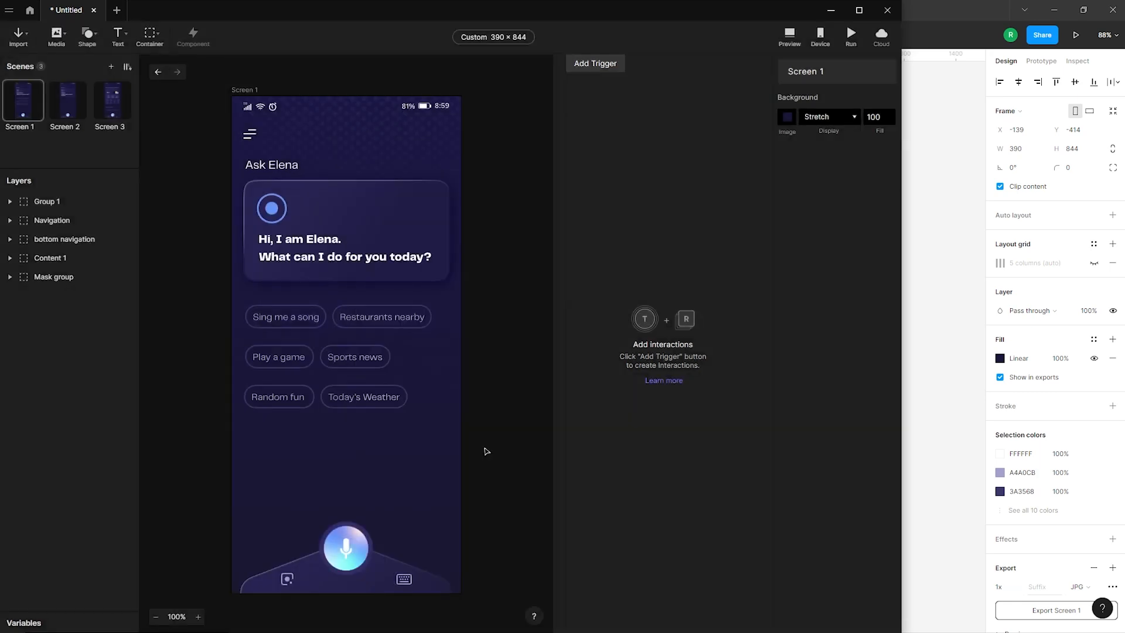
Reopen the preview window beside the editor and extend it to the full height of the screen.
{"action": "left_click", "coordinate": [789, 36]}
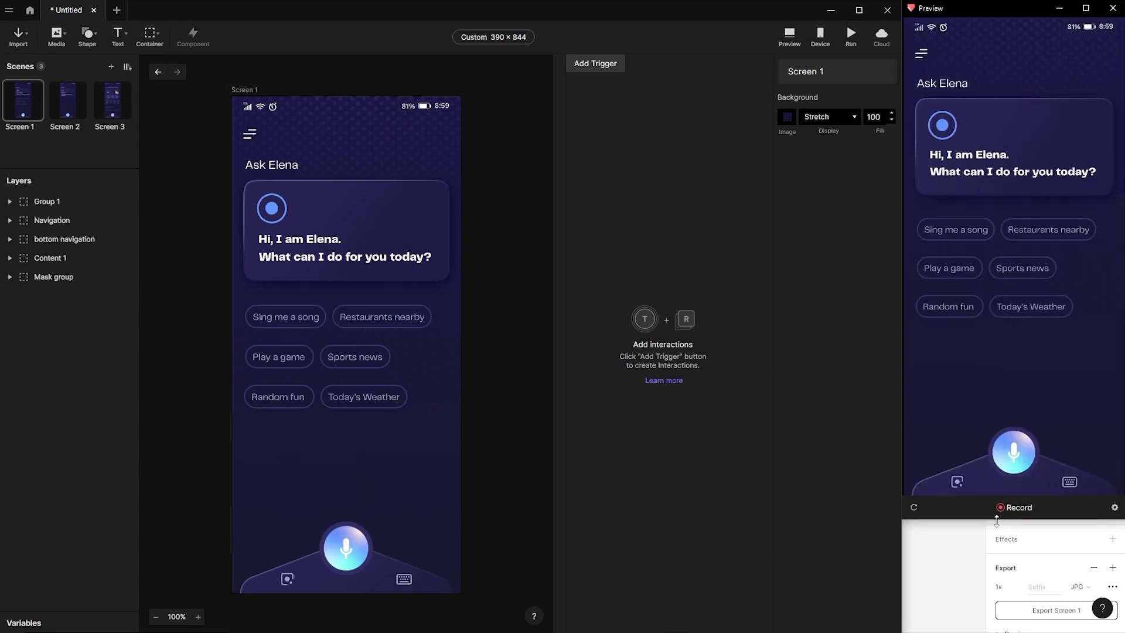
{"action": "left_click_drag", "start_coordinate": [997, 519], "coordinate": [996, 630]}
{"action": "left_click", "coordinate": [479, 311]}
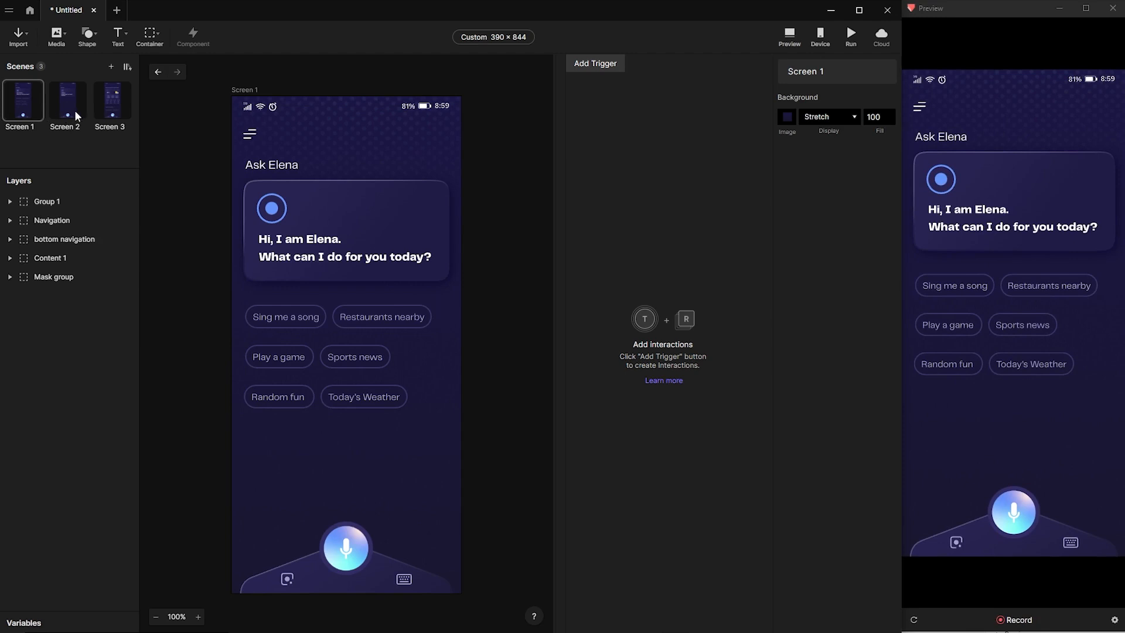
Examine the scenes and the available import, media, shape, text, container, device and run options.
{"action": "left_click", "coordinate": [112, 103]}
{"action": "left_click", "coordinate": [30, 107]}
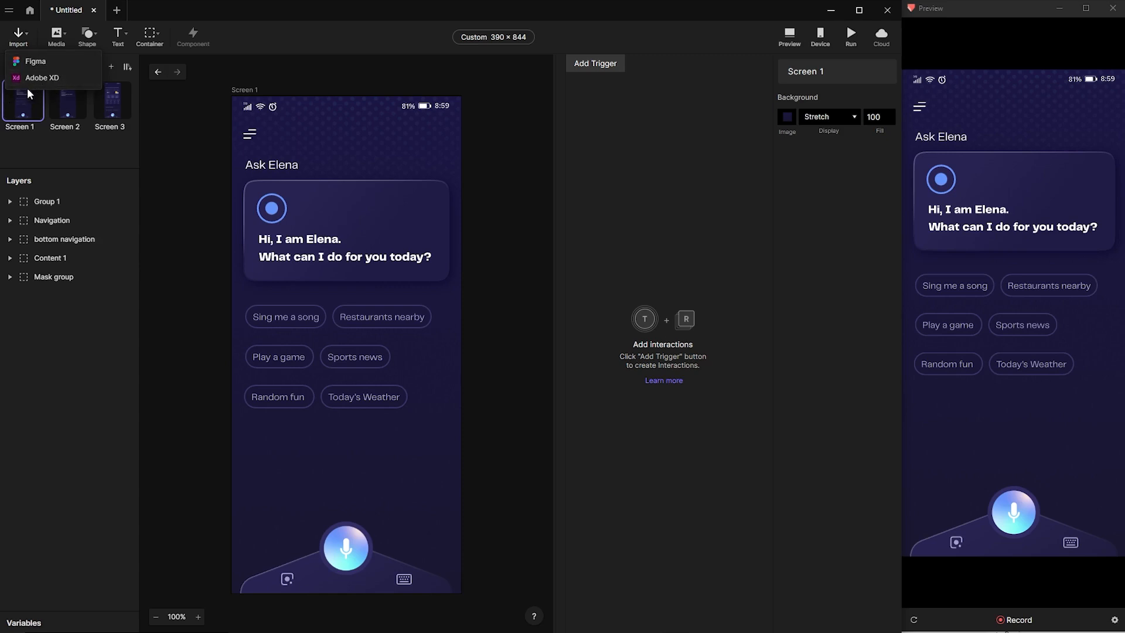
{"action": "left_click", "coordinate": [63, 34]}
{"action": "left_click", "coordinate": [66, 32]}
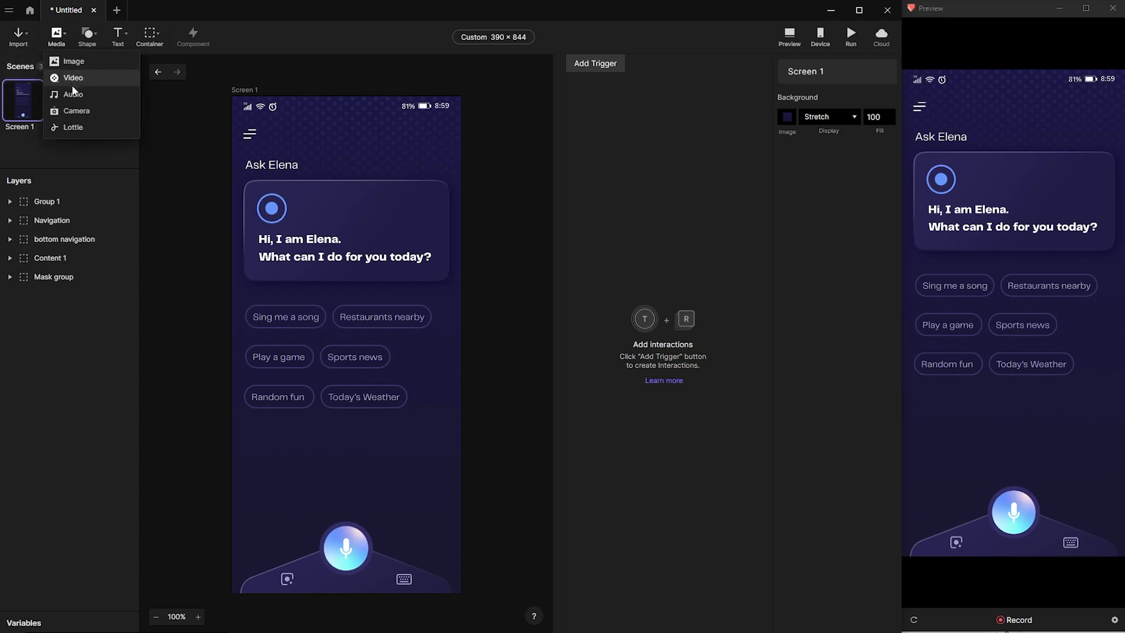
{"action": "left_click", "coordinate": [69, 33]}
{"action": "left_click", "coordinate": [93, 39]}
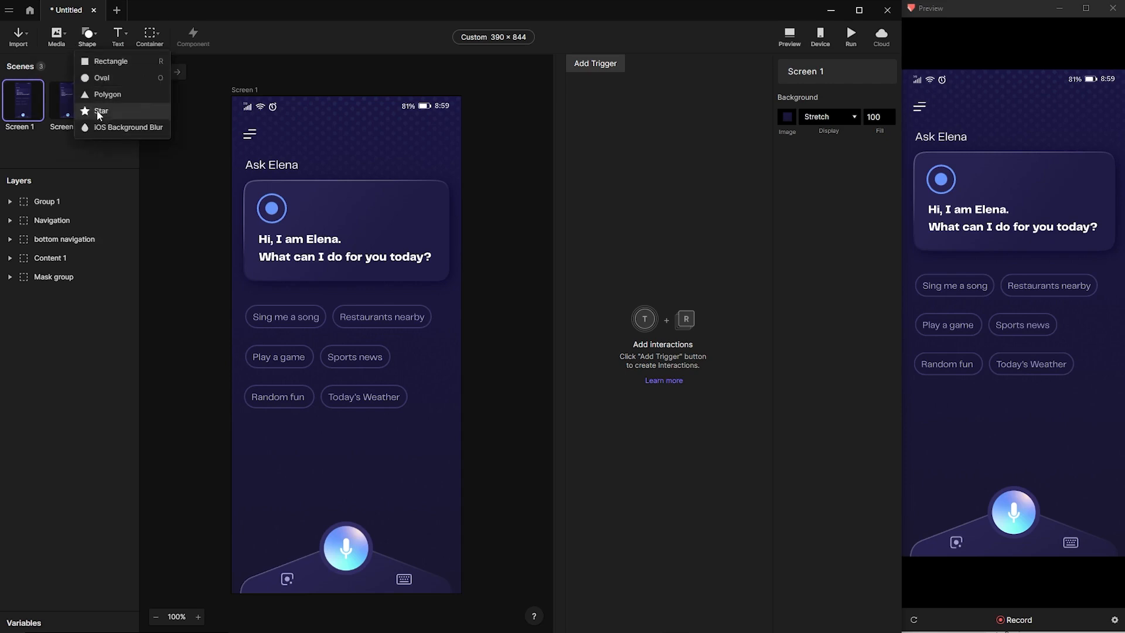
{"action": "left_click", "coordinate": [121, 34]}
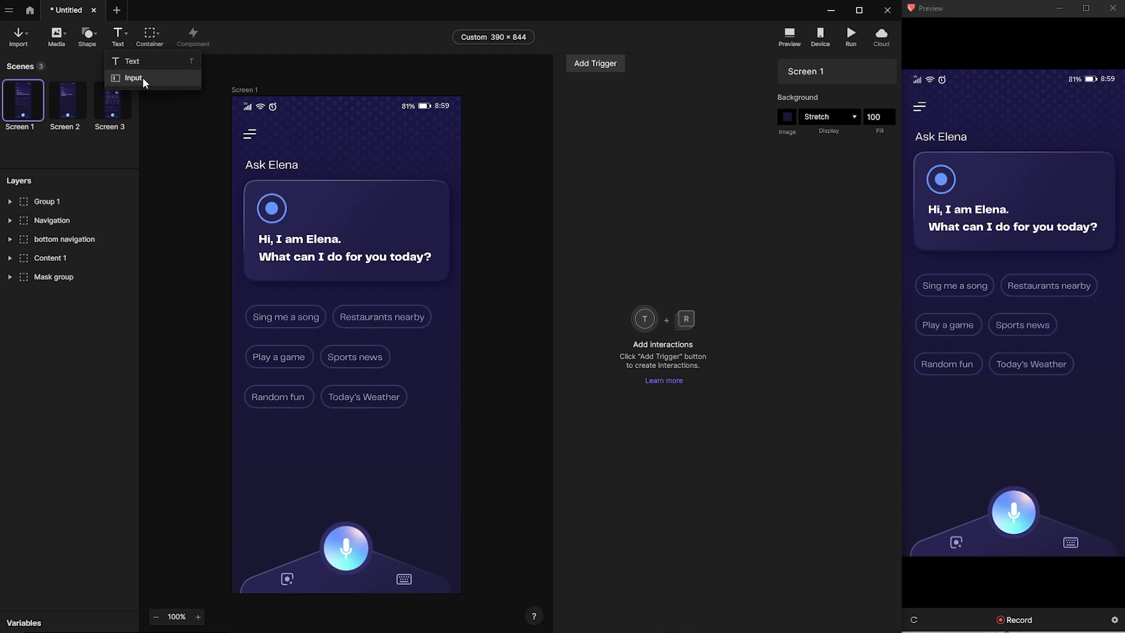
{"action": "left_click", "coordinate": [154, 33]}
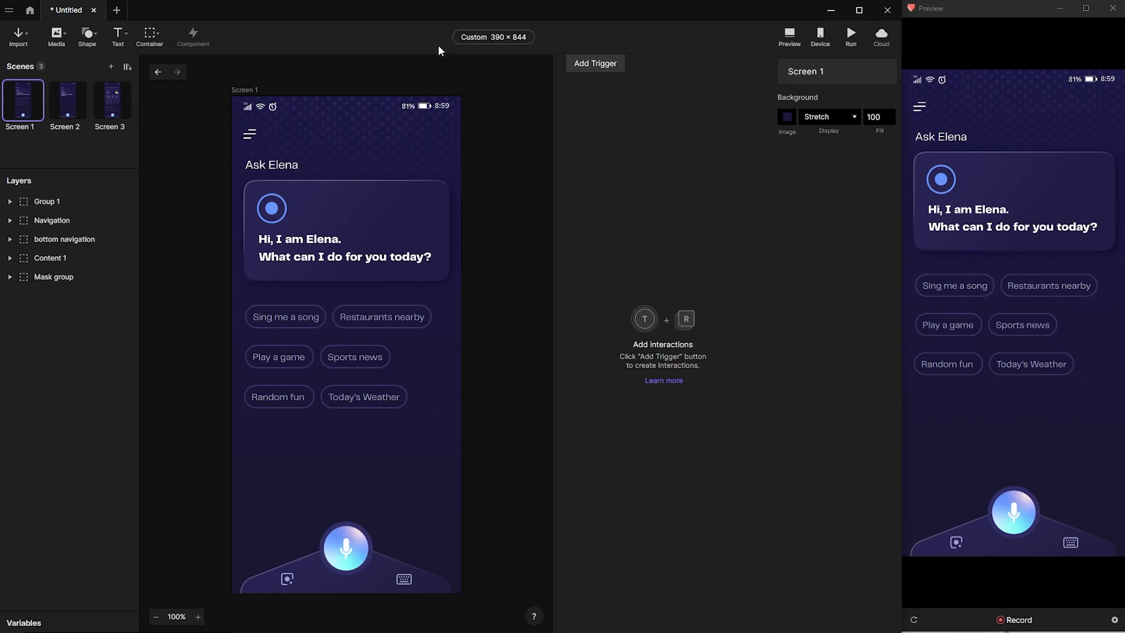
{"action": "left_click", "coordinate": [820, 37]}
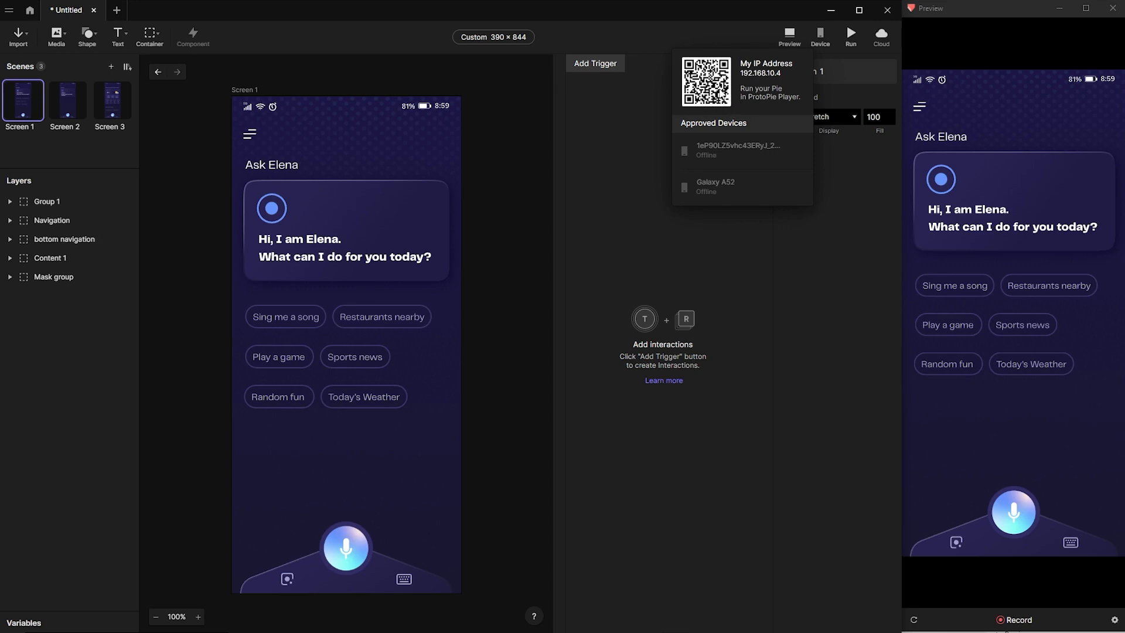
{"action": "left_click", "coordinate": [851, 37]}
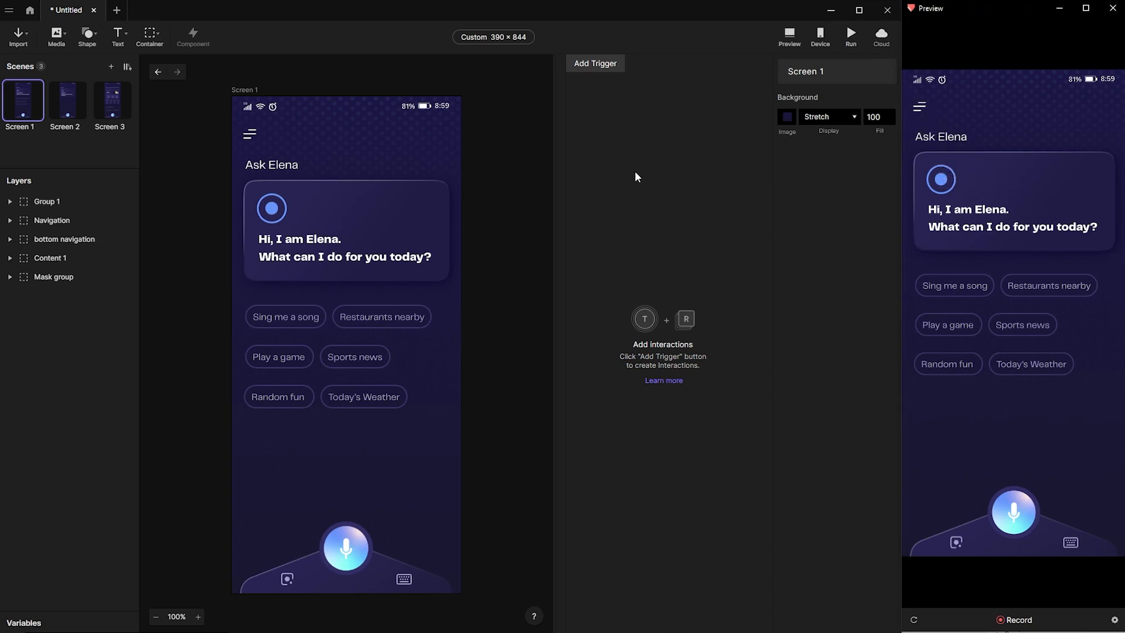
Review the trigger types available for the Content 1 layer.
{"action": "left_click", "coordinate": [402, 238]}
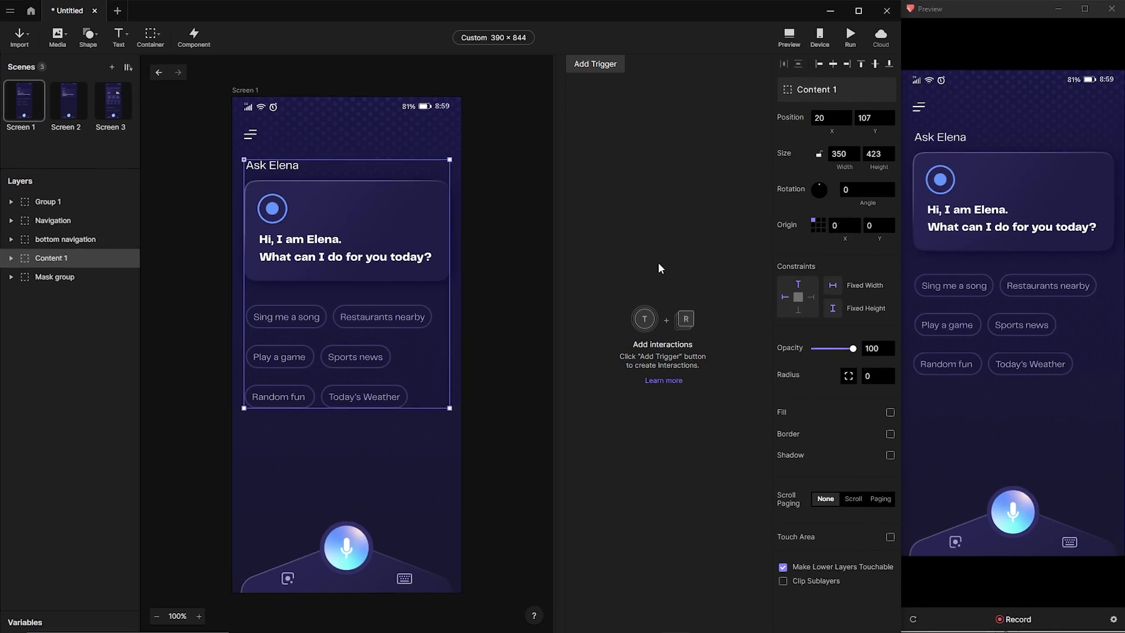
{"action": "left_click", "coordinate": [587, 68]}
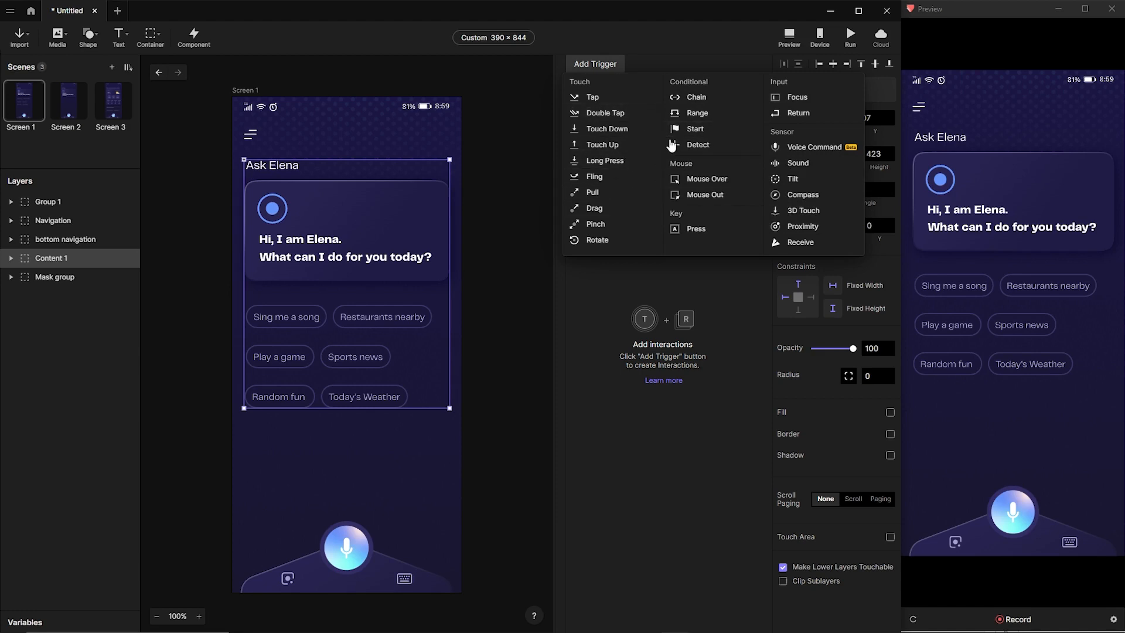
{"action": "left_click", "coordinate": [601, 312]}
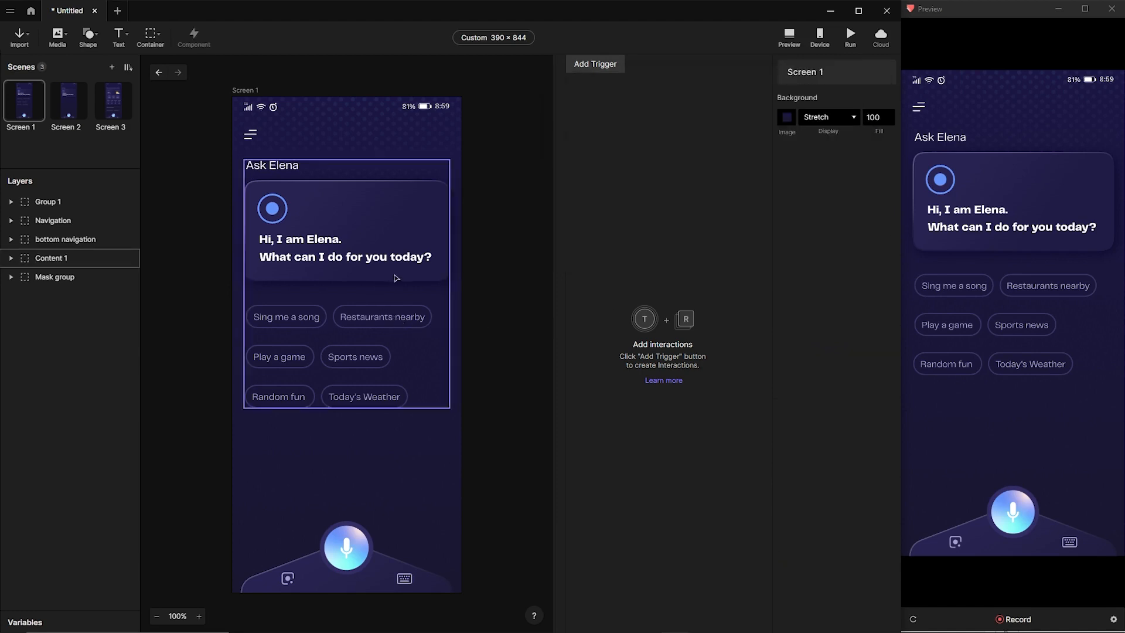
Shift the Content 1 layer down by 50 to Y 157 and reduce its opacity to 10.
{"action": "left_click", "coordinate": [366, 285]}
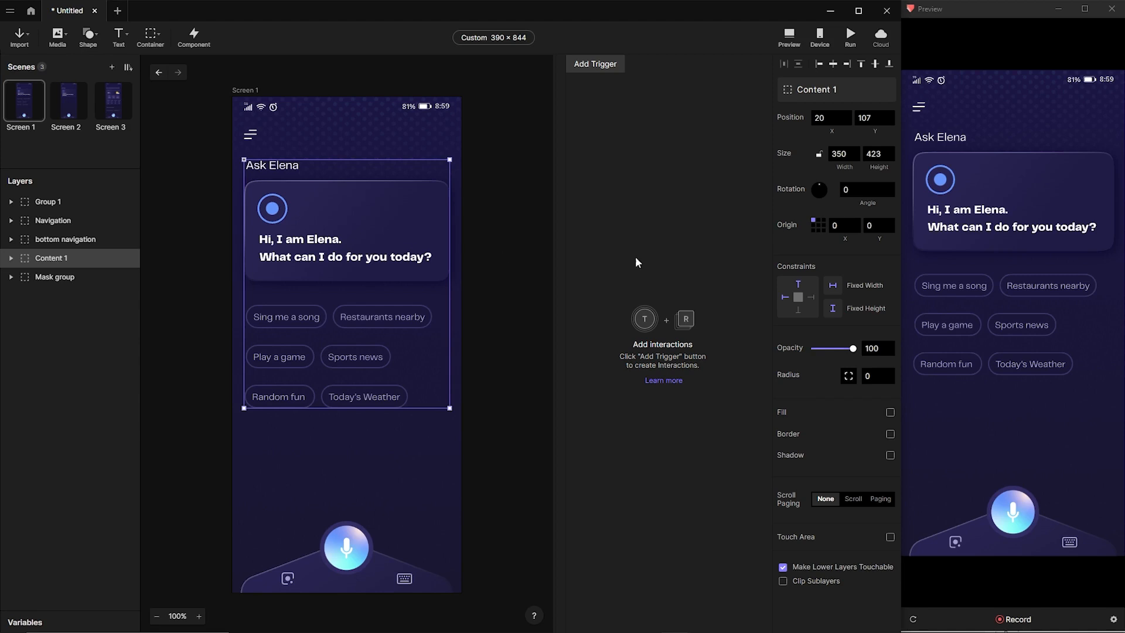
{"action": "left_click", "coordinate": [869, 118]}
{"action": "type", "text": "+50"}
{"action": "key", "text": "Return"}
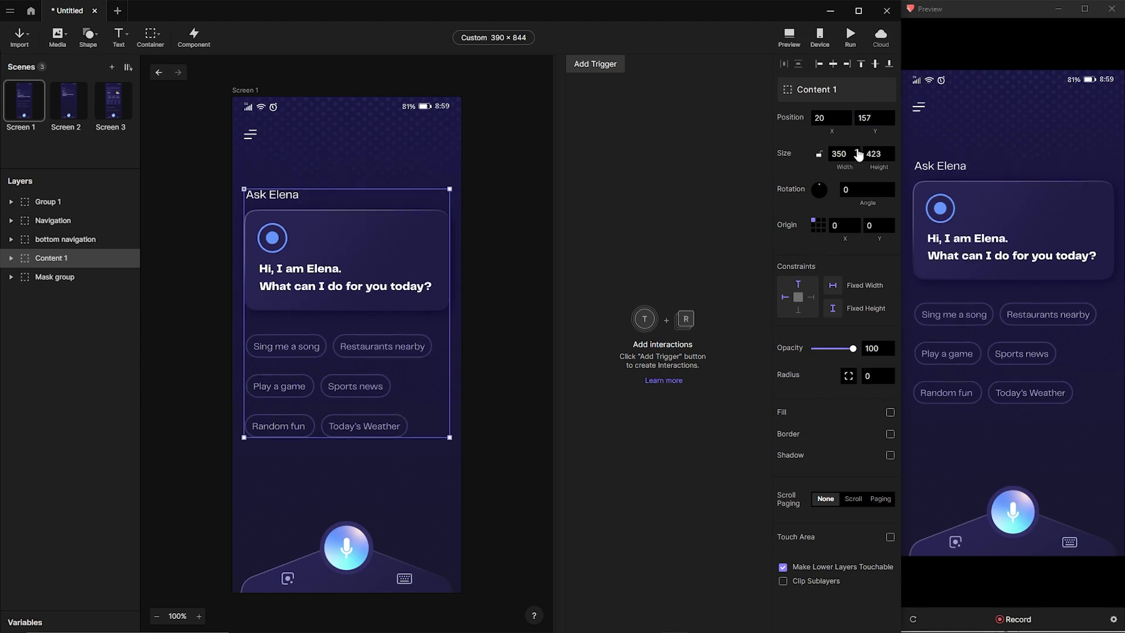
{"action": "left_click_drag", "start_coordinate": [853, 348], "coordinate": [819, 352]}
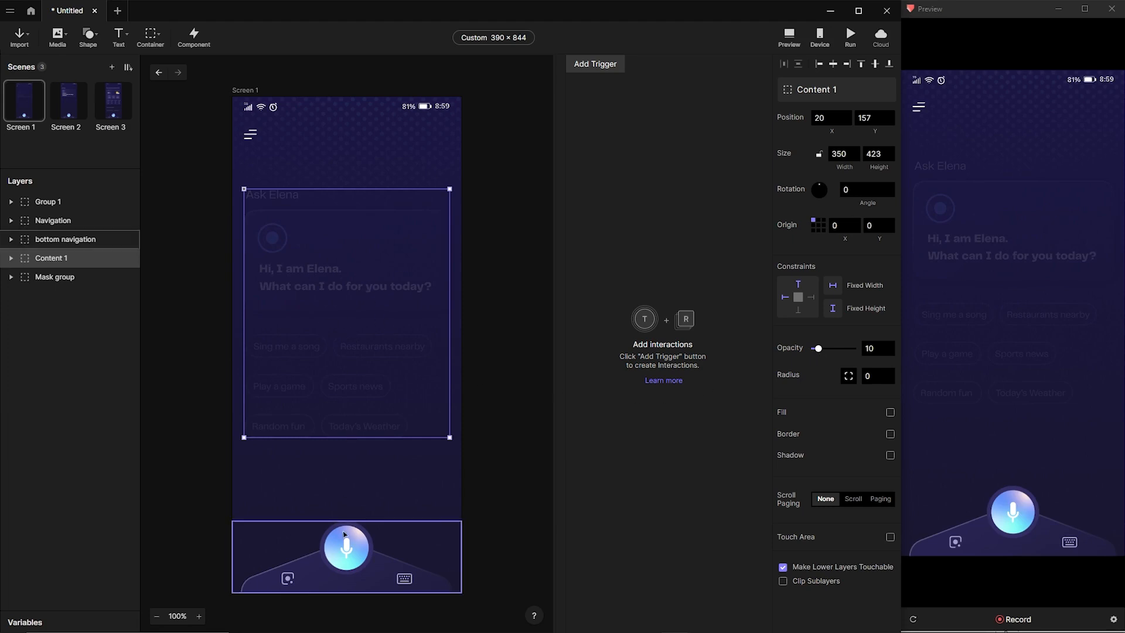
Shift the bottom navigation layer down by 120 to Y 842 and set its opacity to 0.
{"action": "left_click", "coordinate": [356, 551]}
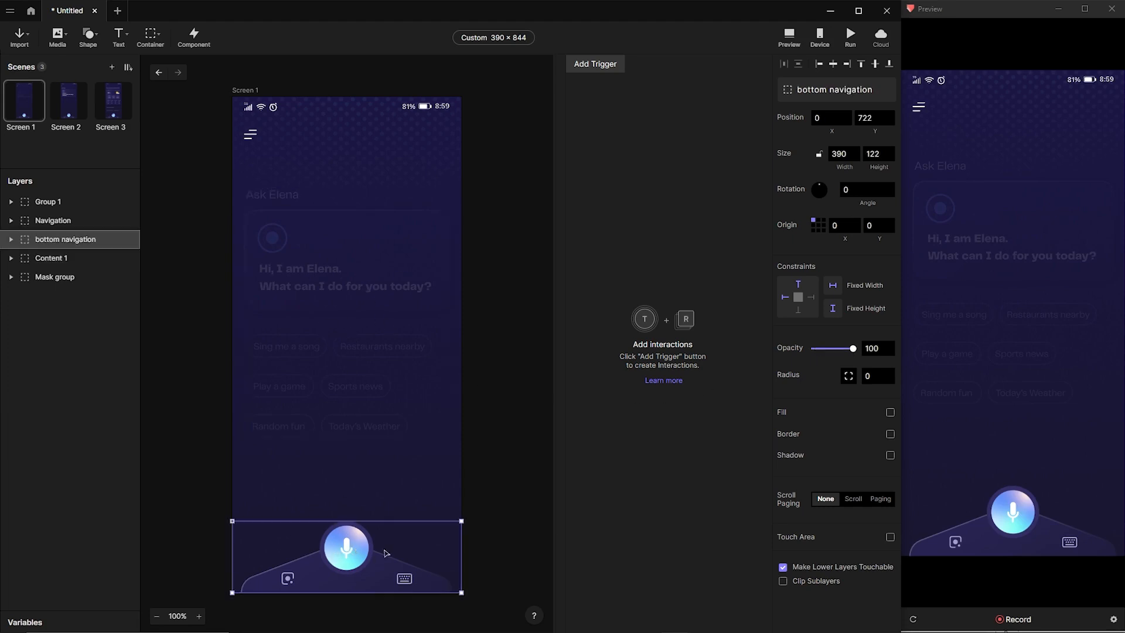
{"action": "left_click", "coordinate": [876, 112]}
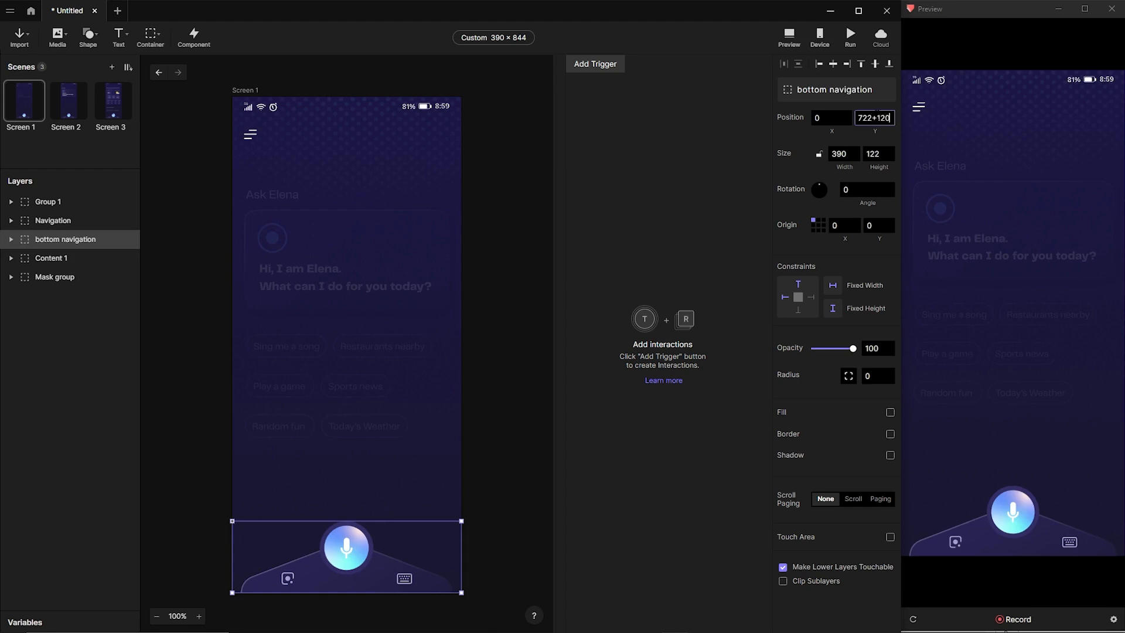
{"action": "type", "text": "+120"}
{"action": "key", "text": "Return"}
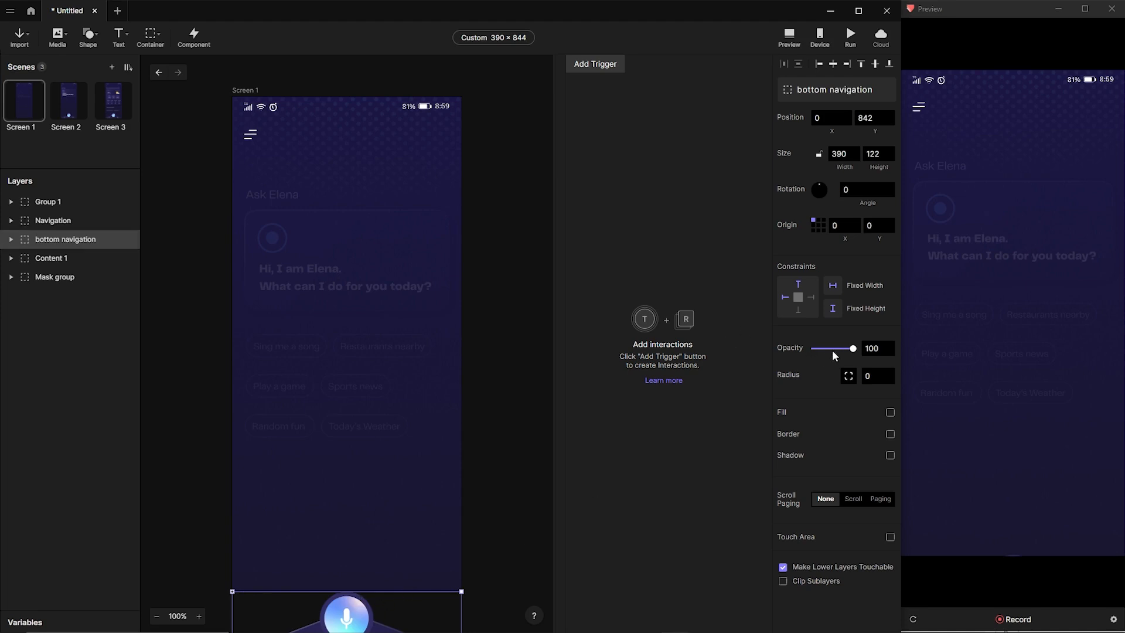
{"action": "left_click_drag", "start_coordinate": [832, 351], "coordinate": [808, 347]}
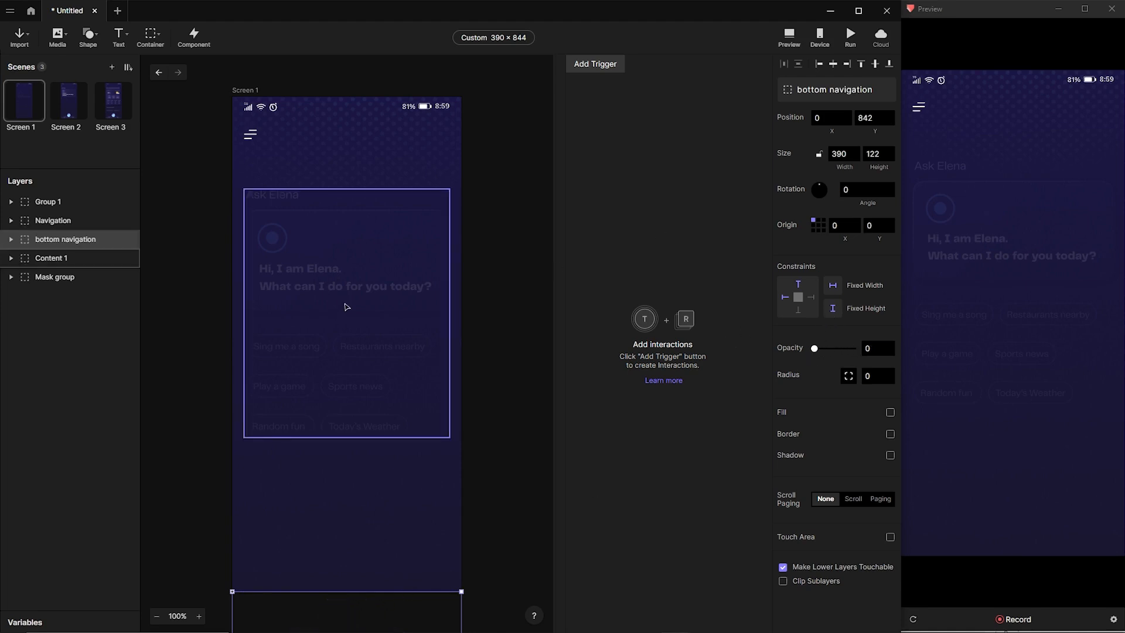
Add a Start trigger to Screen 1.
{"action": "left_click", "coordinate": [419, 272]}
{"action": "left_click", "coordinate": [594, 67]}
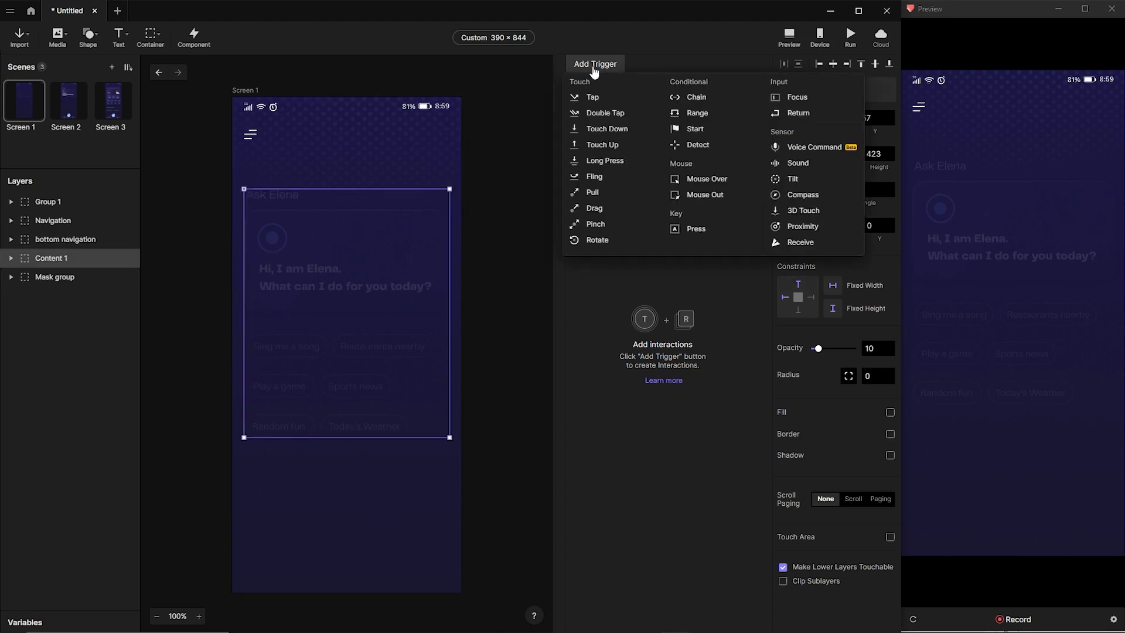
{"action": "left_click", "coordinate": [695, 129]}
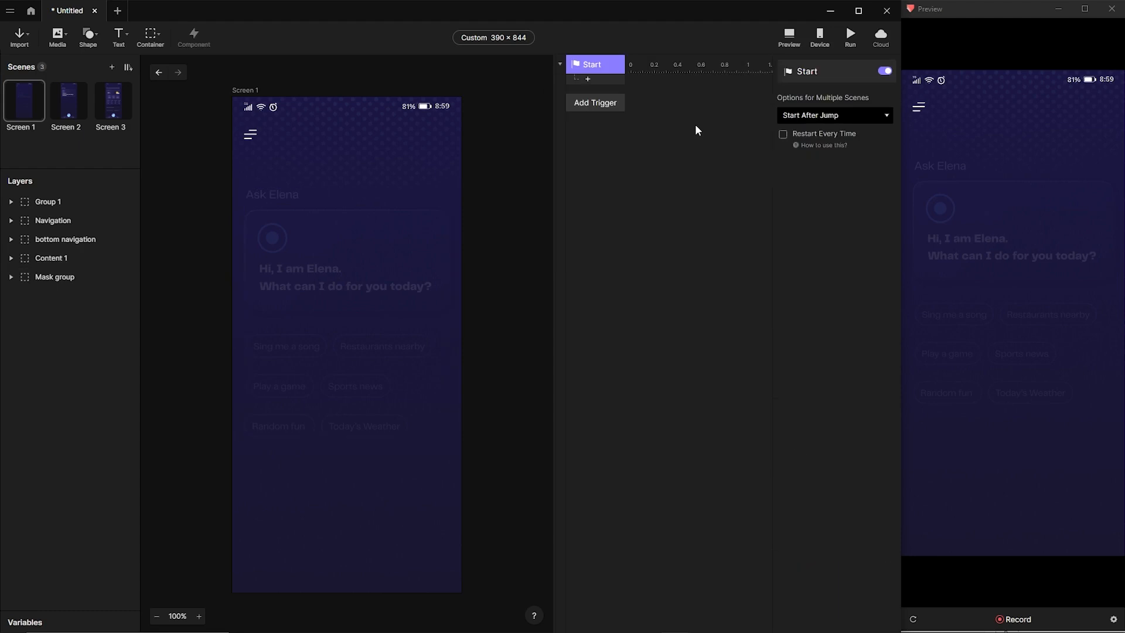
Add a Move response under the Start trigger that moves Content 1 to Y 107.
{"action": "left_click", "coordinate": [588, 79]}
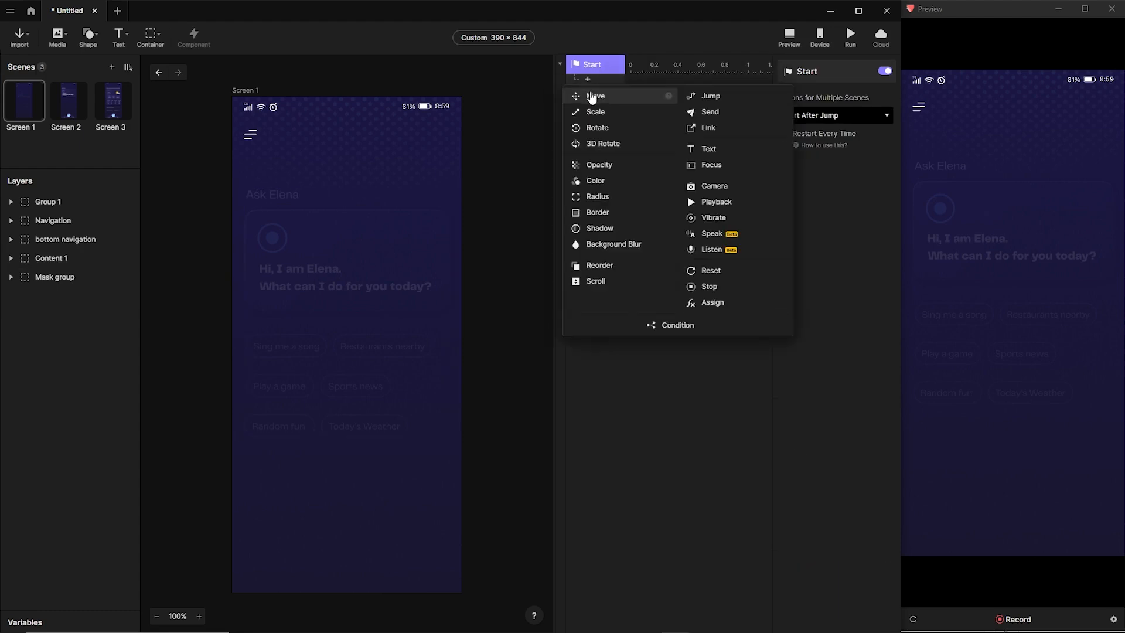
{"action": "left_click", "coordinate": [593, 97]}
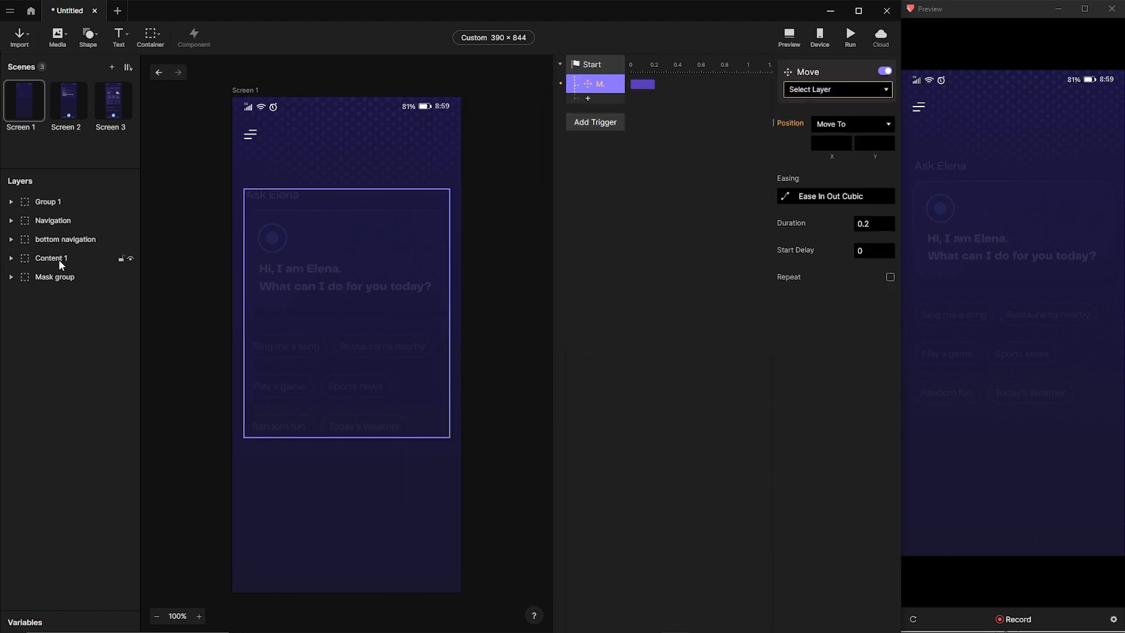
{"action": "left_click", "coordinate": [830, 92]}
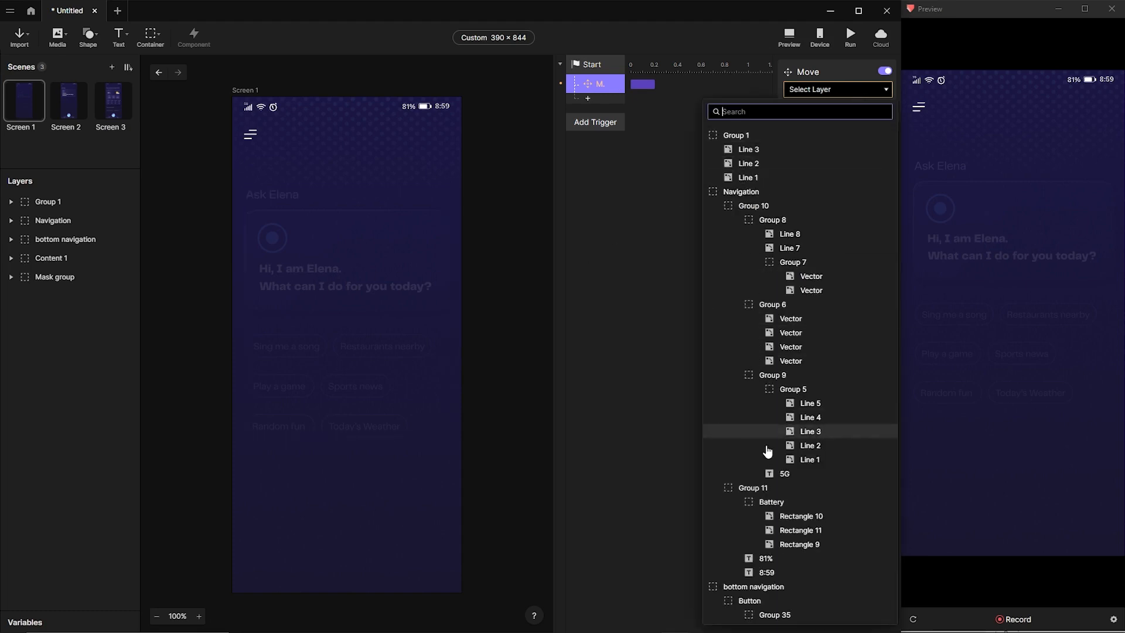
{"action": "scroll", "coordinate": [767, 451], "scroll_direction": "down", "scroll_amount": 10}
{"action": "left_click", "coordinate": [750, 460]}
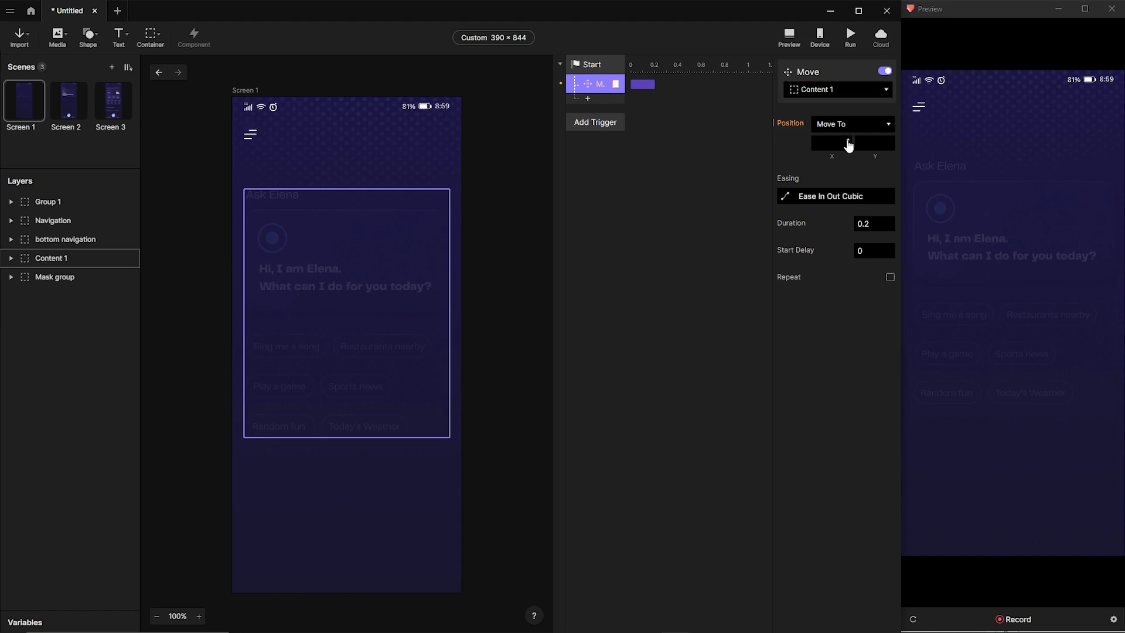
{"action": "left_click", "coordinate": [869, 143]}
{"action": "type", "text": "157-50"}
{"action": "key", "text": "Return"}
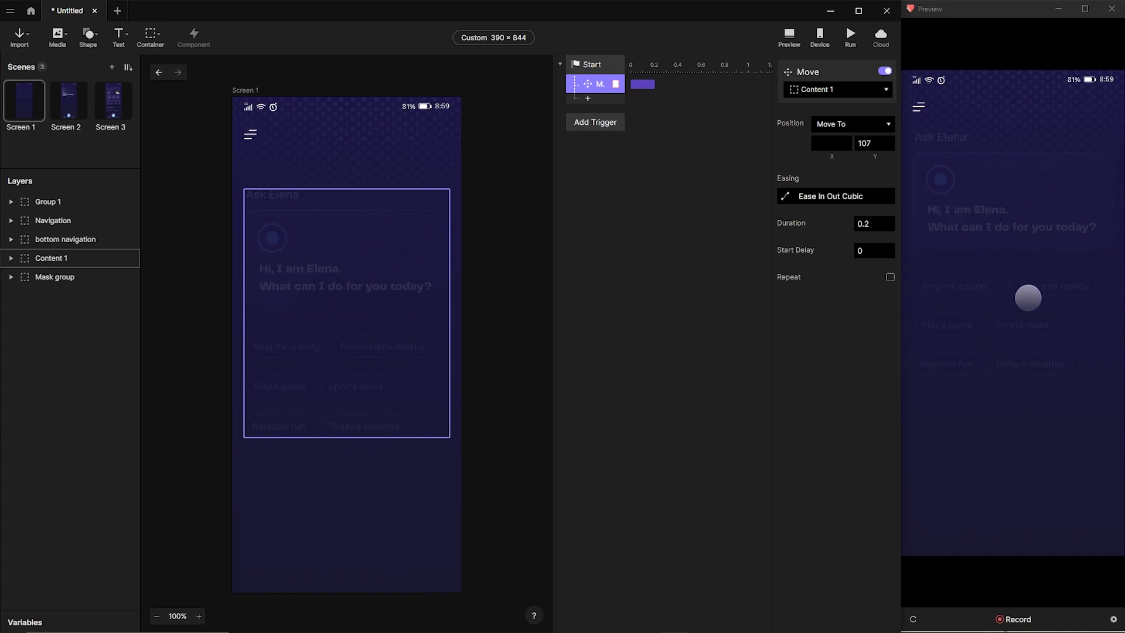
Add an Opacity response under the Start trigger that brings Content 1 to 100 with a duration of 0.5.
{"action": "left_click", "coordinate": [587, 100]}
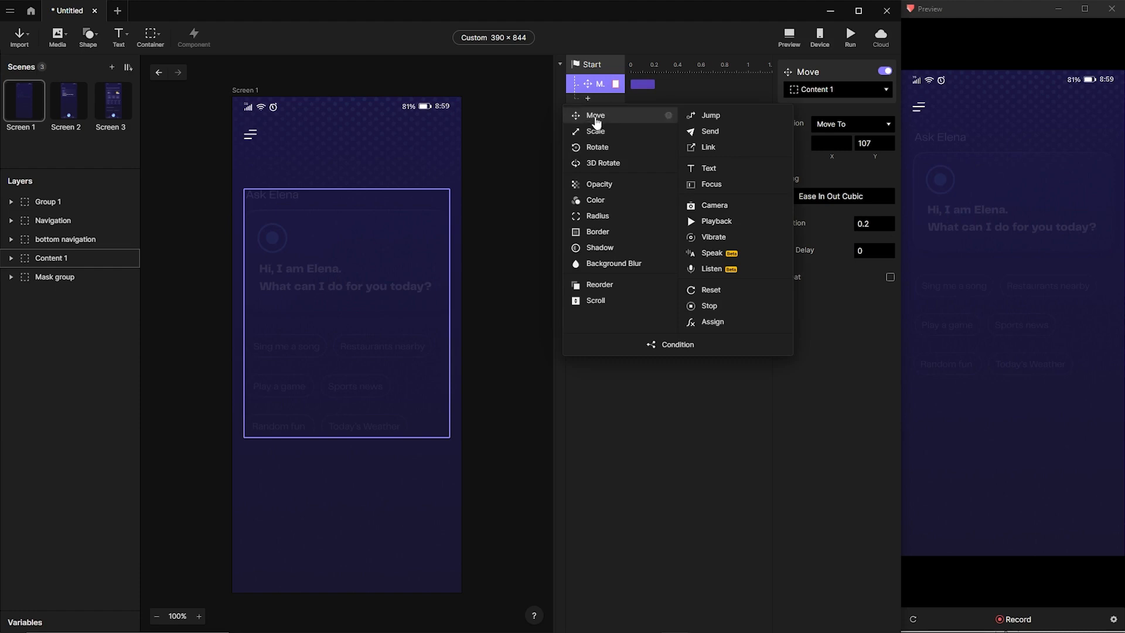
{"action": "left_click", "coordinate": [609, 188]}
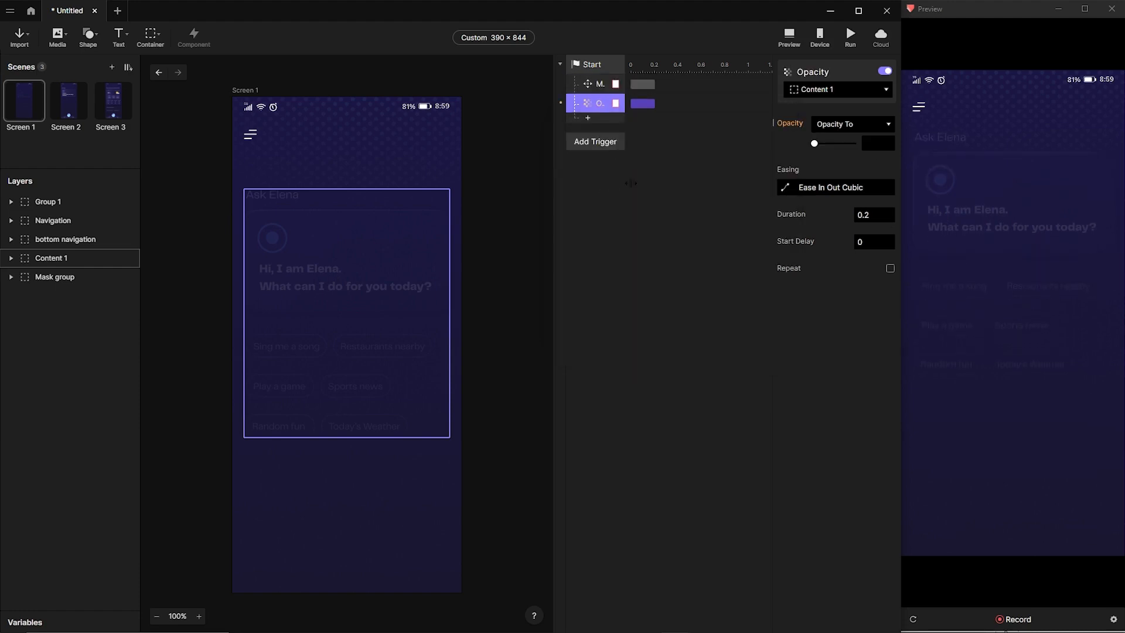
{"action": "left_click_drag", "start_coordinate": [818, 148], "coordinate": [825, 148]}
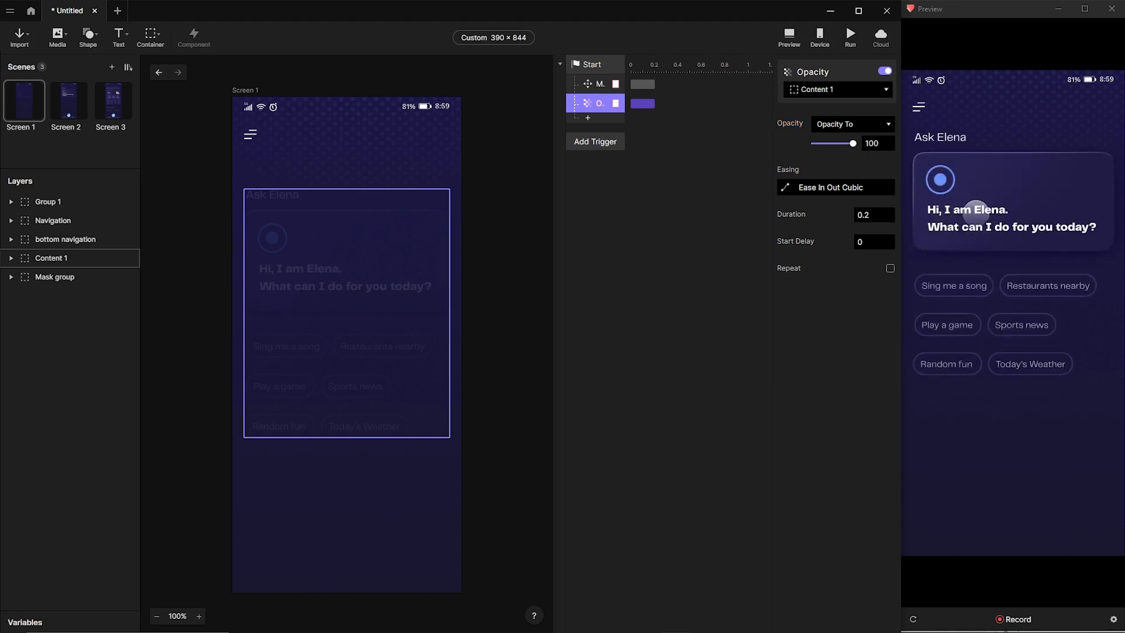
{"action": "left_click", "coordinate": [869, 215]}
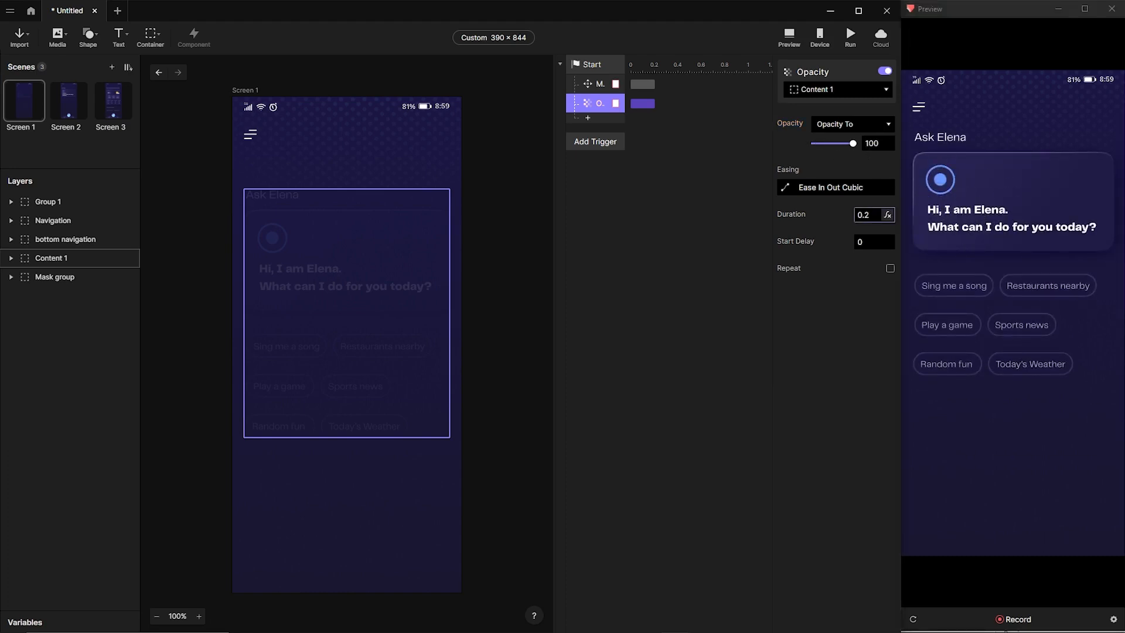
{"action": "key", "text": "BackSpace"}
{"action": "type", "text": "5"}
Set the duration of Content 1's Move response to 0.5 and run the prototype.
{"action": "left_click", "coordinate": [640, 87]}
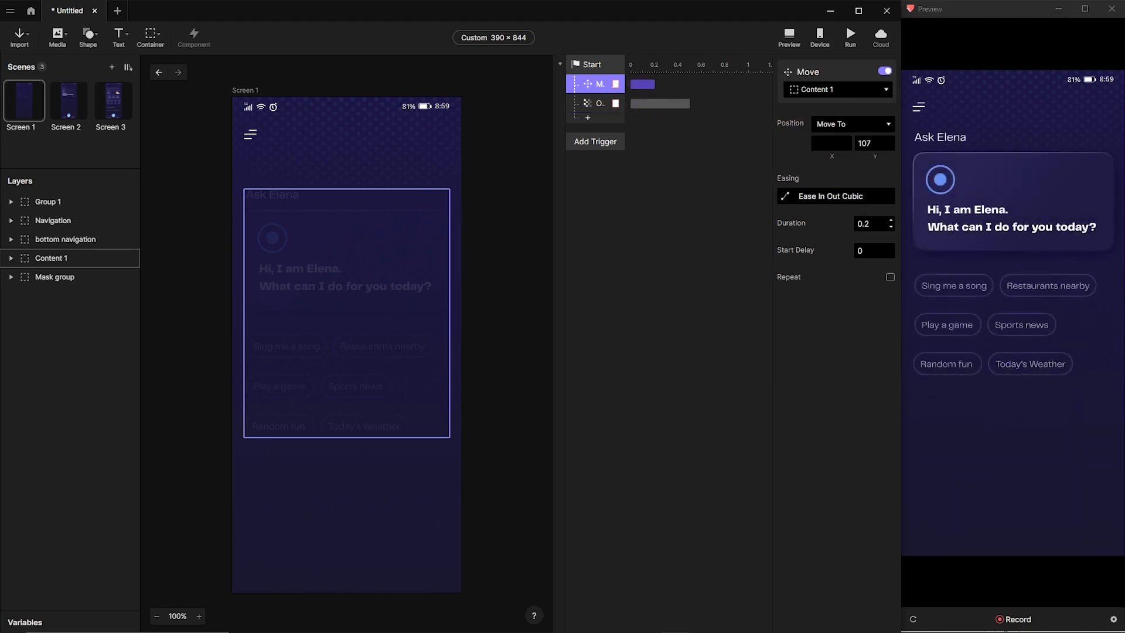
{"action": "left_click", "coordinate": [869, 223]}
{"action": "key", "text": "BackSpace"}
{"action": "type", "text": "5"}
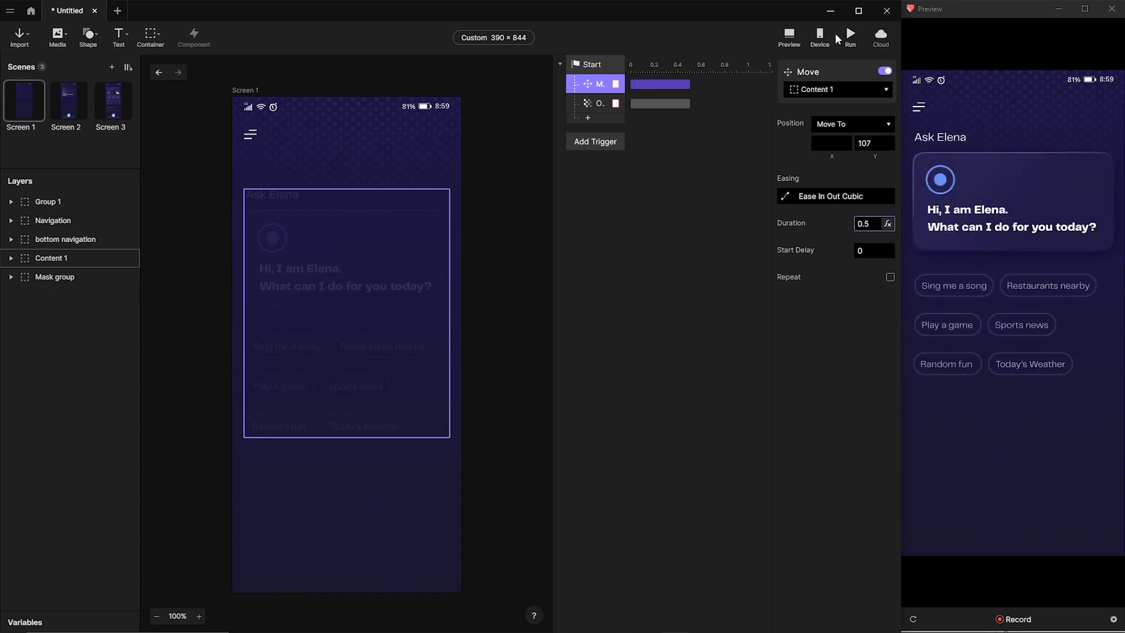
{"action": "left_click", "coordinate": [849, 38]}
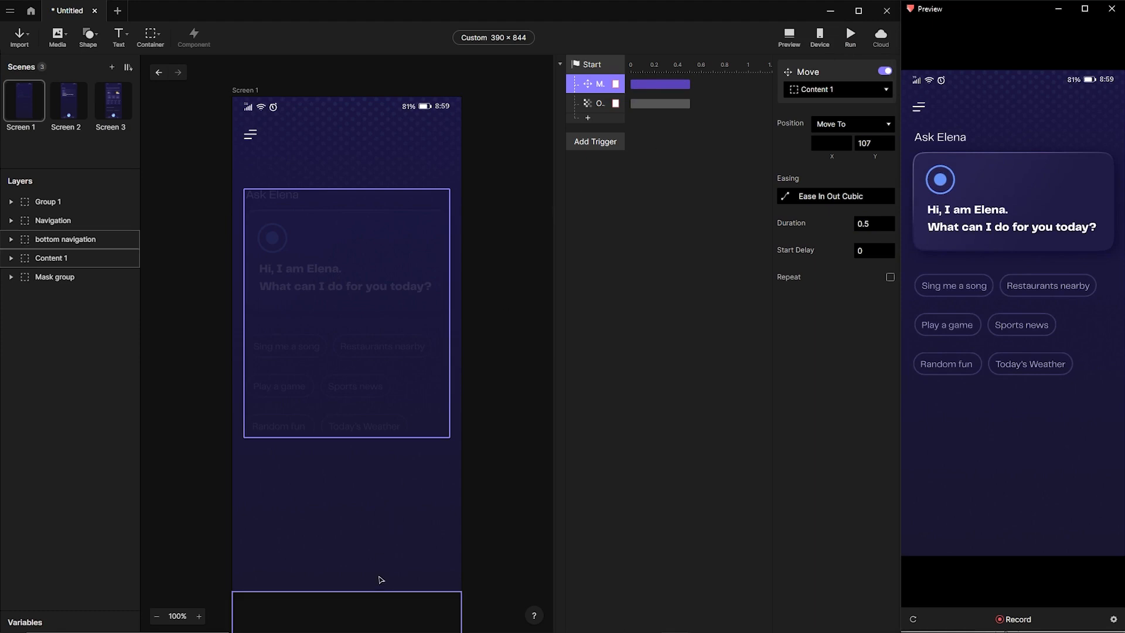
Add a Move response under the Start trigger that moves the bottom navigation to Y 722.
{"action": "left_click", "coordinate": [358, 592]}
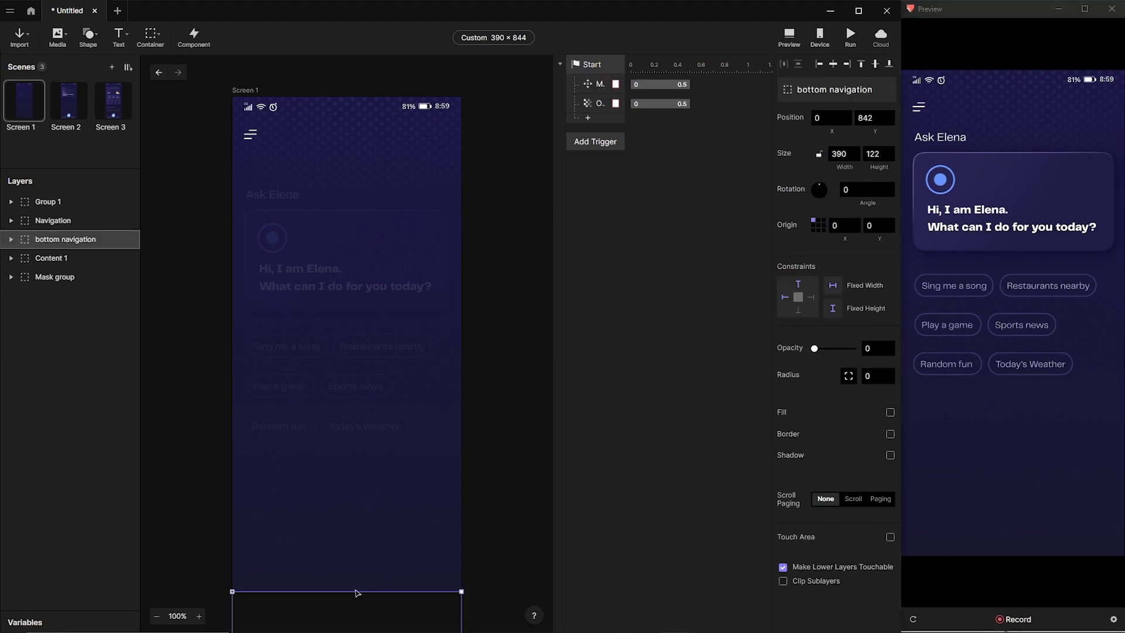
{"action": "left_click", "coordinate": [589, 118]}
{"action": "left_click", "coordinate": [595, 134]}
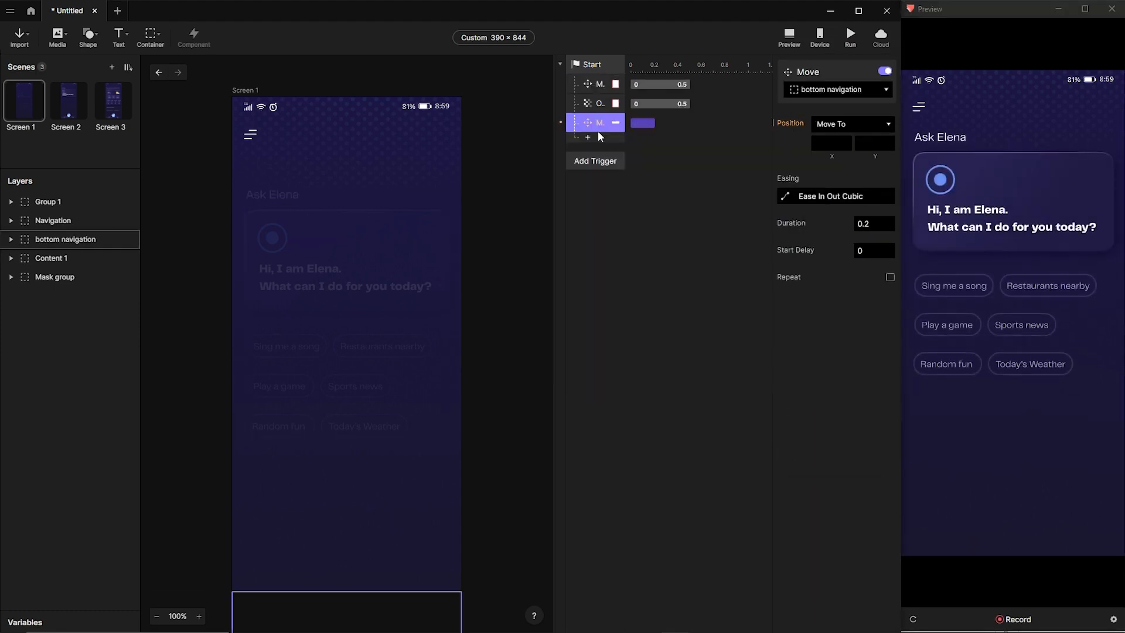
{"action": "left_click", "coordinate": [873, 143]}
{"action": "type", "text": "722"}
{"action": "key", "text": "Return"}
Add an Opacity response under the Start trigger that brings the bottom navigation to 100 with a duration of 0.5.
{"action": "left_click", "coordinate": [590, 141]}
{"action": "left_click", "coordinate": [595, 221]}
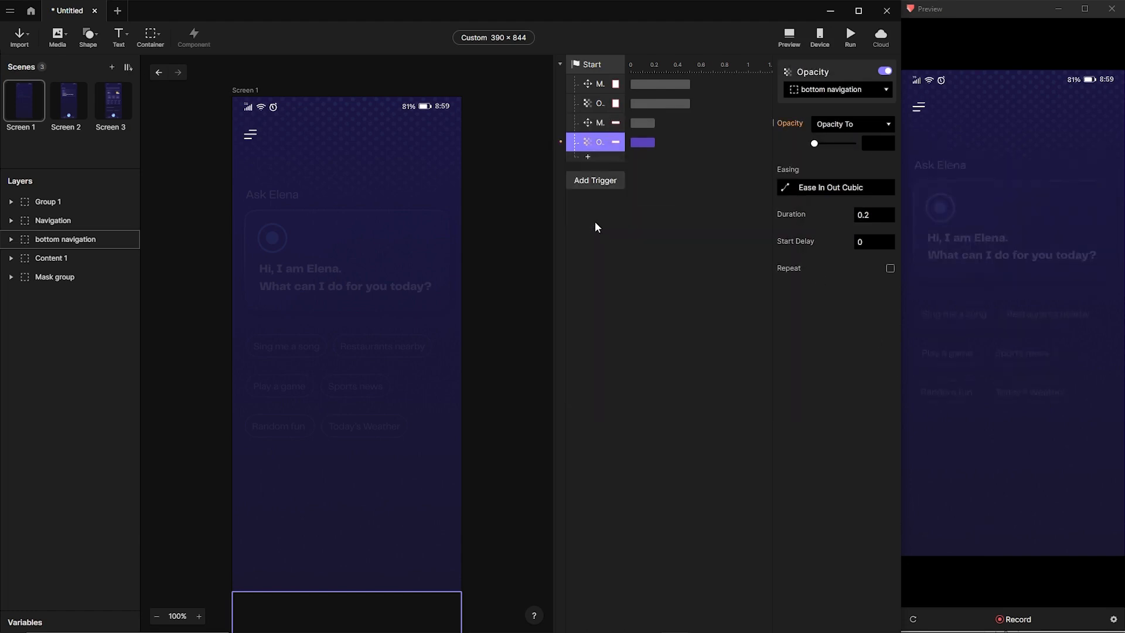
{"action": "left_click_drag", "start_coordinate": [816, 144], "coordinate": [830, 144]}
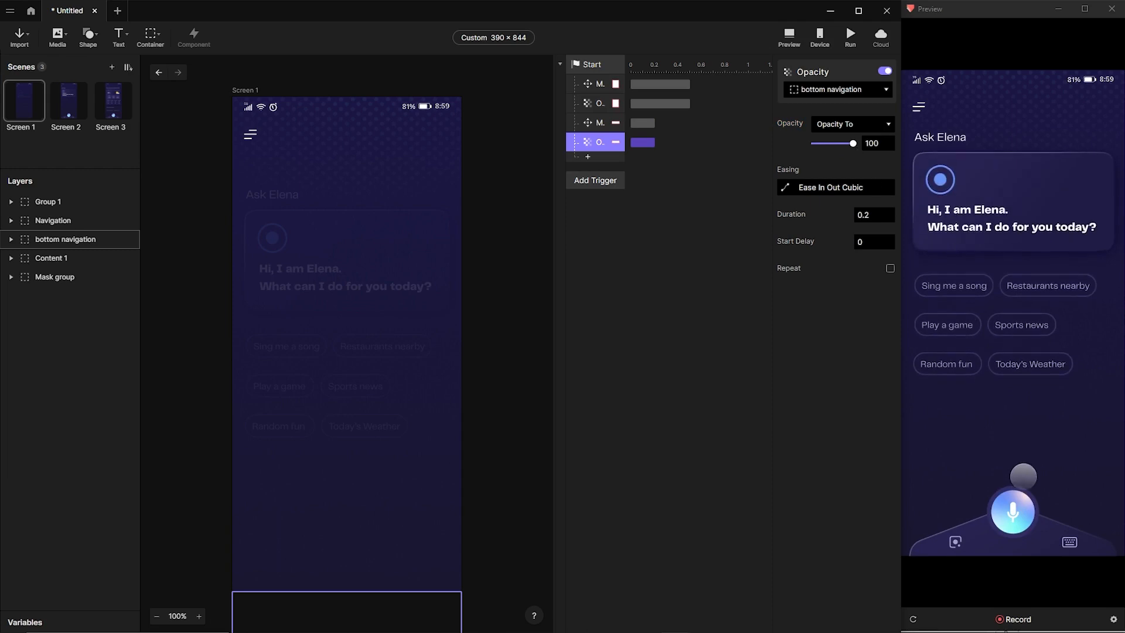
{"action": "left_click", "coordinate": [872, 215]}
{"action": "key", "text": "BackSpace"}
{"action": "type", "text": "4"}
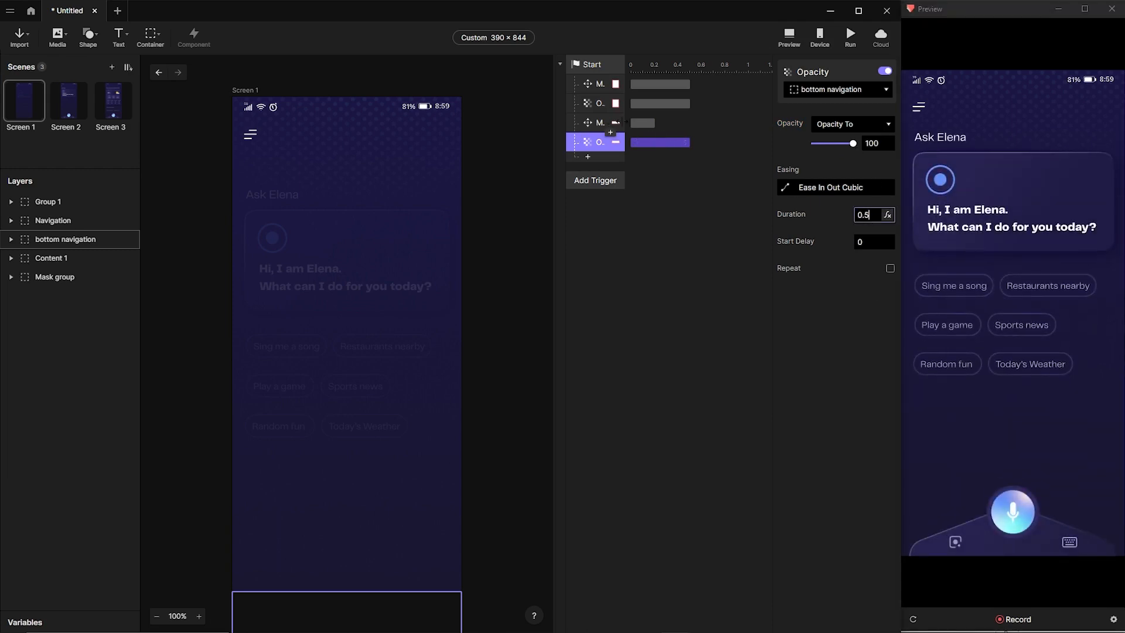
Set the duration of the bottom navigation's Move response to 0.5.
{"action": "left_click", "coordinate": [634, 124]}
{"action": "left_click", "coordinate": [870, 223]}
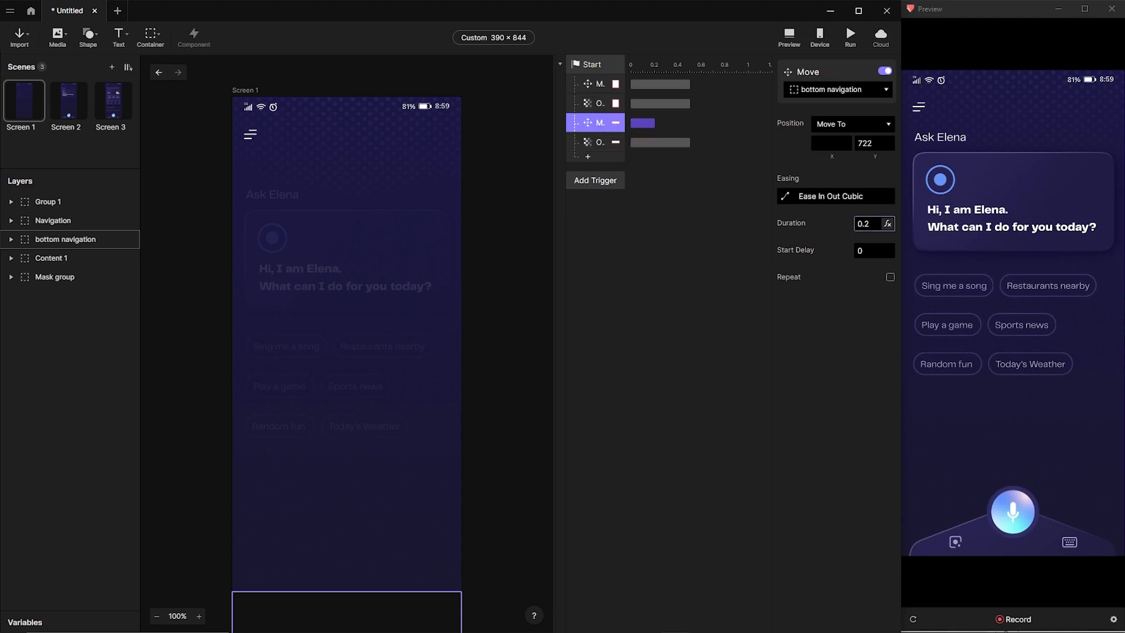
{"action": "key", "text": "BackSpace"}
{"action": "type", "text": "5"}
Delay both bottom navigation responses to a start delay of 0.14 and run the prototype.
{"action": "left_click", "coordinate": [599, 144], "text": "shift"}
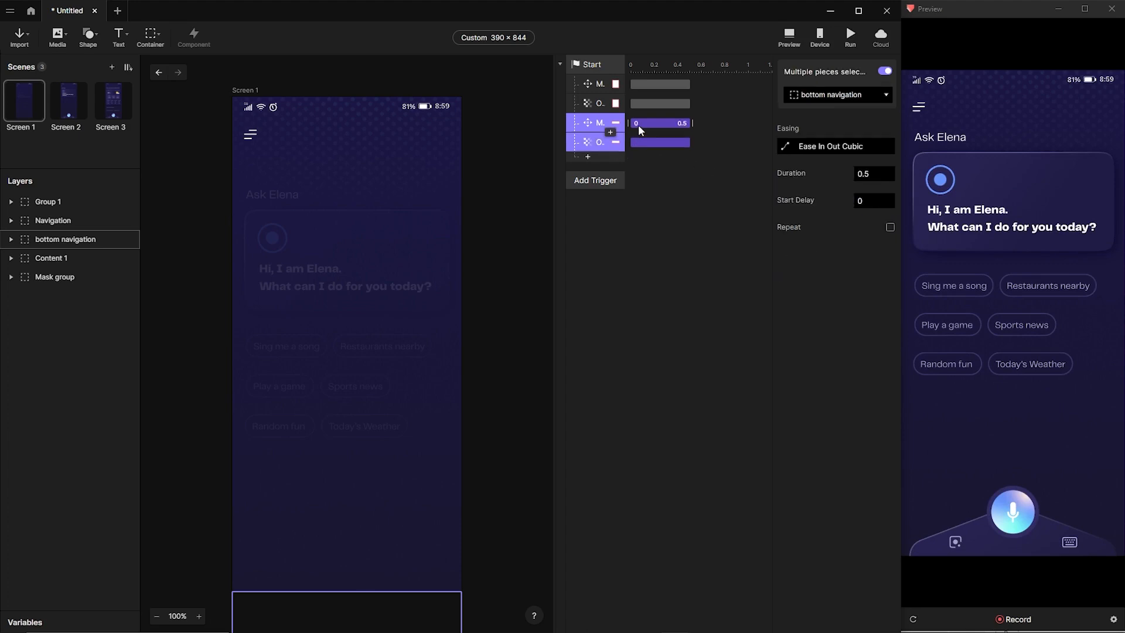
{"action": "left_click_drag", "start_coordinate": [639, 125], "coordinate": [657, 129]}
{"action": "left_click", "coordinate": [850, 36]}
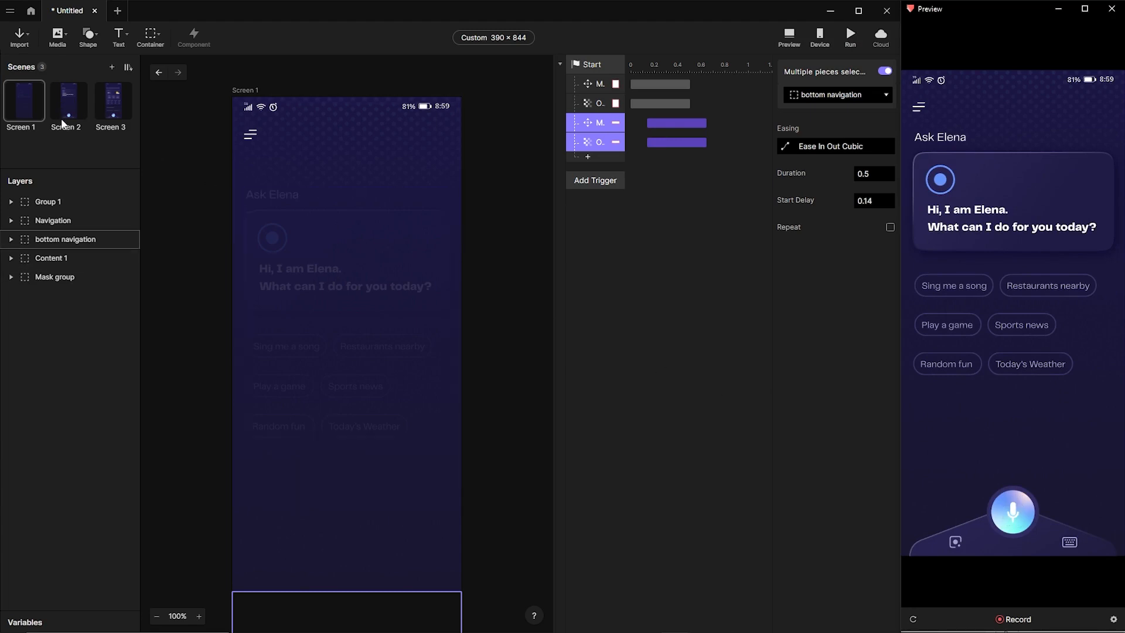
Add a Tap trigger to Screen 1 that targets the Button layer inside the bottom navigation.
{"action": "left_click", "coordinate": [595, 182]}
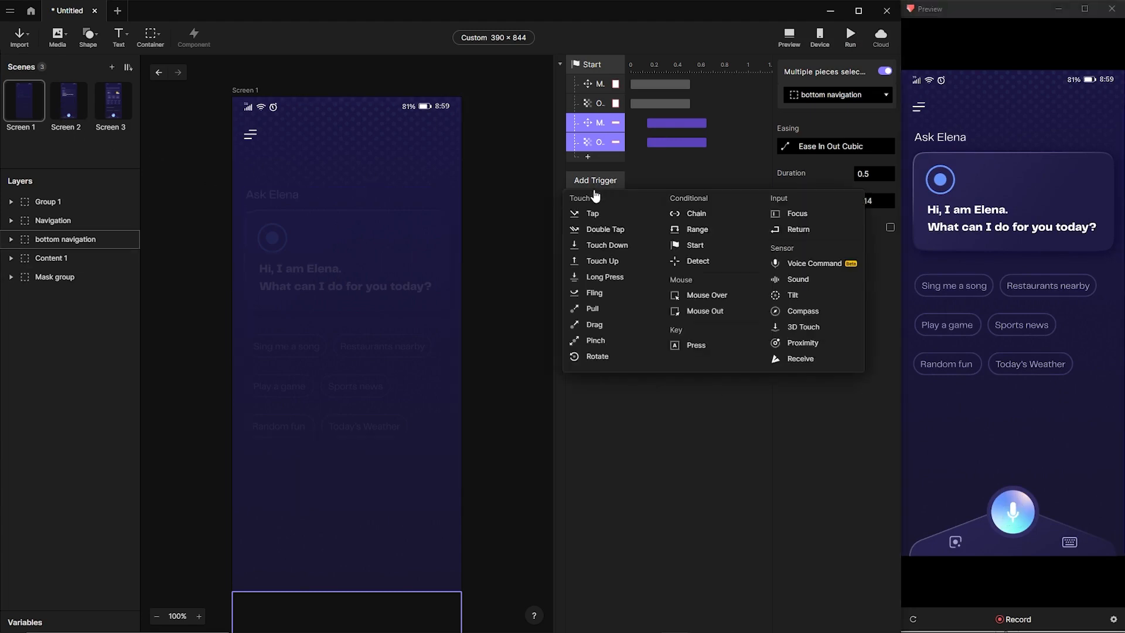
{"action": "left_click", "coordinate": [587, 216]}
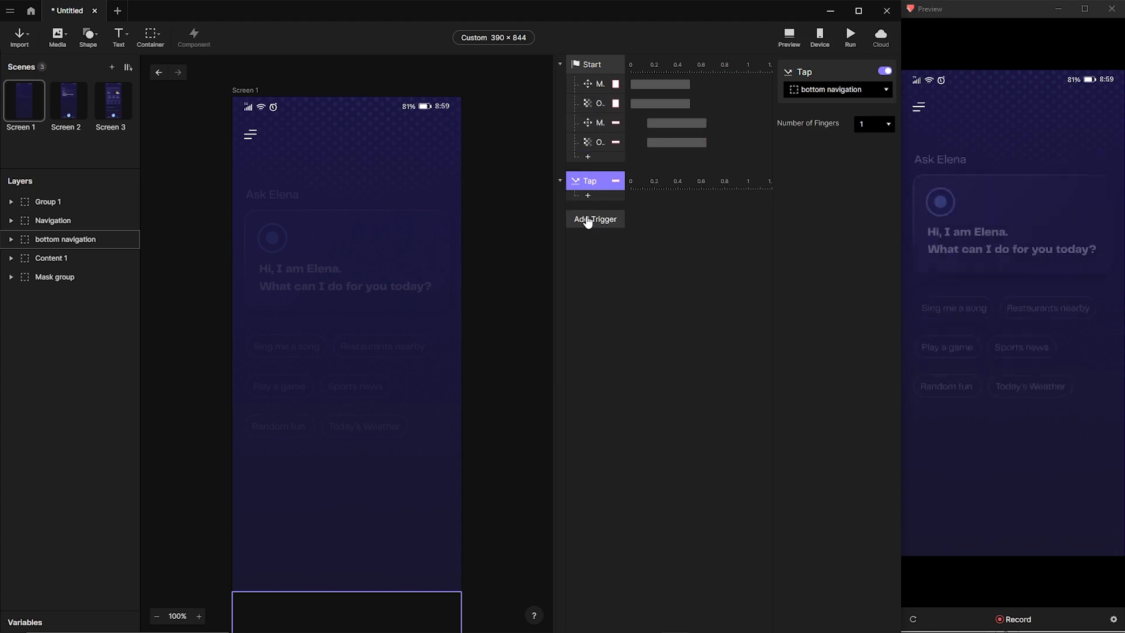
{"action": "left_click", "coordinate": [846, 89]}
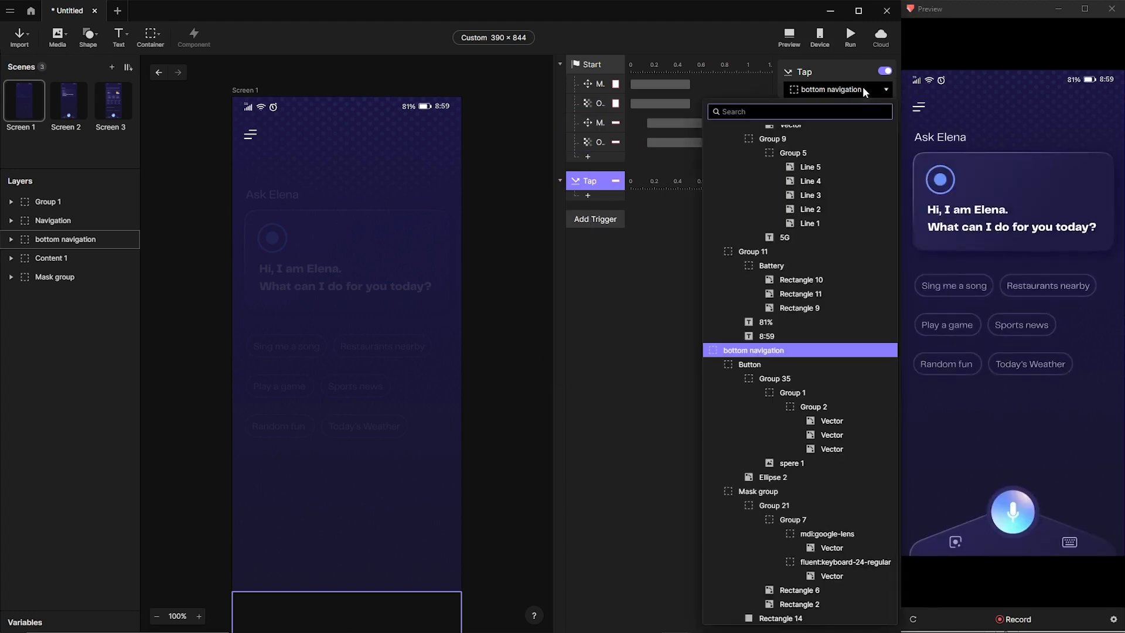
{"action": "left_click", "coordinate": [743, 364]}
Add a Jump response to Screen 2 with the Instant transition under the Tap trigger and test it in the preview.
{"action": "left_click", "coordinate": [588, 195]}
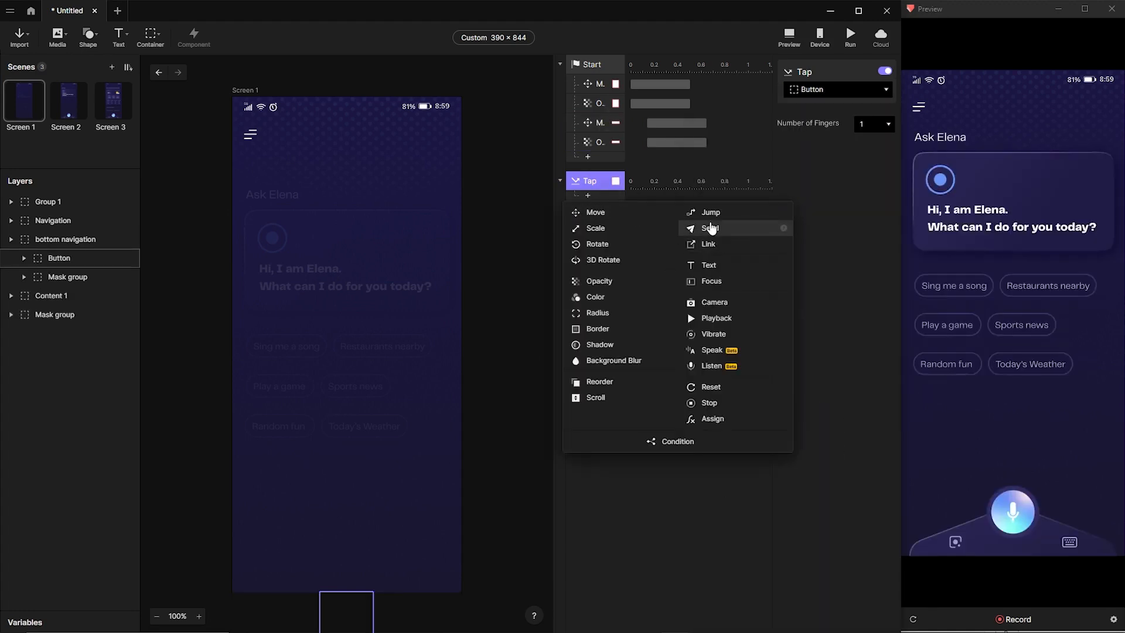
{"action": "left_click", "coordinate": [715, 212]}
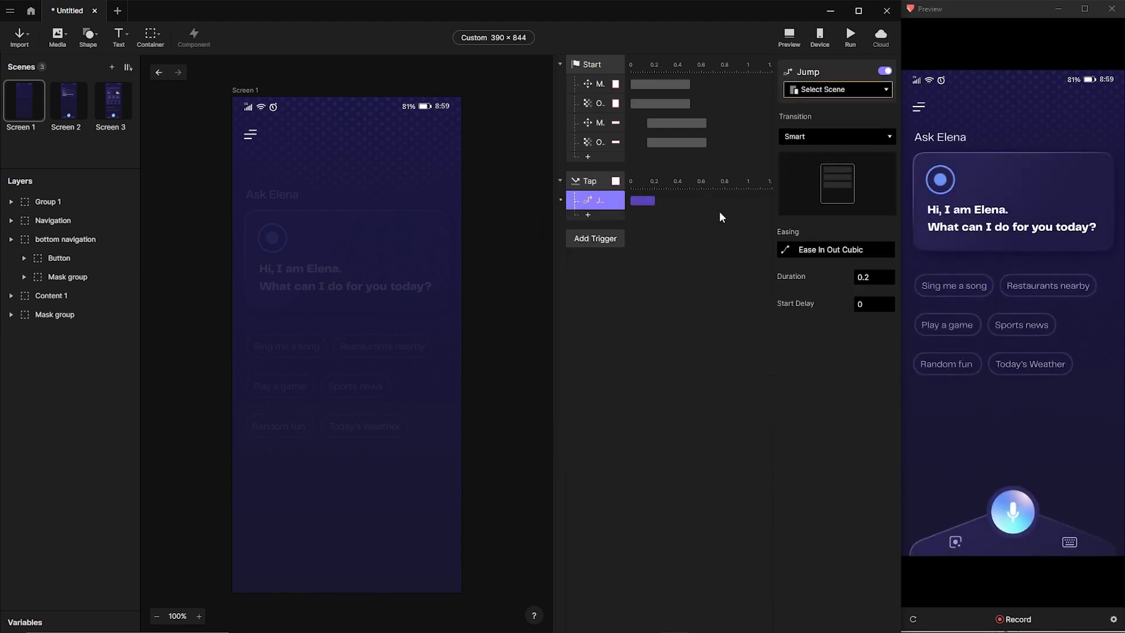
{"action": "left_click", "coordinate": [856, 89]}
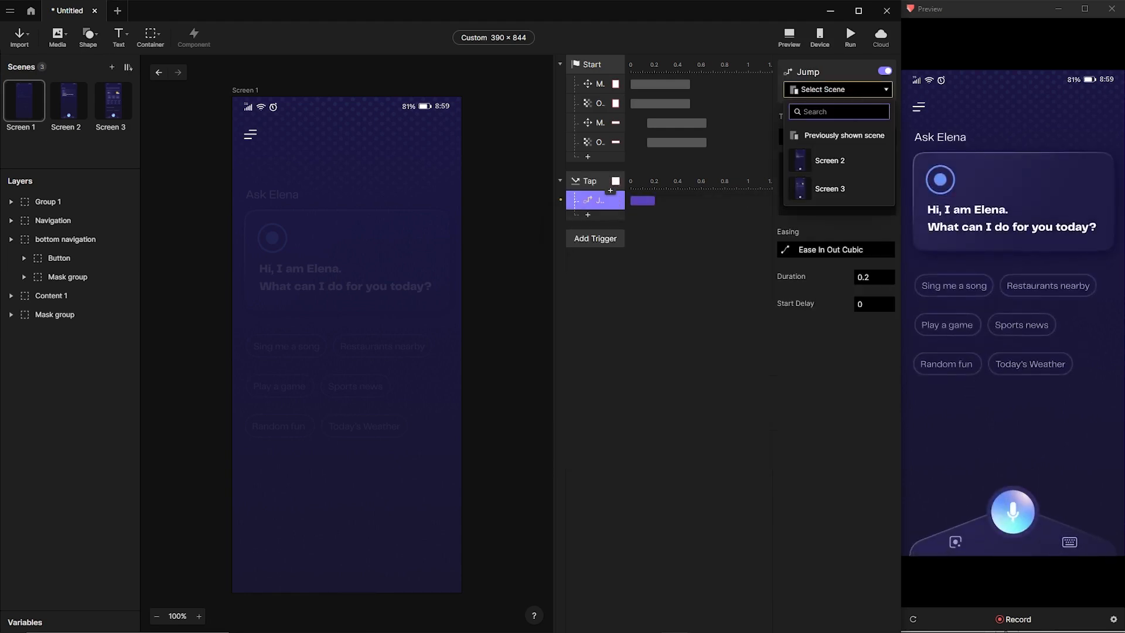
{"action": "left_click", "coordinate": [829, 162]}
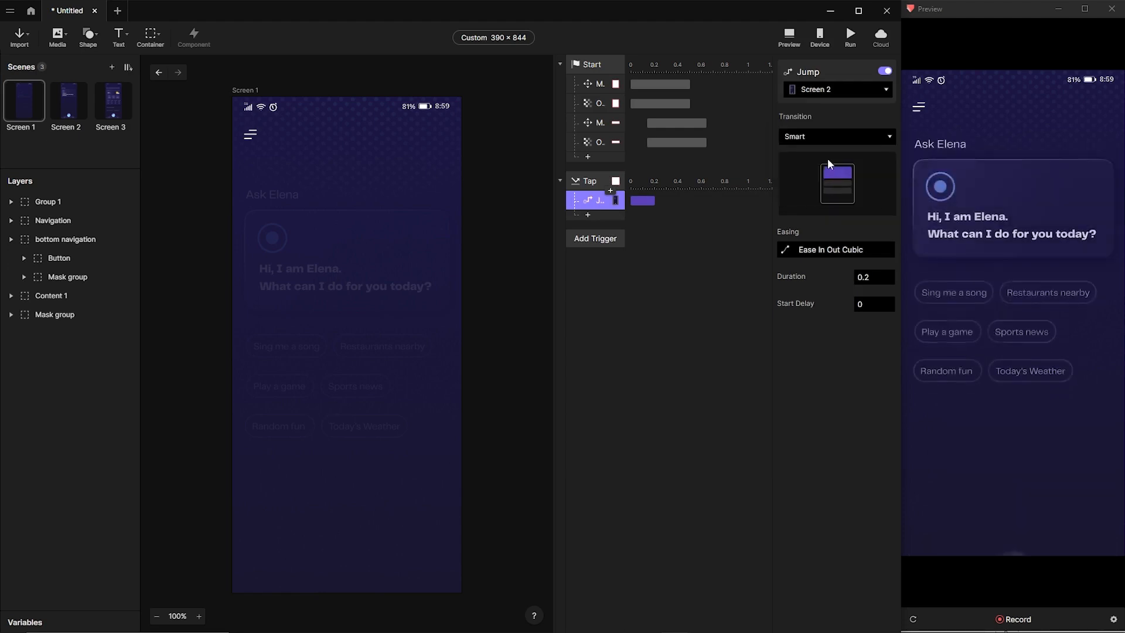
{"action": "left_click", "coordinate": [882, 137]}
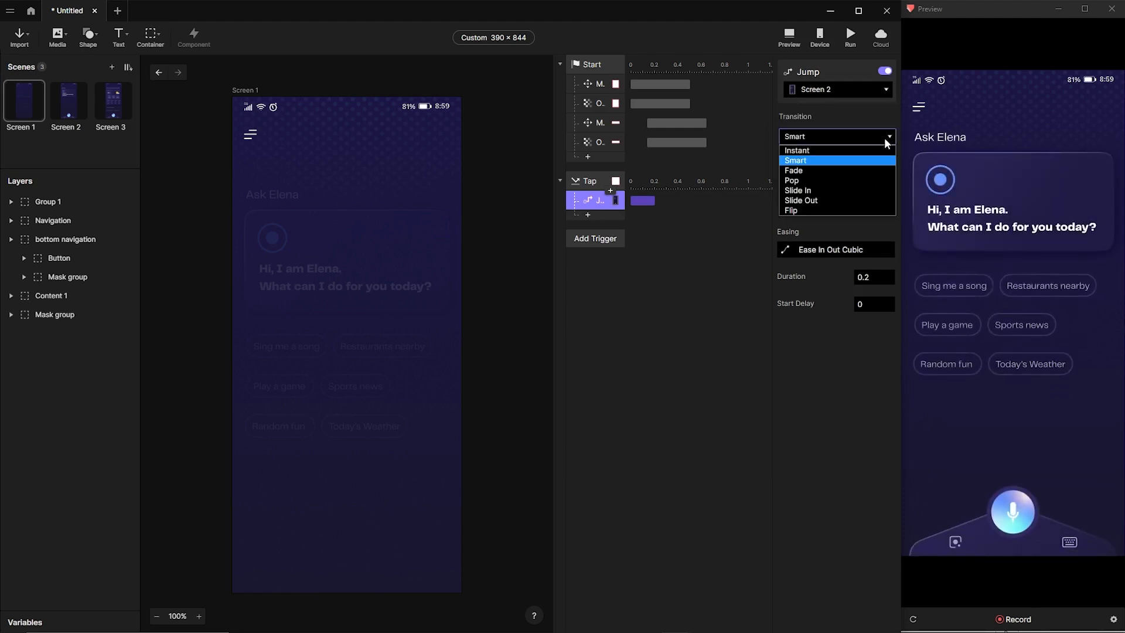
{"action": "left_click", "coordinate": [804, 152]}
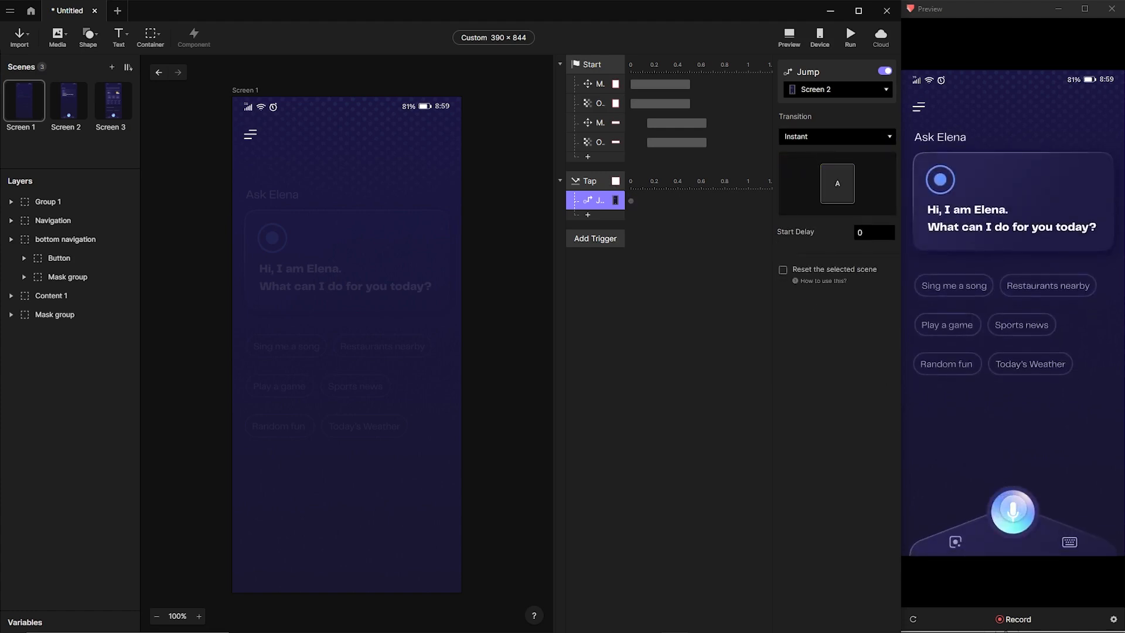
{"action": "left_click", "coordinate": [1012, 511]}
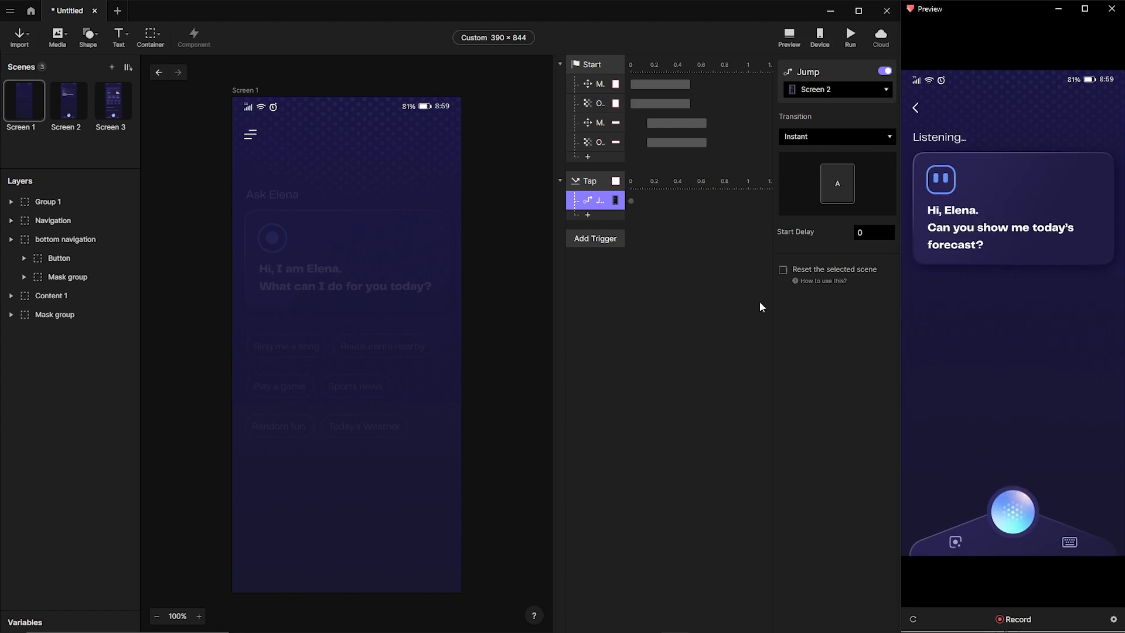
On Screen 2, shift the Content 2 layer down by 50 to Y 157 and set its opacity to 10.
{"action": "left_click", "coordinate": [70, 102]}
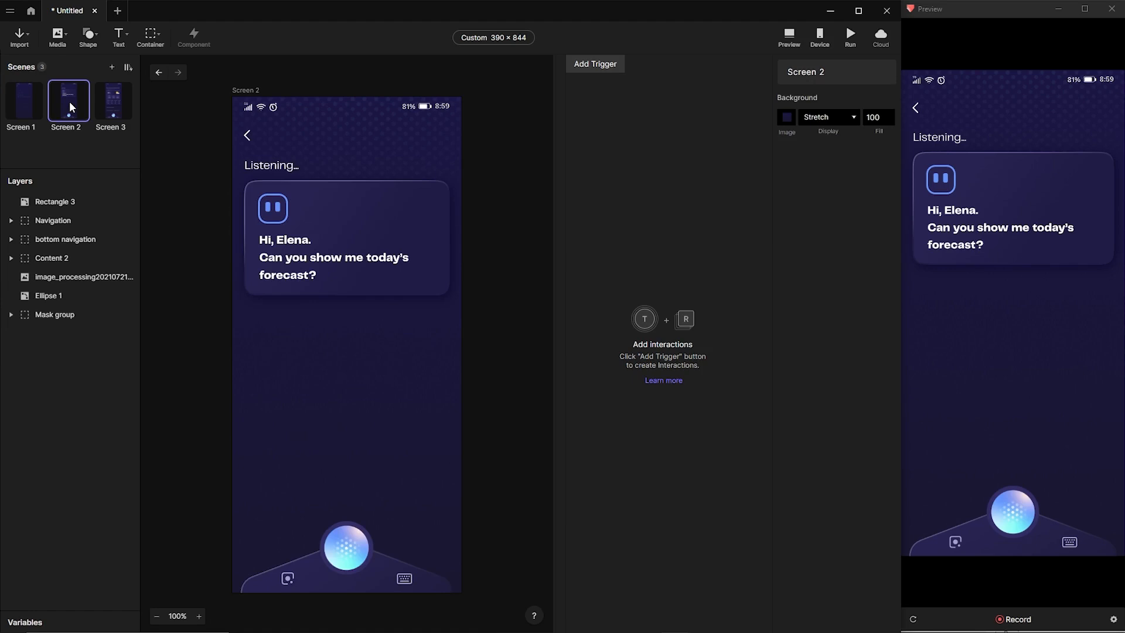
{"action": "left_click", "coordinate": [418, 245]}
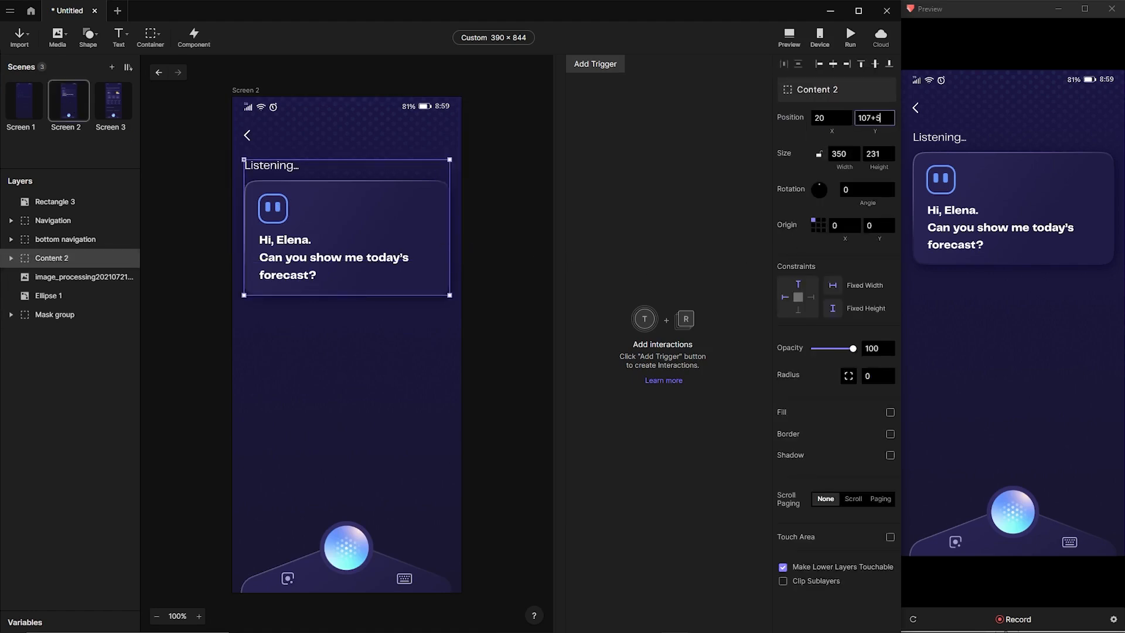
{"action": "key", "text": "Return"}
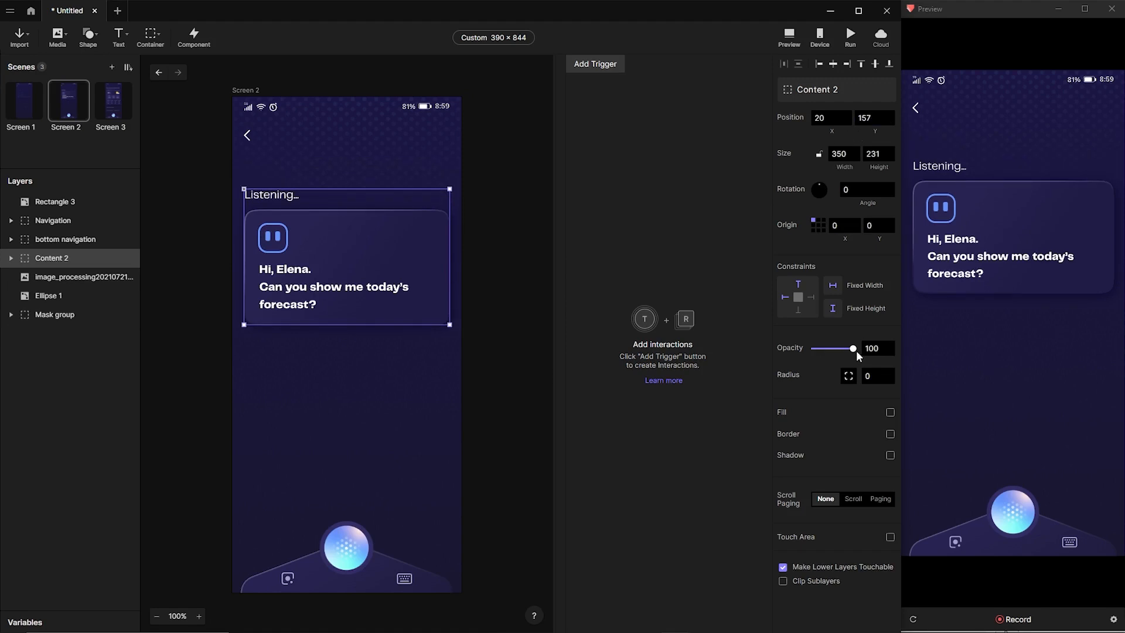
{"action": "left_click_drag", "start_coordinate": [853, 349], "coordinate": [817, 353]}
{"action": "left_click", "coordinate": [876, 348]}
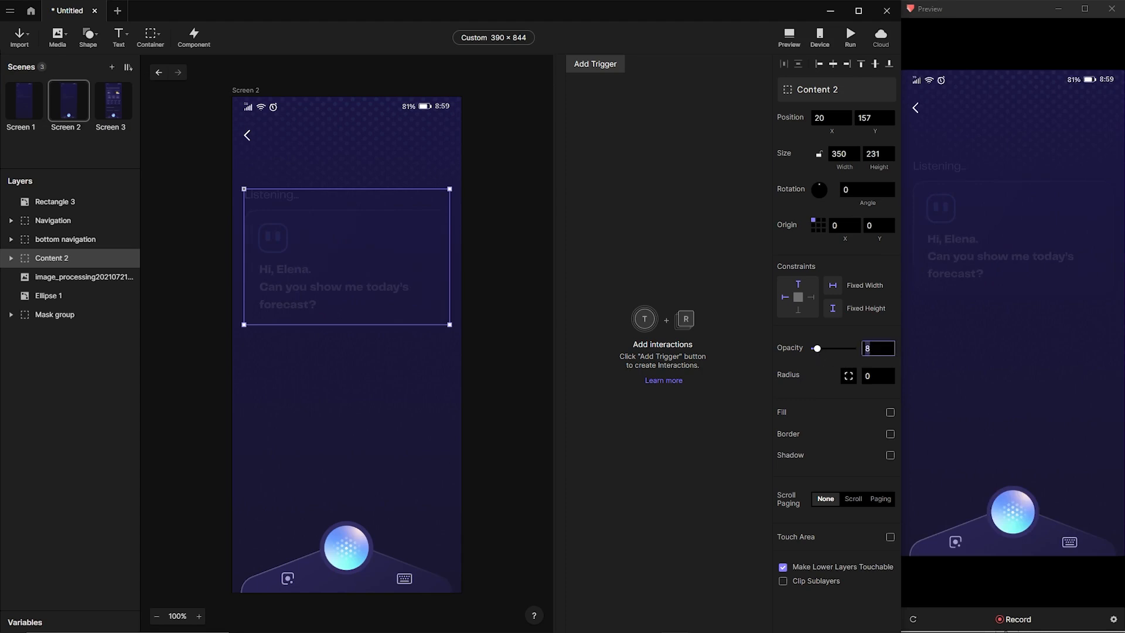
{"action": "type", "text": "10"}
{"action": "key", "text": "Return"}
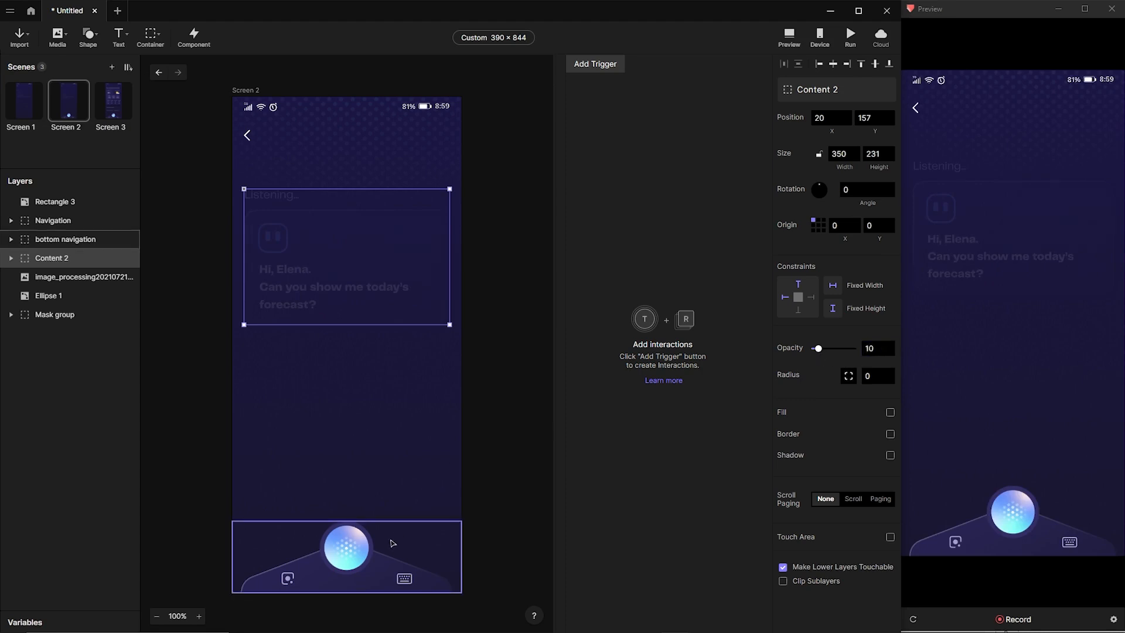
Shift Screen 2's bottom navigation layer down by 120 to Y 842 and set its opacity to 0.
{"action": "left_click", "coordinate": [387, 561]}
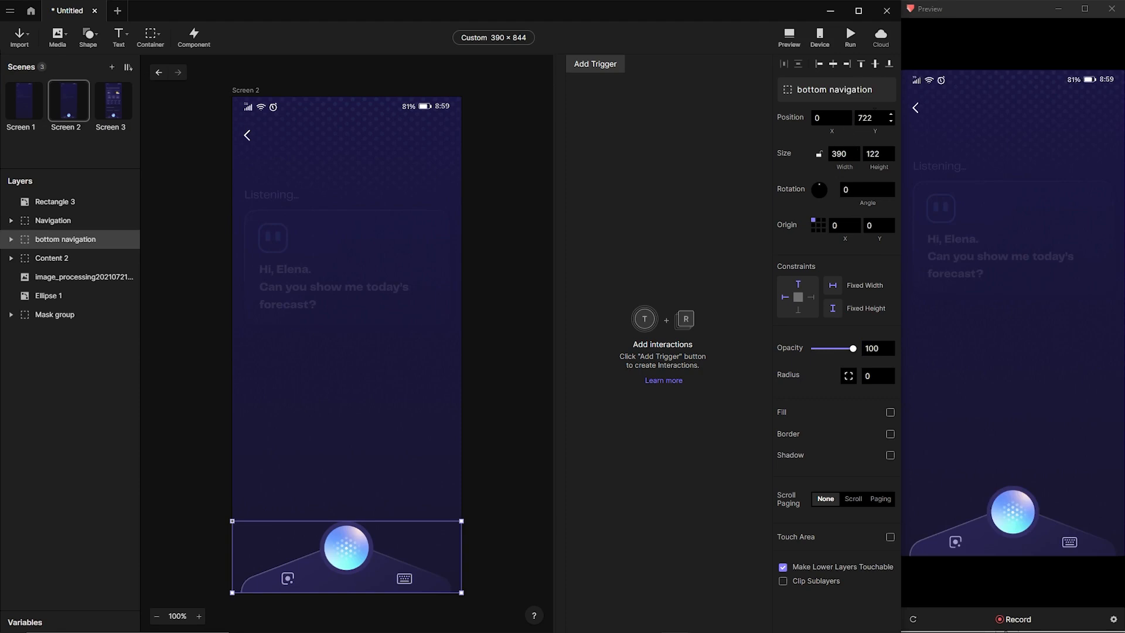
{"action": "left_click", "coordinate": [877, 114]}
{"action": "type", "text": "+120"}
{"action": "key", "text": "Return"}
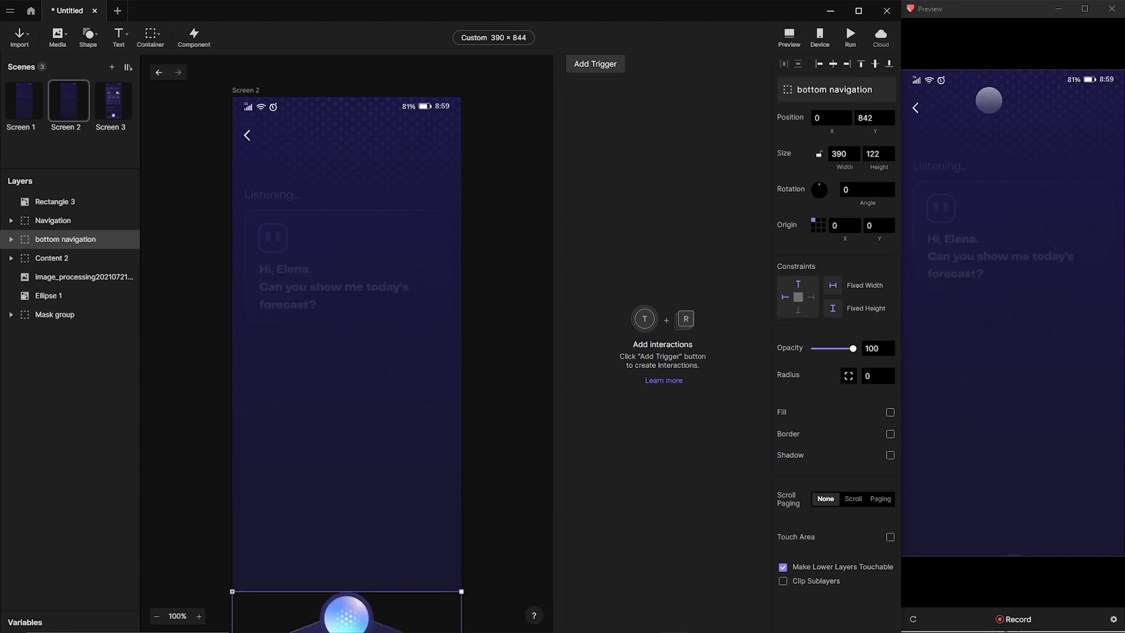
{"action": "left_click_drag", "start_coordinate": [853, 348], "coordinate": [800, 347]}
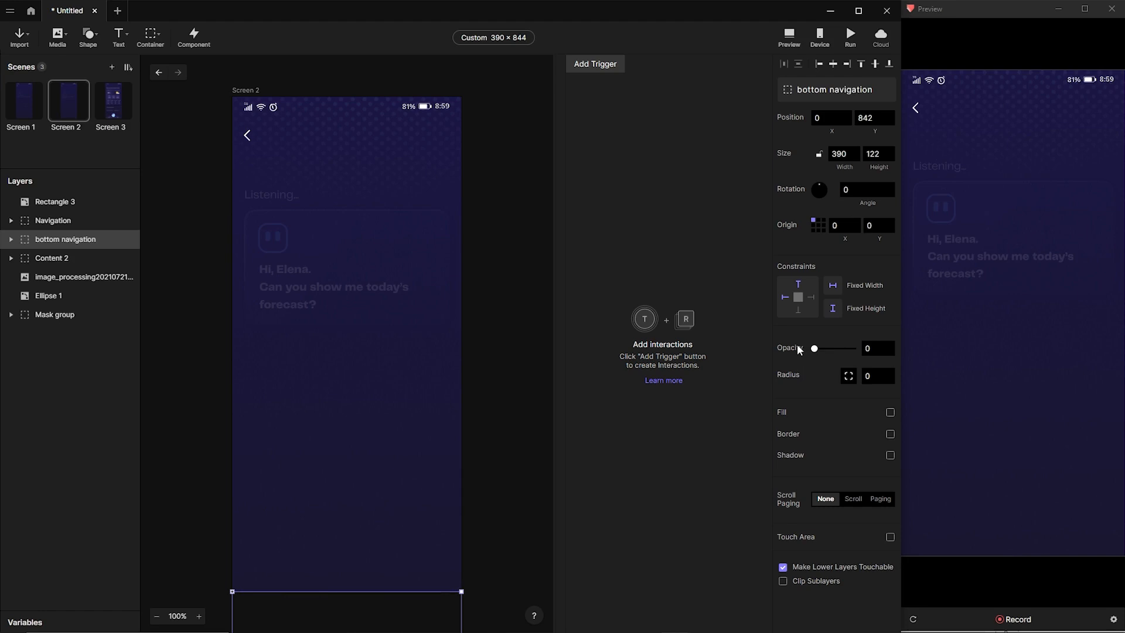
Add a Start trigger to Screen 2.
{"action": "left_click", "coordinate": [370, 237]}
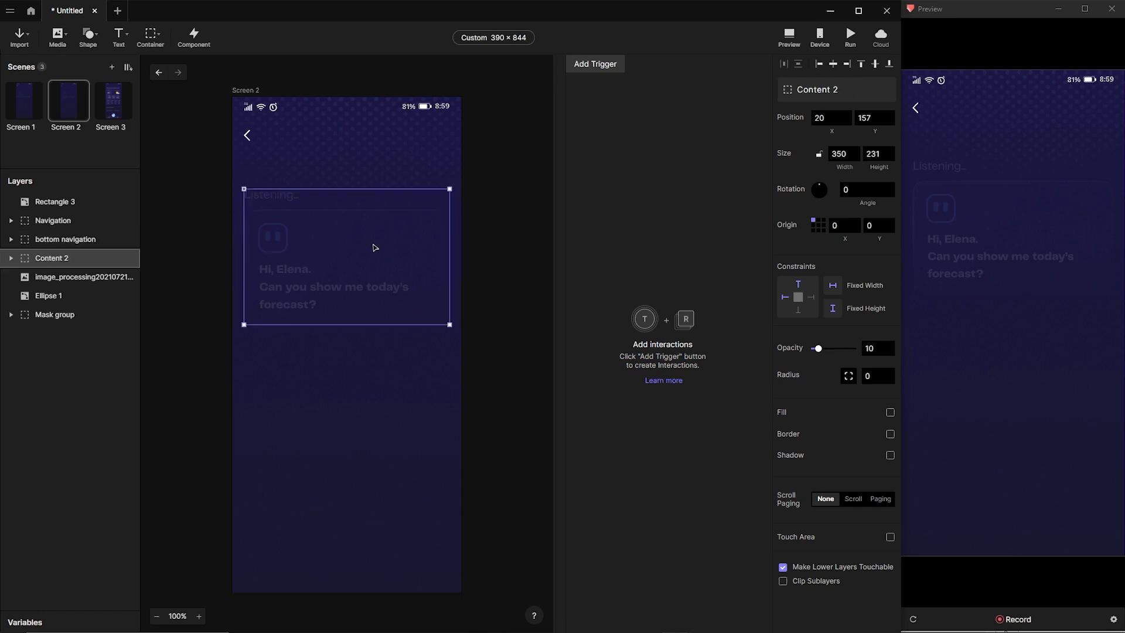
{"action": "left_click", "coordinate": [599, 66]}
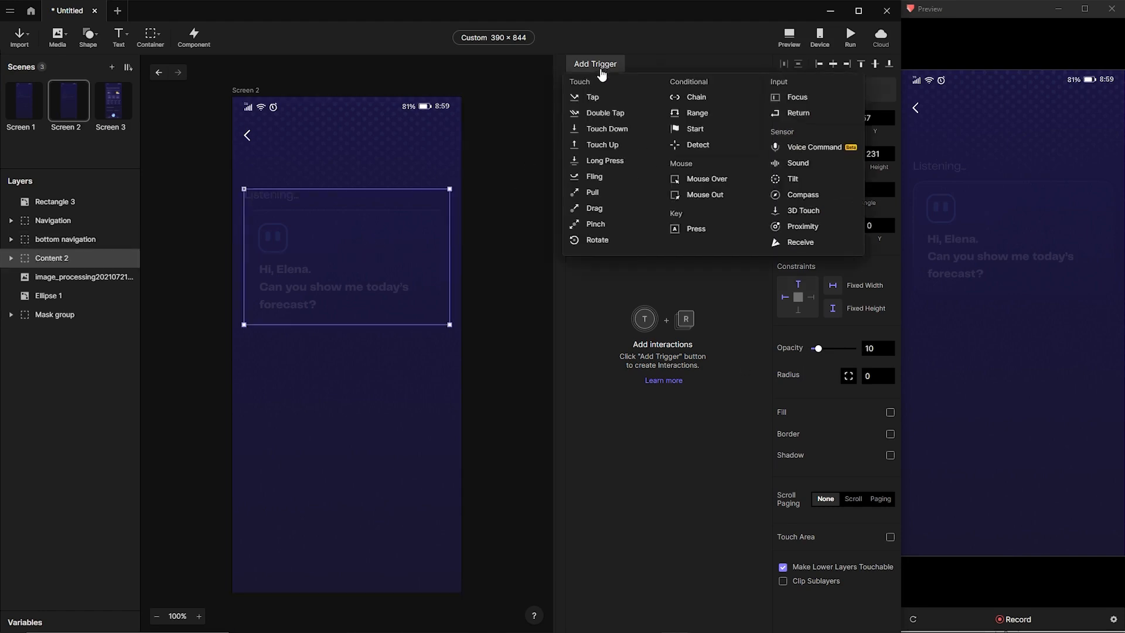
{"action": "left_click", "coordinate": [695, 129]}
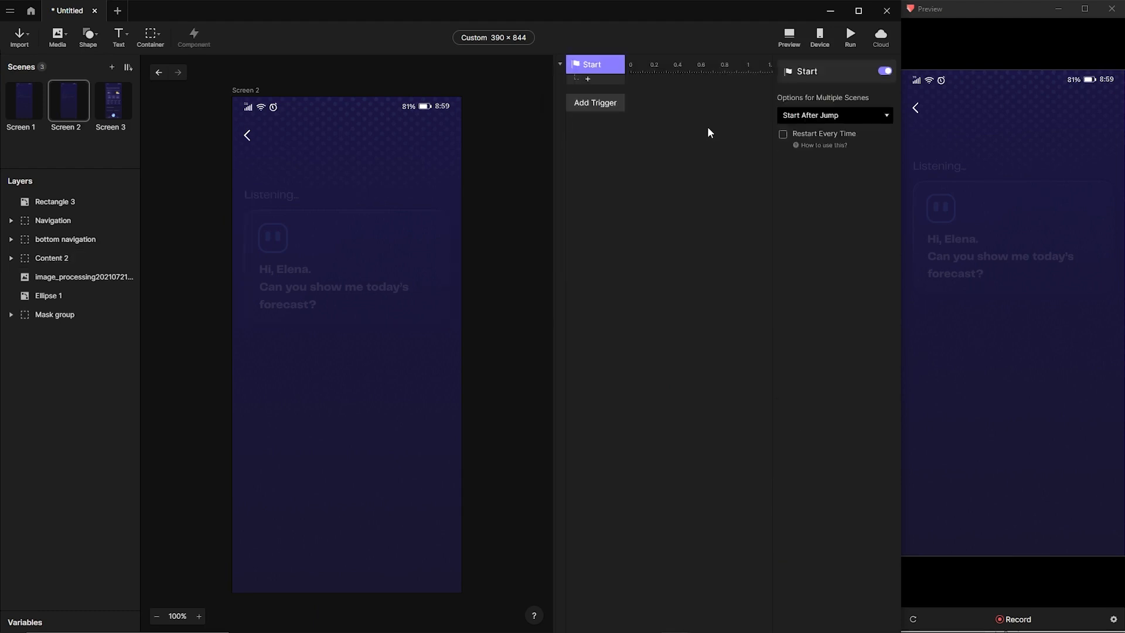
Add a Move response under Screen 2's Start trigger and assign it to the Content 2 layer.
{"action": "left_click", "coordinate": [588, 80]}
{"action": "left_click", "coordinate": [603, 101]}
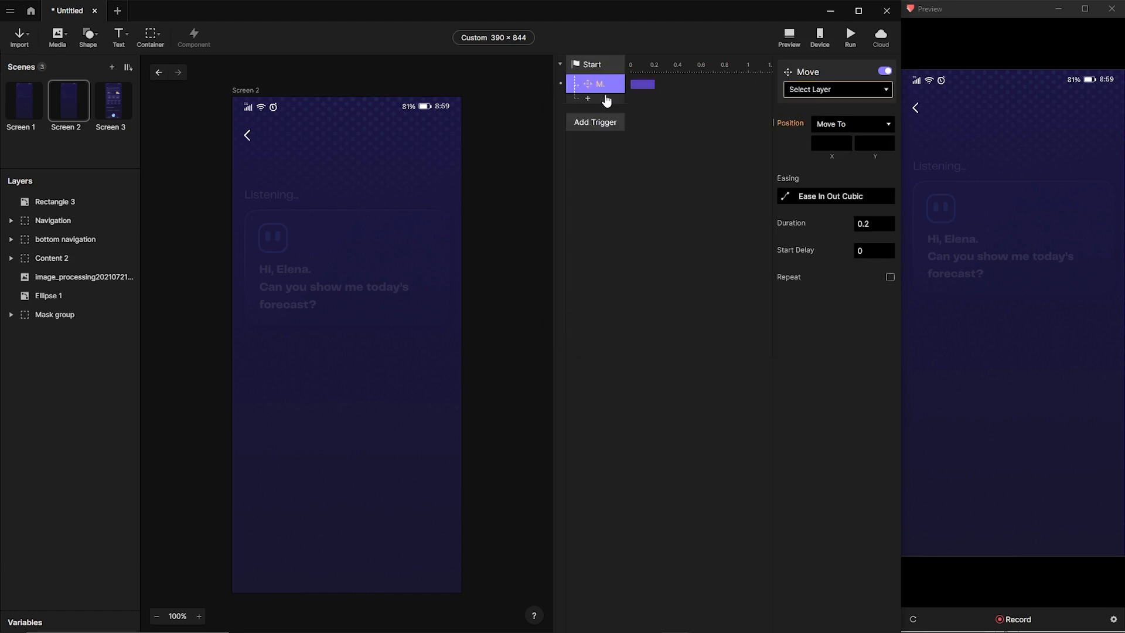
{"action": "left_click", "coordinate": [880, 95]}
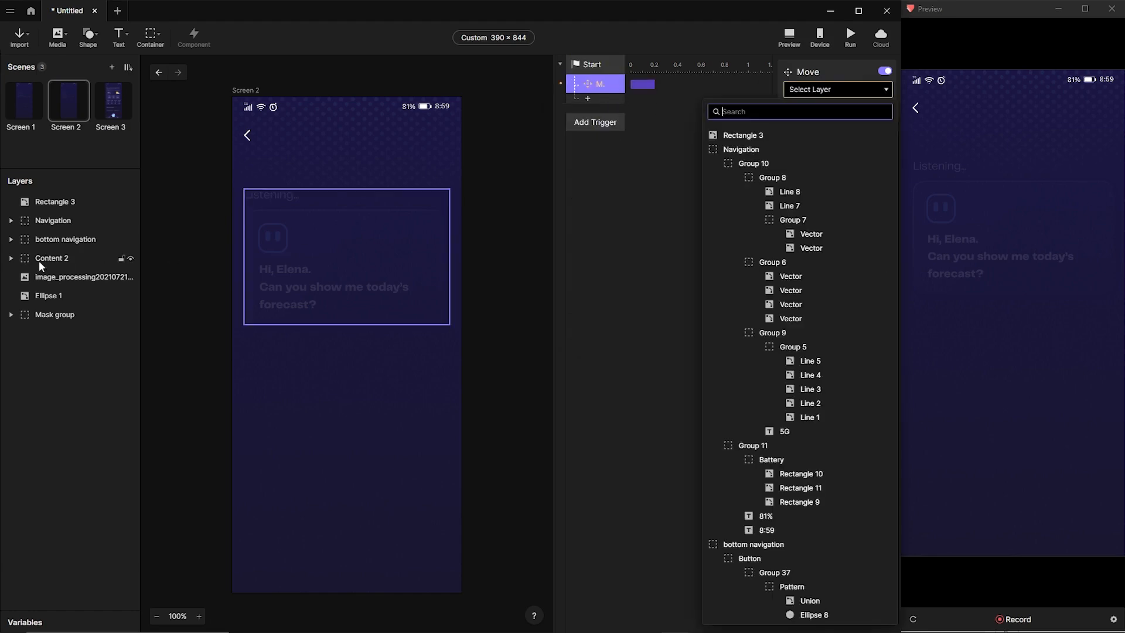
{"action": "scroll", "coordinate": [765, 400], "scroll_direction": "down", "scroll_amount": 3}
{"action": "scroll", "coordinate": [764, 400], "scroll_direction": "down", "scroll_amount": 3}
{"action": "left_click", "coordinate": [750, 446]}
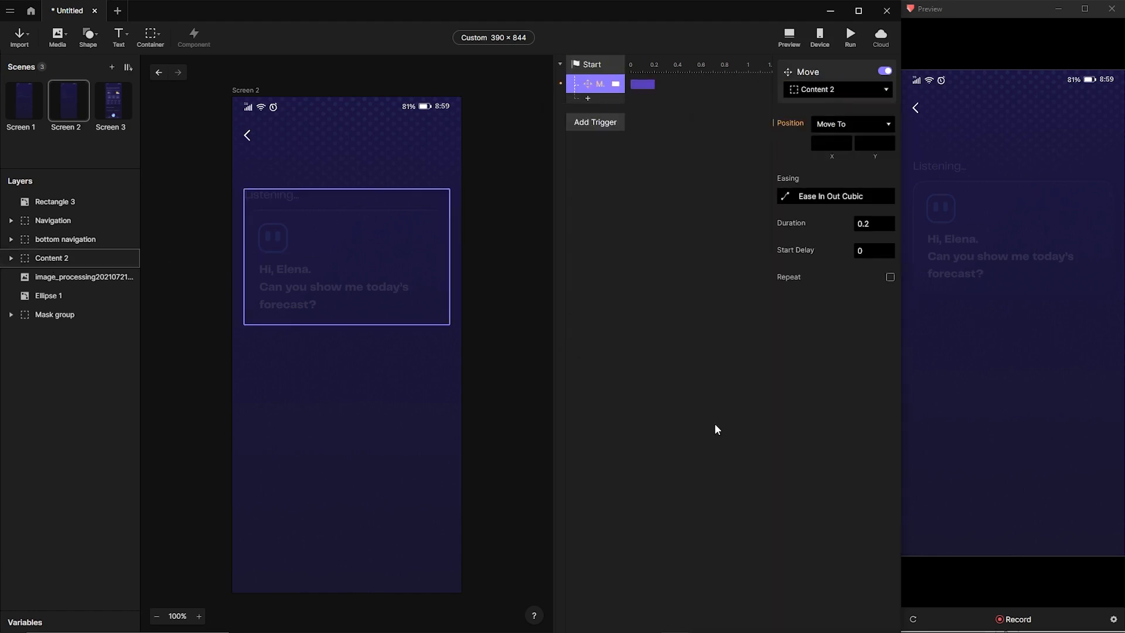
Set the Content 2 Move response to Y 107, entered as 157-50, with a duration of 0.5.
{"action": "left_click", "coordinate": [870, 143]}
{"action": "type", "text": "157-50"}
{"action": "key", "text": "Return"}
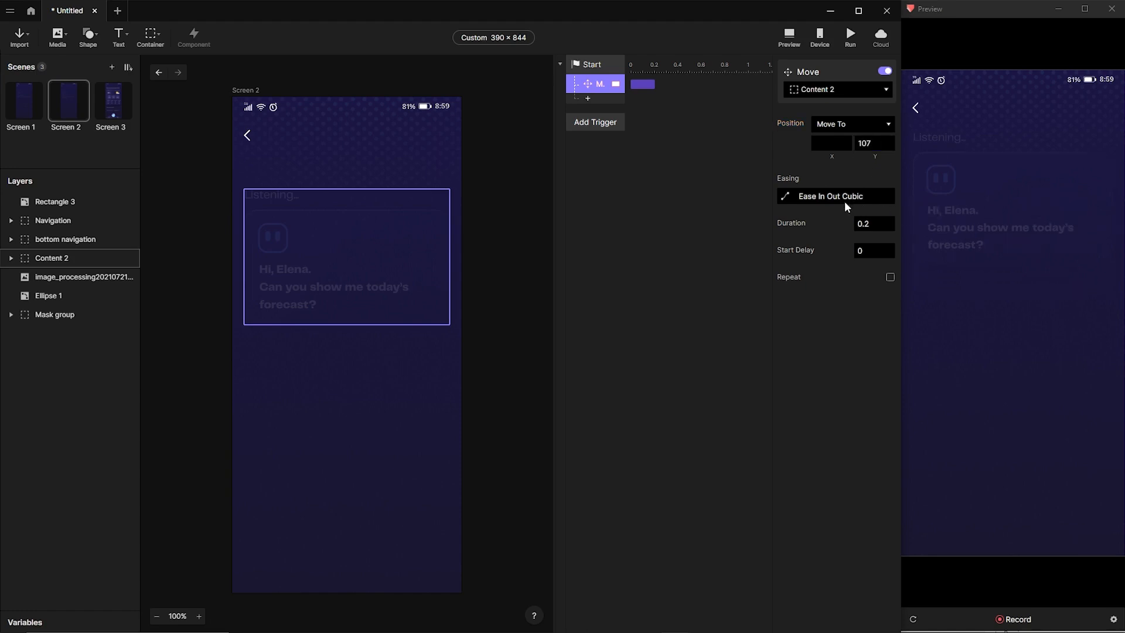
{"action": "left_click", "coordinate": [869, 223]}
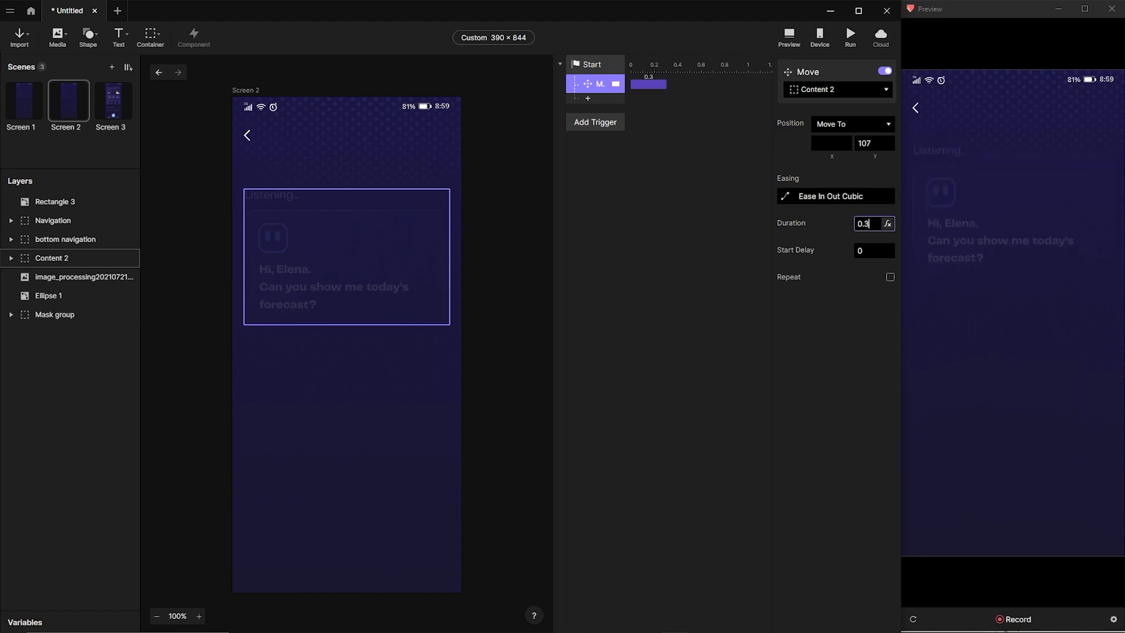
{"action": "key", "text": "BackSpace"}
{"action": "type", "text": "5"}
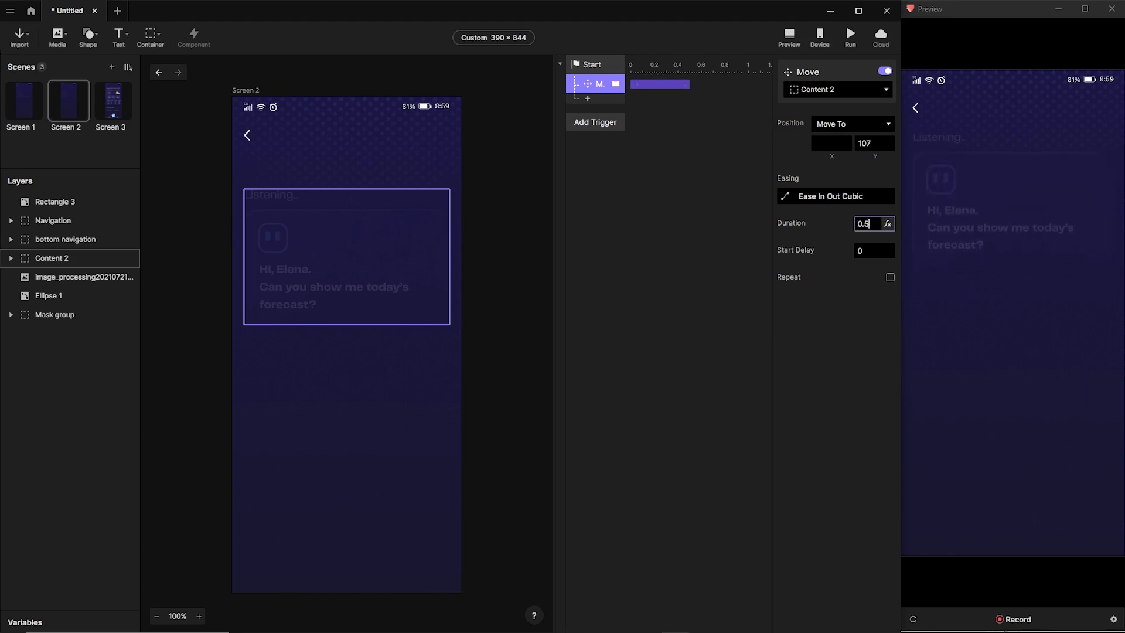
Add an Opacity response to 100 for Content 2 under the Start trigger with a duration of 0.5.
{"action": "left_click", "coordinate": [588, 100]}
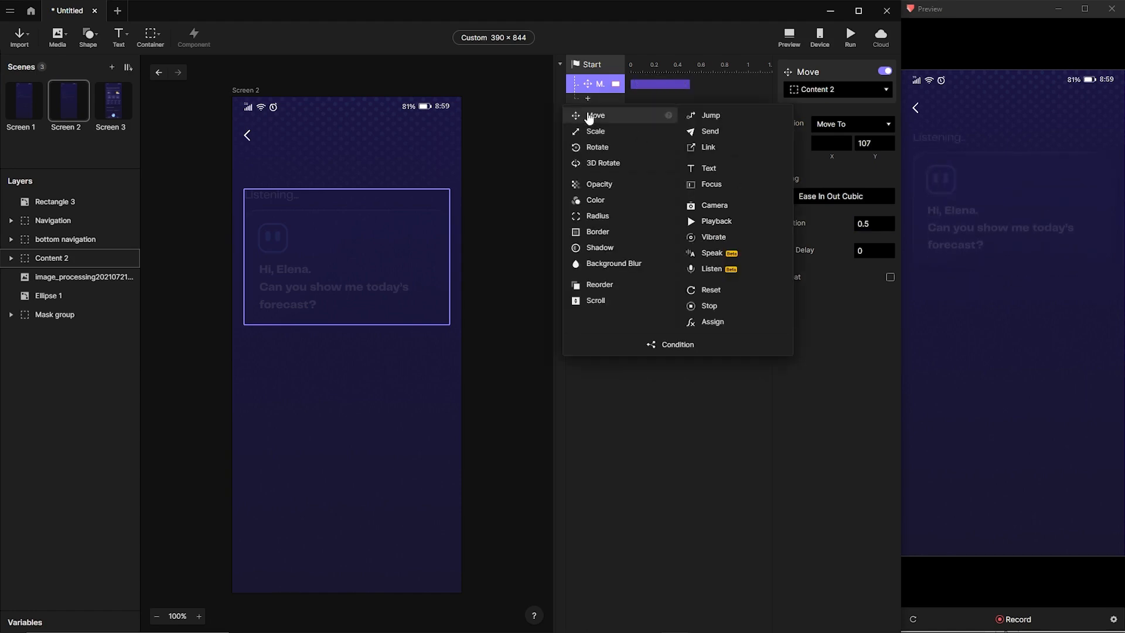
{"action": "left_click", "coordinate": [595, 184]}
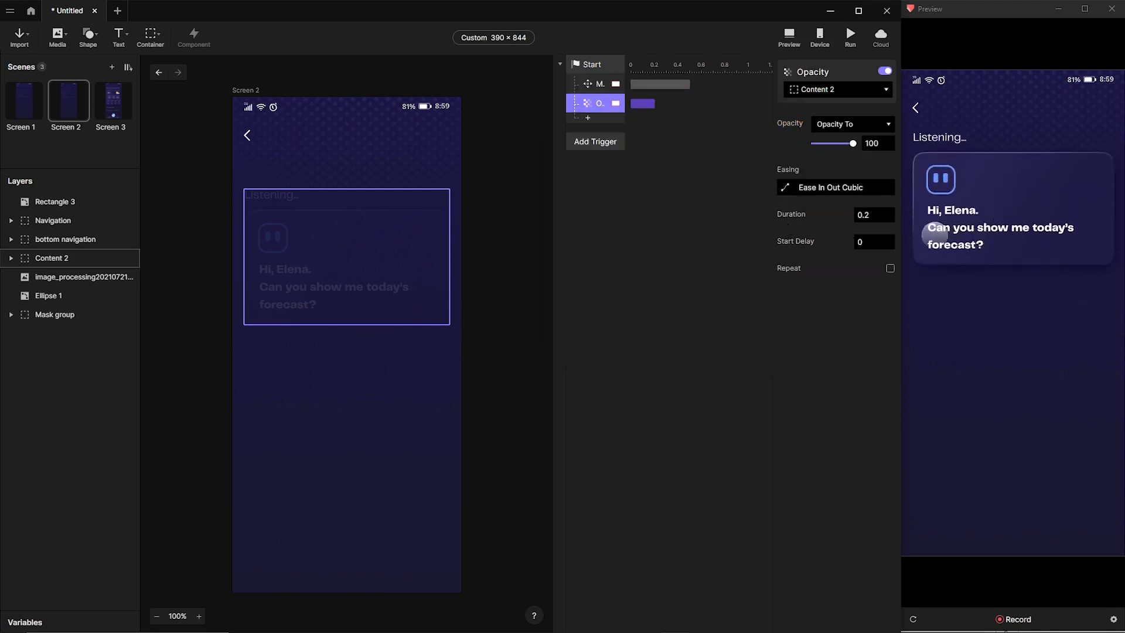
{"action": "left_click", "coordinate": [867, 215]}
{"action": "type", "text": "0.4"}
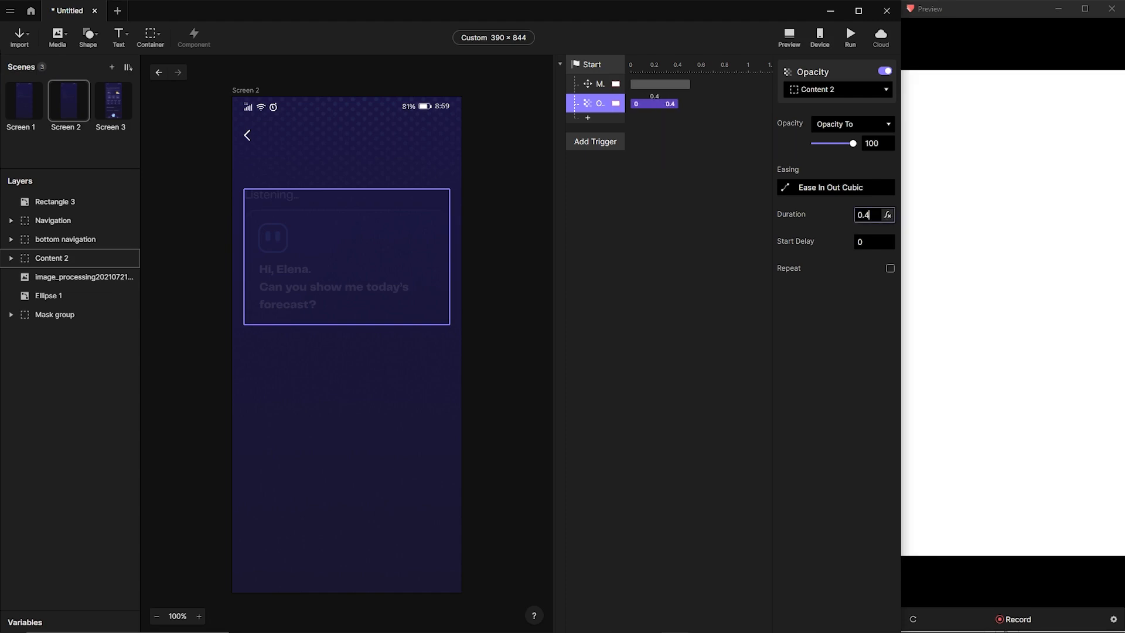
{"action": "key", "text": "BackSpace"}
{"action": "type", "text": "5"}
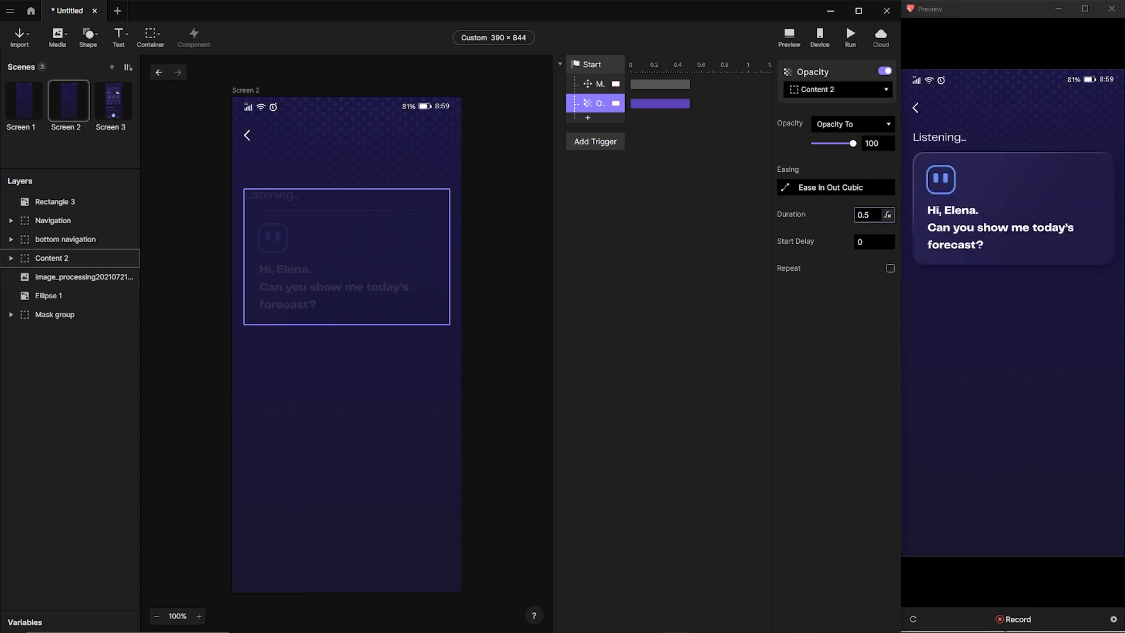
Add a Move response for the bottom navigation layer that subtracts 120 from its Y position, moving it to Y 722.
{"action": "left_click", "coordinate": [345, 604]}
{"action": "left_click", "coordinate": [588, 118]}
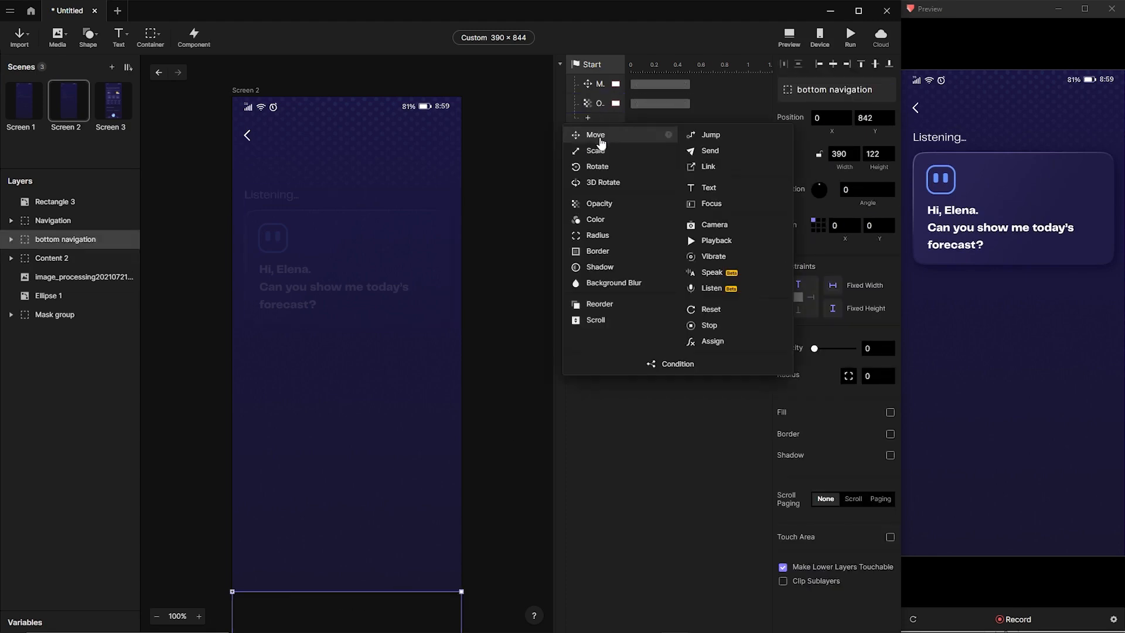
{"action": "left_click", "coordinate": [596, 134]}
{"action": "left_click", "coordinate": [873, 143]}
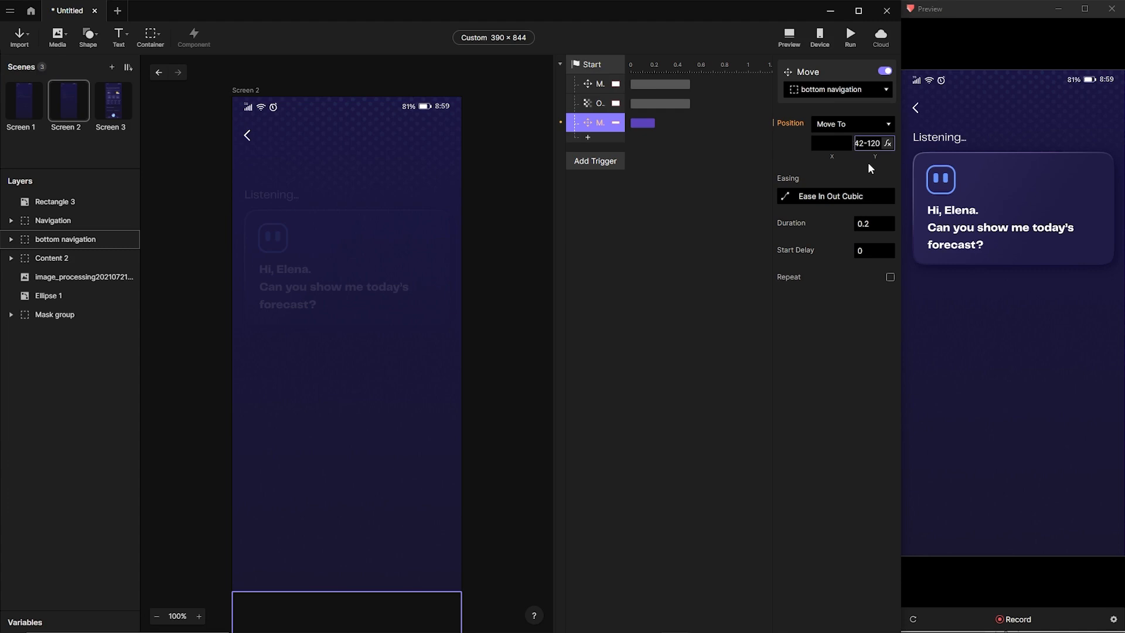
{"action": "type", "text": "-120"}
{"action": "key", "text": "Return"}
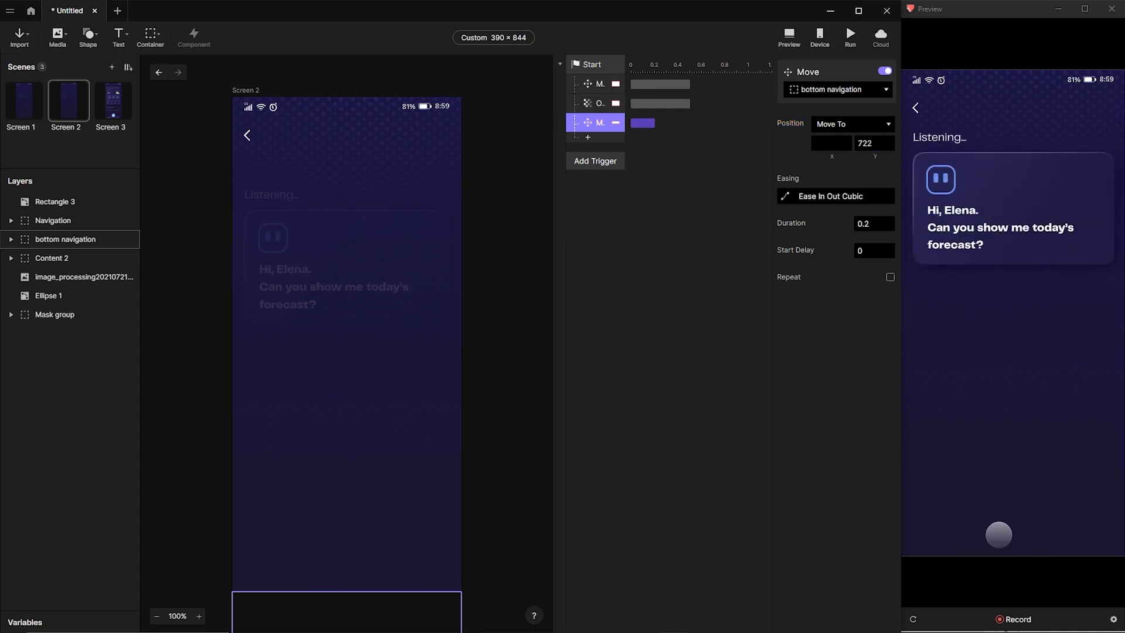
Add an Opacity response to 100 for the bottom navigation layer with a duration of 0.5.
{"action": "left_click", "coordinate": [587, 137]}
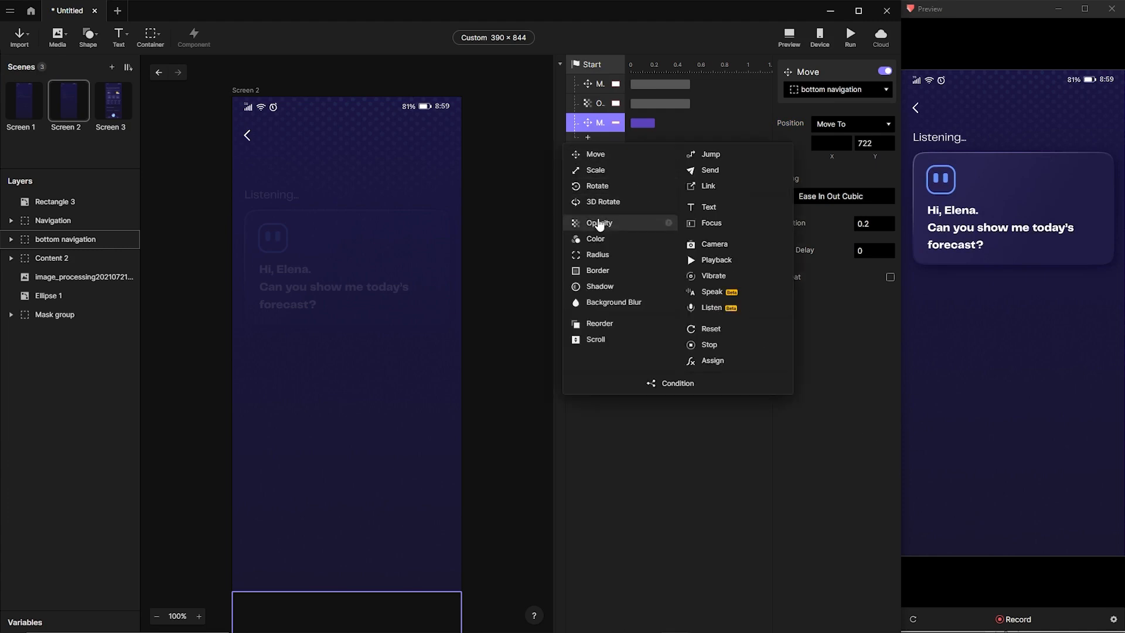
{"action": "left_click", "coordinate": [599, 223]}
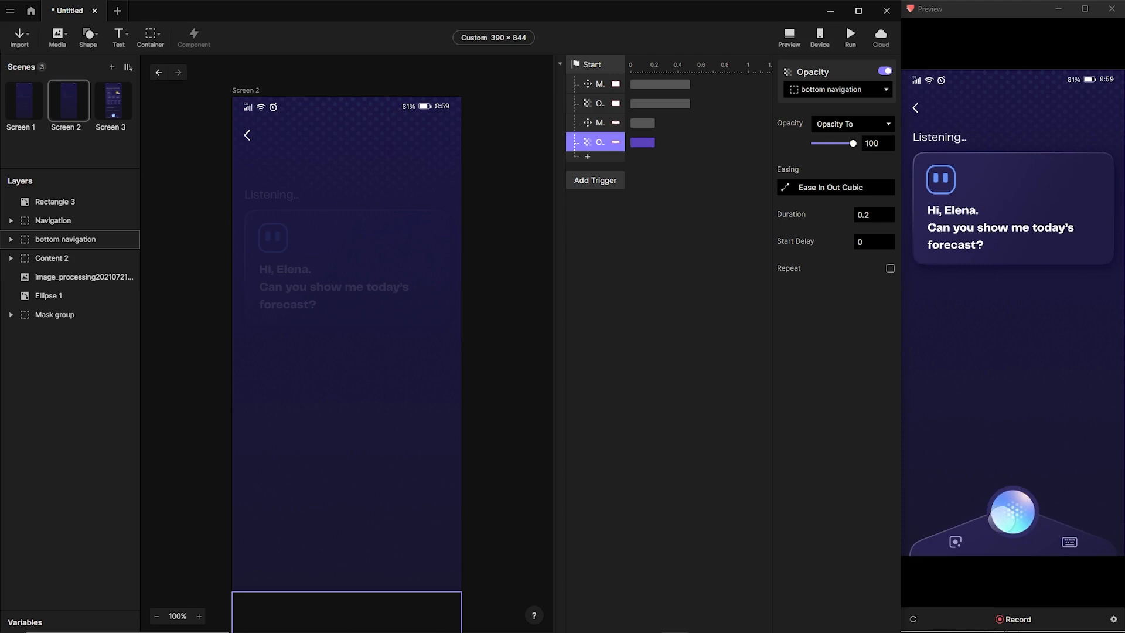
{"action": "left_click", "coordinate": [867, 215]}
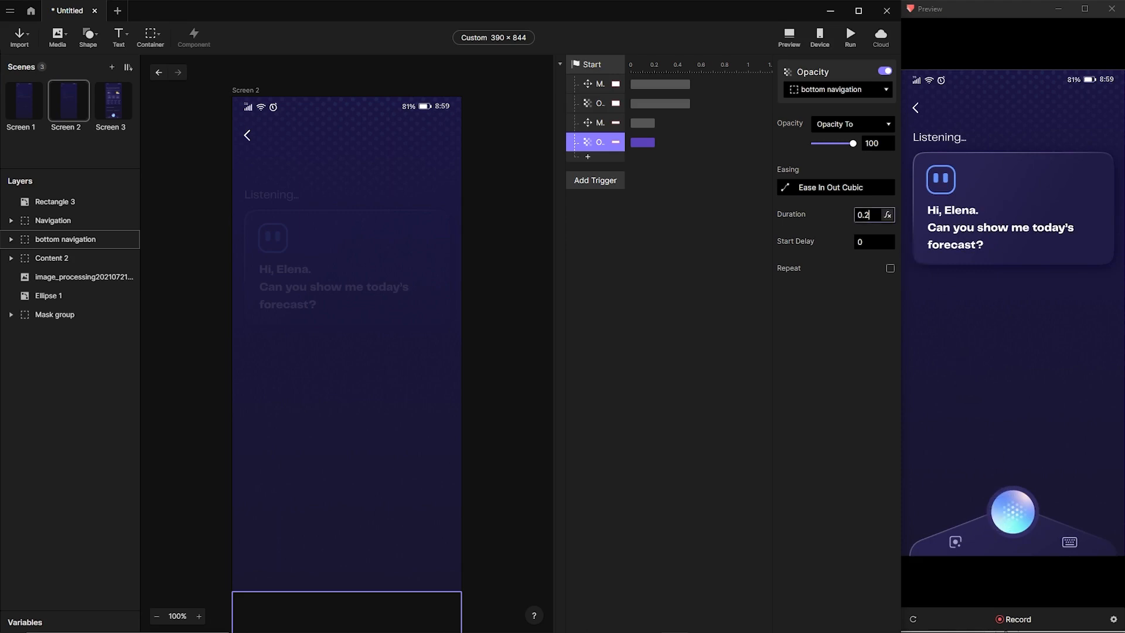
{"action": "key", "text": "Up"}
{"action": "key", "text": "Up"}
{"action": "key", "text": "Up"}
Set the bottom navigation Move response's duration to 0.5 and shift both bottom navigation responses to start at 0.14 on the timeline.
{"action": "left_click", "coordinate": [638, 123]}
{"action": "left_click", "coordinate": [870, 223]}
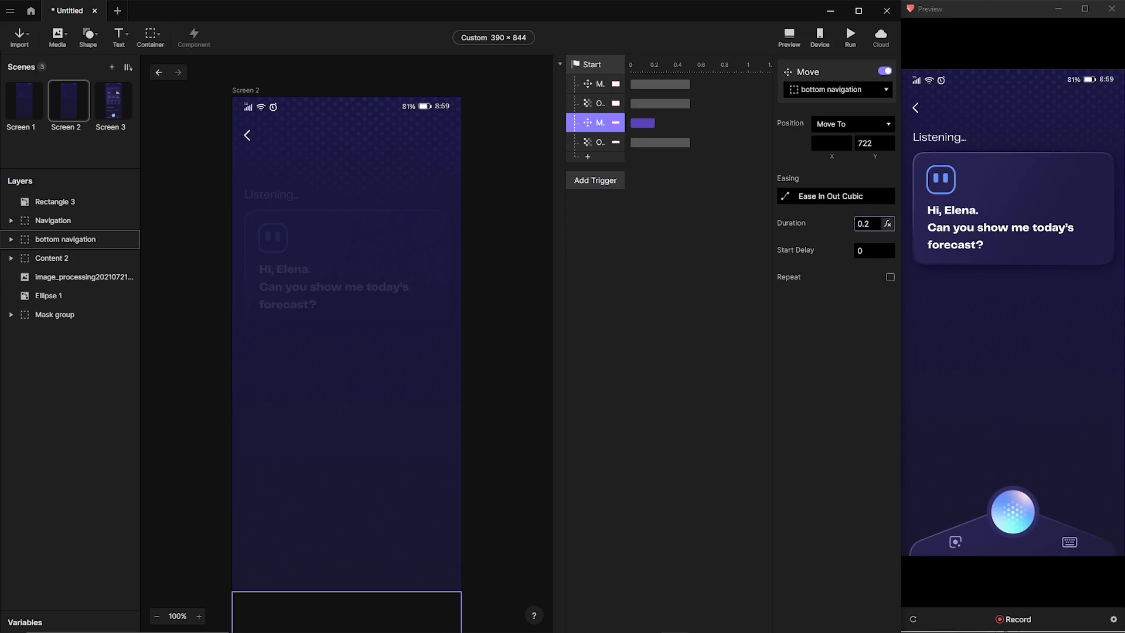
{"action": "key", "text": "Up"}
{"action": "key", "text": "Up"}
{"action": "key", "text": "Up"}
{"action": "left_click", "coordinate": [588, 146], "text": "shift"}
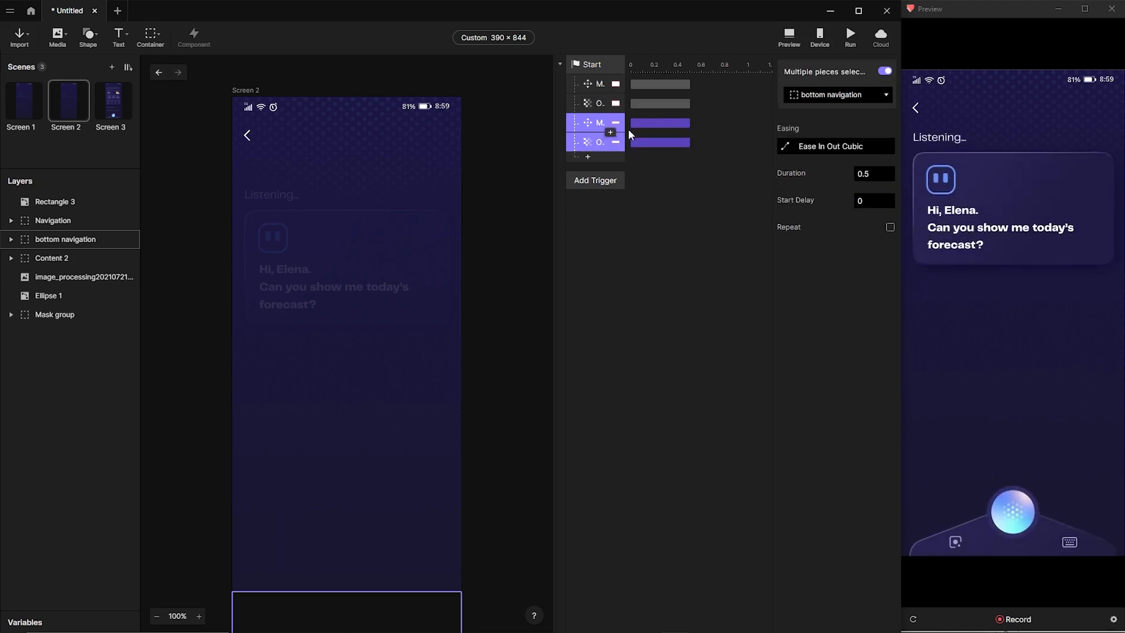
{"action": "left_click_drag", "start_coordinate": [633, 124], "coordinate": [655, 128]}
Return to Screen 1 and test the transition to Screen 2 by tapping the microphone button in the preview.
{"action": "left_click", "coordinate": [39, 118]}
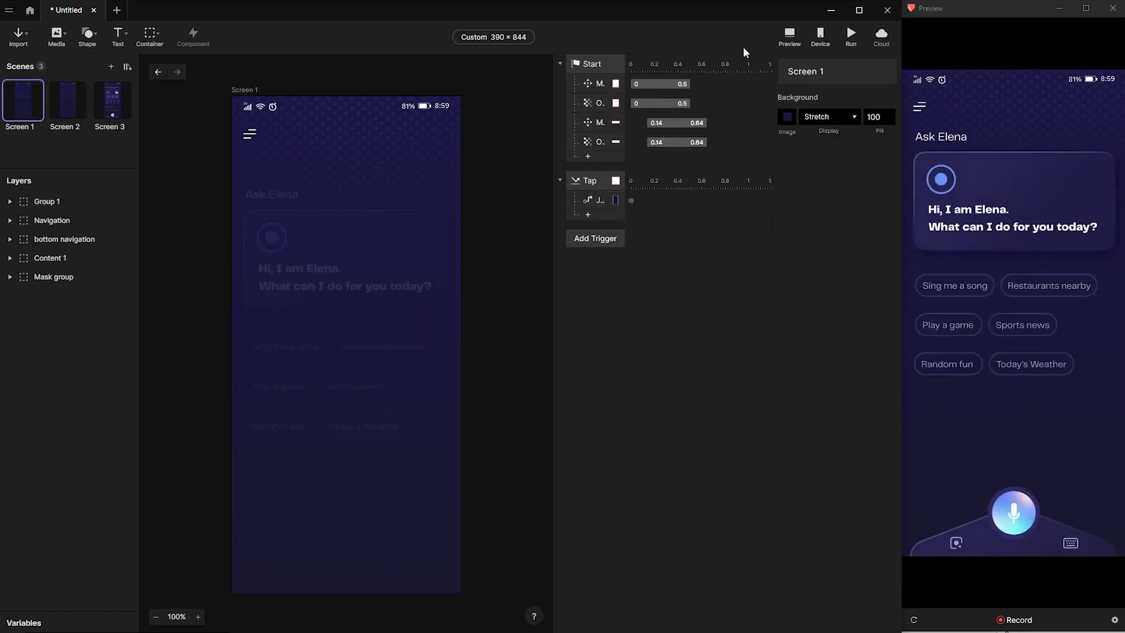
{"action": "left_click", "coordinate": [849, 36]}
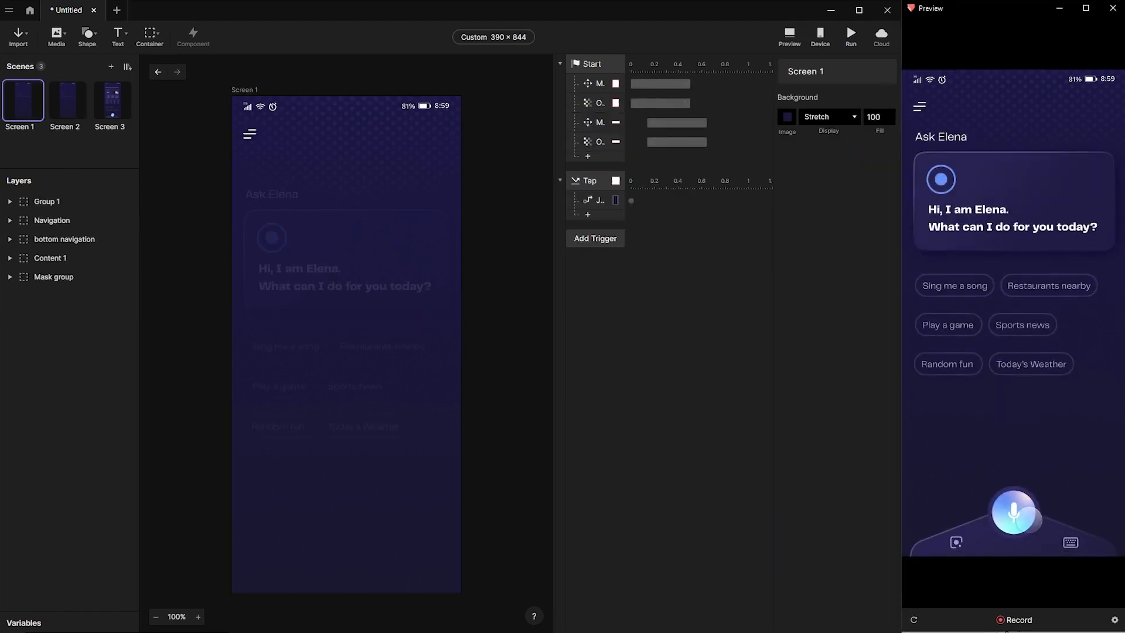
{"action": "left_click", "coordinate": [1013, 512]}
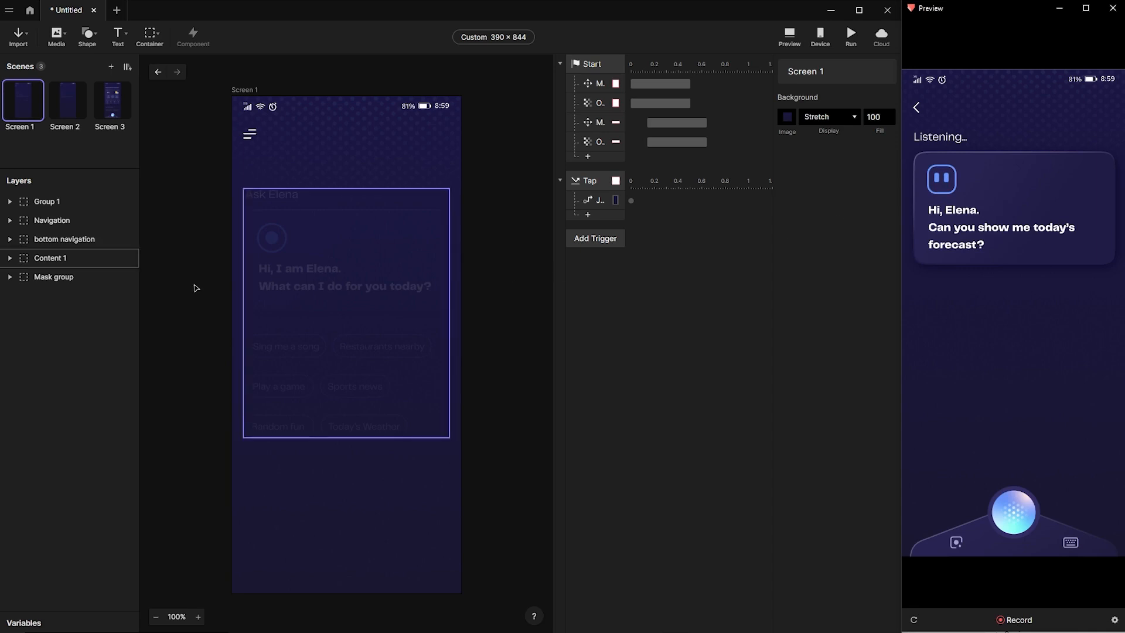
On Screen 2, add a Scale response under the Start trigger for Rectangle 5, the robot's left eye inside Content 2.
{"action": "left_click", "coordinate": [73, 110]}
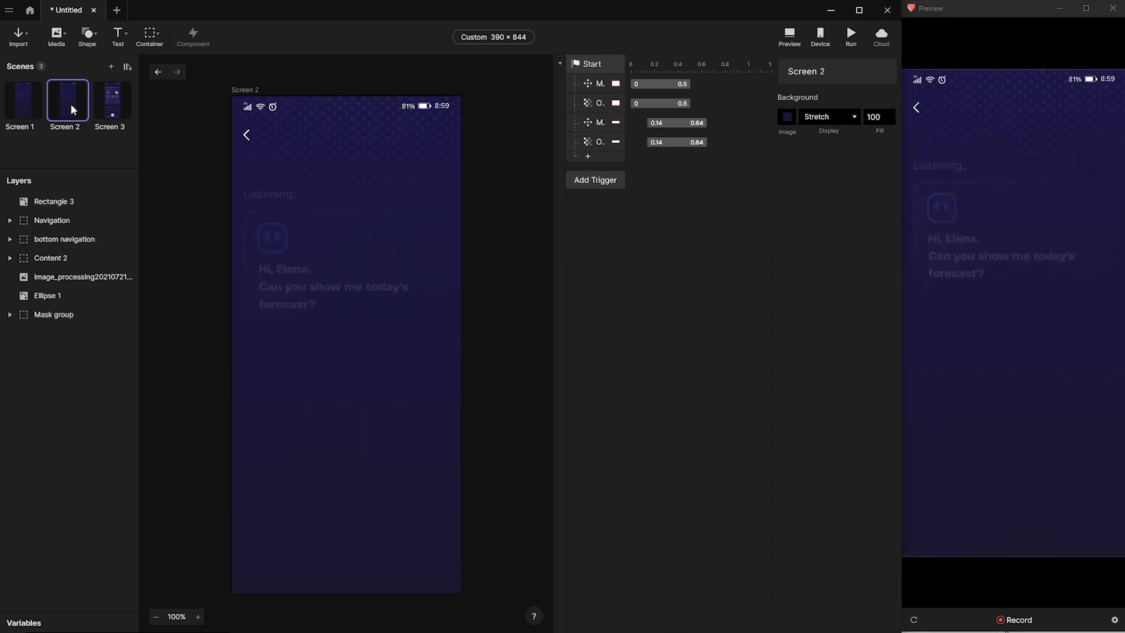
{"action": "left_click", "coordinate": [271, 240]}
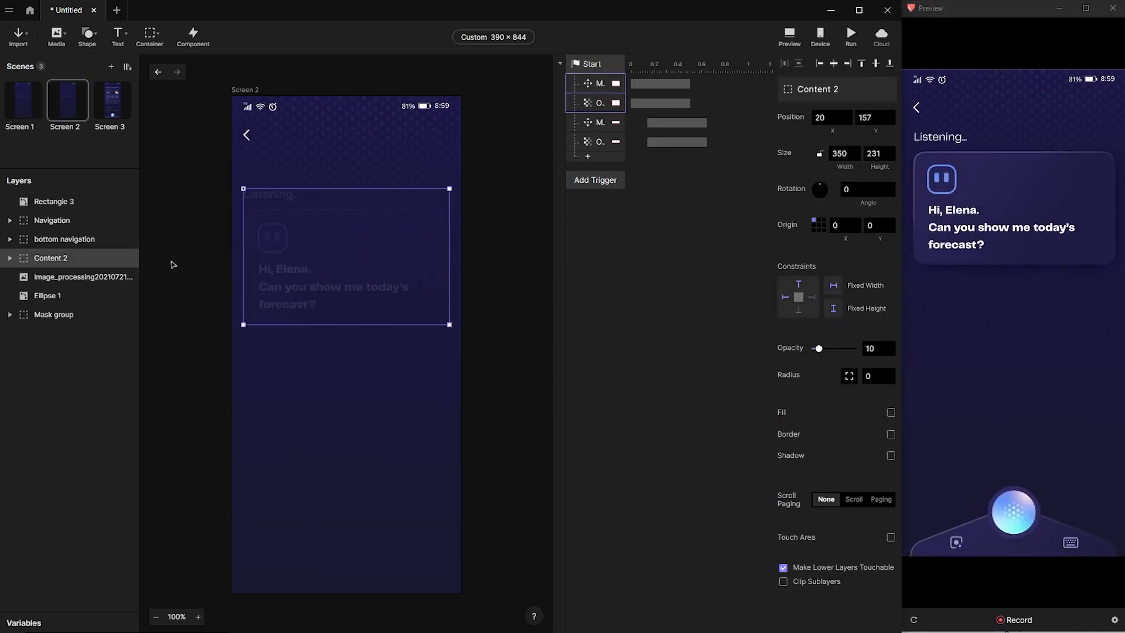
{"action": "double_click", "coordinate": [273, 241]}
{"action": "double_click", "coordinate": [272, 241]}
{"action": "double_click", "coordinate": [271, 237]}
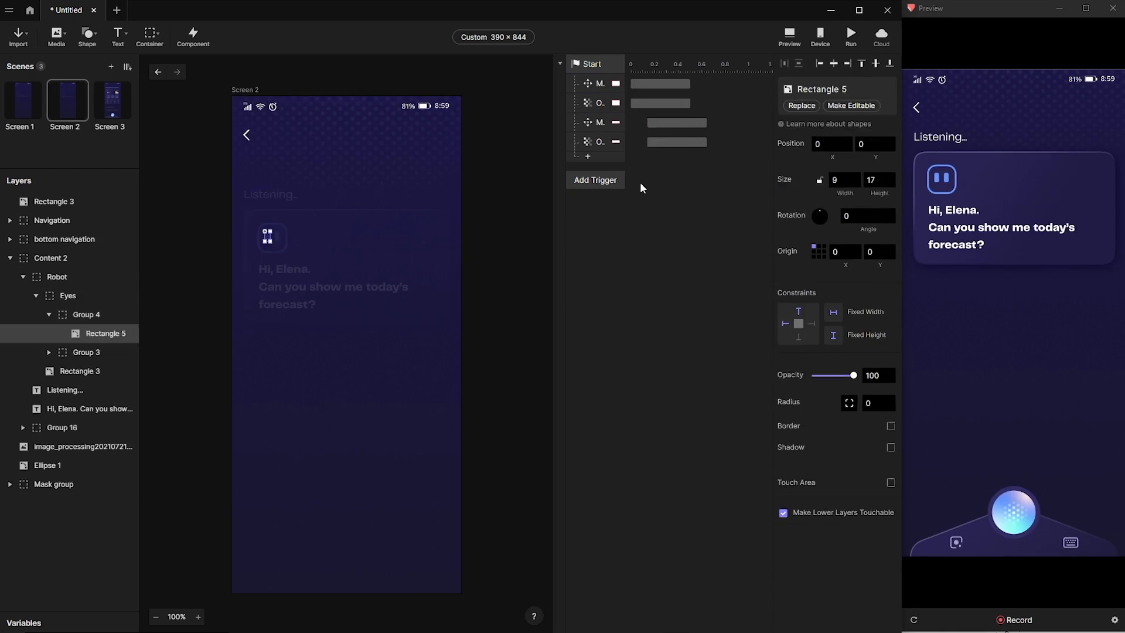
{"action": "left_click", "coordinate": [596, 178]}
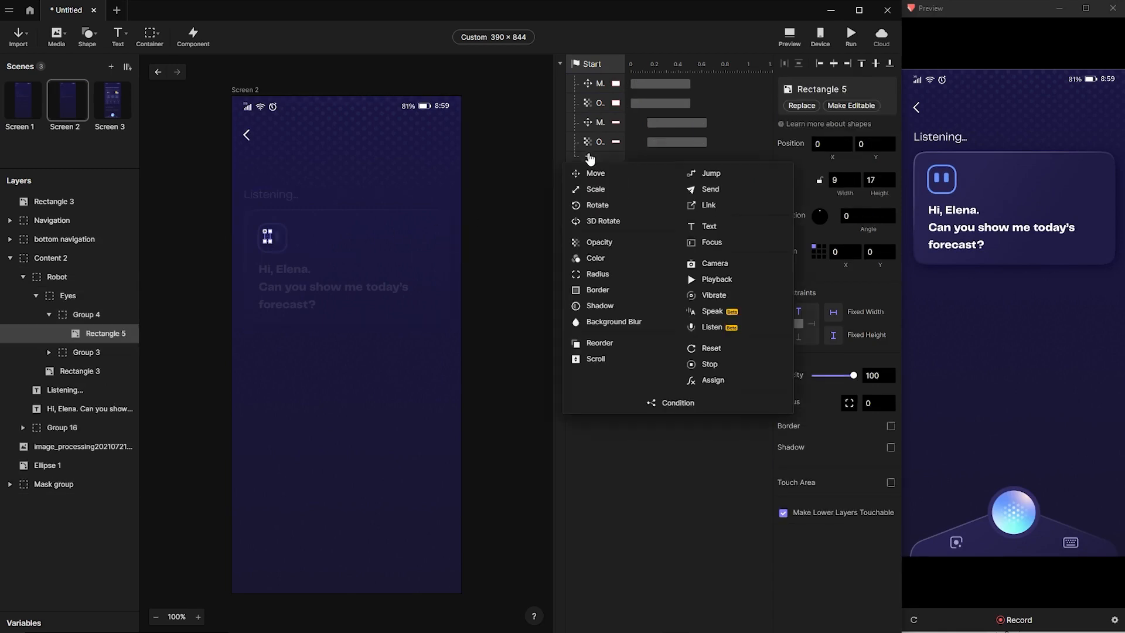
{"action": "left_click", "coordinate": [595, 190]}
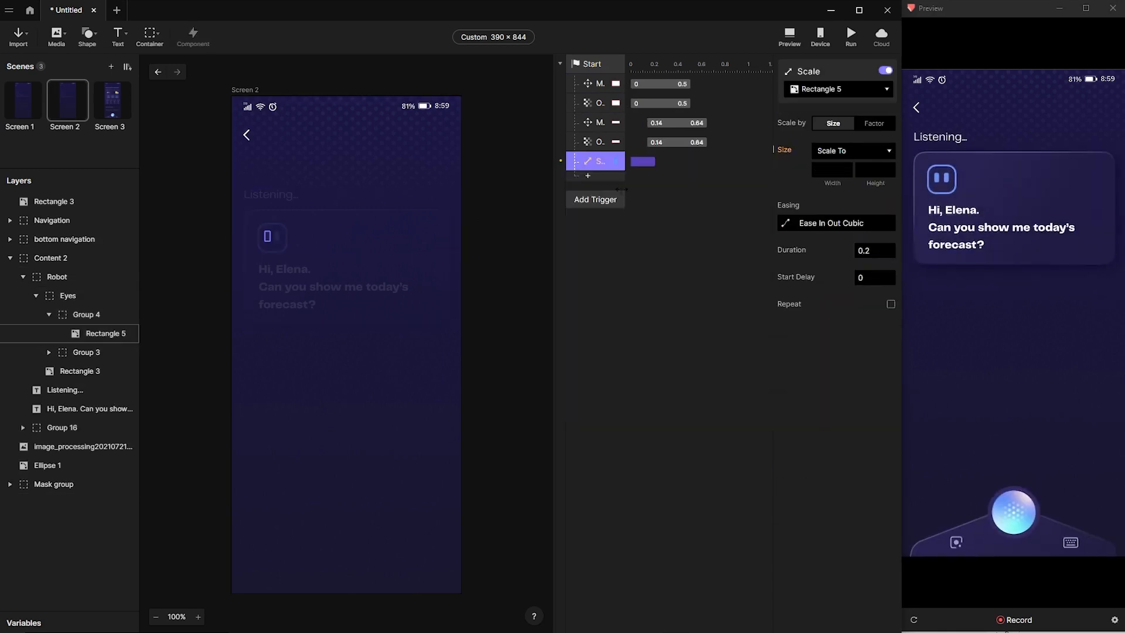
Set the Rectangle 5 Scale response to width 9, height 17 and duration 0.1, and make it repeat infinitely.
{"action": "left_click", "coordinate": [869, 169]}
{"action": "left_click", "coordinate": [835, 171]}
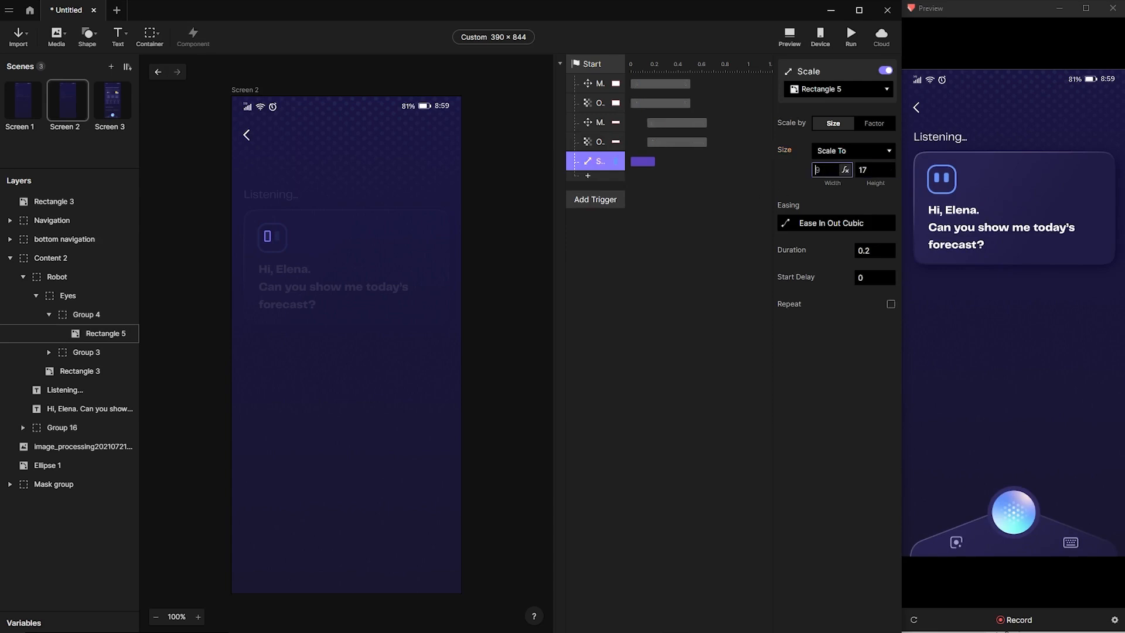
{"action": "type", "text": "9"}
{"action": "key", "text": "Tab"}
{"action": "left_click", "coordinate": [874, 253]}
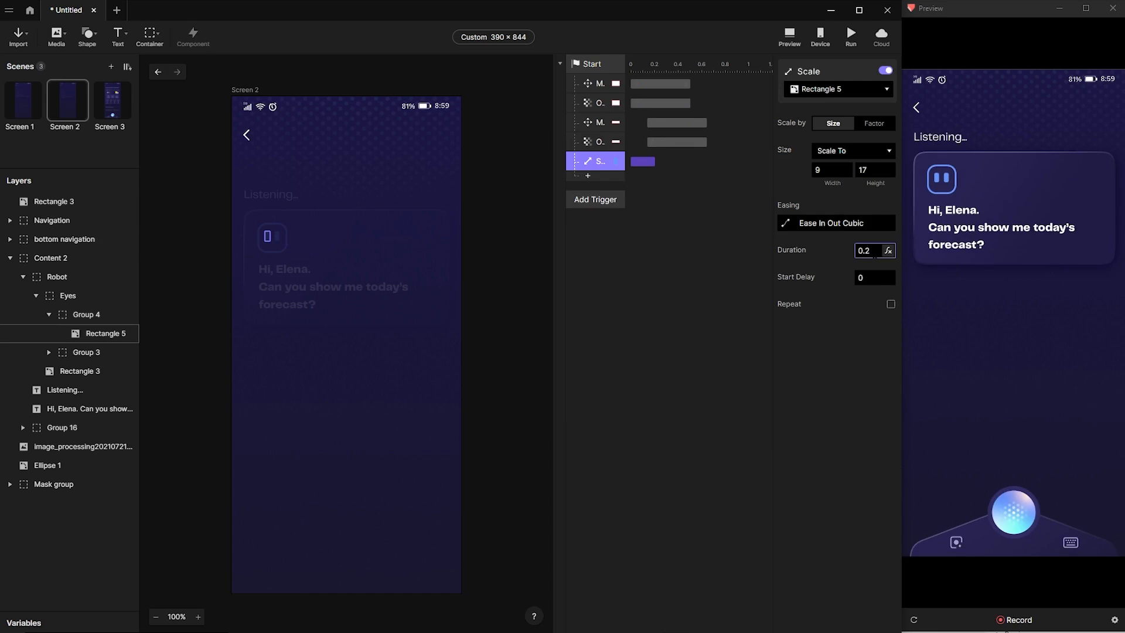
{"action": "key", "text": "BackSpace"}
{"action": "type", "text": "1"}
{"action": "left_click", "coordinate": [890, 304]}
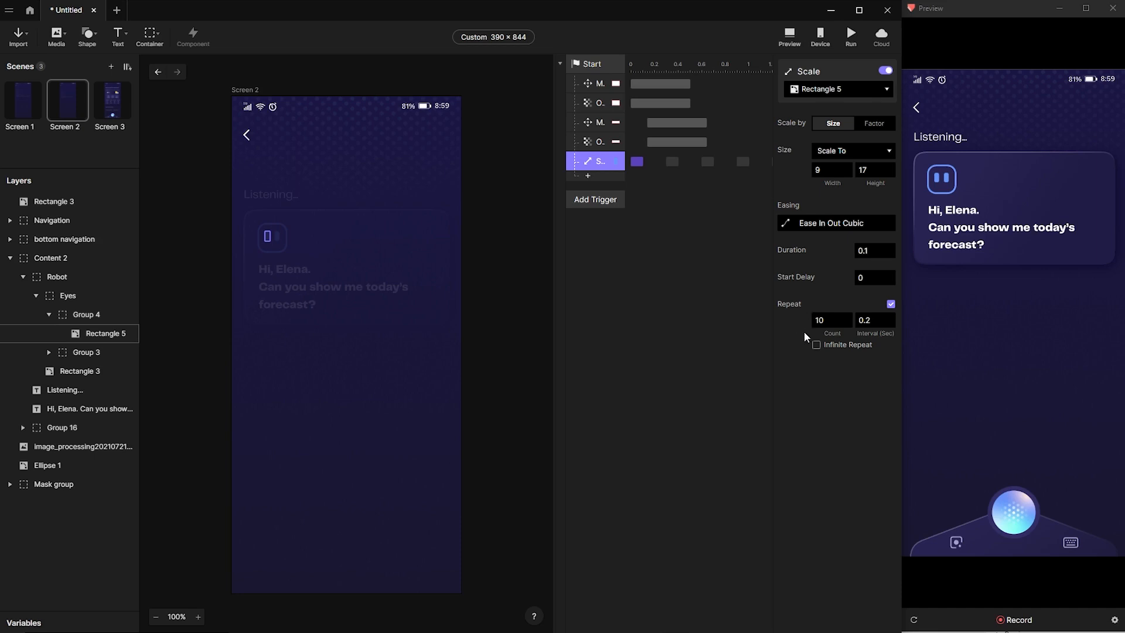
{"action": "left_click", "coordinate": [816, 345]}
Add a second Scale response for the left eye, Rectangle 5, under the Start trigger and set its height to 2.
{"action": "left_click", "coordinate": [587, 176]}
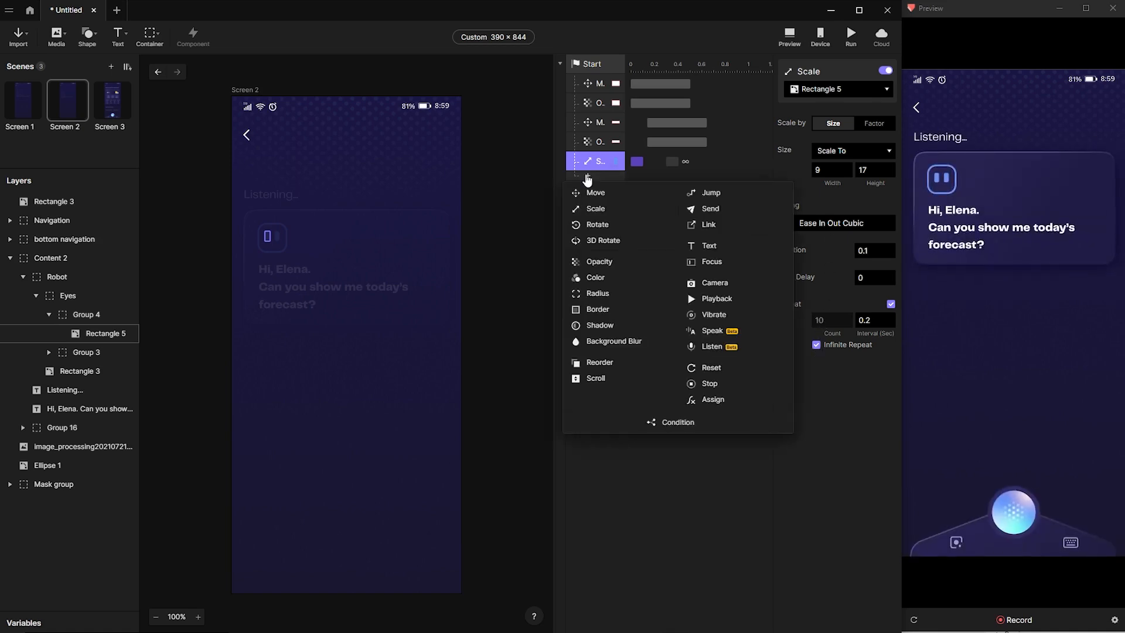
{"action": "left_click", "coordinate": [595, 210]}
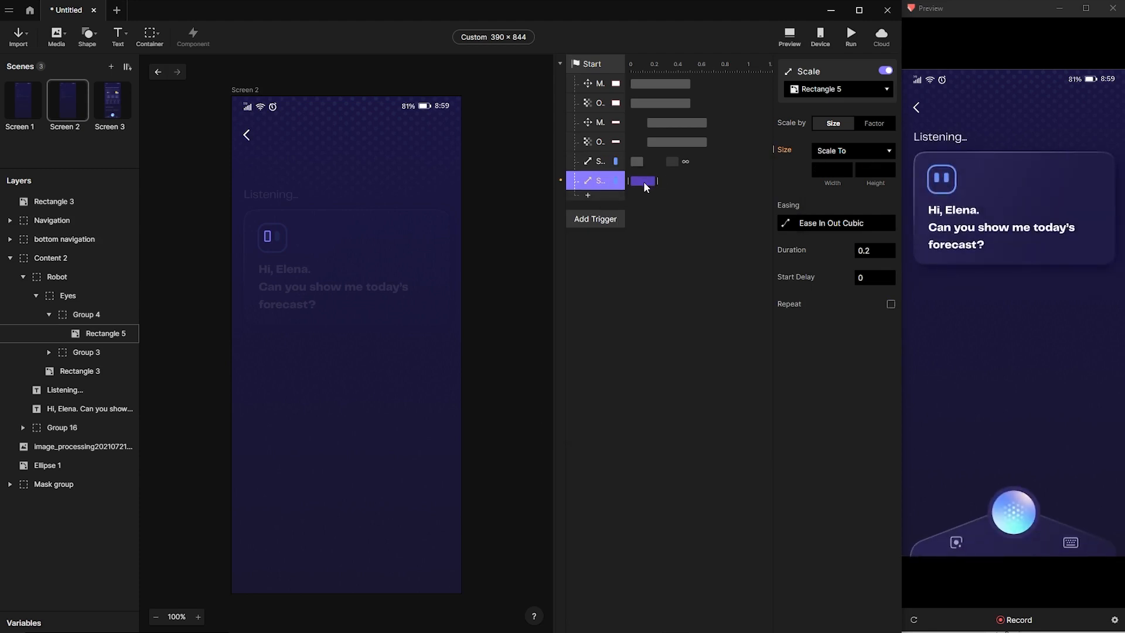
{"action": "left_click", "coordinate": [866, 169]}
{"action": "type", "text": "2"}
{"action": "left_click", "coordinate": [825, 169]}
{"action": "left_click", "coordinate": [854, 197]}
Set the second Rectangle 5 Scale response's duration to 0.1 and make it repeat infinitely.
{"action": "left_click", "coordinate": [870, 251]}
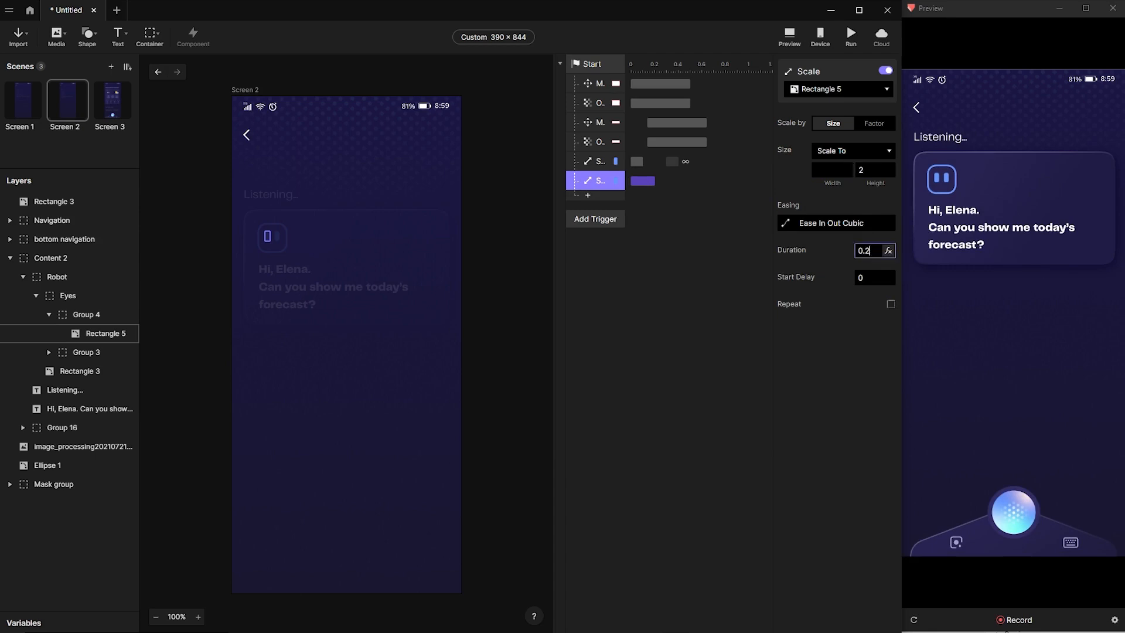
{"action": "left_click", "coordinate": [891, 303]}
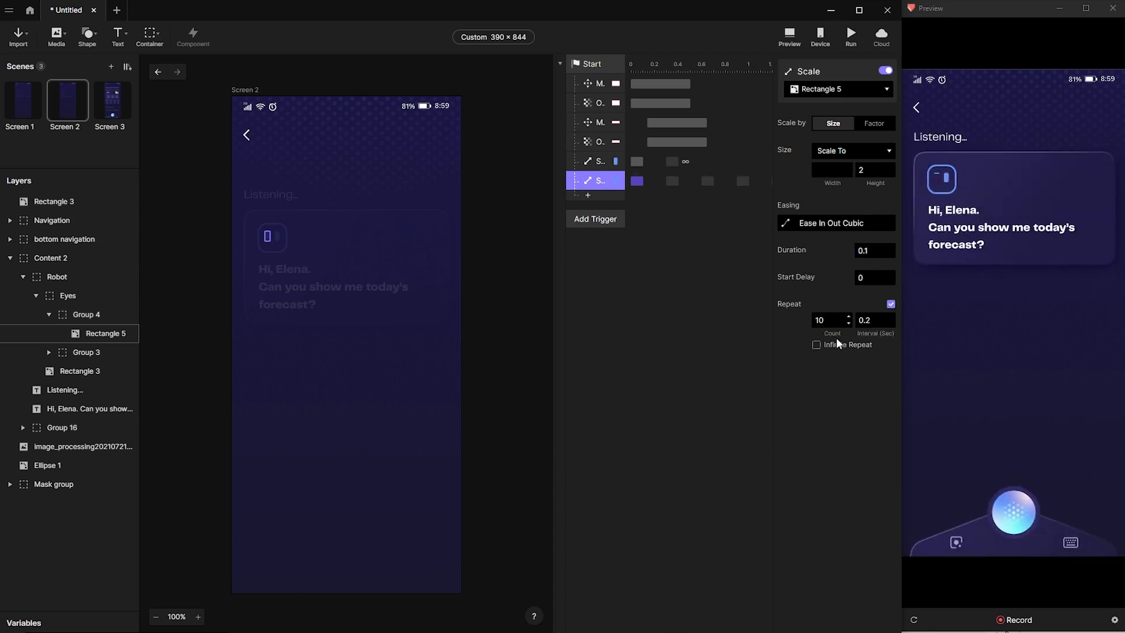
{"action": "left_click", "coordinate": [817, 345]}
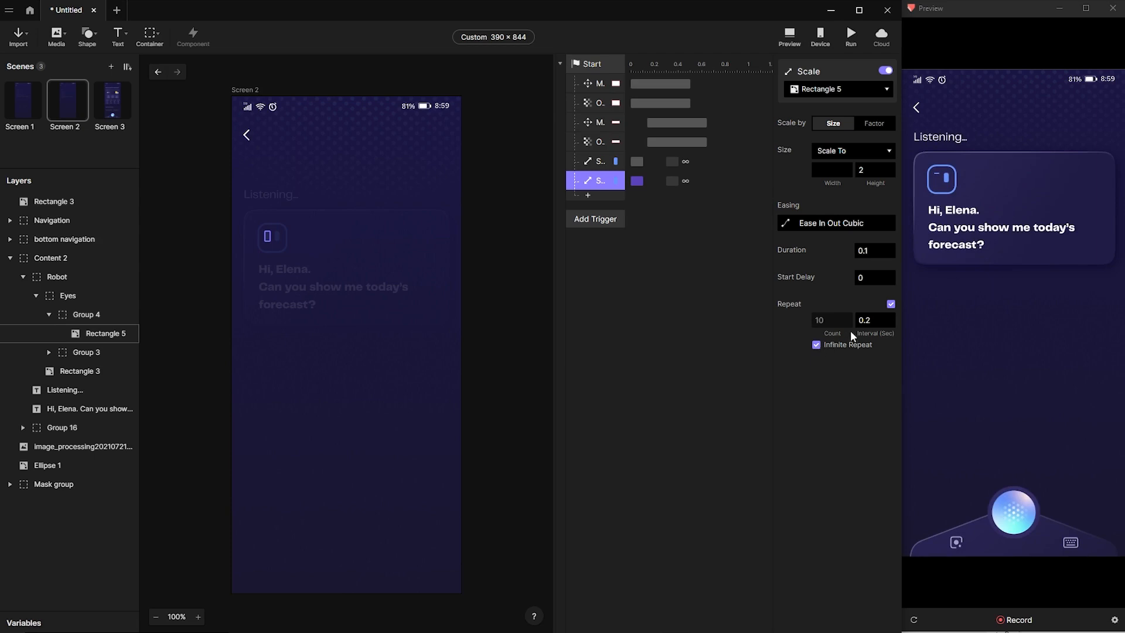
{"action": "left_click", "coordinate": [867, 277]}
Set the origin of Rectangle 5 inside Group 4 to its centre.
{"action": "left_click", "coordinate": [638, 258]}
{"action": "left_click", "coordinate": [268, 236]}
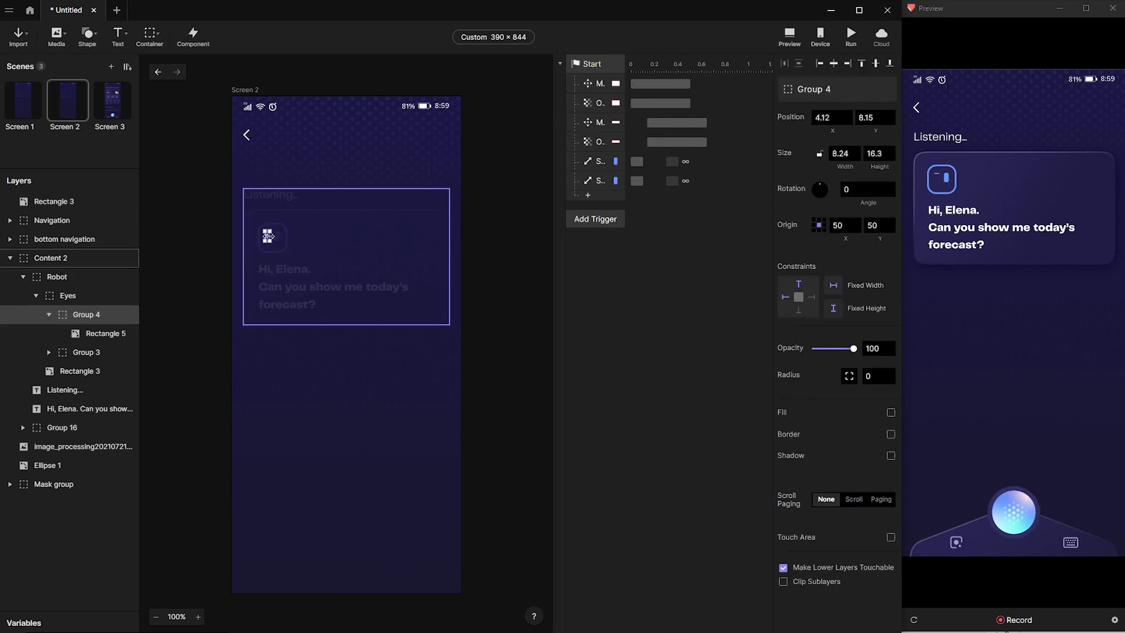
{"action": "left_click", "coordinate": [104, 333]}
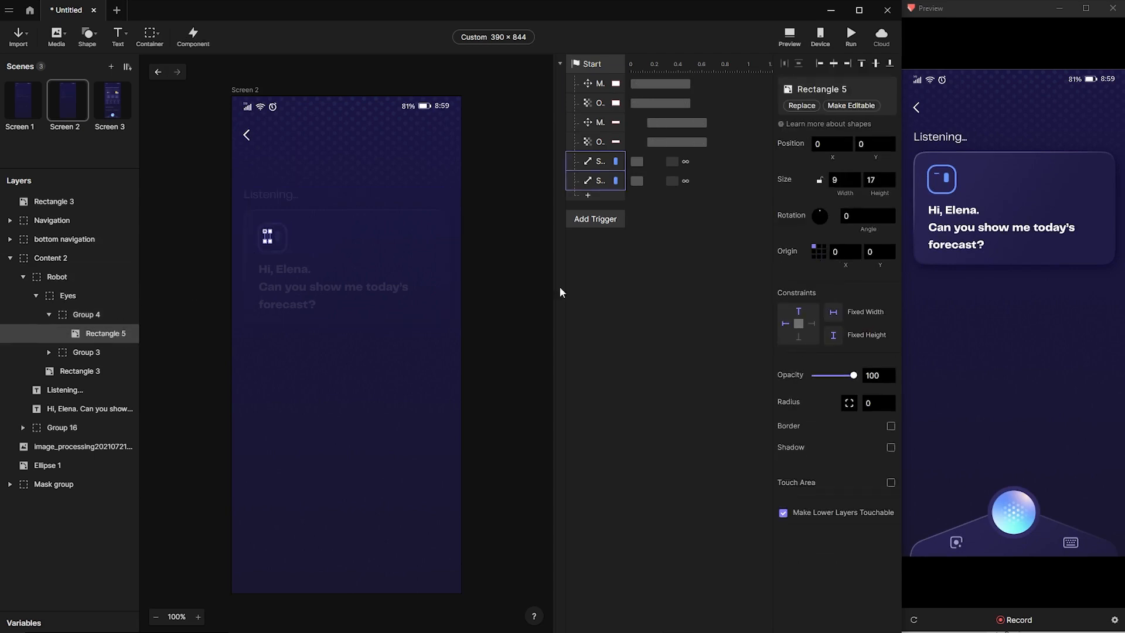
{"action": "left_click", "coordinate": [819, 251]}
Give the height-2 Scale response of Rectangle 5 a start delay of 0.2 and a repeat interval of 2 seconds.
{"action": "left_click", "coordinate": [599, 179]}
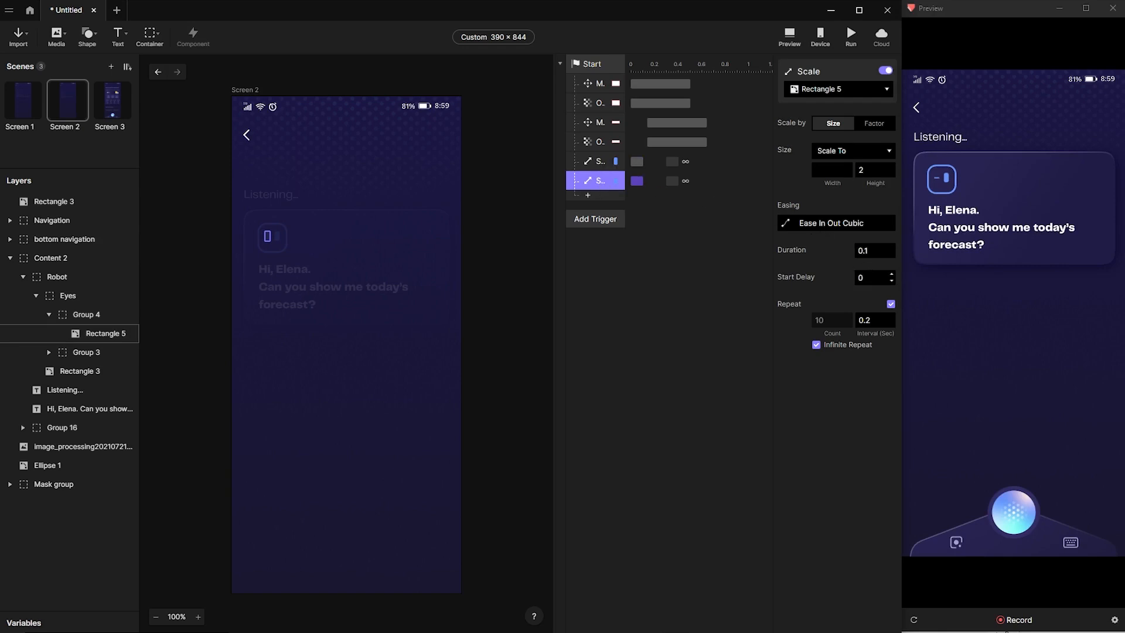
{"action": "left_click", "coordinate": [871, 278]}
{"action": "type", "text": "0.2"}
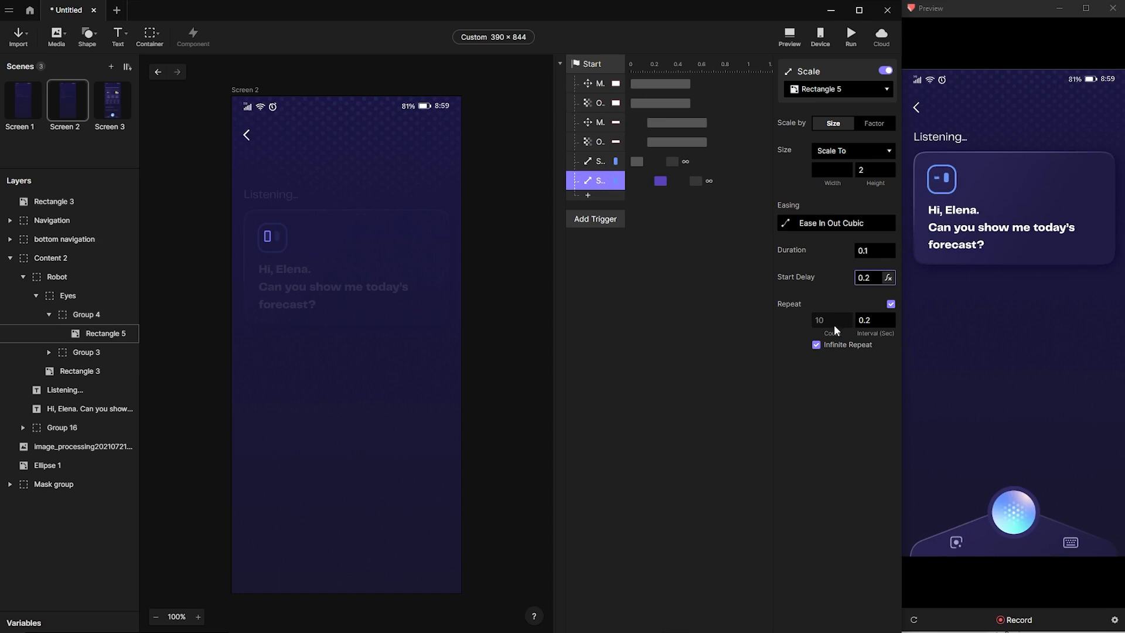
{"action": "key", "text": "Tab"}
{"action": "type", "text": "2"}
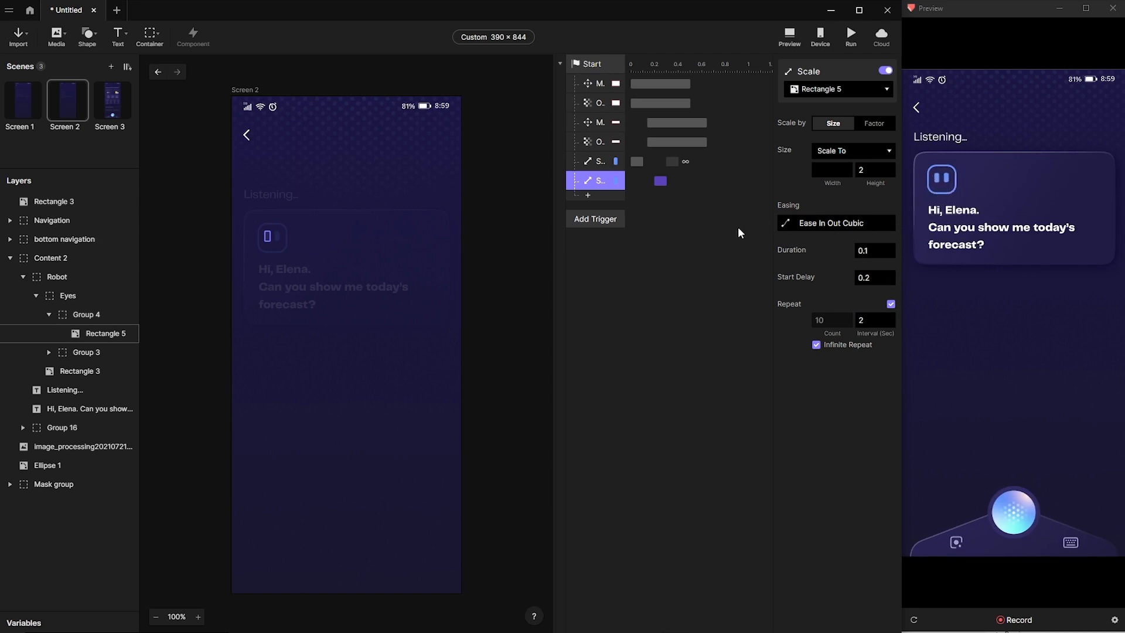
Set the easing of the first Rectangle 5 Scale response, the one sized 9 by 17, to Linear.
{"action": "left_click", "coordinate": [641, 165]}
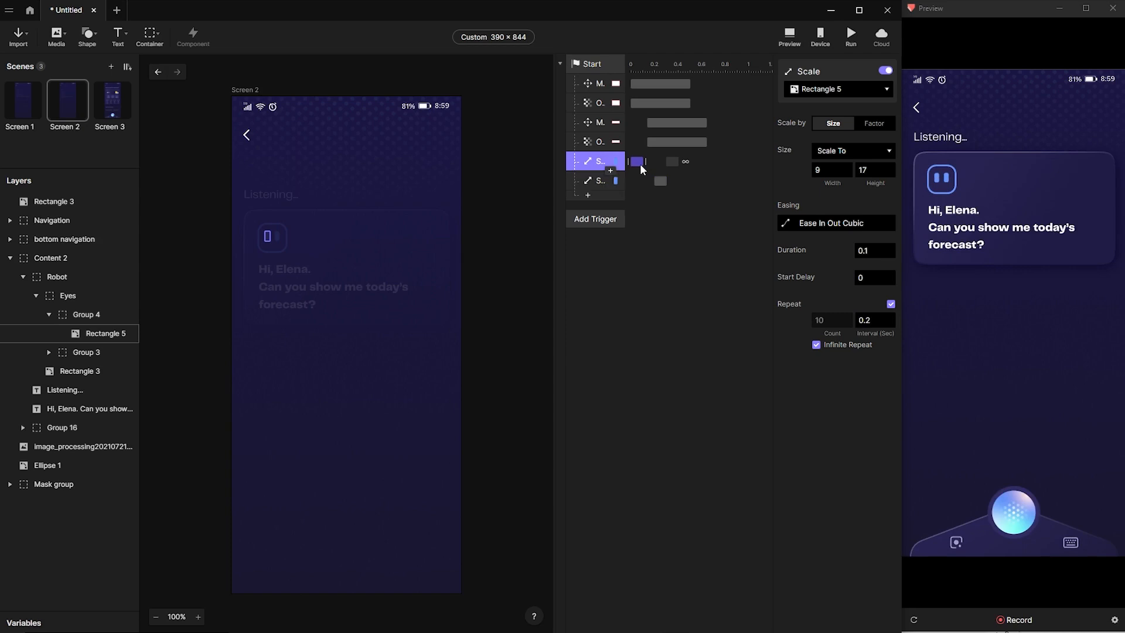
{"action": "left_click", "coordinate": [787, 224]}
{"action": "left_click", "coordinate": [661, 89]}
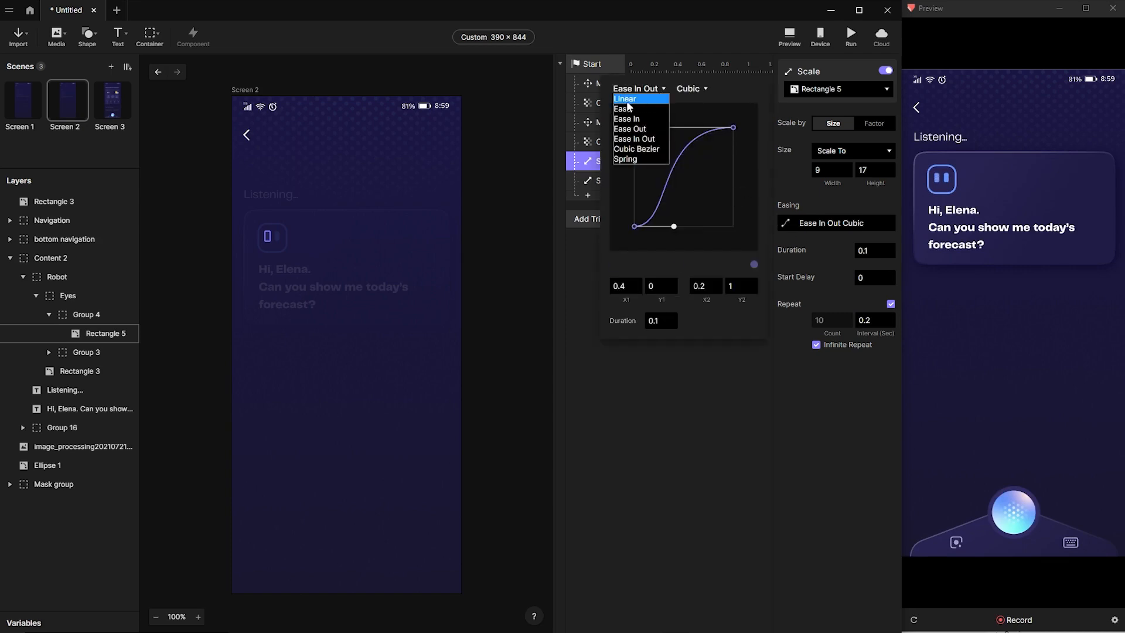
{"action": "left_click", "coordinate": [633, 99]}
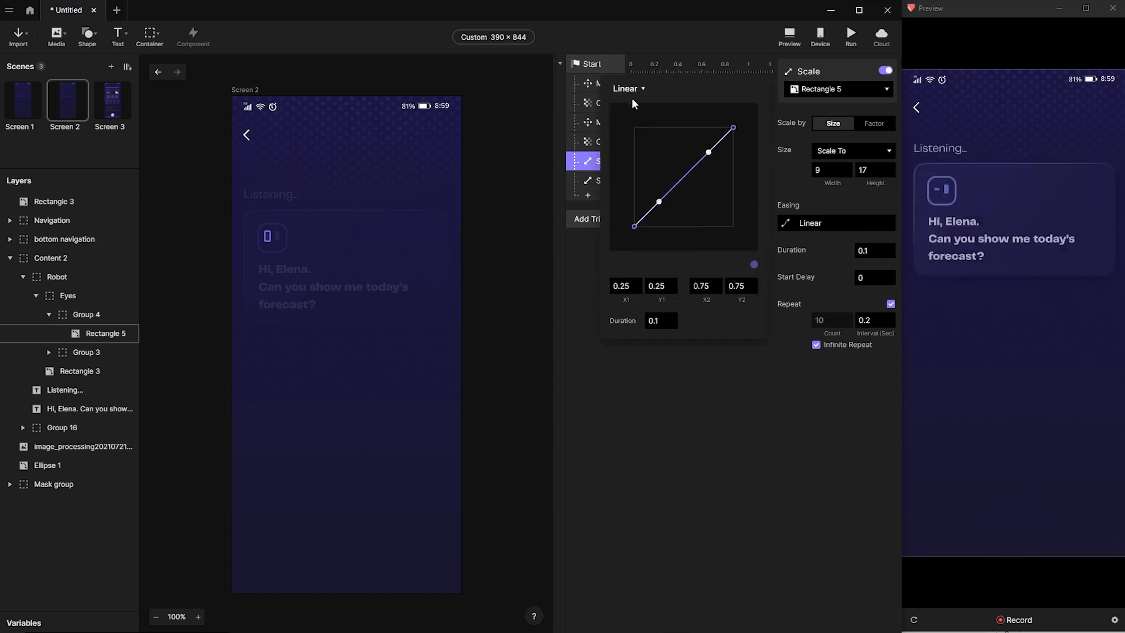
{"action": "left_click", "coordinate": [783, 355]}
Set the easing of the second Rectangle 5 Scale response, the one with height 2, to Linear.
{"action": "left_click", "coordinate": [663, 181]}
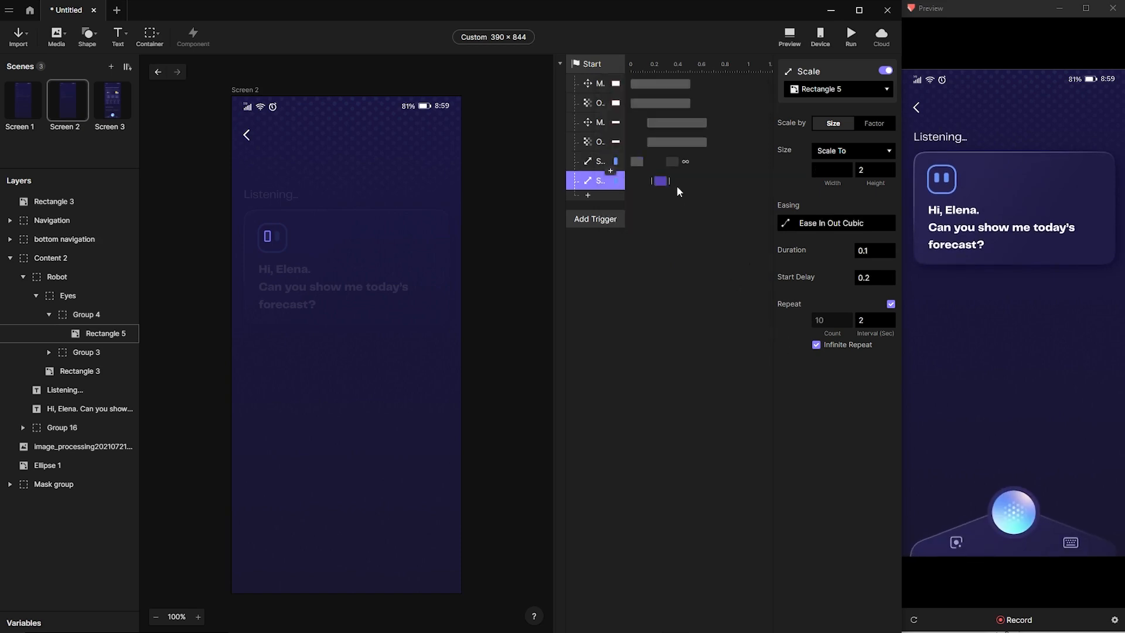
{"action": "left_click", "coordinate": [784, 224]}
{"action": "left_click", "coordinate": [639, 88]}
{"action": "left_click", "coordinate": [634, 101]}
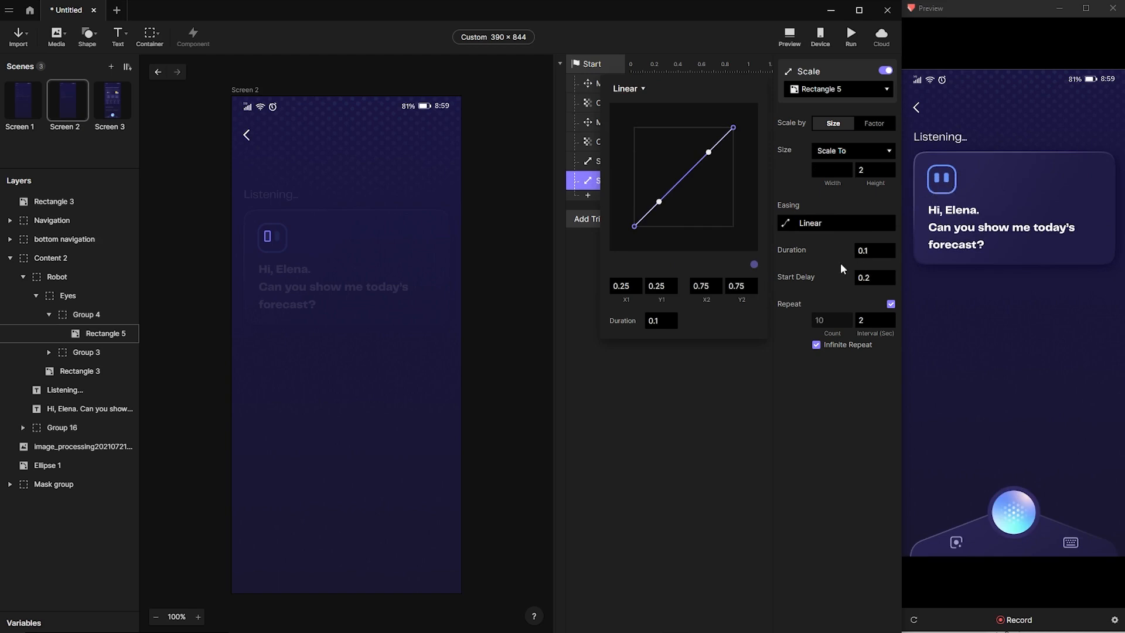
{"action": "left_click", "coordinate": [685, 365]}
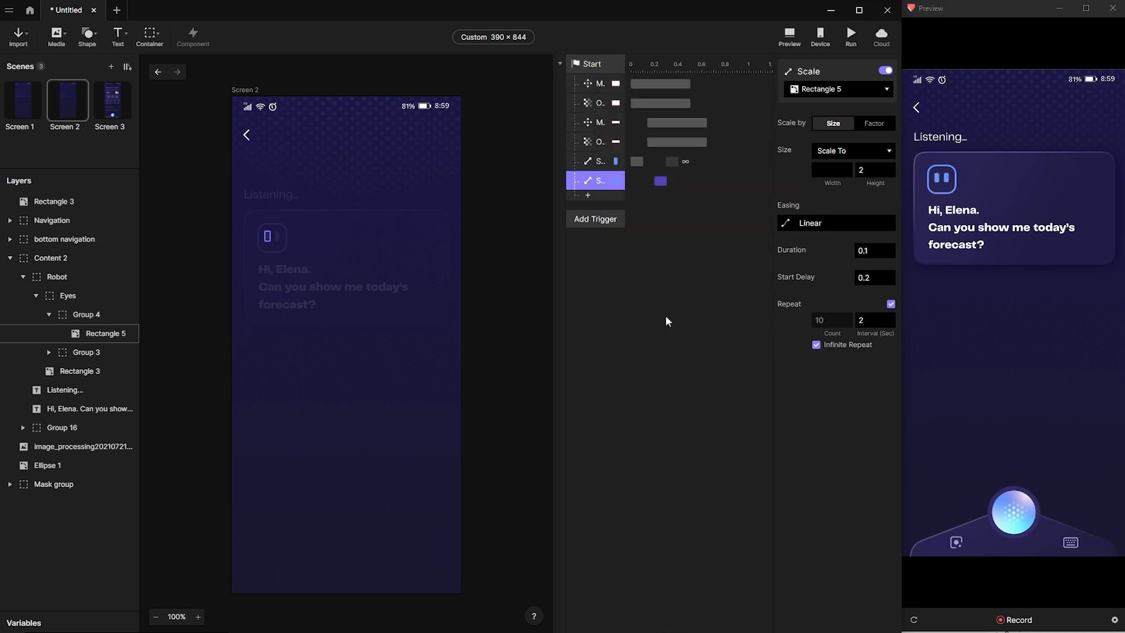
Duplicate both Rectangle 5 Scale responses and retarget the copies to the right eye, Rectangle 5 inside Group 3.
{"action": "left_click", "coordinate": [600, 165], "text": "shift"}
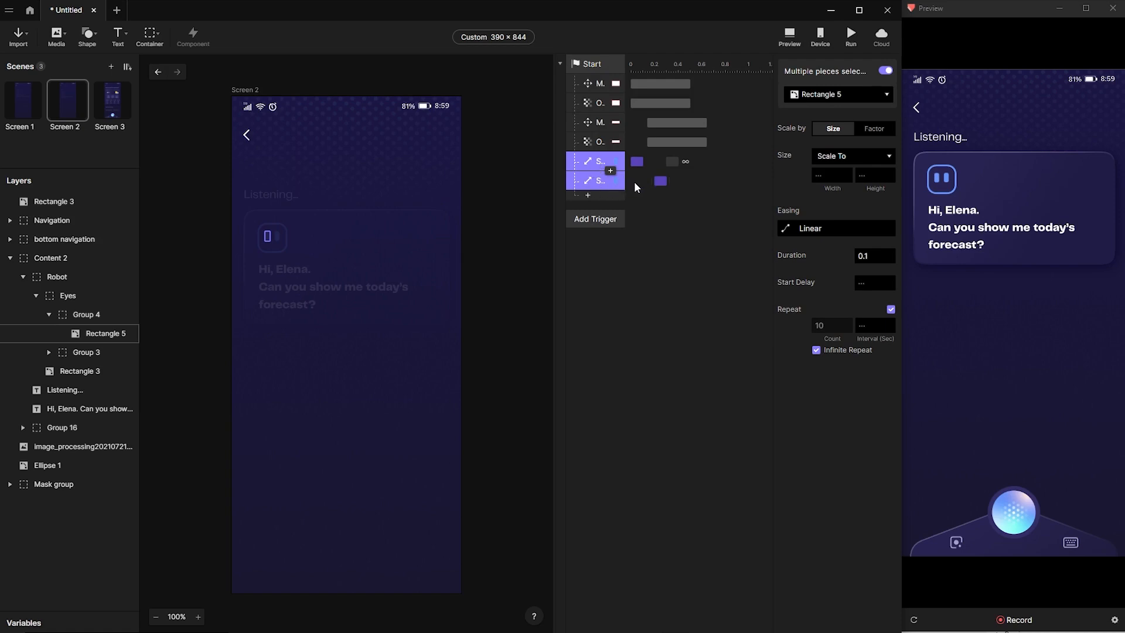
{"action": "key", "text": "ctrl+d"}
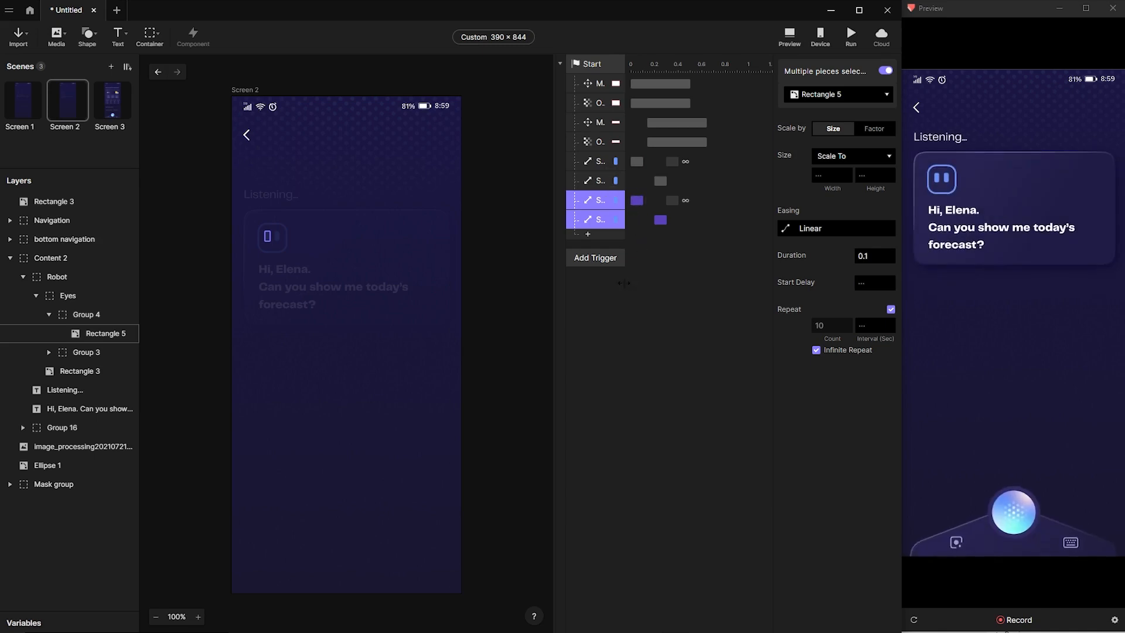
{"action": "left_click", "coordinate": [605, 205]}
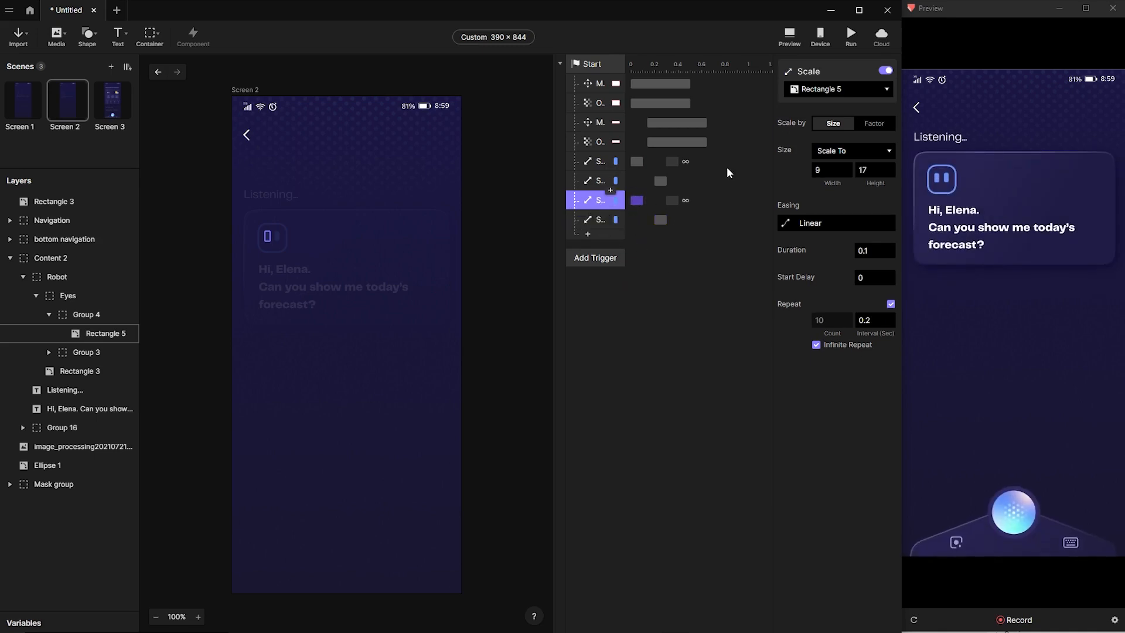
{"action": "left_click", "coordinate": [876, 89]}
{"action": "left_click", "coordinate": [800, 459]}
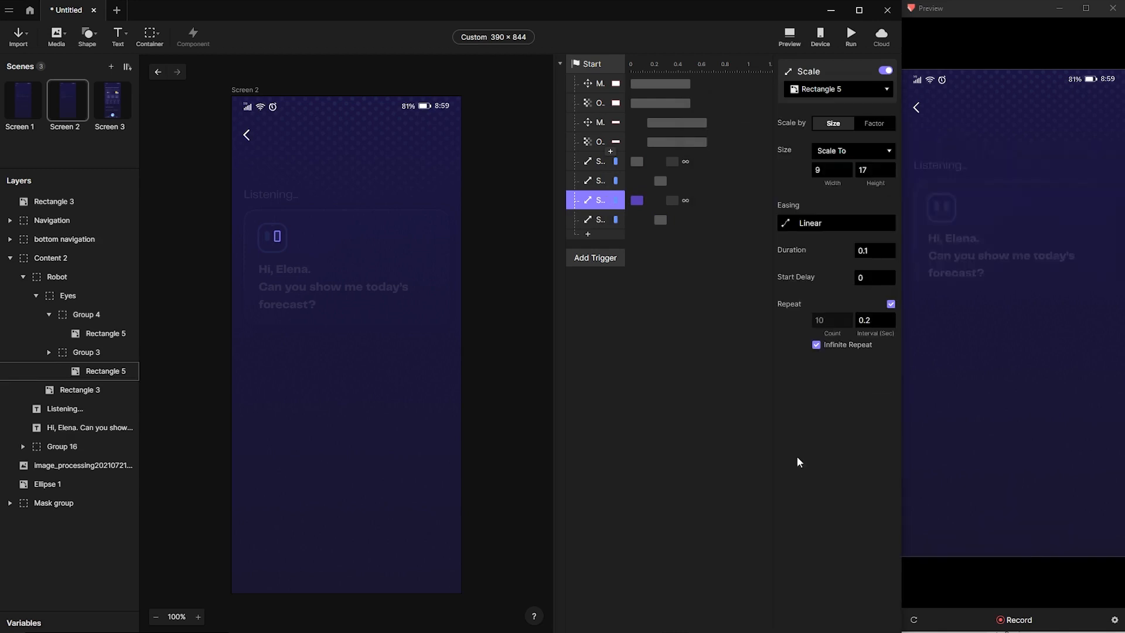
{"action": "left_click", "coordinate": [599, 219]}
{"action": "left_click", "coordinate": [866, 88]}
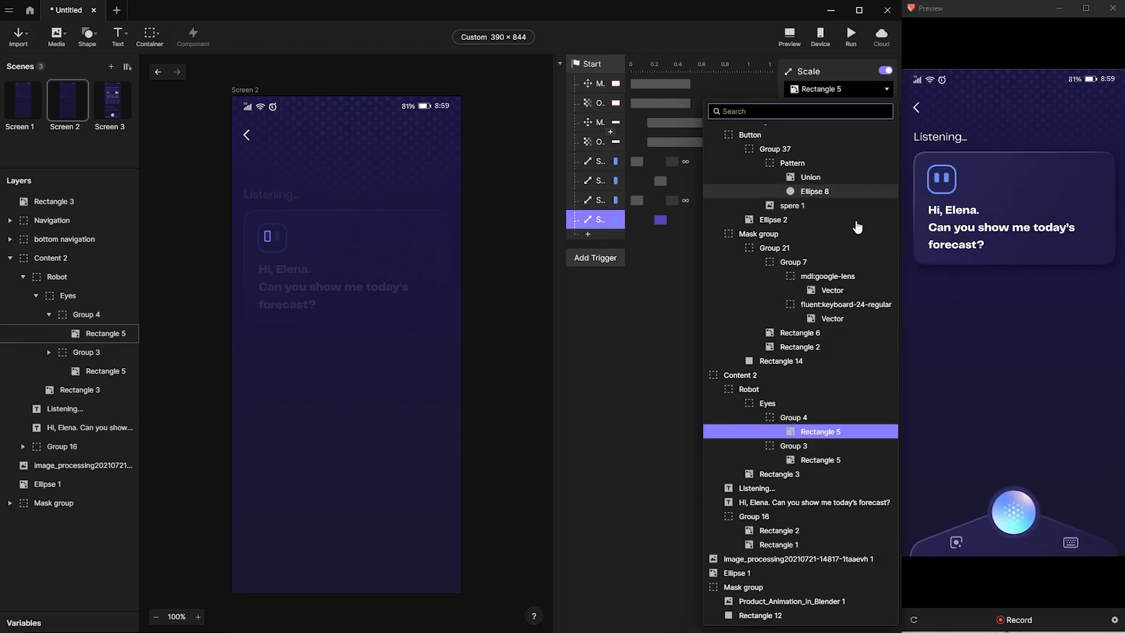
{"action": "left_click", "coordinate": [805, 459]}
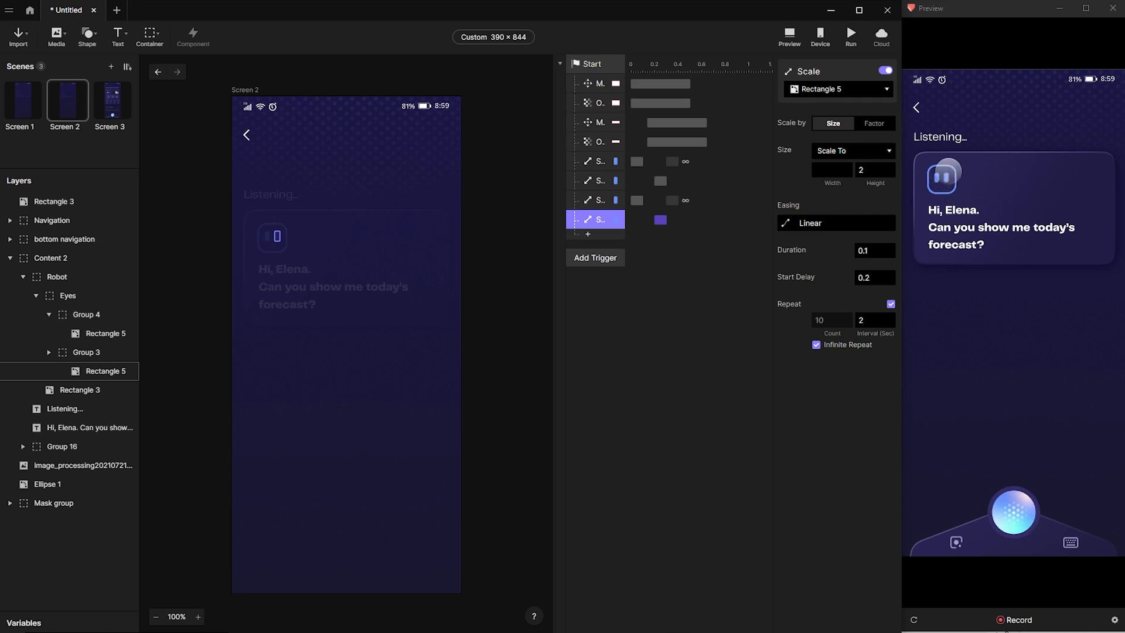
Set the origin of Rectangle 5 inside Group 3 to its centre, 50, 50.
{"action": "left_click", "coordinate": [620, 280]}
{"action": "left_click", "coordinate": [598, 205]}
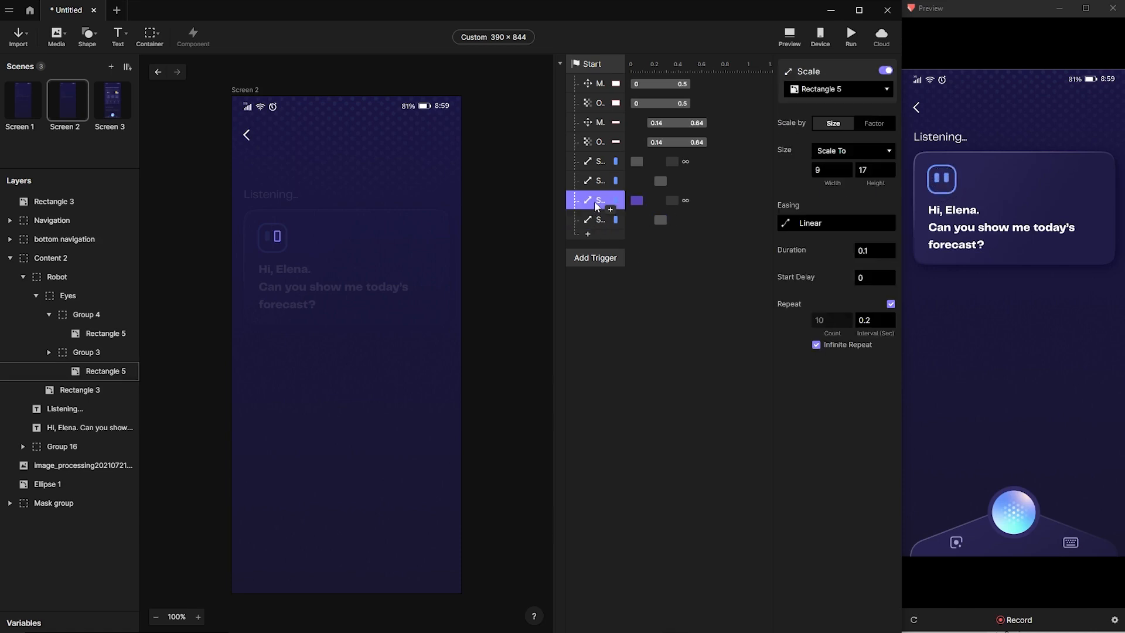
{"action": "left_click", "coordinate": [96, 373]}
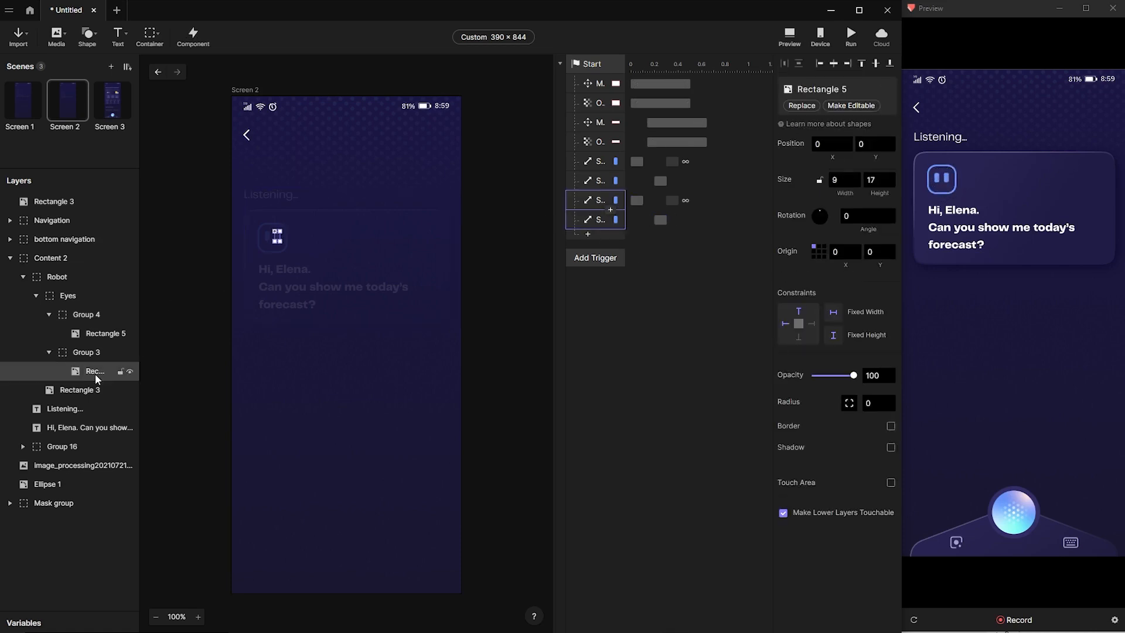
{"action": "left_click", "coordinate": [819, 252]}
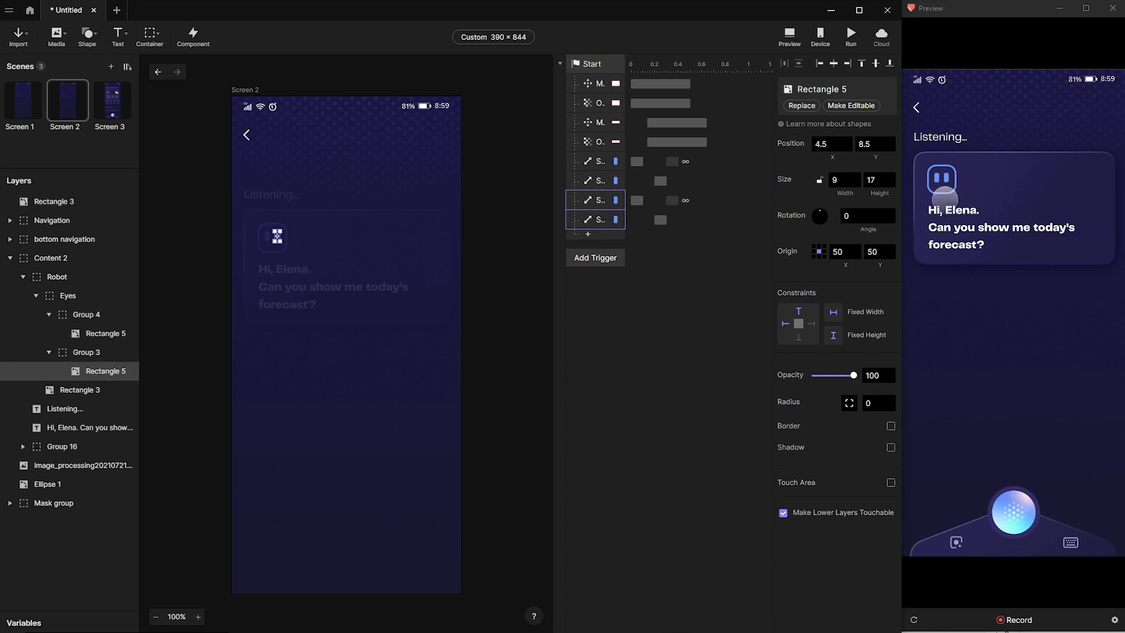
{"action": "left_click", "coordinate": [647, 305]}
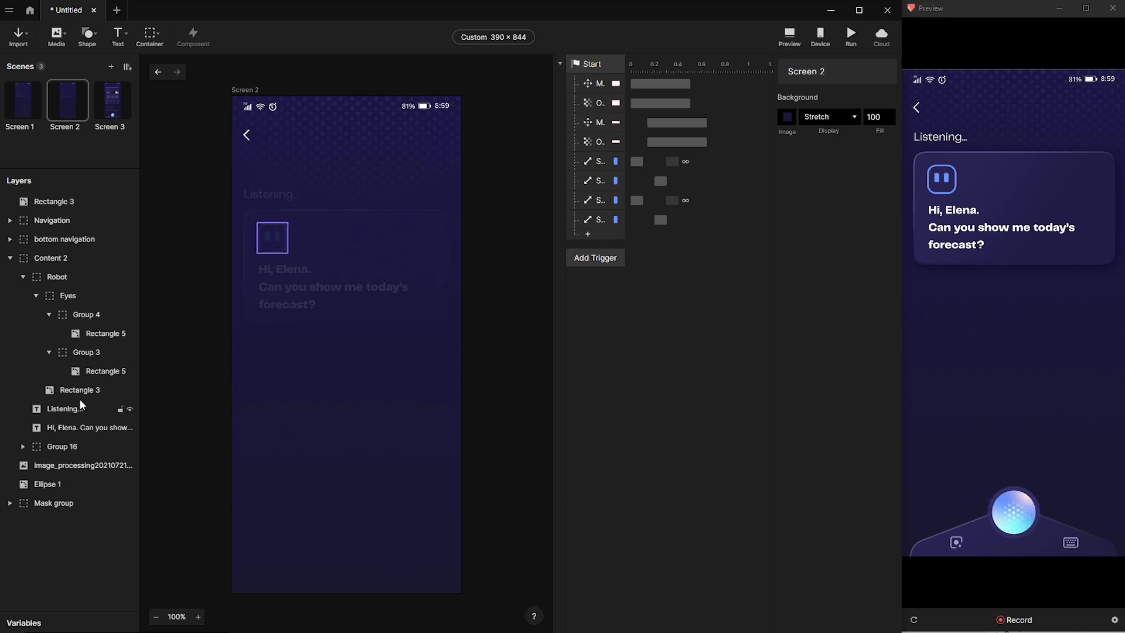
Expand the bottom navigation's nested layers and set the bottom navigation container's opacity to 45.
{"action": "left_click", "coordinate": [65, 239]}
{"action": "left_click", "coordinate": [10, 239]}
{"action": "left_click", "coordinate": [52, 258]}
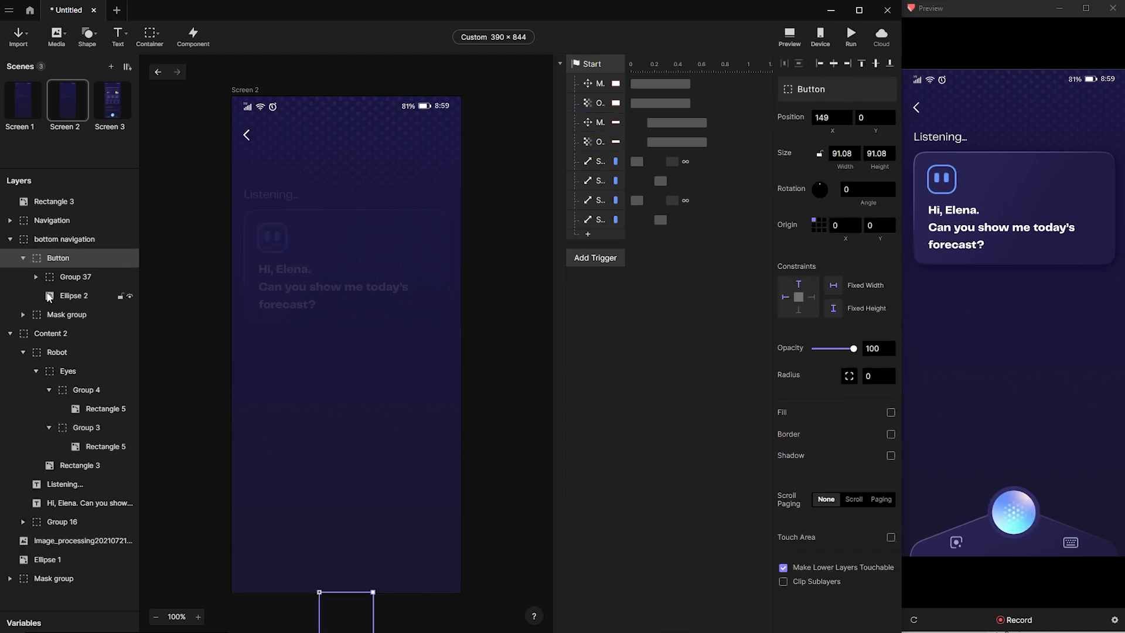
{"action": "left_click", "coordinate": [23, 314]}
{"action": "left_click", "coordinate": [71, 334]}
{"action": "left_click", "coordinate": [37, 334]}
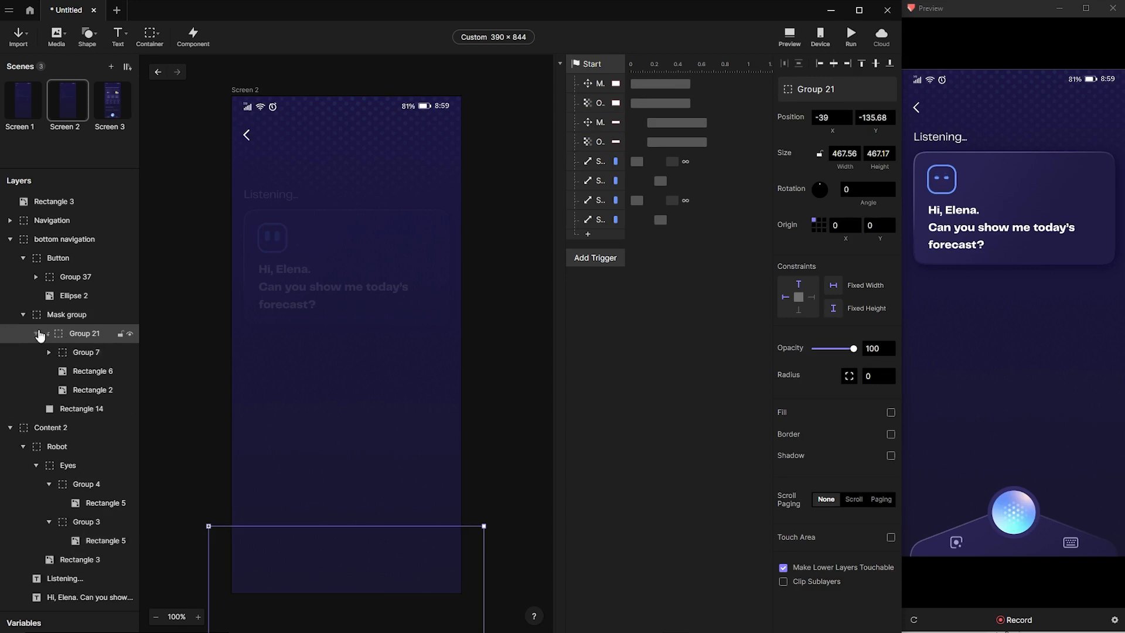
{"action": "left_click", "coordinate": [73, 350]}
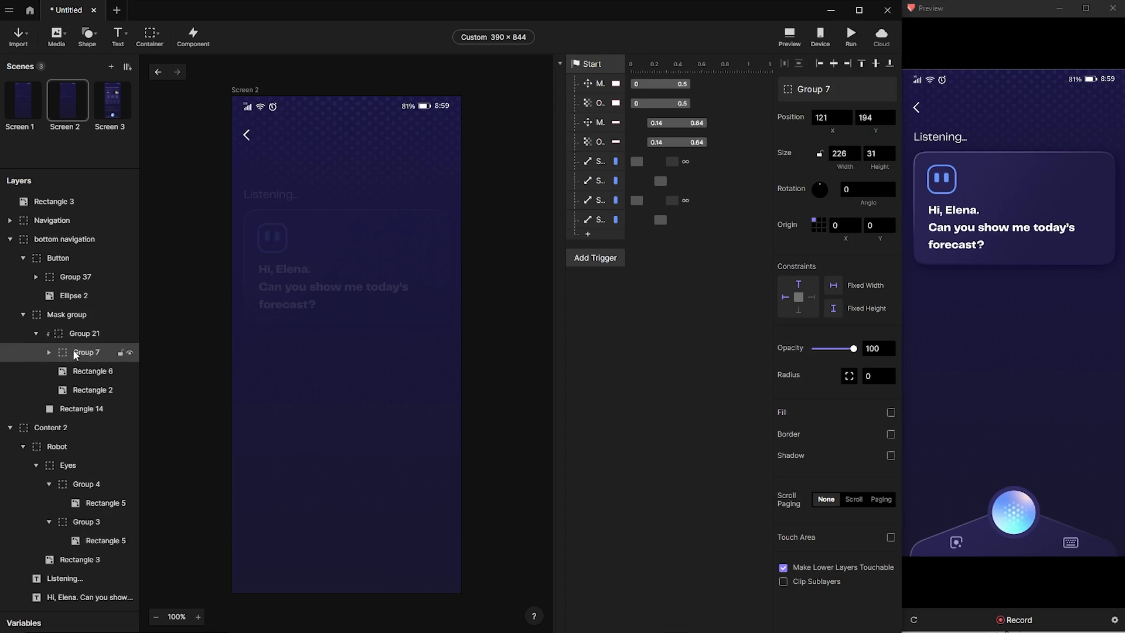
{"action": "left_click", "coordinate": [370, 613]}
{"action": "left_click_drag", "start_coordinate": [812, 352], "coordinate": [833, 354]}
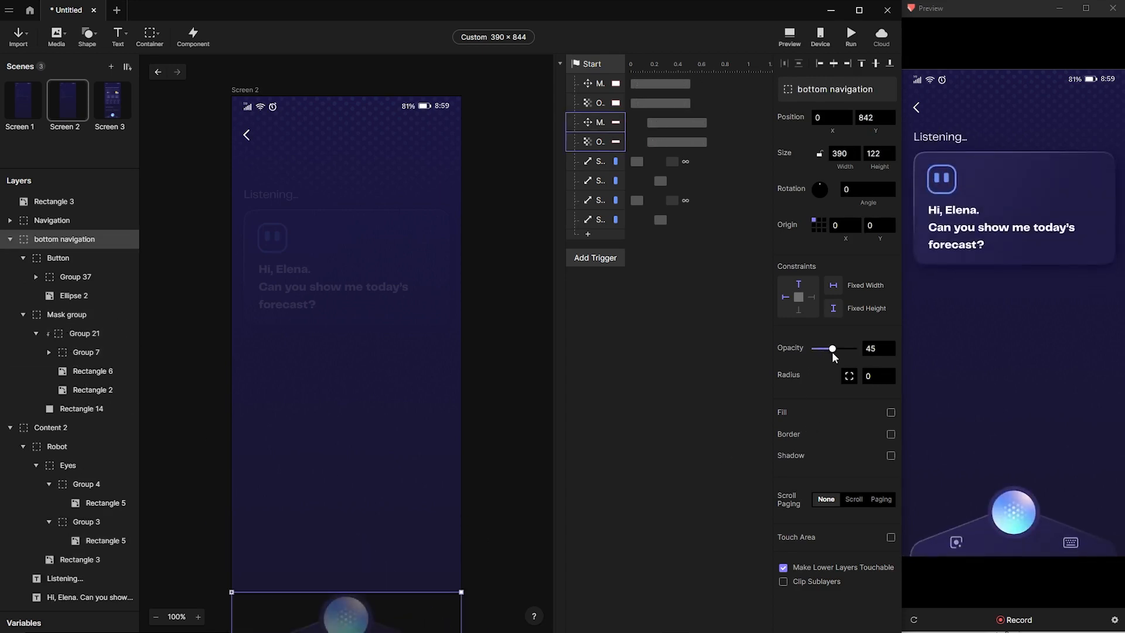
Add a Scale response under the Start trigger for the Union shape in the Button's Pattern group.
{"action": "left_click", "coordinate": [352, 615]}
{"action": "left_click", "coordinate": [352, 621]}
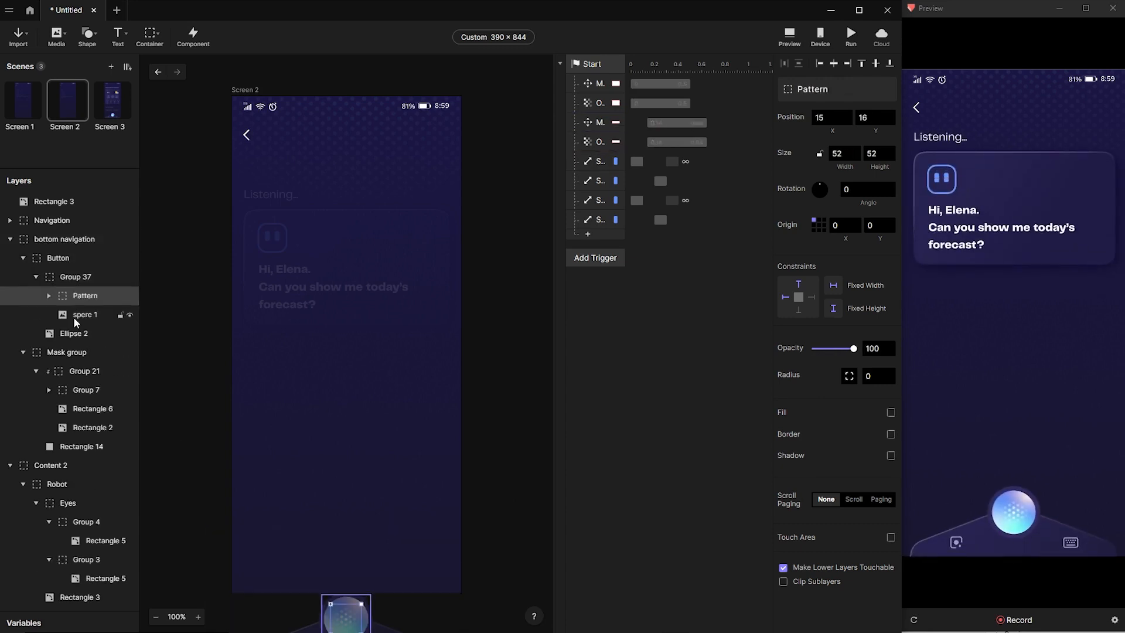
{"action": "left_click", "coordinate": [49, 295]}
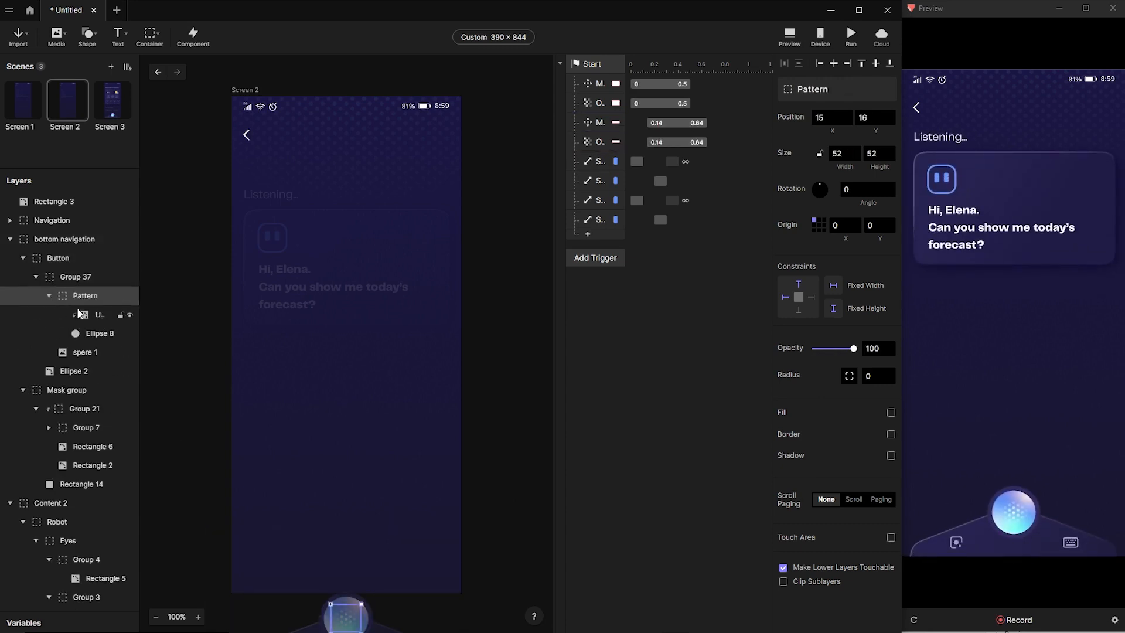
{"action": "left_click", "coordinate": [98, 316]}
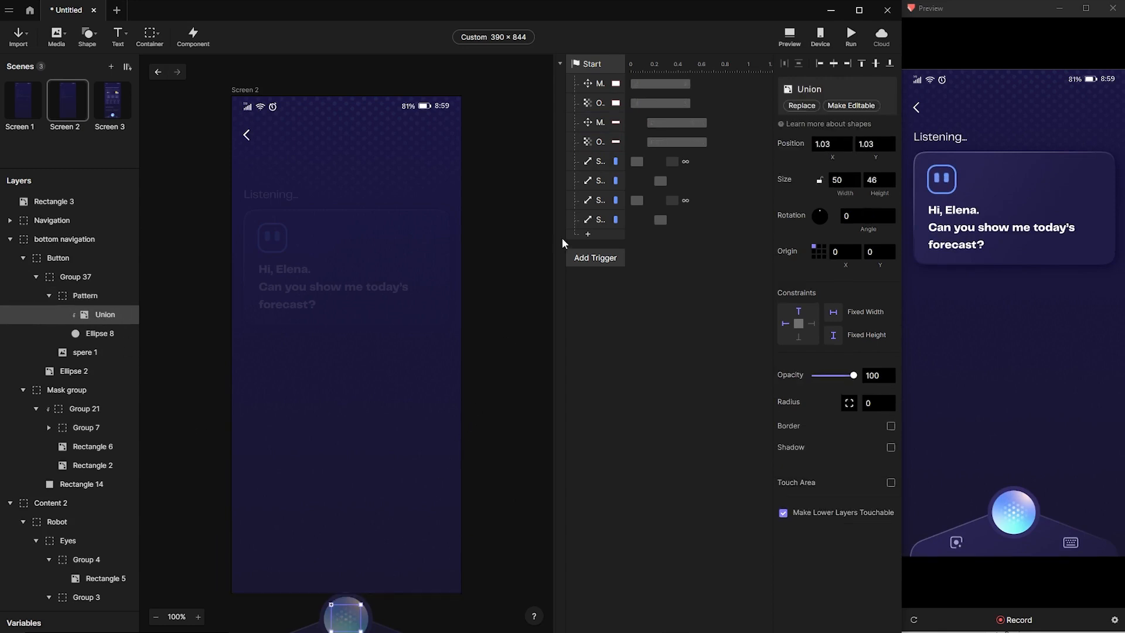
{"action": "left_click", "coordinate": [588, 237]}
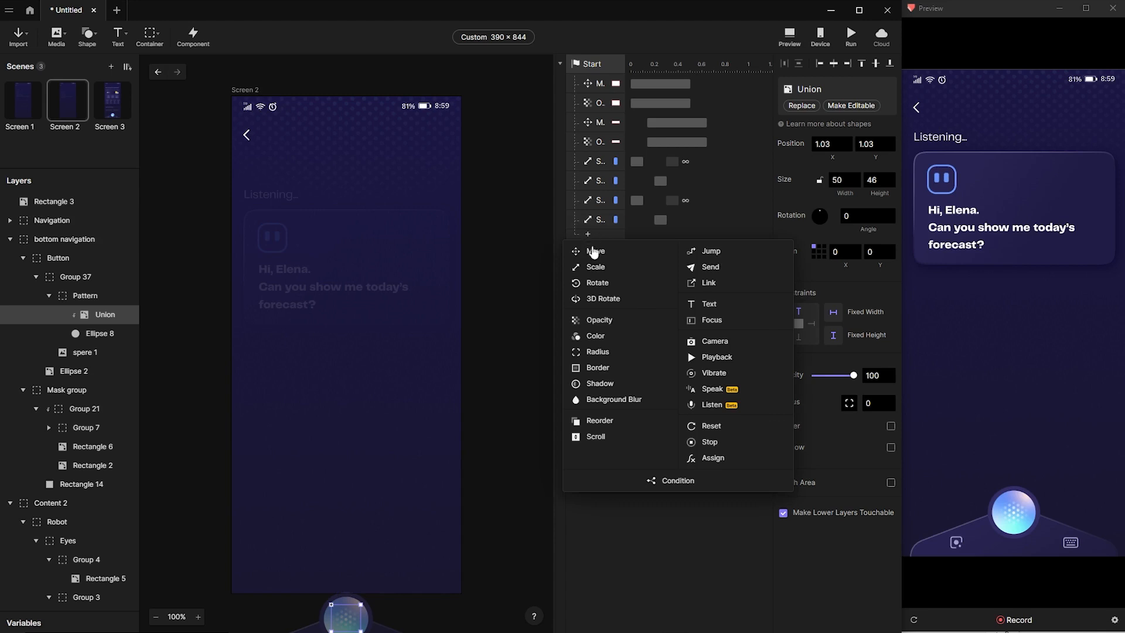
{"action": "left_click", "coordinate": [593, 267]}
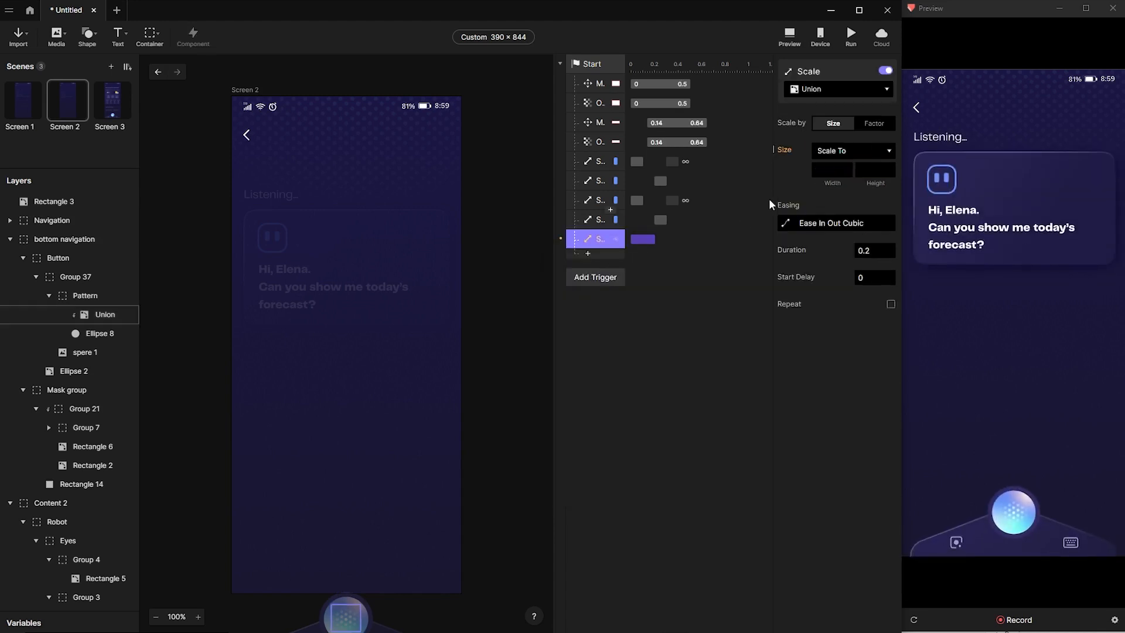
Set the Union Scale response's target size to 50 × 46.
{"action": "left_click", "coordinate": [825, 170]}
{"action": "type", "text": "5"}
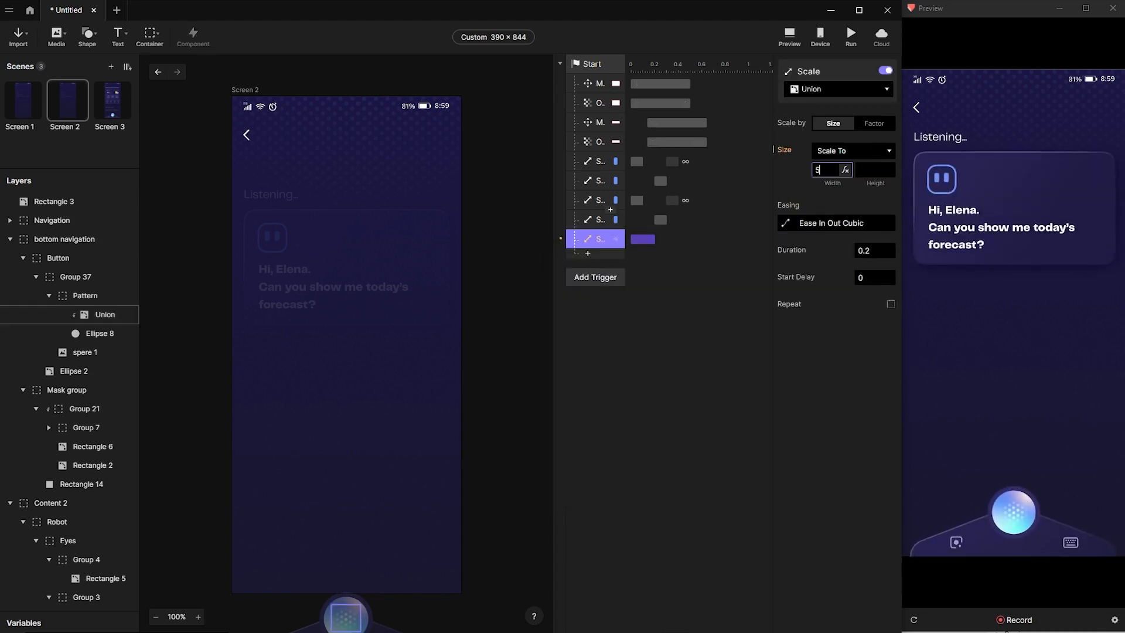
{"action": "type", "text": "0"}
{"action": "key", "text": "Tab"}
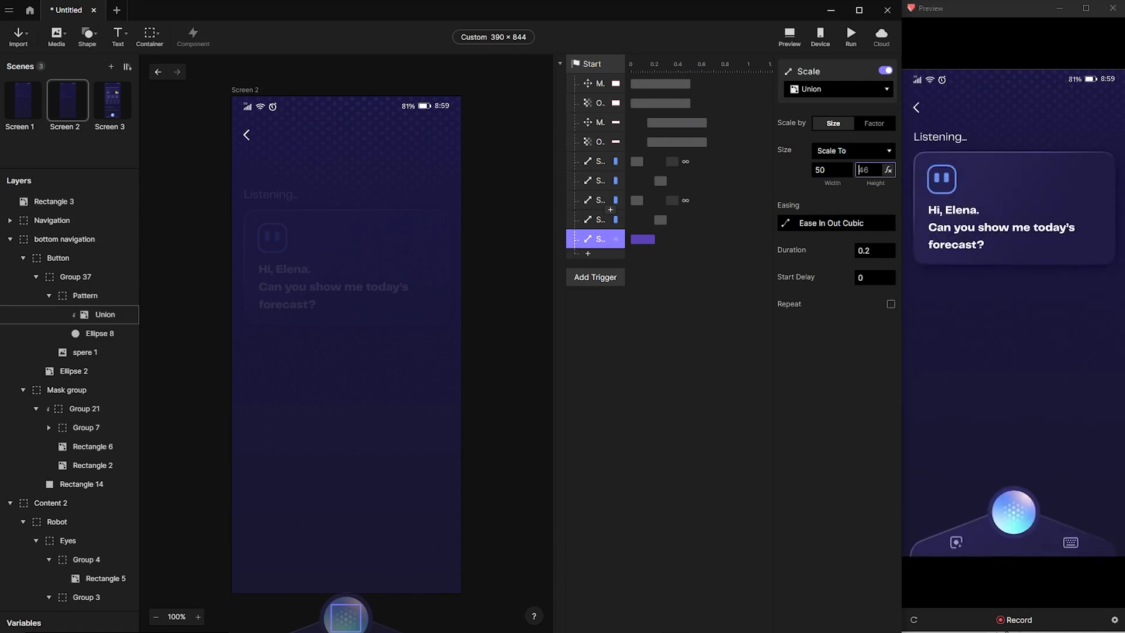
{"action": "left_click", "coordinate": [824, 169]}
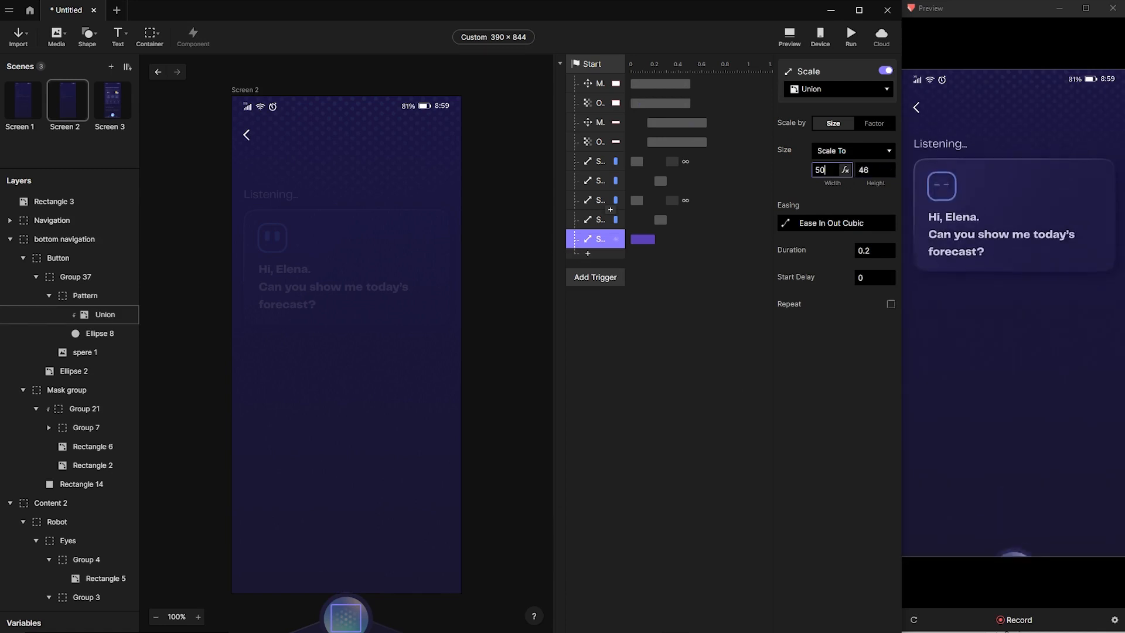
Set the duration of the Union Scale response to 0.8 seconds.
{"action": "left_click", "coordinate": [869, 250]}
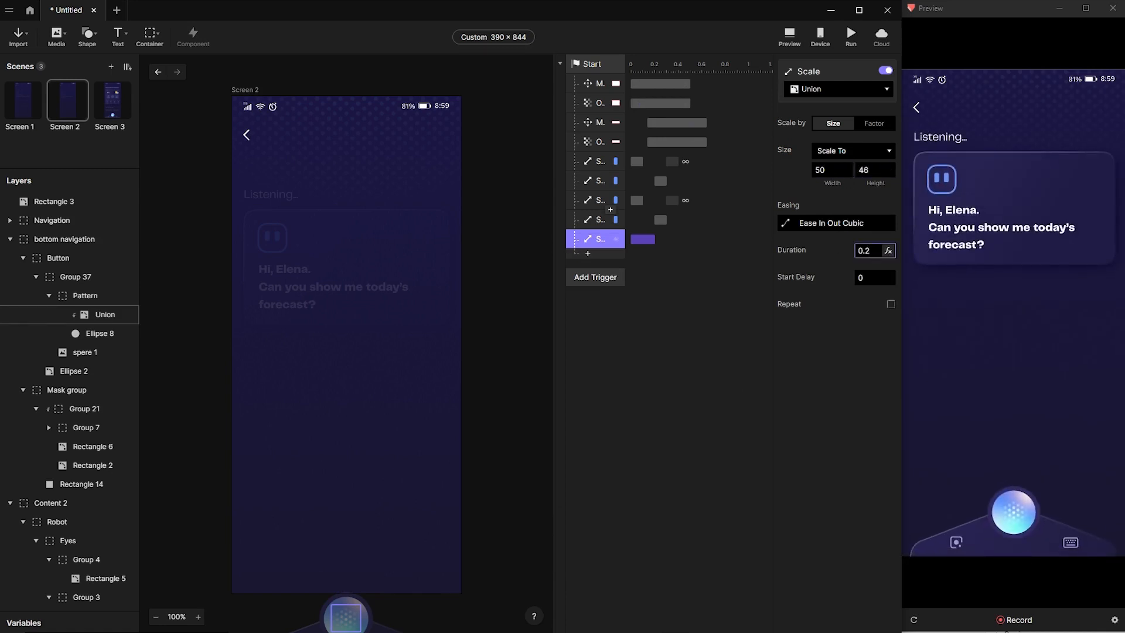
{"action": "key", "text": "BackSpace"}
{"action": "type", "text": "6"}
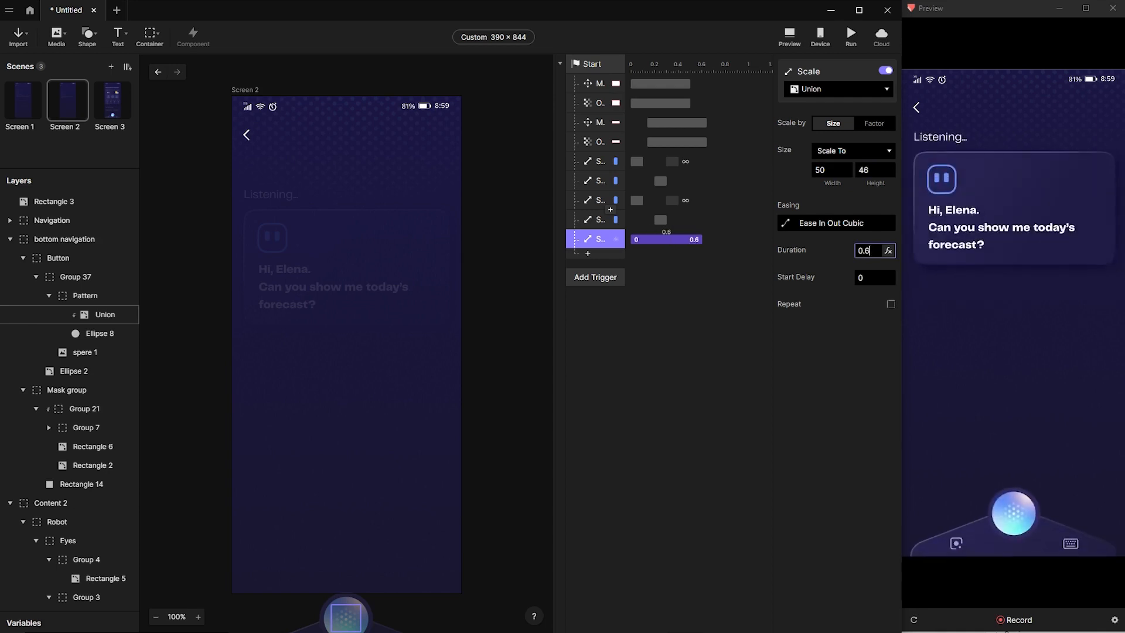
{"action": "key", "text": "BackSpace"}
{"action": "type", "text": "8"}
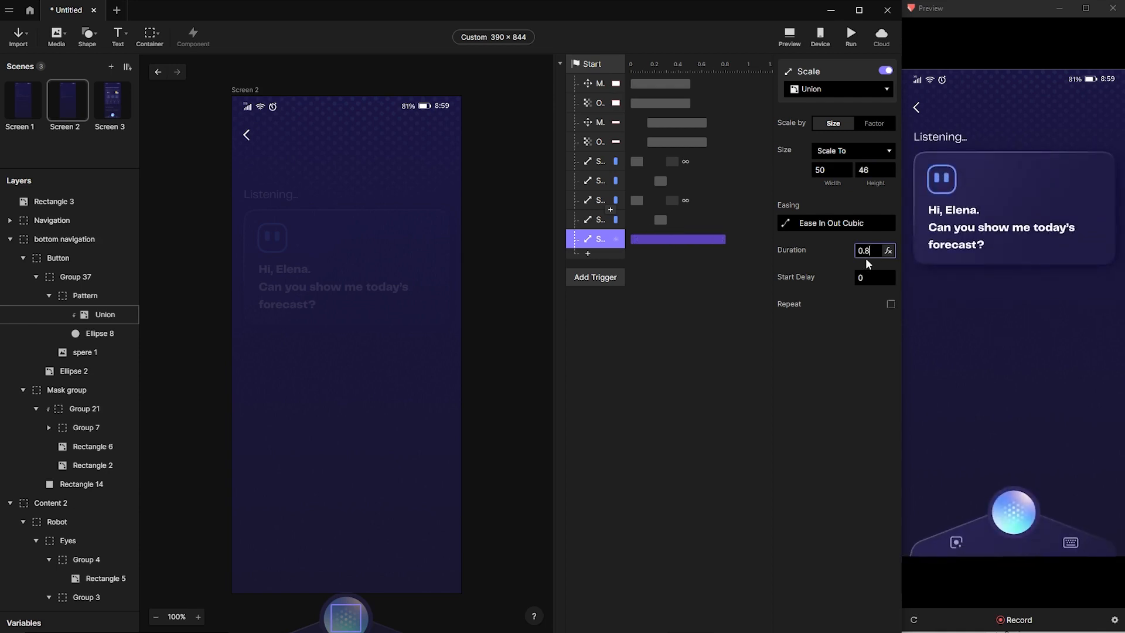
Make the Union Scale response repeat infinitely with an interval of 0.6 seconds.
{"action": "left_click", "coordinate": [890, 304]}
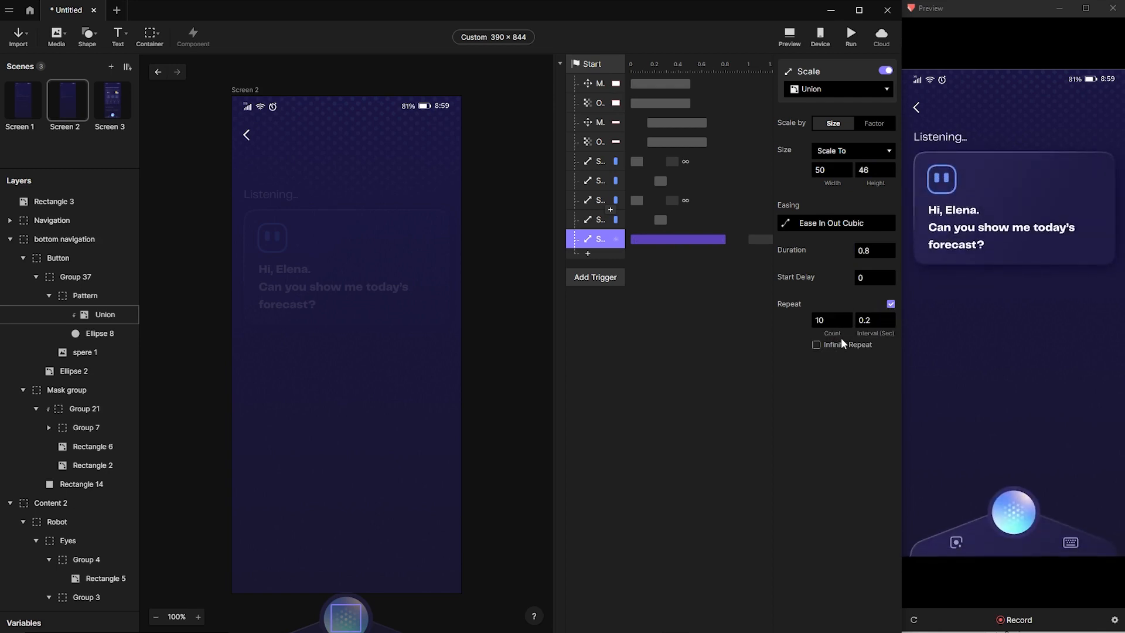
{"action": "left_click", "coordinate": [816, 345]}
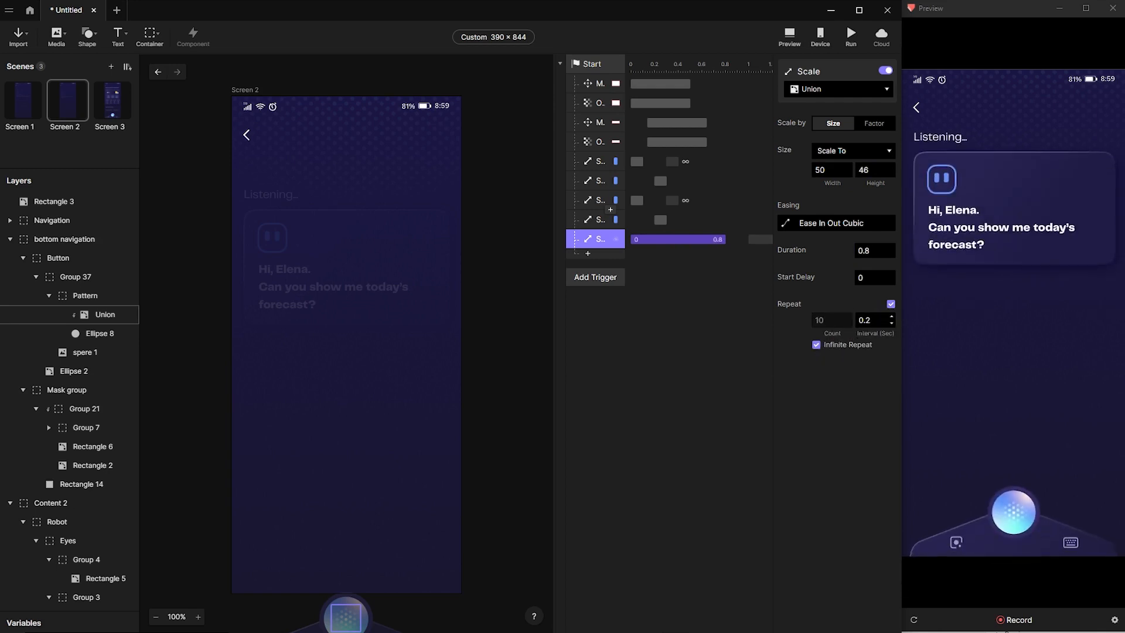
{"action": "left_click", "coordinate": [870, 320]}
{"action": "key", "text": "BackSpace"}
{"action": "type", "text": "5"}
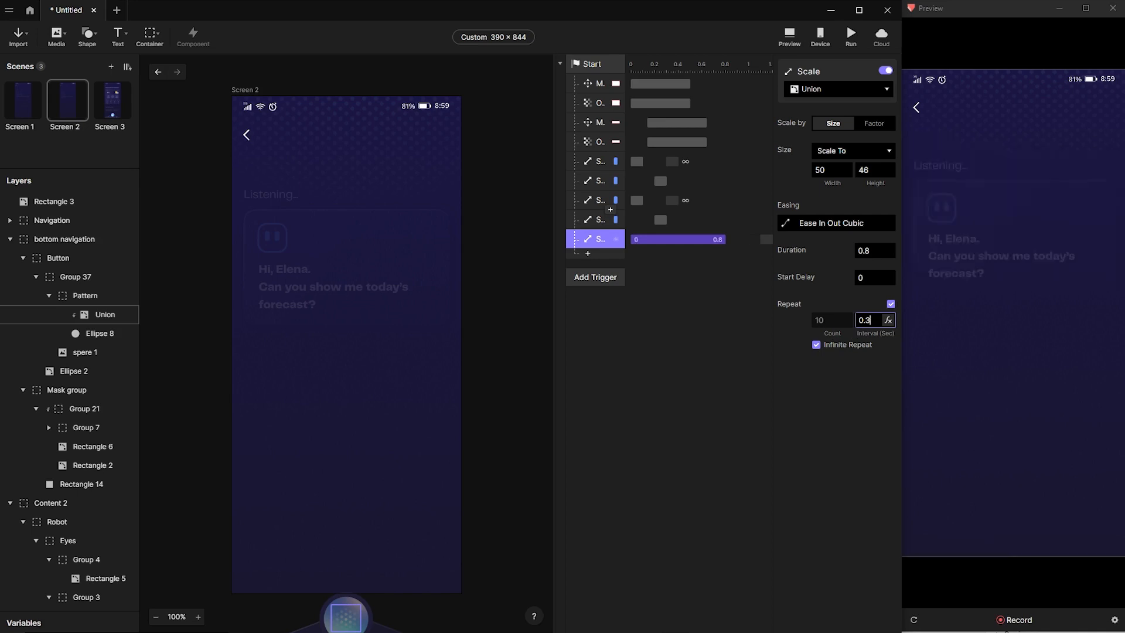
{"action": "key", "text": "BackSpace"}
{"action": "type", "text": "6"}
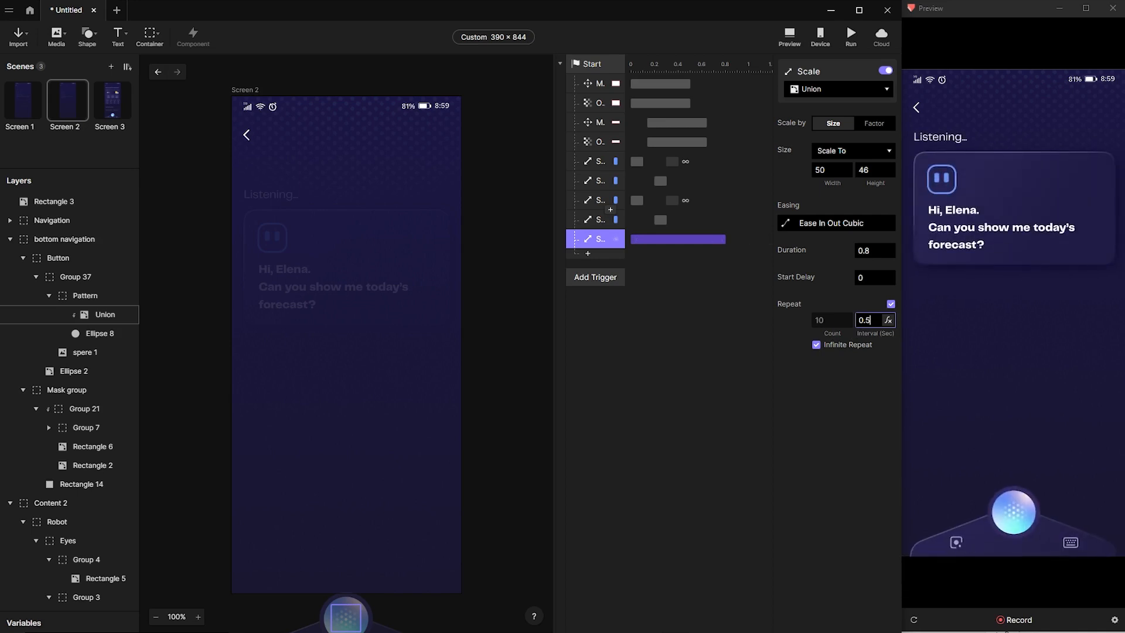
Add a second Scale response for Union under the Start trigger, scaling it to 80 × 80.
{"action": "left_click", "coordinate": [587, 254]}
{"action": "left_click", "coordinate": [591, 287]}
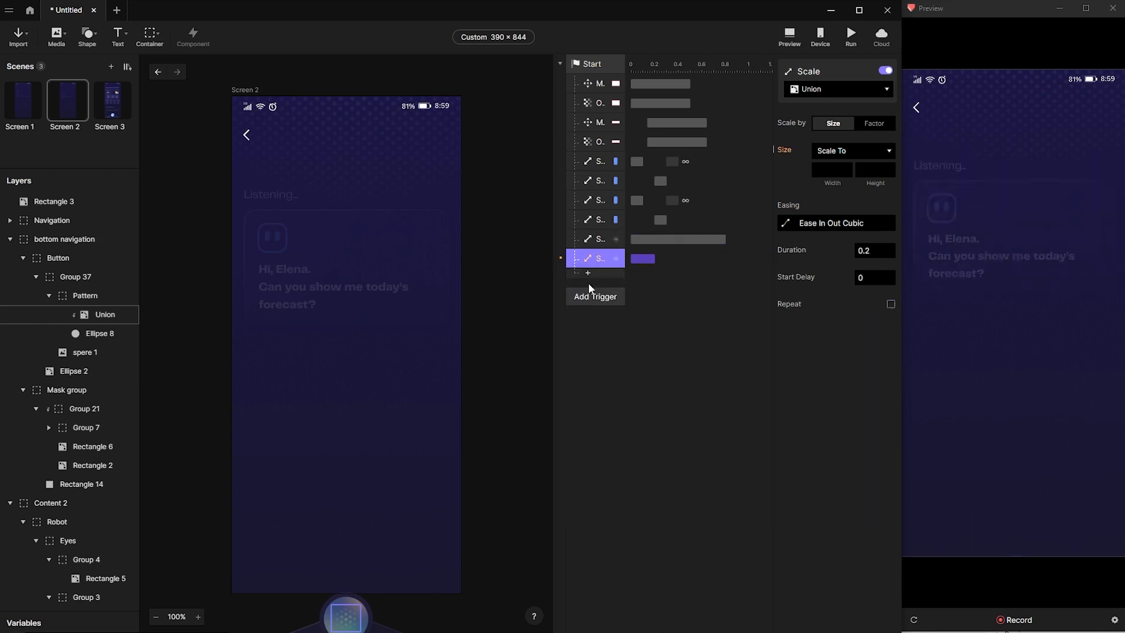
{"action": "left_click", "coordinate": [825, 170]}
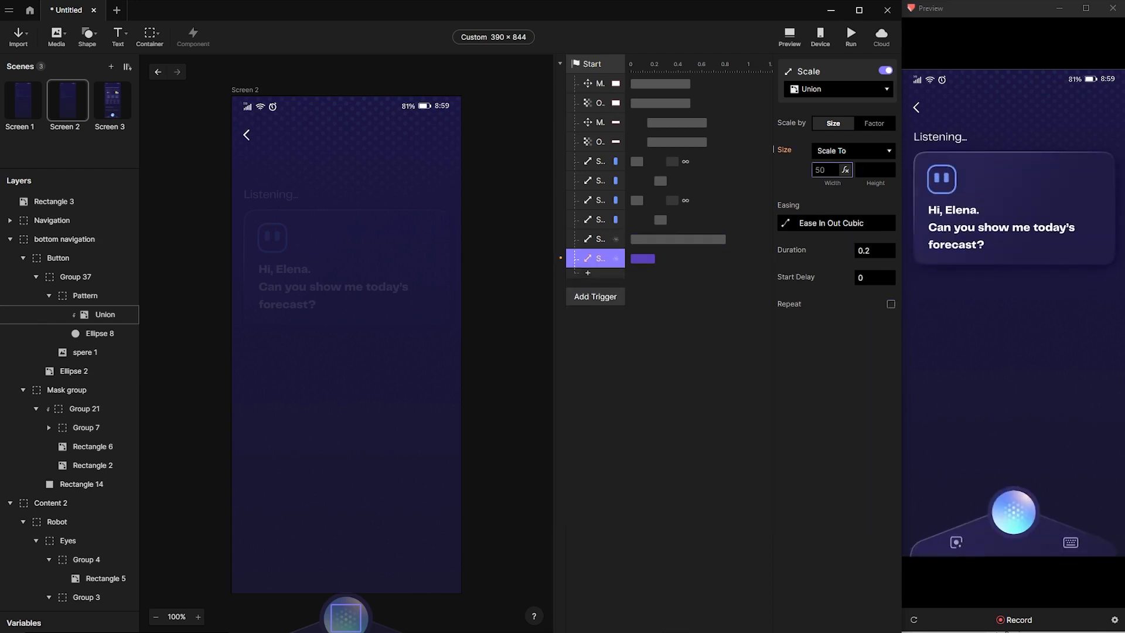
{"action": "type", "text": "80"}
{"action": "key", "text": "Tab"}
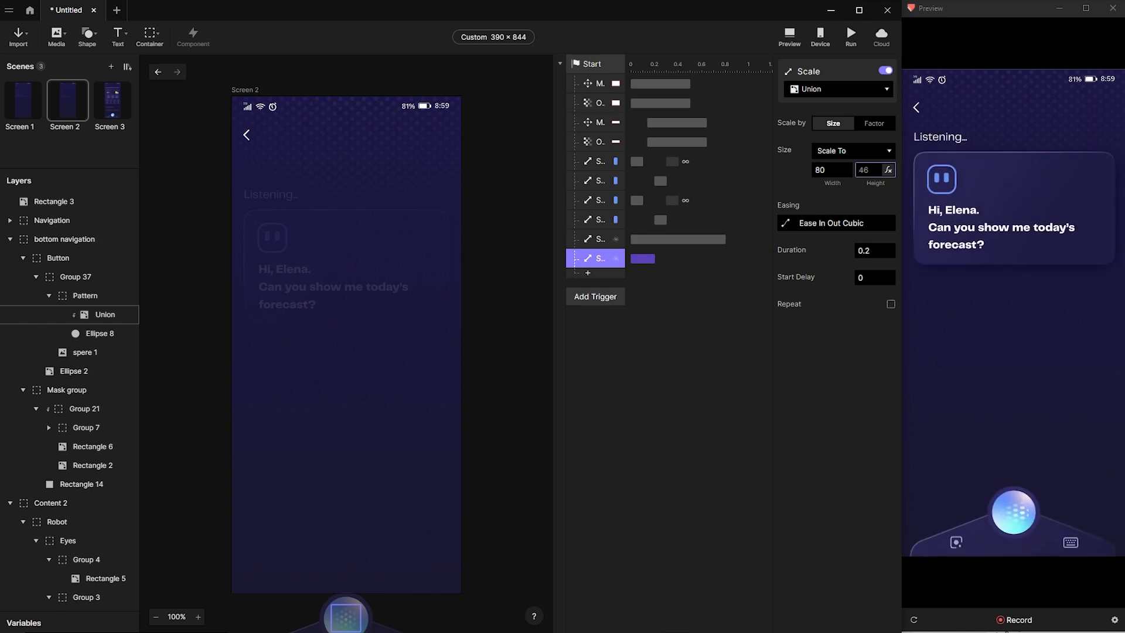
{"action": "type", "text": "80"}
{"action": "left_click", "coordinate": [825, 170]}
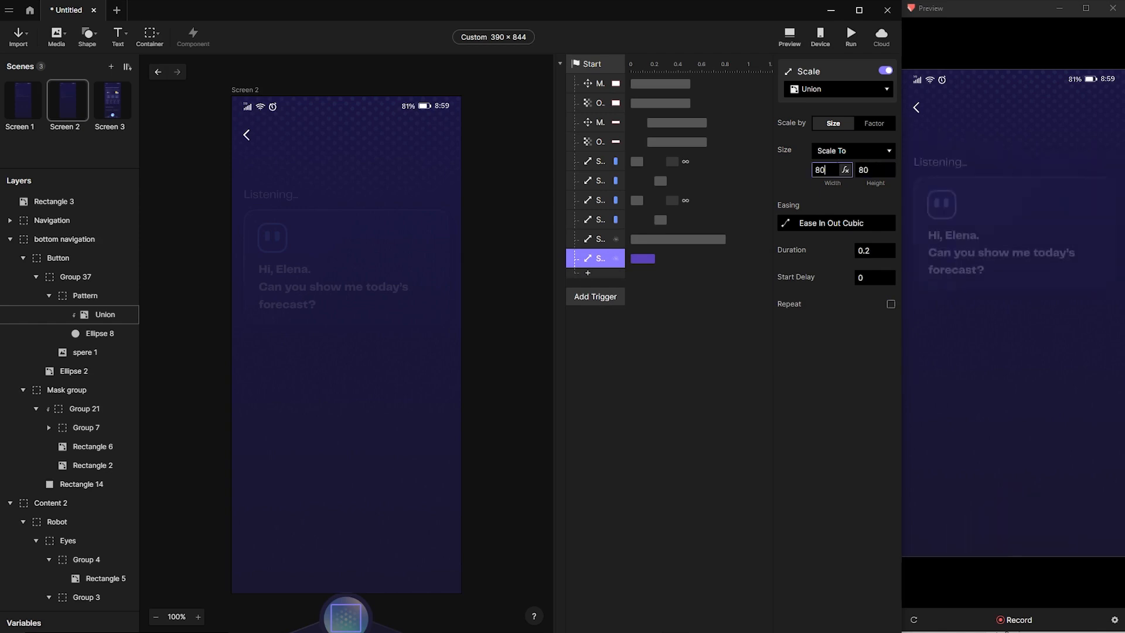
Give the 80 × 80 Union Scale response a duration of 0.8 seconds and a start delay of 0.4.
{"action": "left_click", "coordinate": [869, 250]}
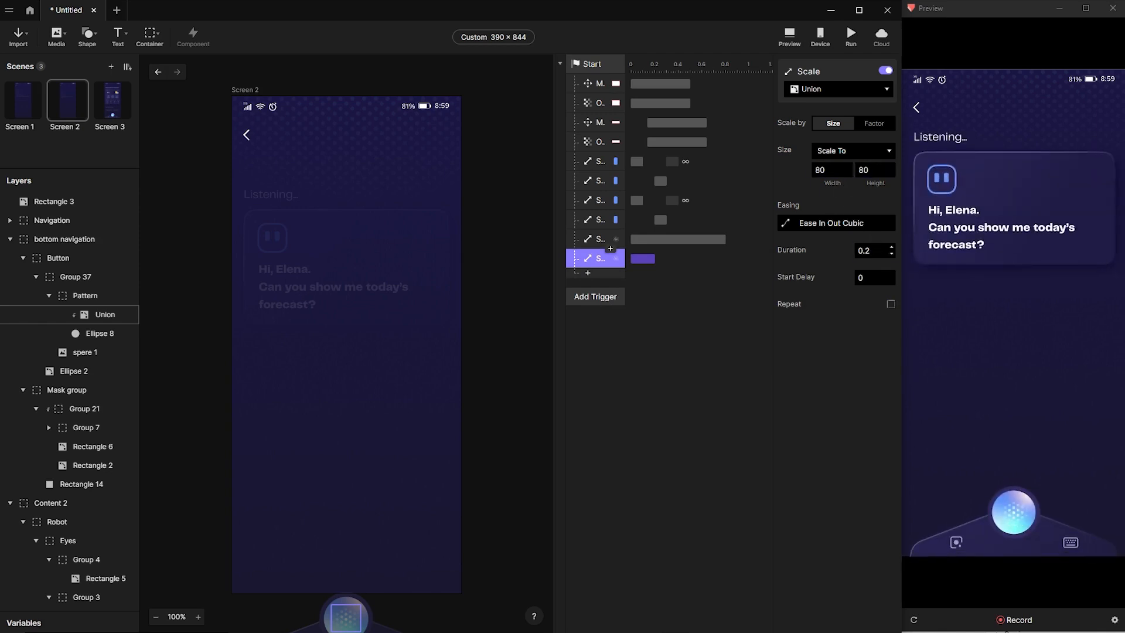
{"action": "key", "text": "BackSpace"}
{"action": "type", "text": "8"}
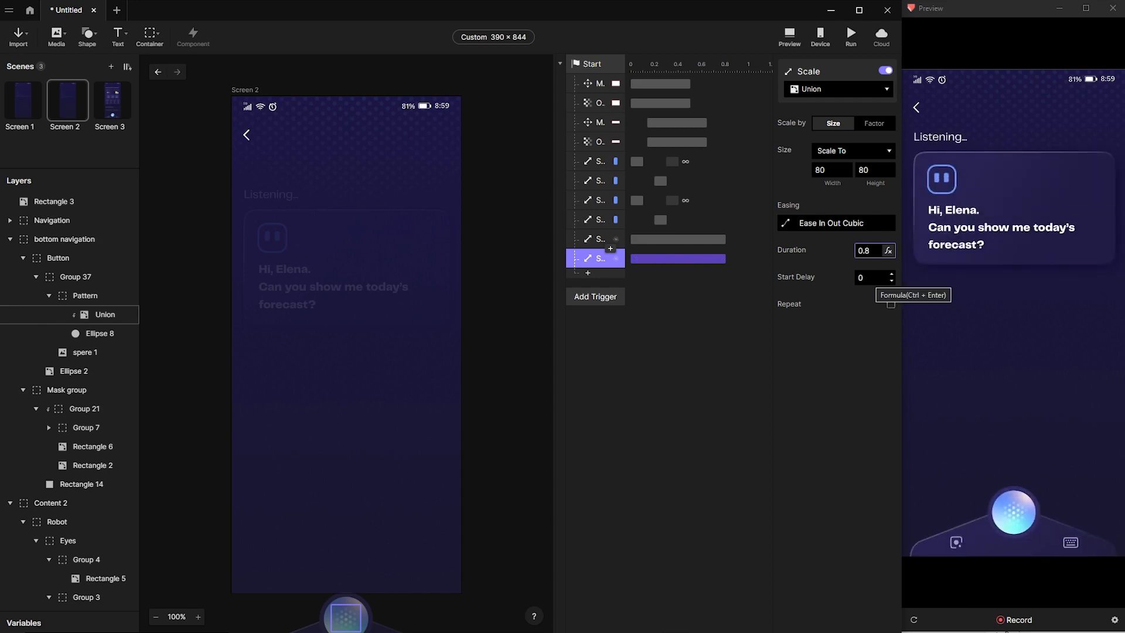
{"action": "left_click", "coordinate": [869, 277]}
{"action": "type", "text": ".4"}
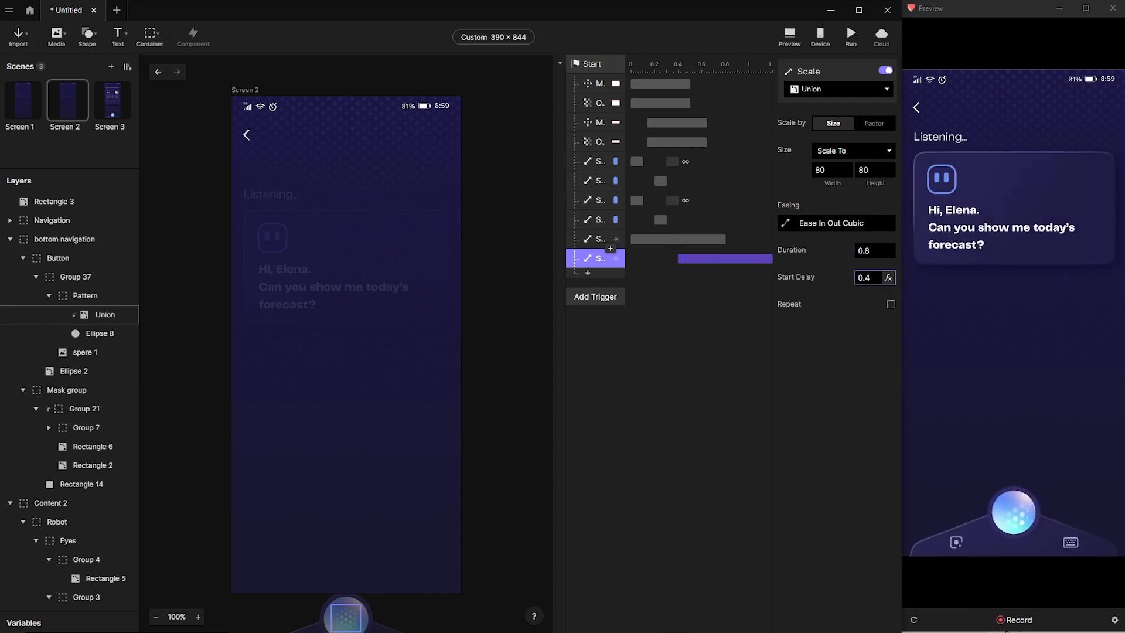
Make the 80 × 80 Union Scale response repeat infinitely at a 0.6-second interval and set its start delay to 0.24.
{"action": "left_click", "coordinate": [890, 305]}
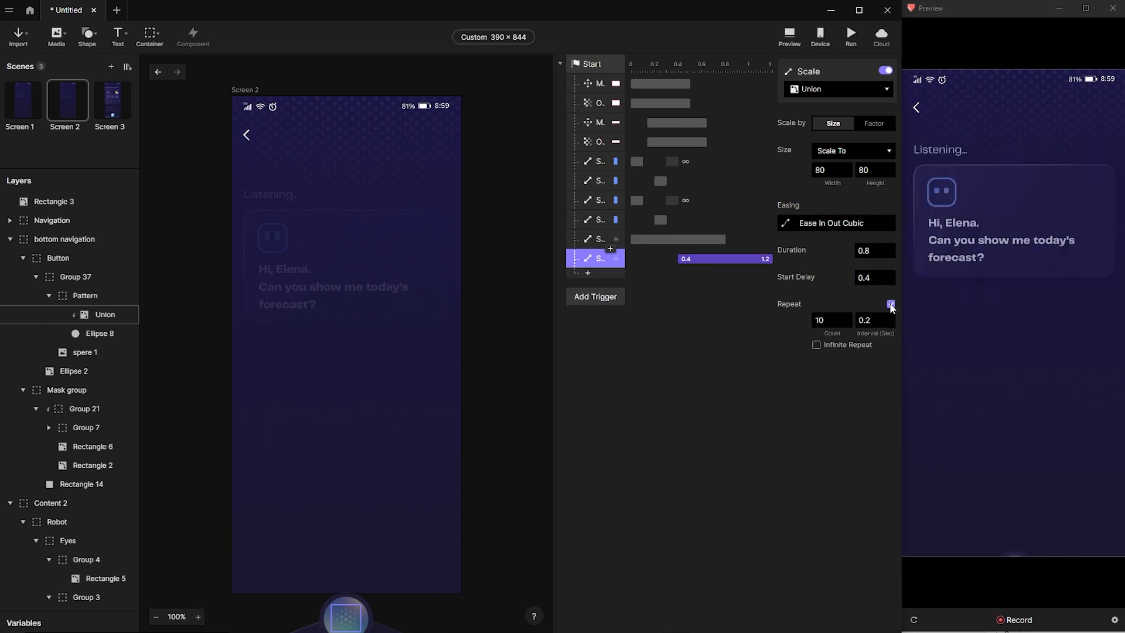
{"action": "left_click", "coordinate": [816, 345]}
{"action": "left_click", "coordinate": [870, 319]}
{"action": "key", "text": "BackSpace"}
{"action": "type", "text": "6"}
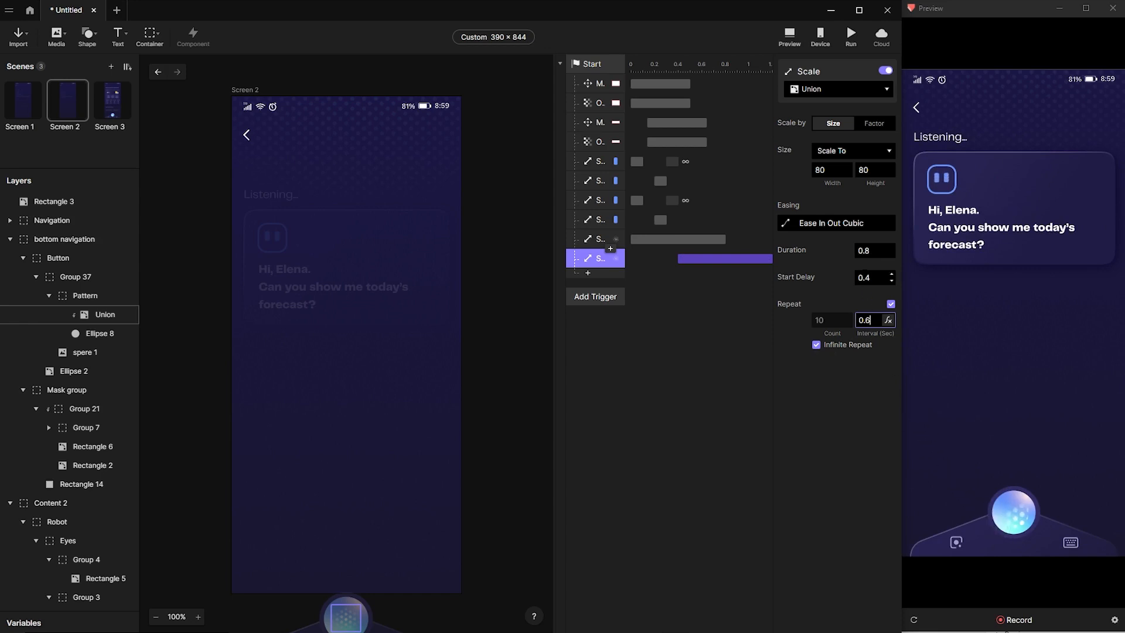
{"action": "left_click", "coordinate": [870, 277]}
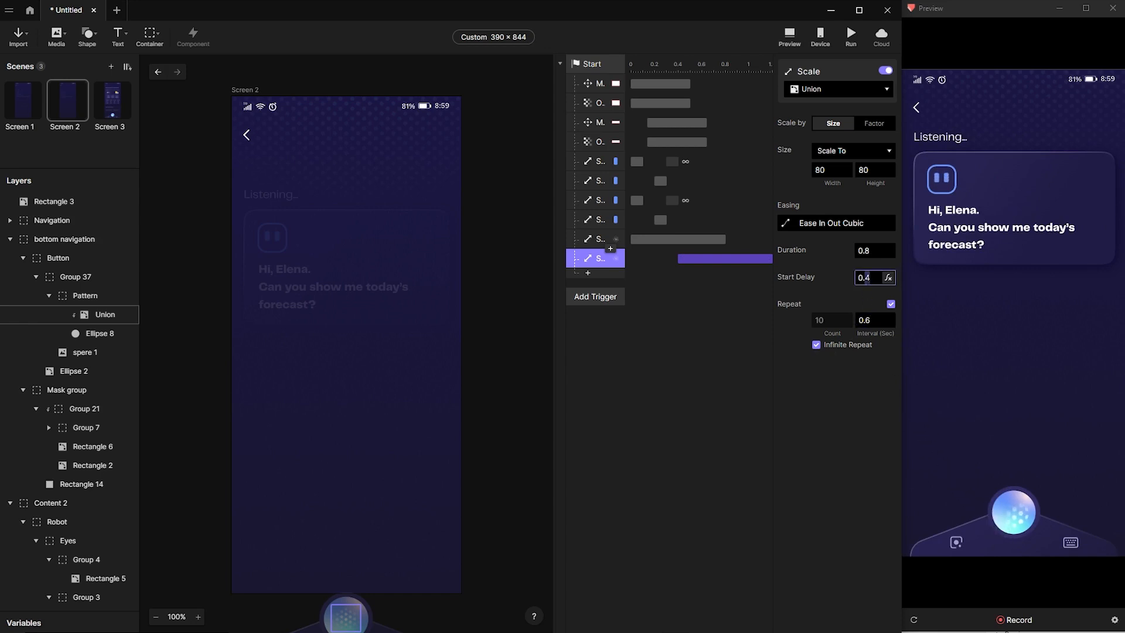
{"action": "key", "text": "Return"}
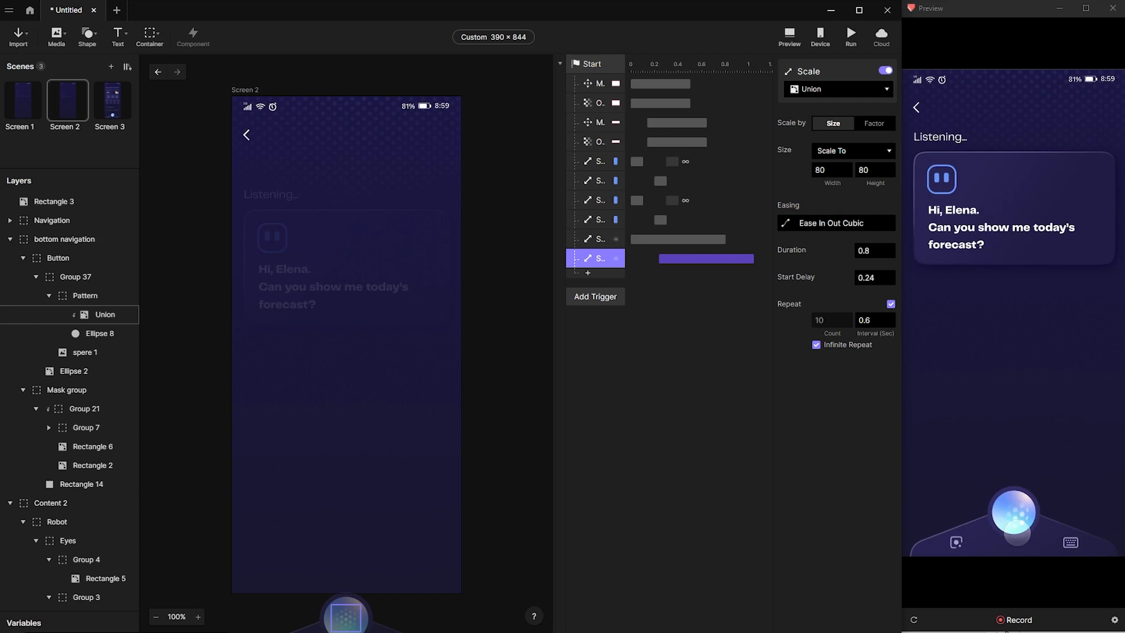
Set the origin of the Union layer in the Pattern group to its centre, 50, 50.
{"action": "left_click", "coordinate": [623, 351]}
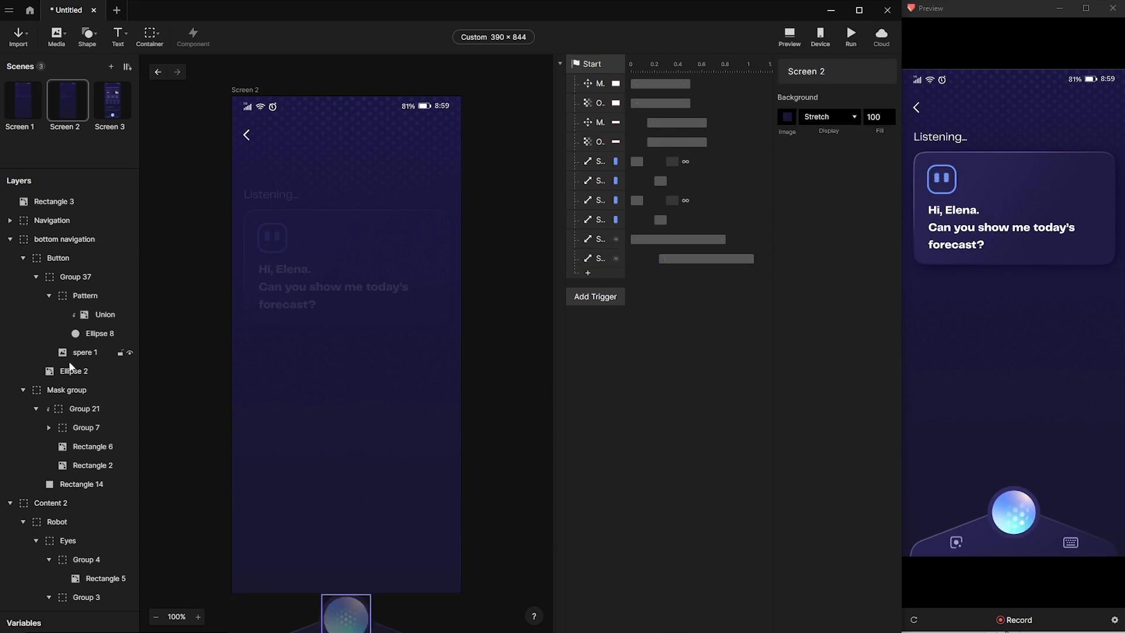
{"action": "left_click", "coordinate": [91, 316]}
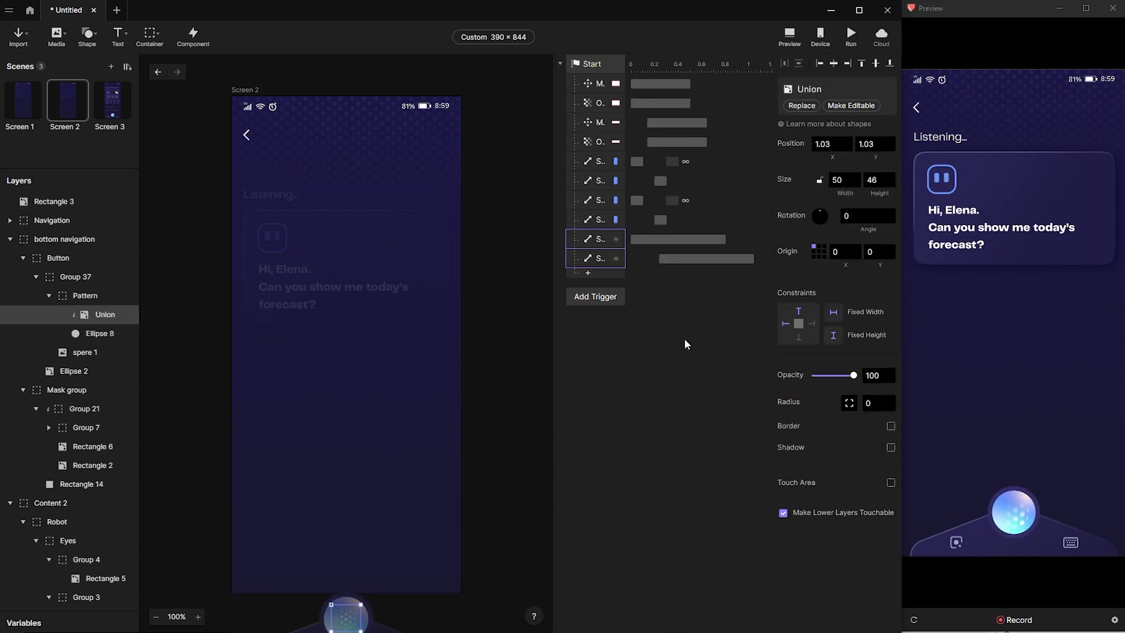
{"action": "left_click", "coordinate": [819, 252]}
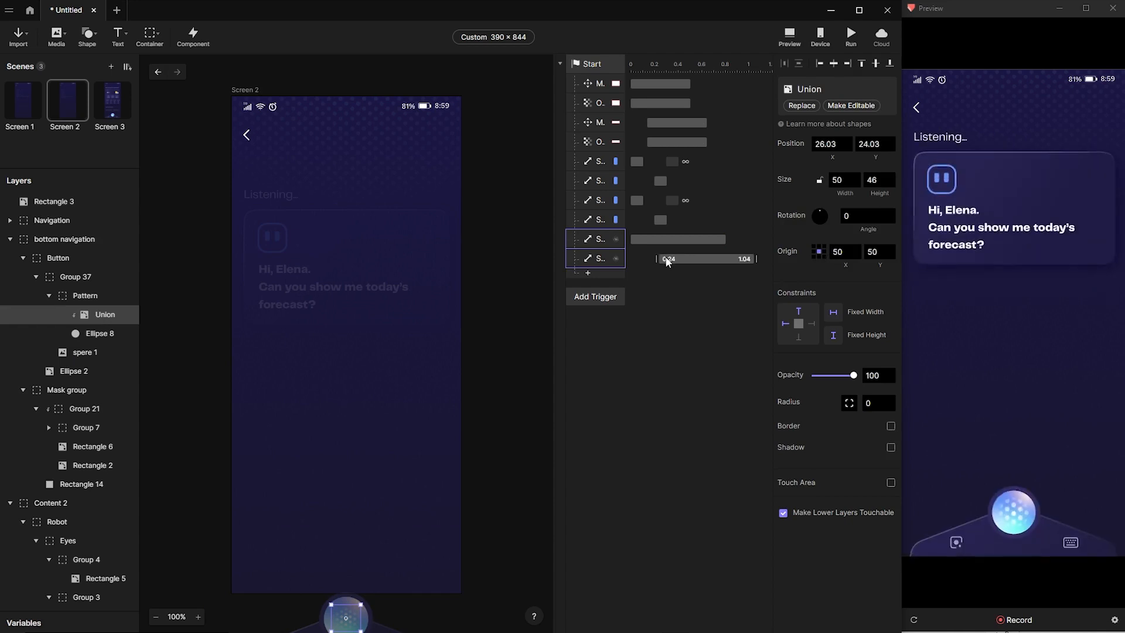
Set the start delay of the 50 × 46 Union Scale response to 0.5 seconds.
{"action": "left_click", "coordinate": [649, 240]}
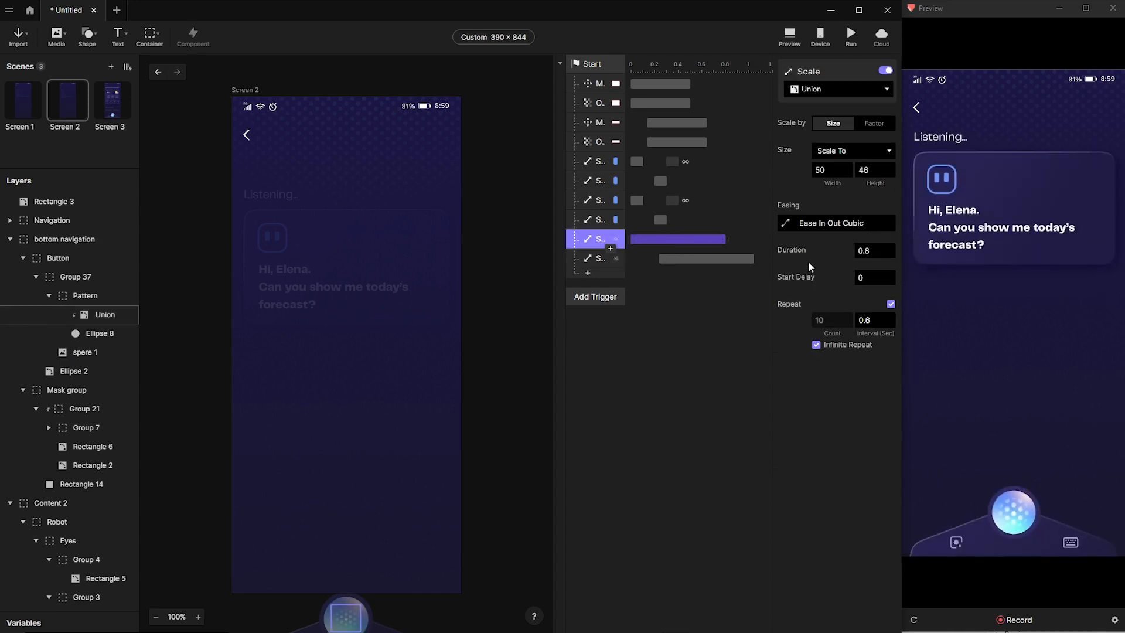
{"action": "left_click", "coordinate": [868, 277]}
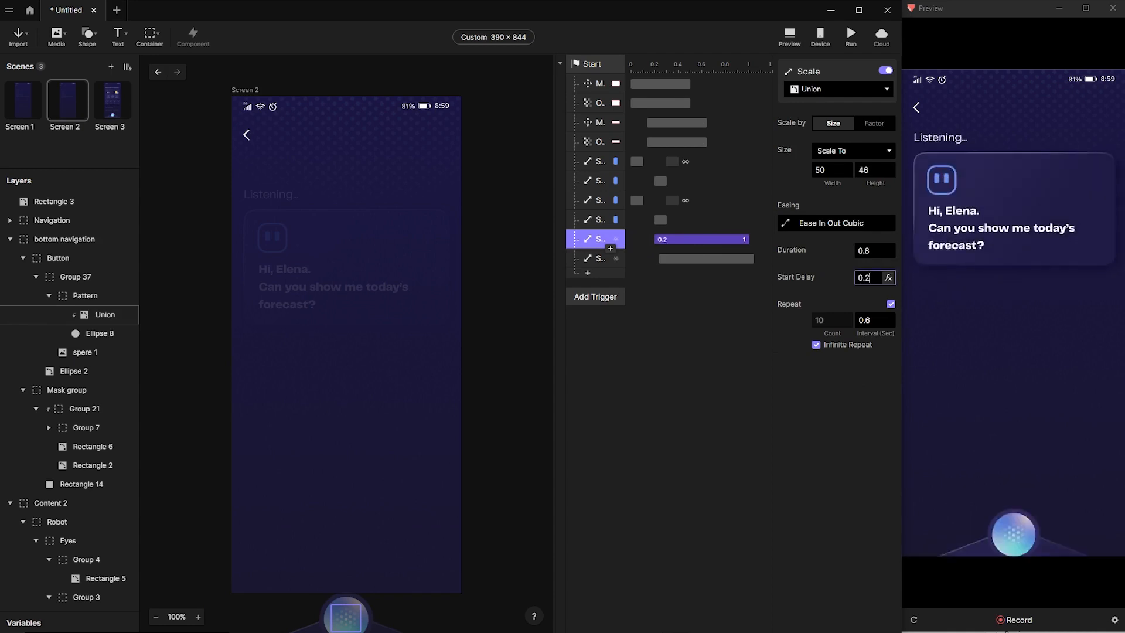
{"action": "type", "text": ".5"}
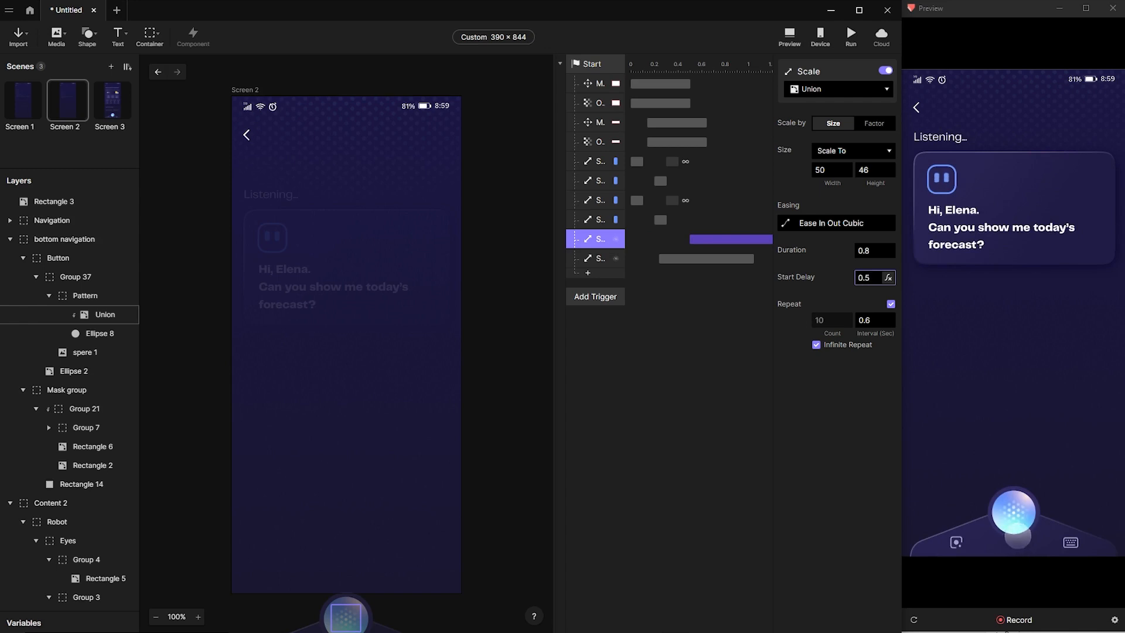
{"action": "left_click", "coordinate": [692, 326]}
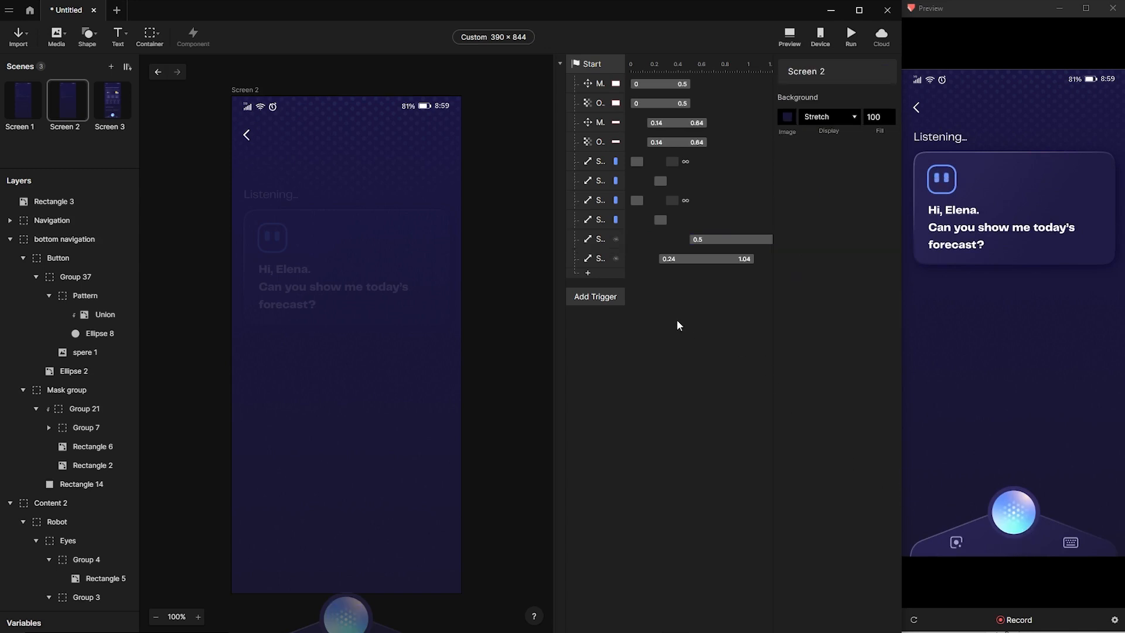
Insert a Rotate response after the 50 × 46 Union Scale response and target it at the Pattern group.
{"action": "left_click", "coordinate": [614, 246]}
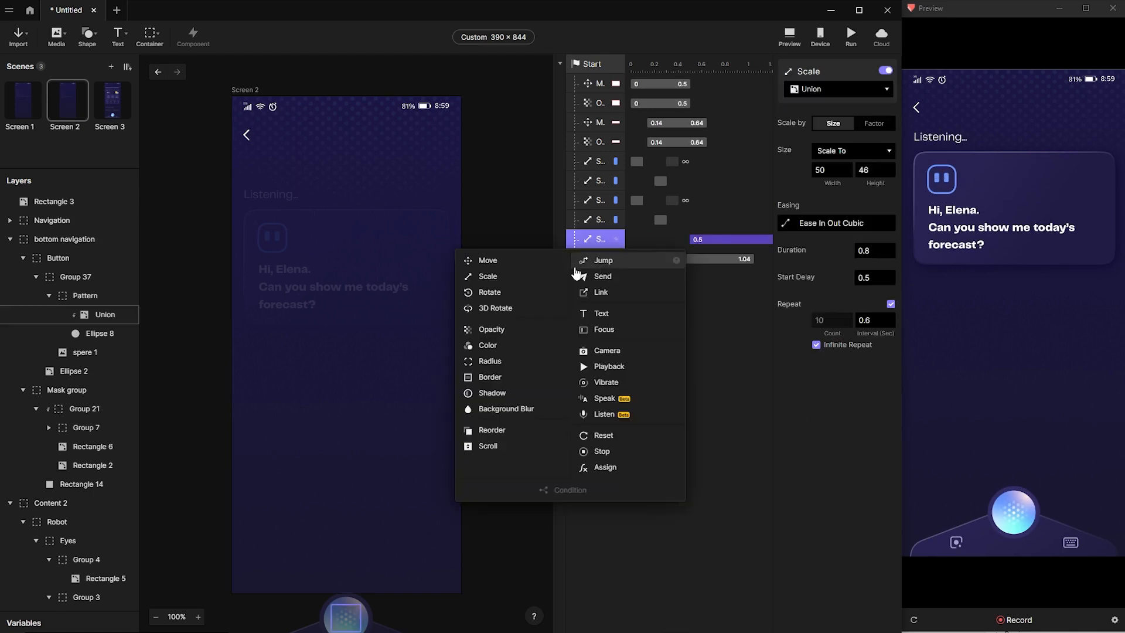
{"action": "left_click", "coordinate": [491, 292]}
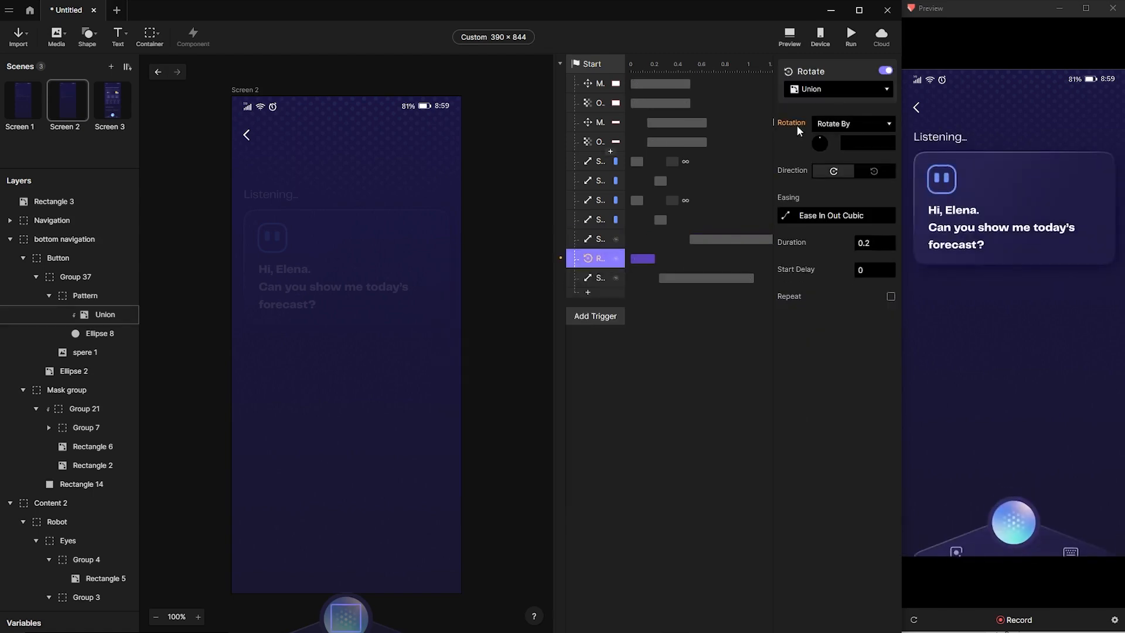
{"action": "left_click", "coordinate": [851, 88]}
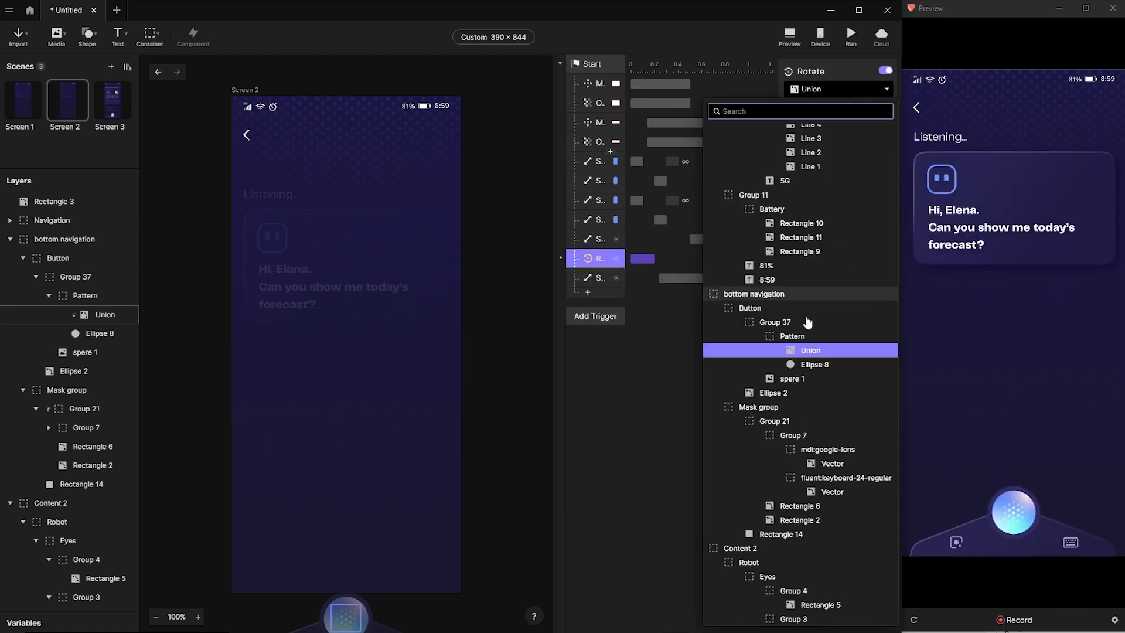
{"action": "left_click", "coordinate": [791, 336]}
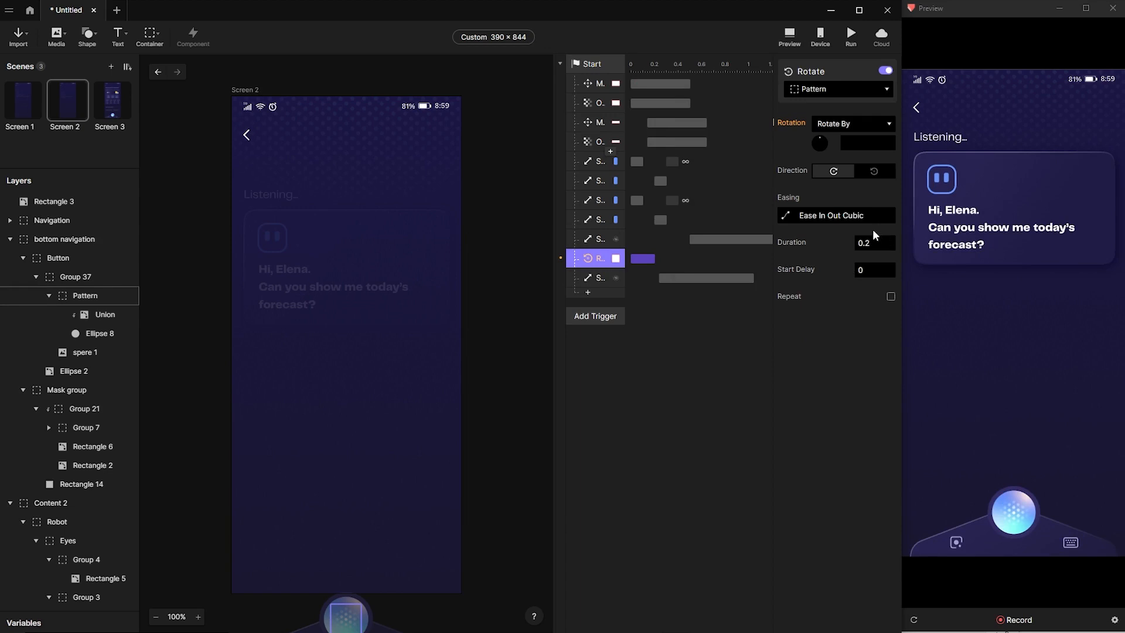
Set the Pattern Rotate response to rotate by 360 over a duration of 5 seconds.
{"action": "left_click", "coordinate": [862, 142]}
{"action": "key", "text": "Return"}
{"action": "left_click_drag", "start_coordinate": [874, 243], "coordinate": [856, 245]}
{"action": "type", "text": "5"}
{"action": "key", "text": "Return"}
Turn on infinite repeat for the Pattern group's Rotate response.
{"action": "left_click", "coordinate": [890, 296]}
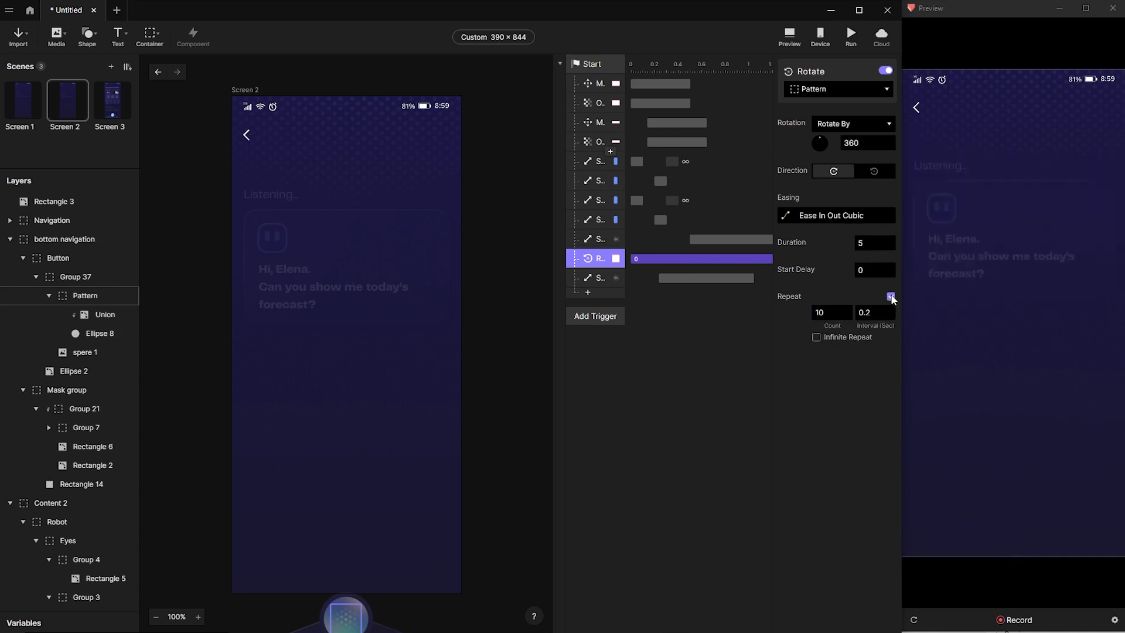
{"action": "left_click", "coordinate": [816, 337]}
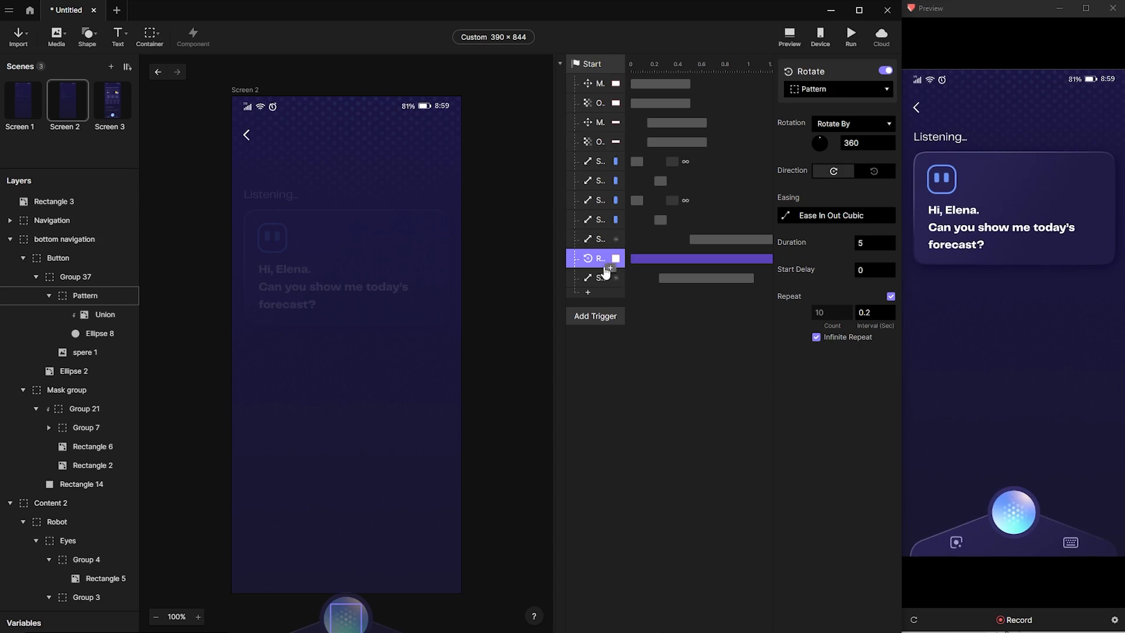
{"action": "left_click", "coordinate": [641, 371]}
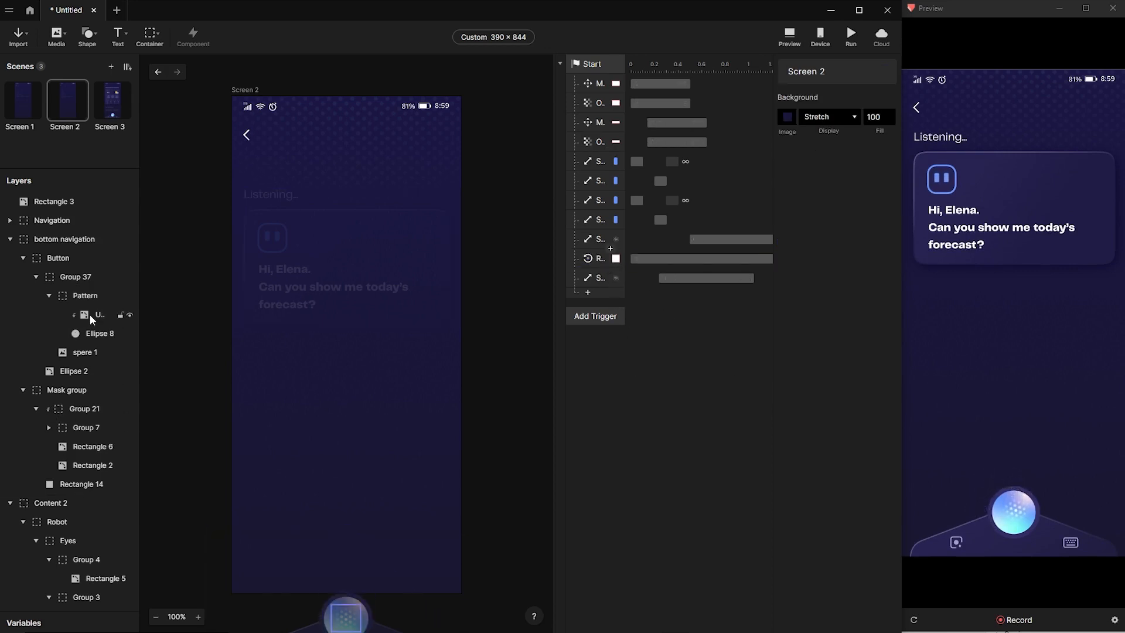
On Screen 2, set the Pattern group's origin to its centre (50, 50) and the bottom navigation's opacity to 0.
{"action": "left_click", "coordinate": [89, 297]}
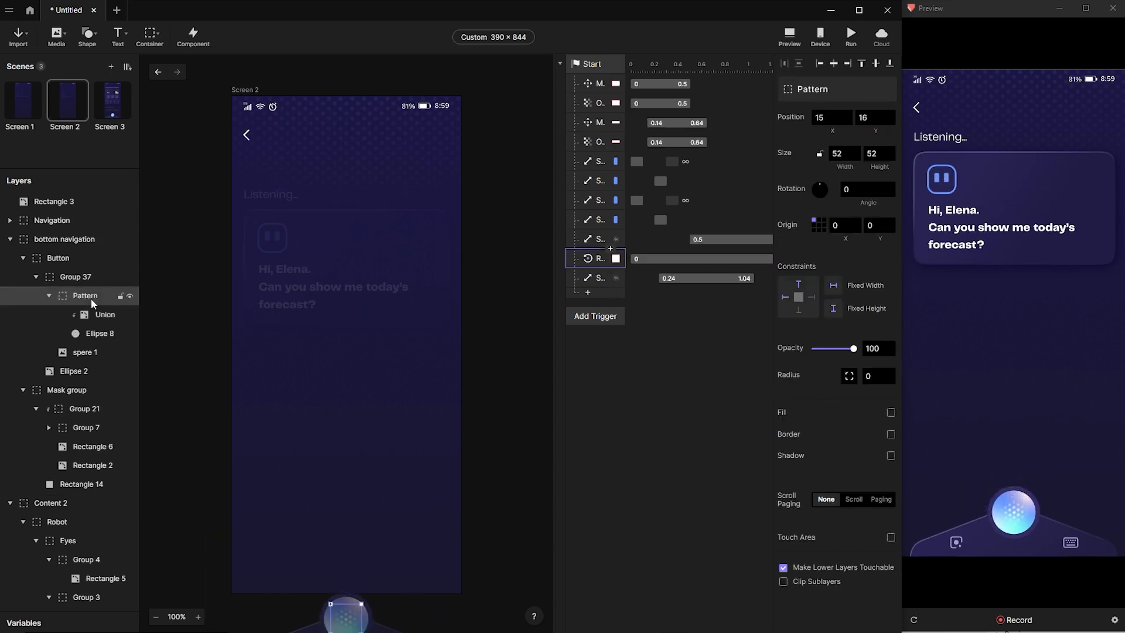
{"action": "left_click", "coordinate": [819, 225]}
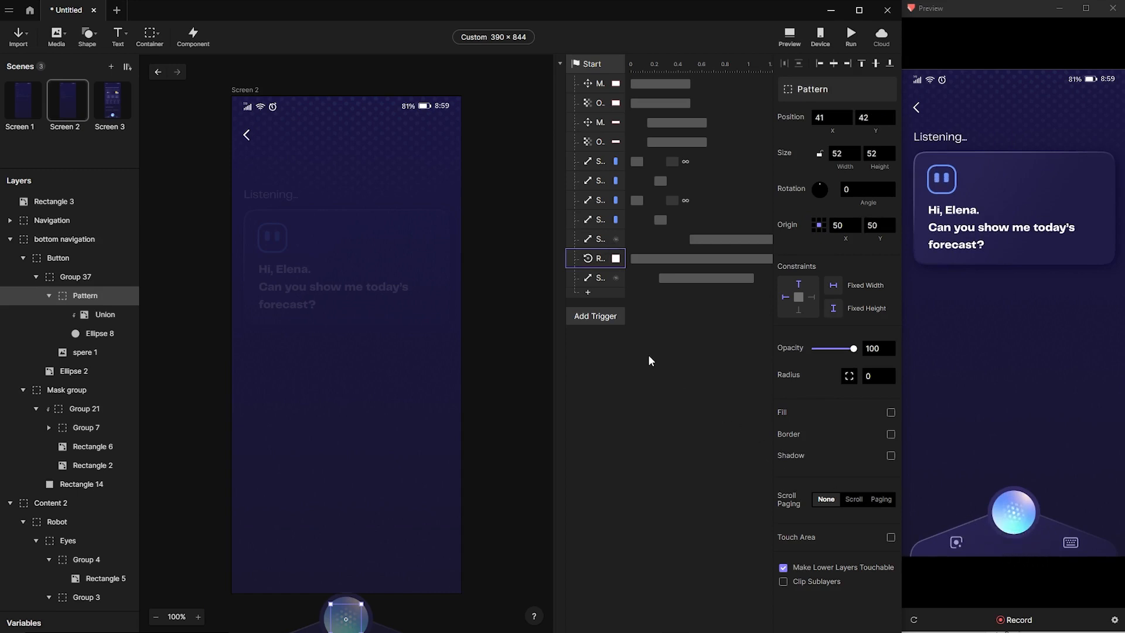
{"action": "left_click", "coordinate": [421, 611]}
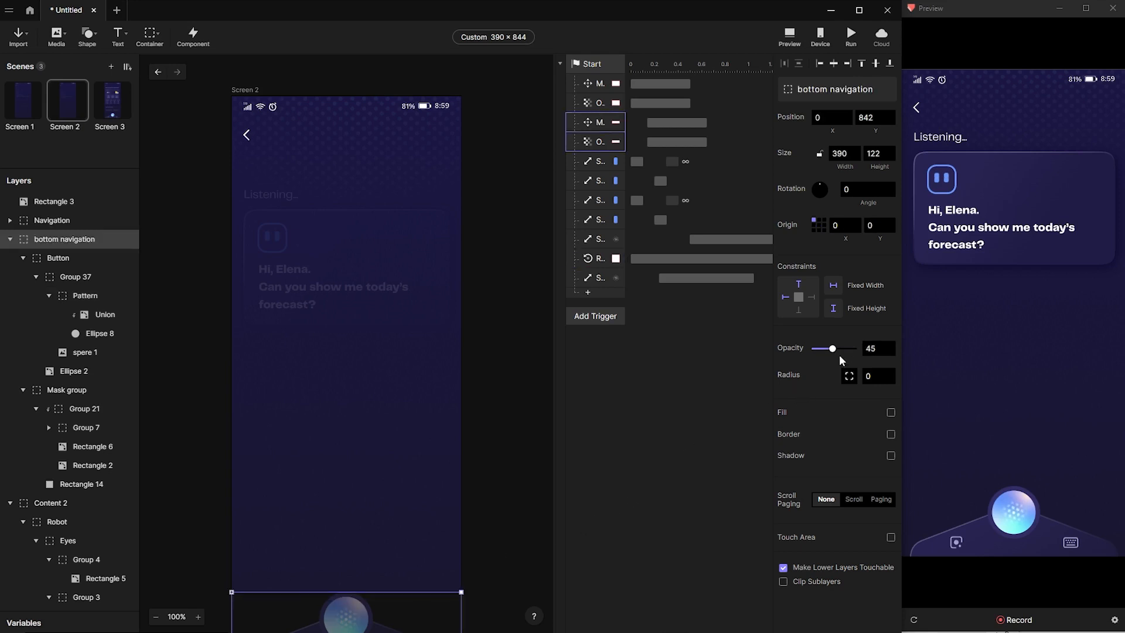
{"action": "left_click_drag", "start_coordinate": [832, 348], "coordinate": [789, 348]}
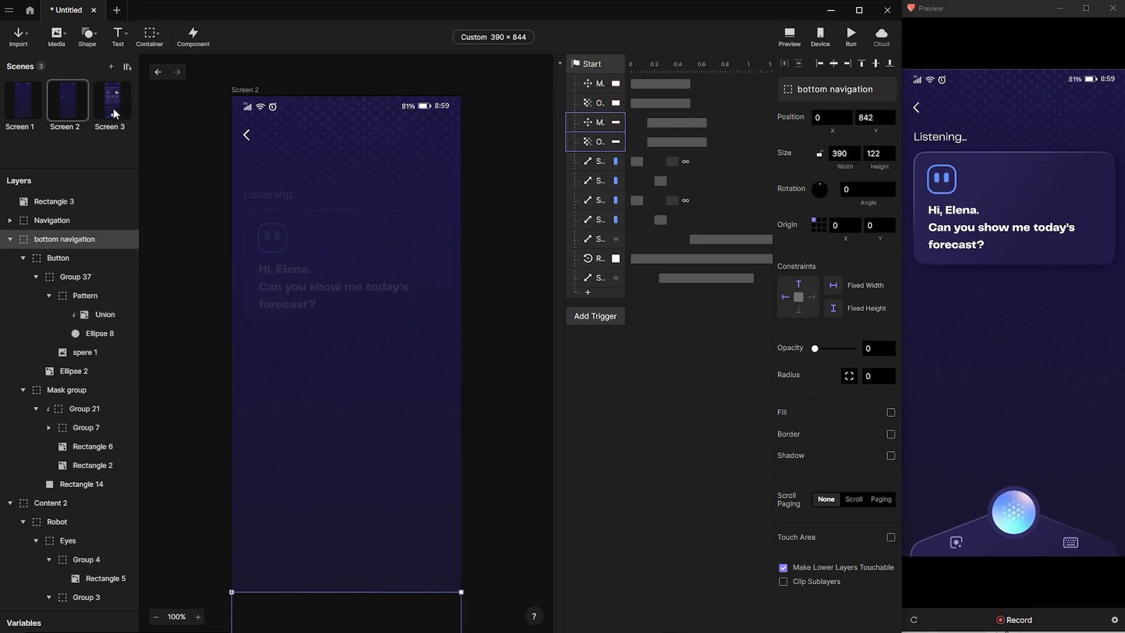
On Screen 1, make the greeting text in Content 1 editable and copy its full wording.
{"action": "left_click", "coordinate": [24, 99]}
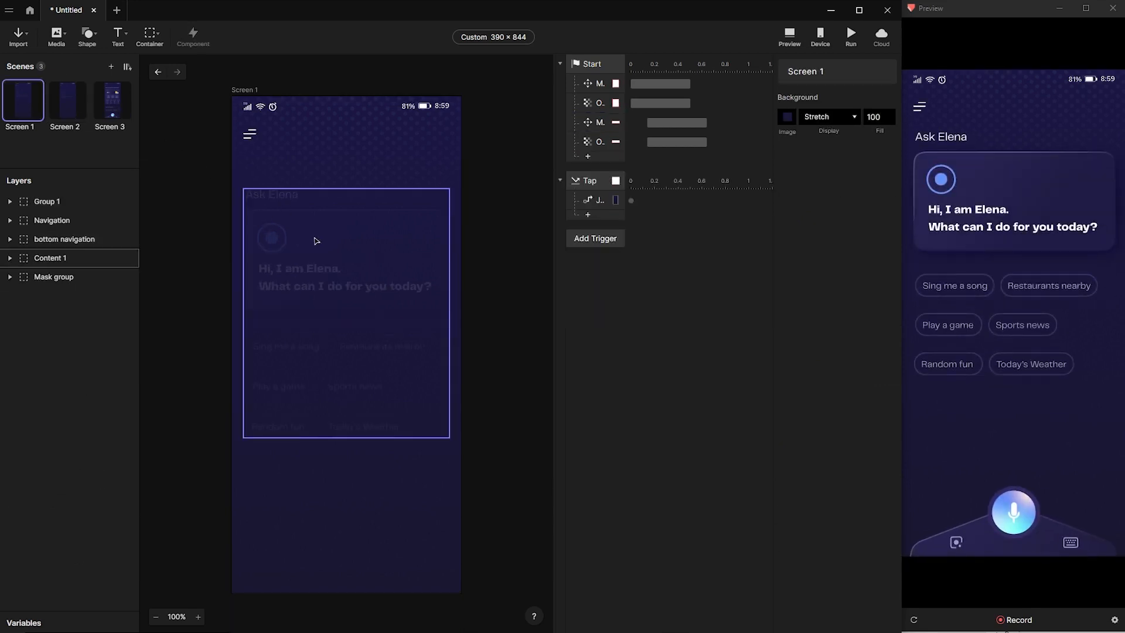
{"action": "left_click", "coordinate": [291, 280]}
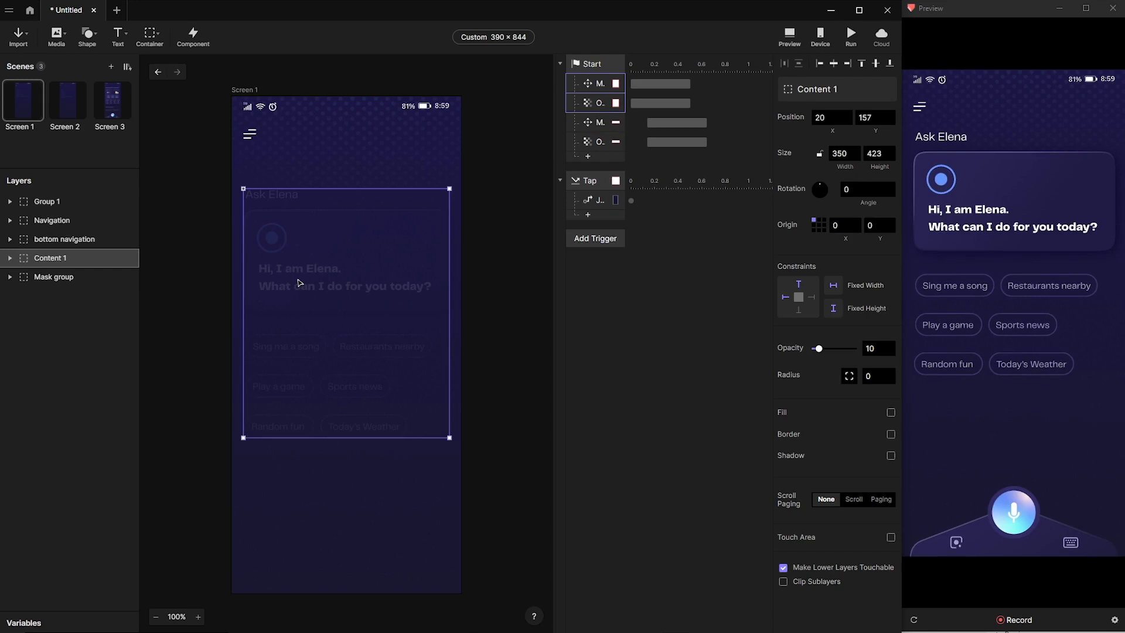
{"action": "double_click", "coordinate": [299, 283]}
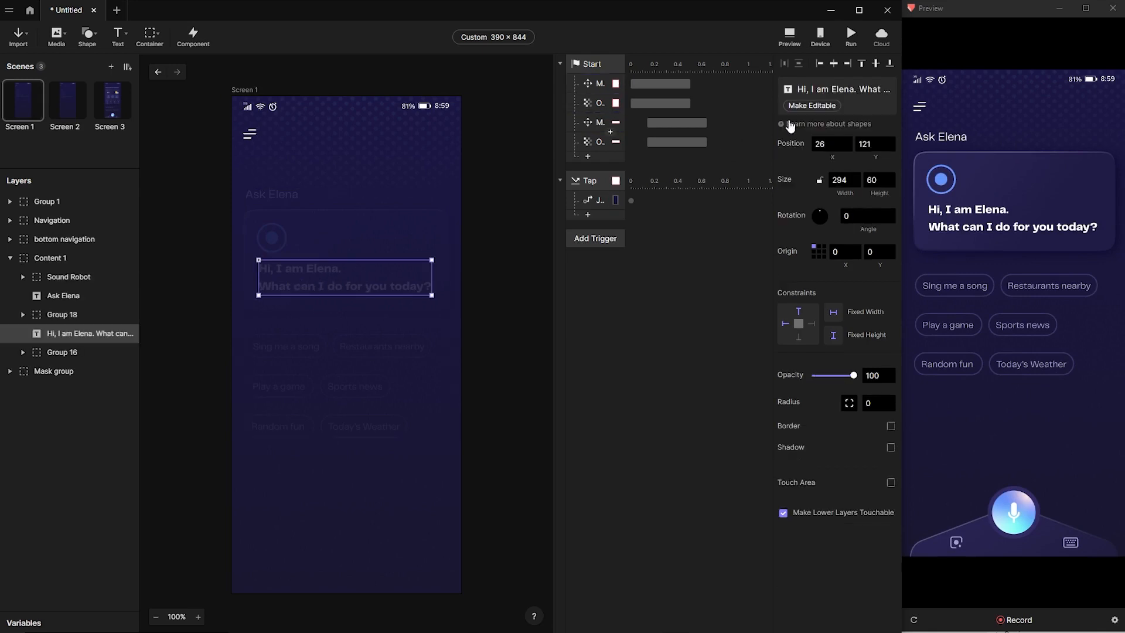
{"action": "left_click", "coordinate": [814, 105]}
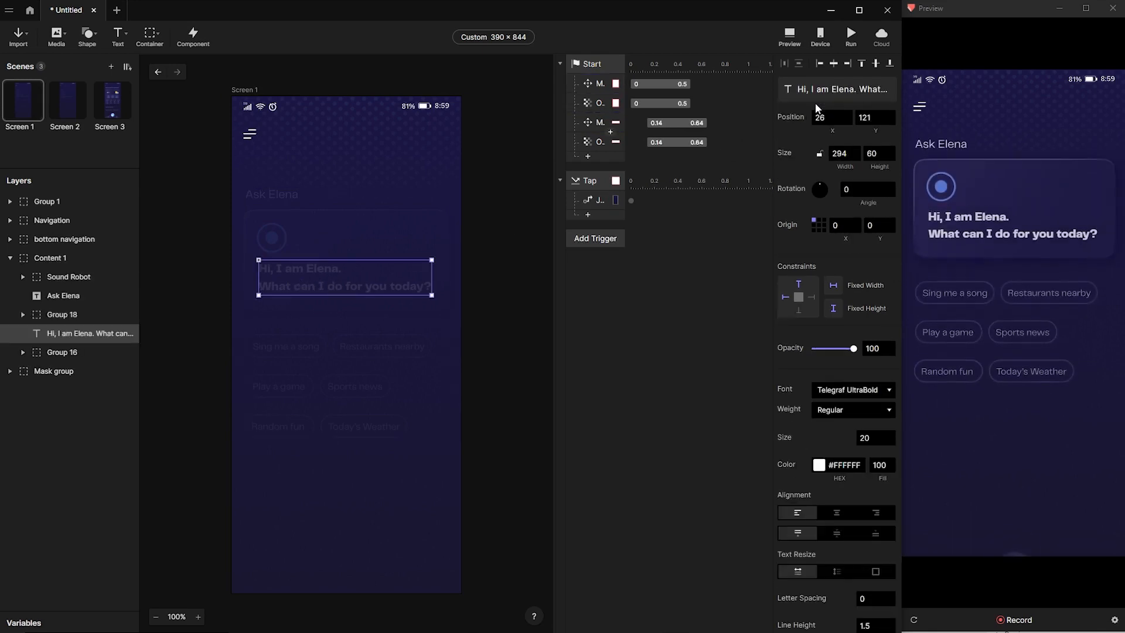
{"action": "double_click", "coordinate": [331, 287]}
{"action": "key", "text": "ctrl+c"}
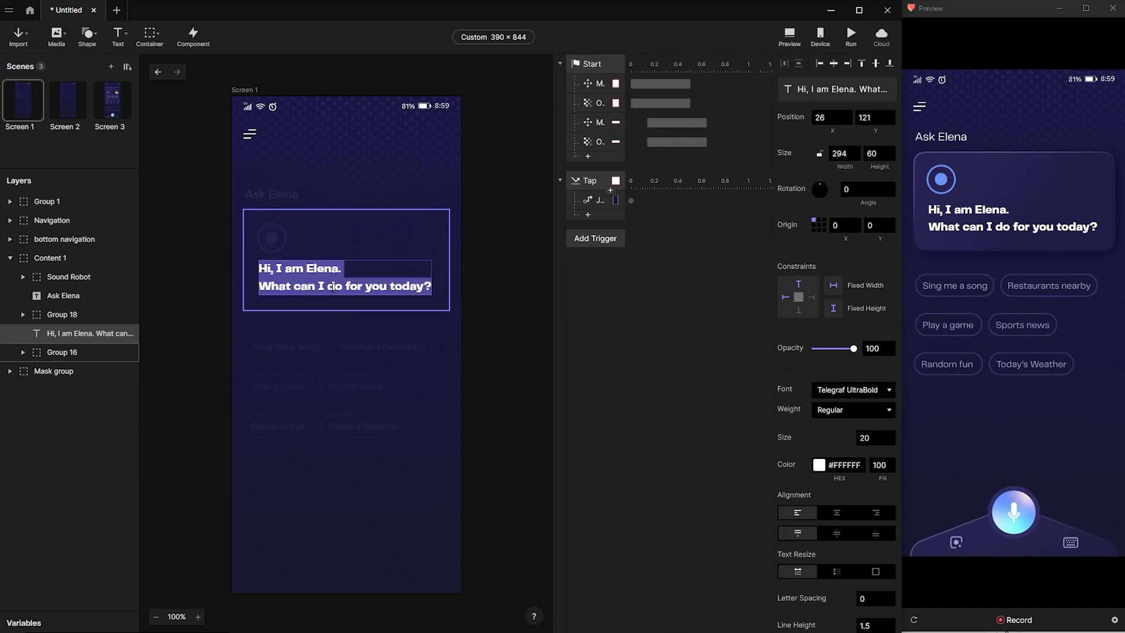
{"action": "key", "text": "Escape"}
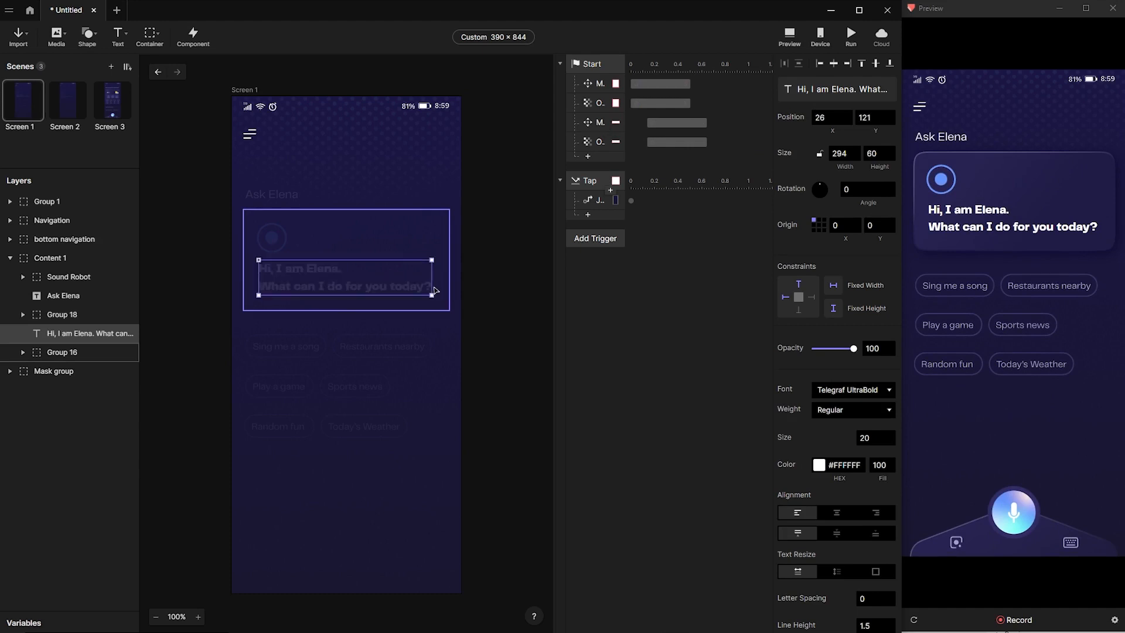
Add a Speak response to Screen 1's Start trigger and paste the copied greeting as its spoken text.
{"action": "left_click", "coordinate": [587, 160]}
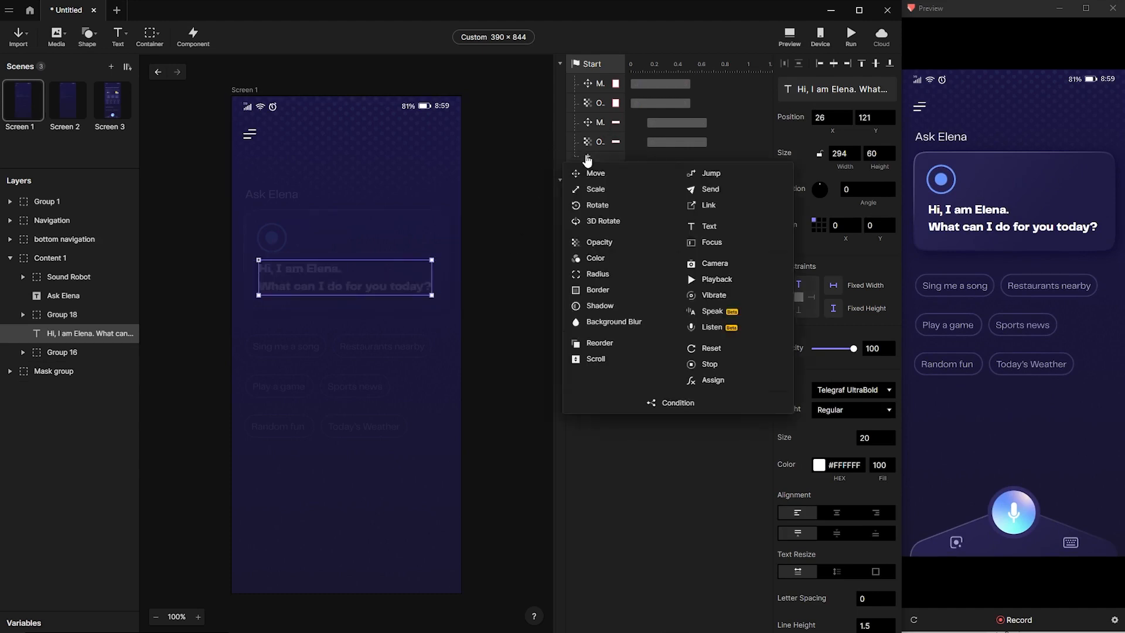
{"action": "left_click", "coordinate": [711, 313]}
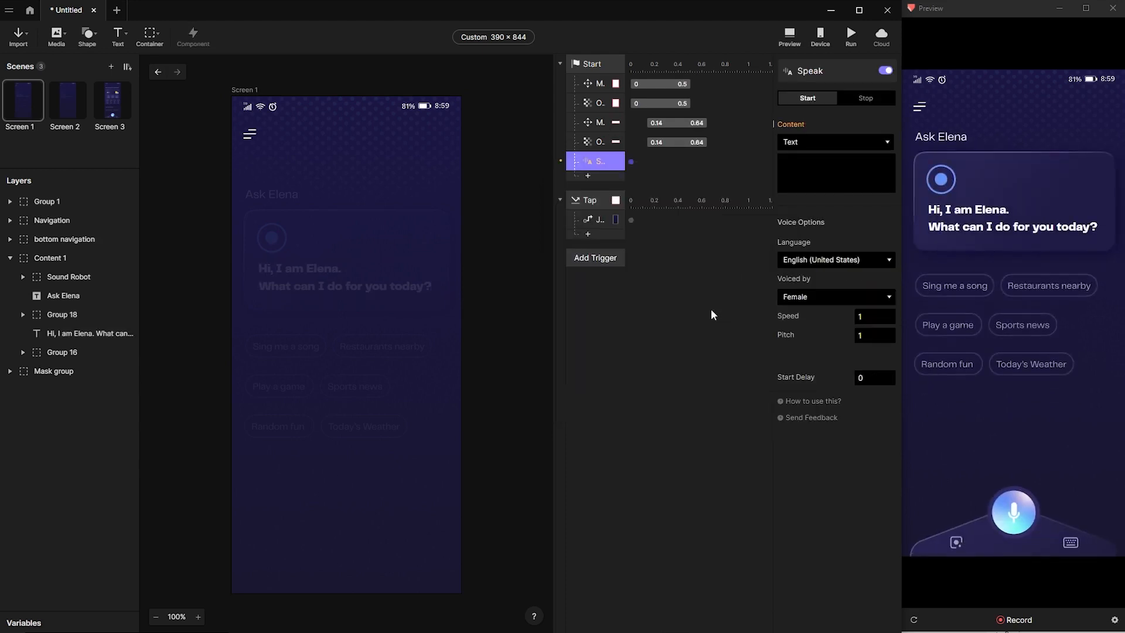
{"action": "left_click", "coordinate": [782, 162]}
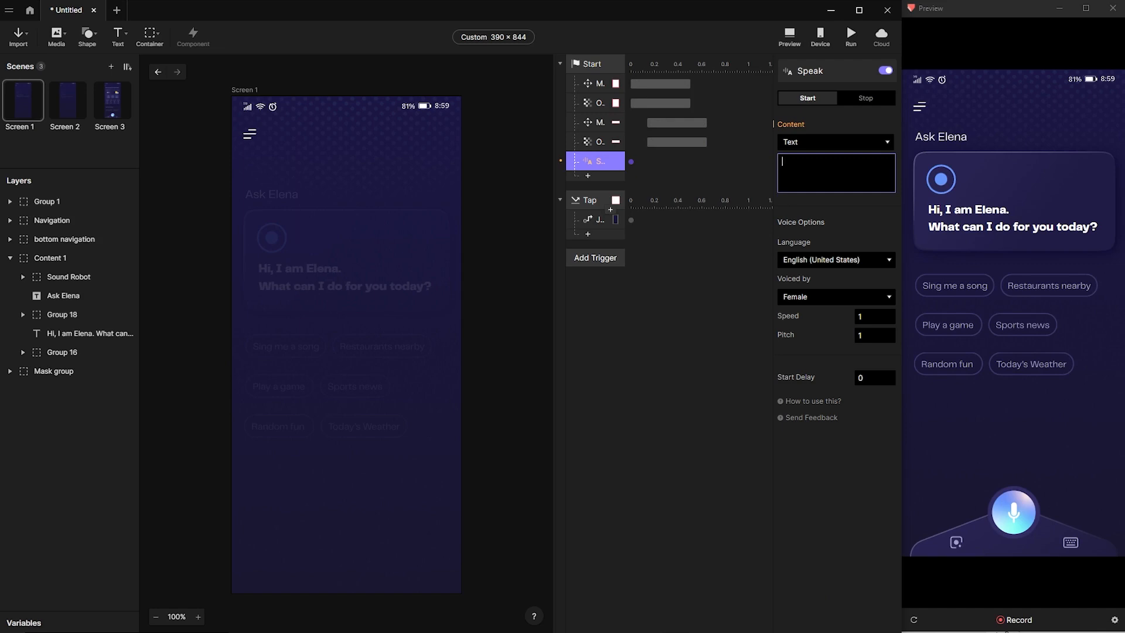
{"action": "key", "text": "ctrl+v"}
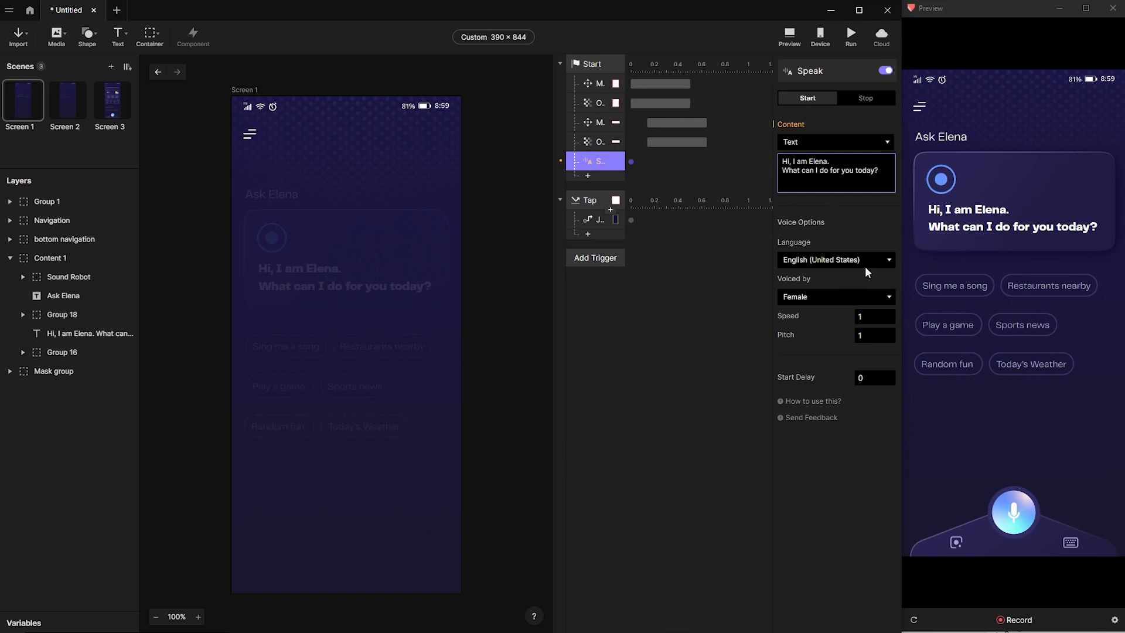
Examine the Speak response's voice and language options, then run the prototype.
{"action": "left_click", "coordinate": [835, 295]}
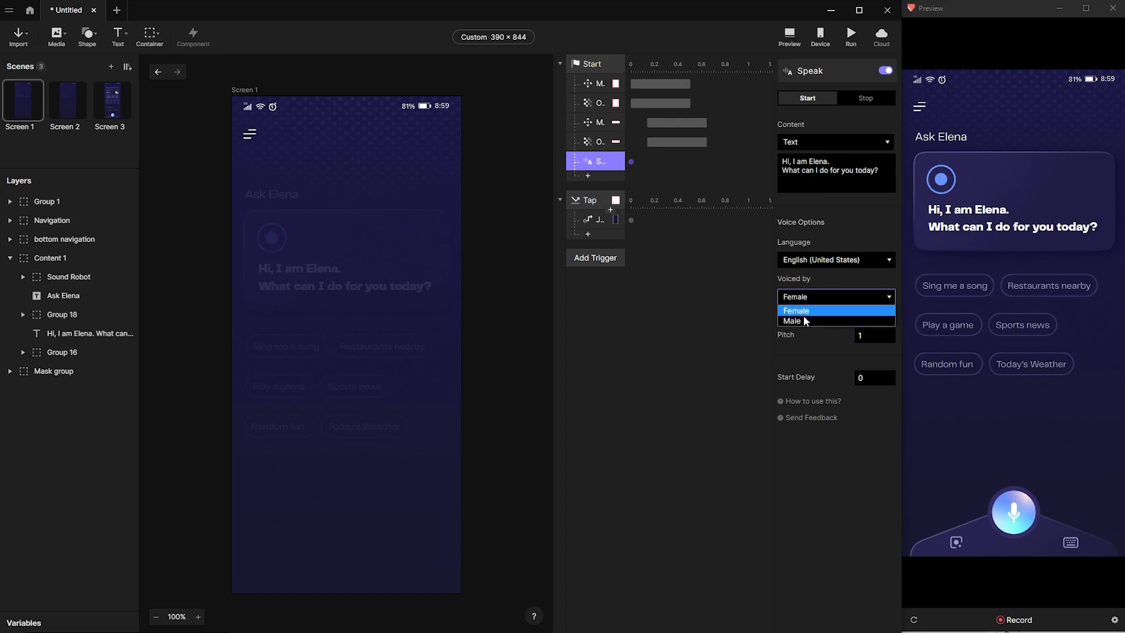
{"action": "left_click", "coordinate": [799, 335]}
{"action": "left_click", "coordinate": [835, 259]}
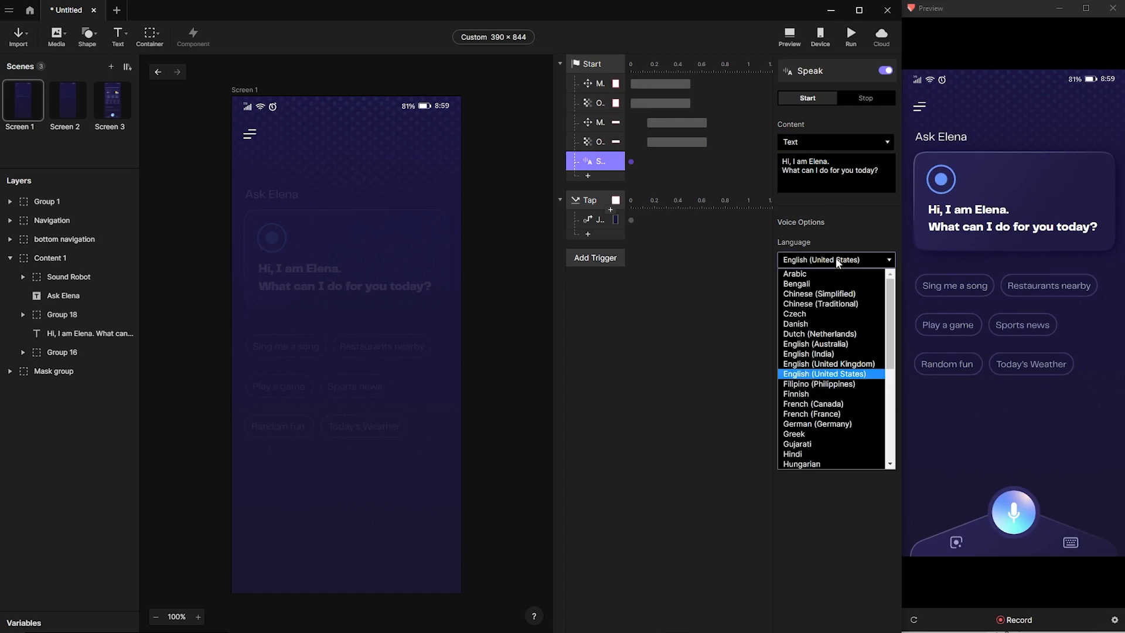
{"action": "left_click", "coordinate": [744, 314]}
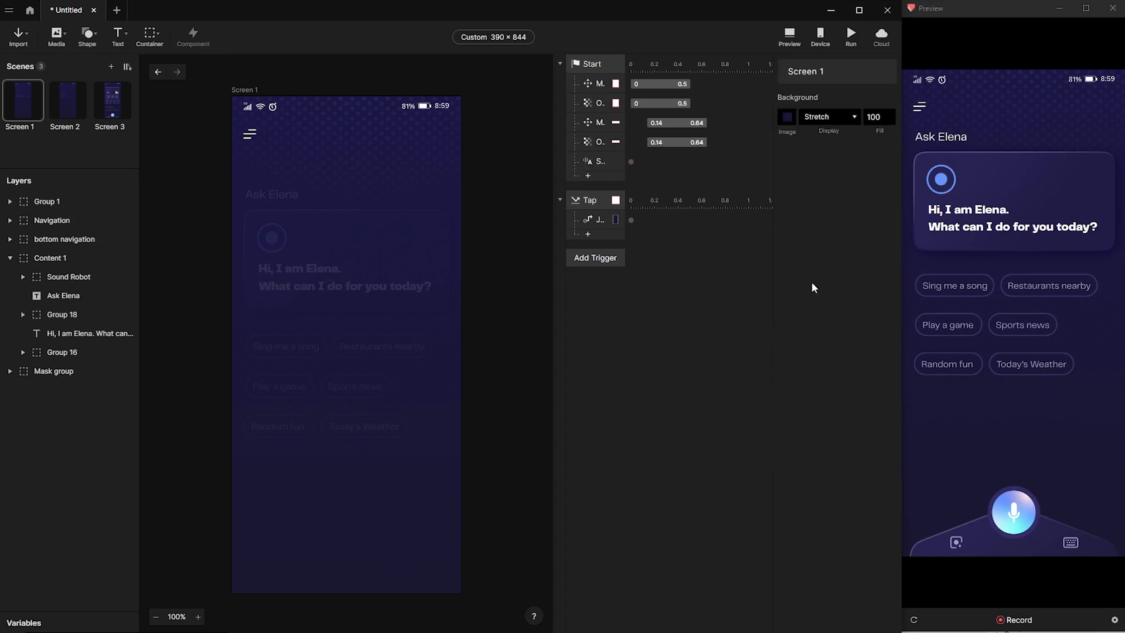
{"action": "left_click", "coordinate": [595, 161]}
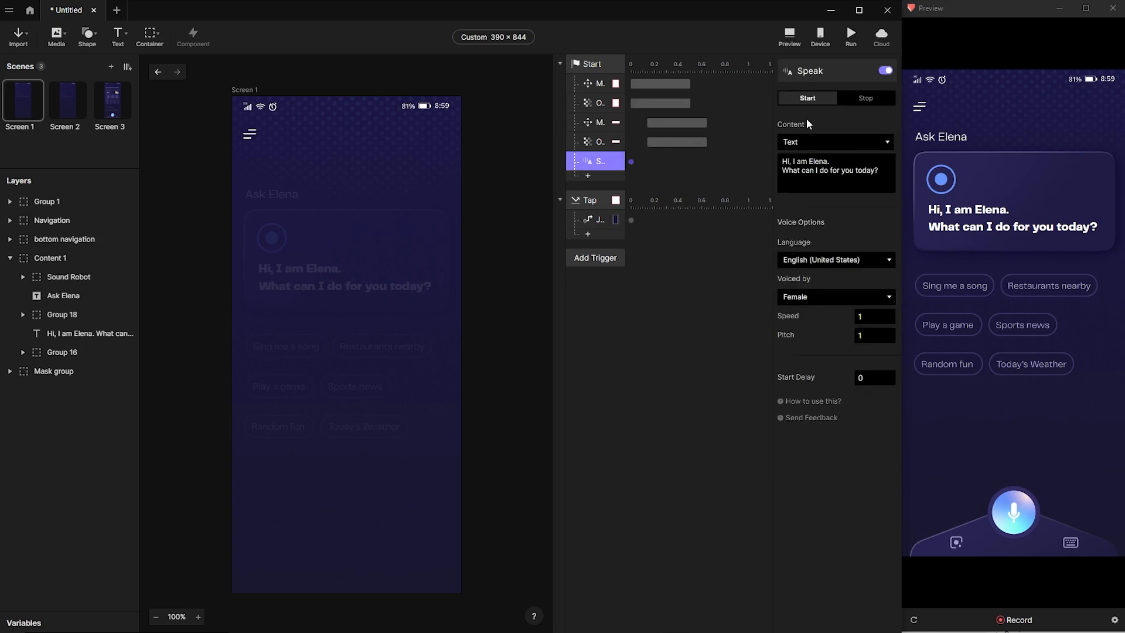
{"action": "left_click", "coordinate": [851, 36]}
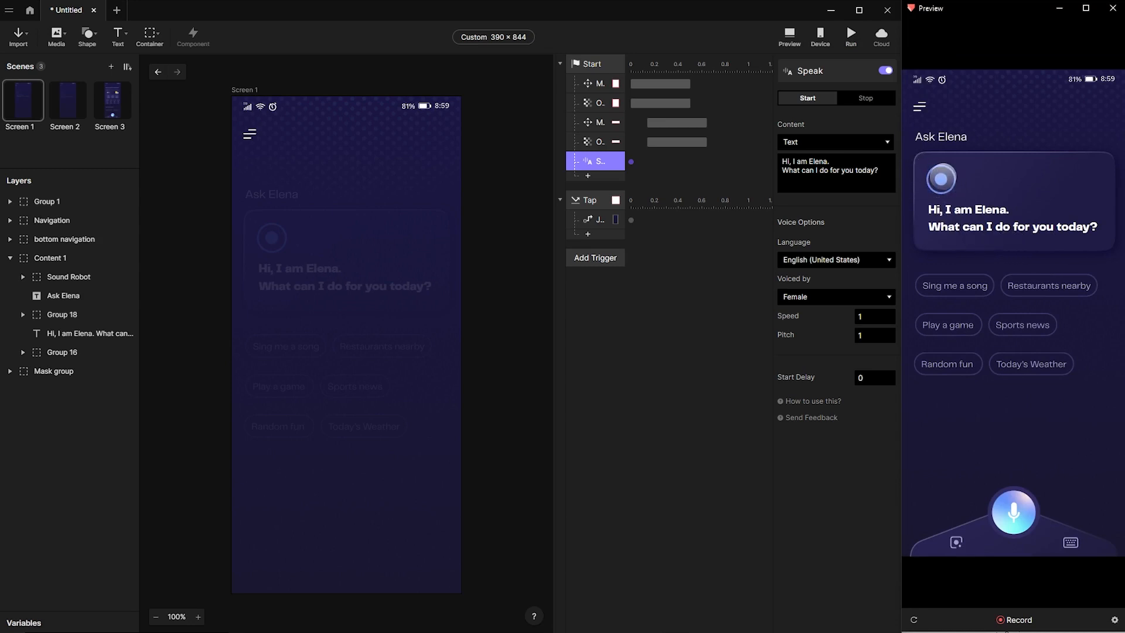
Add a Scale response to Screen 1's Start trigger and target it at Rectangle 5 of the Sound Robot.
{"action": "left_click", "coordinate": [588, 175]}
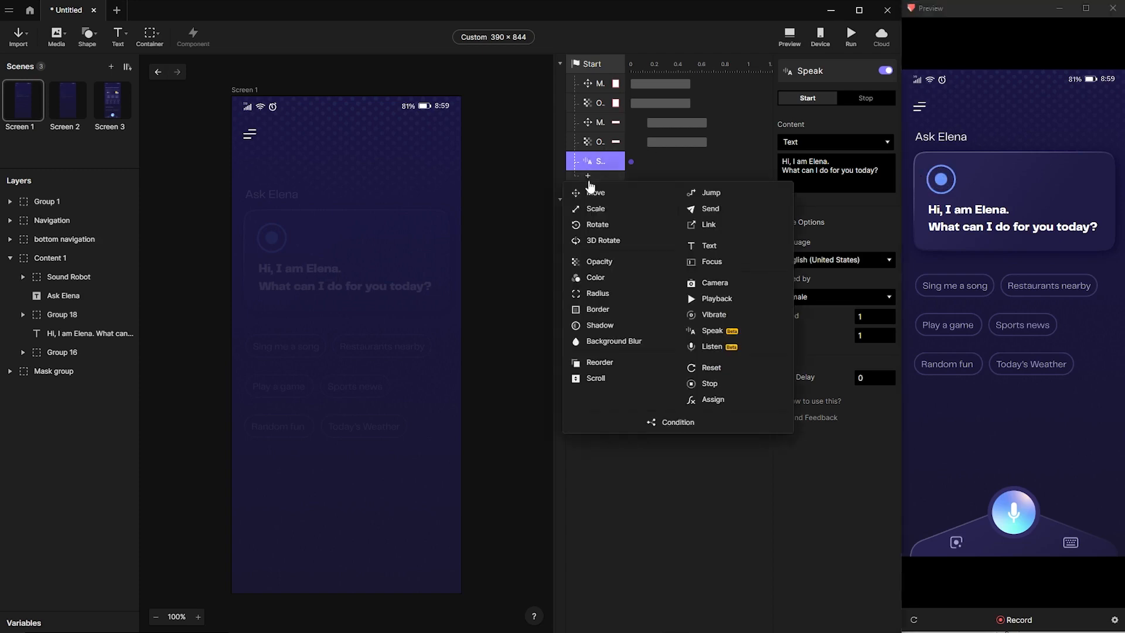
{"action": "left_click", "coordinate": [592, 207]}
{"action": "left_click", "coordinate": [884, 89]}
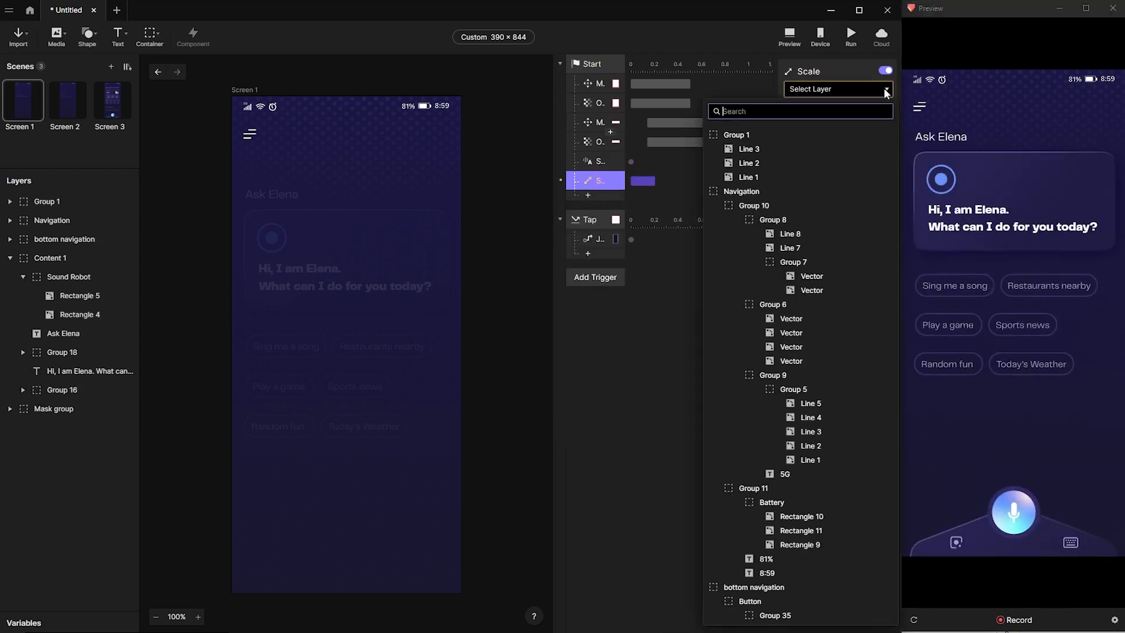
{"action": "scroll", "coordinate": [781, 292], "scroll_direction": "down", "scroll_amount": 10}
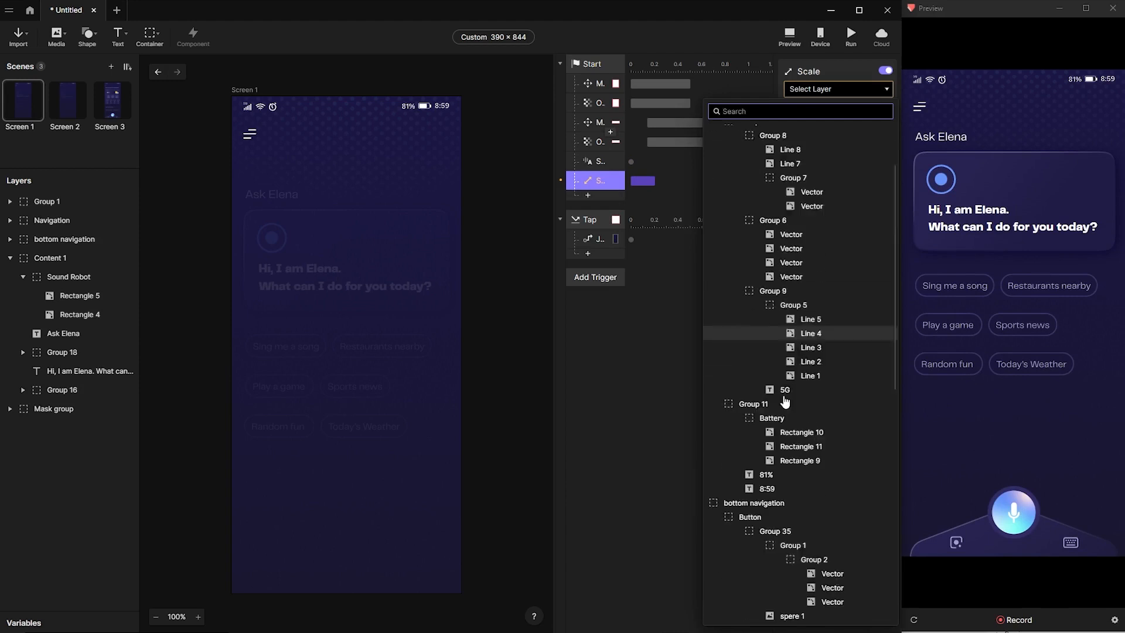
{"action": "left_click", "coordinate": [786, 368]}
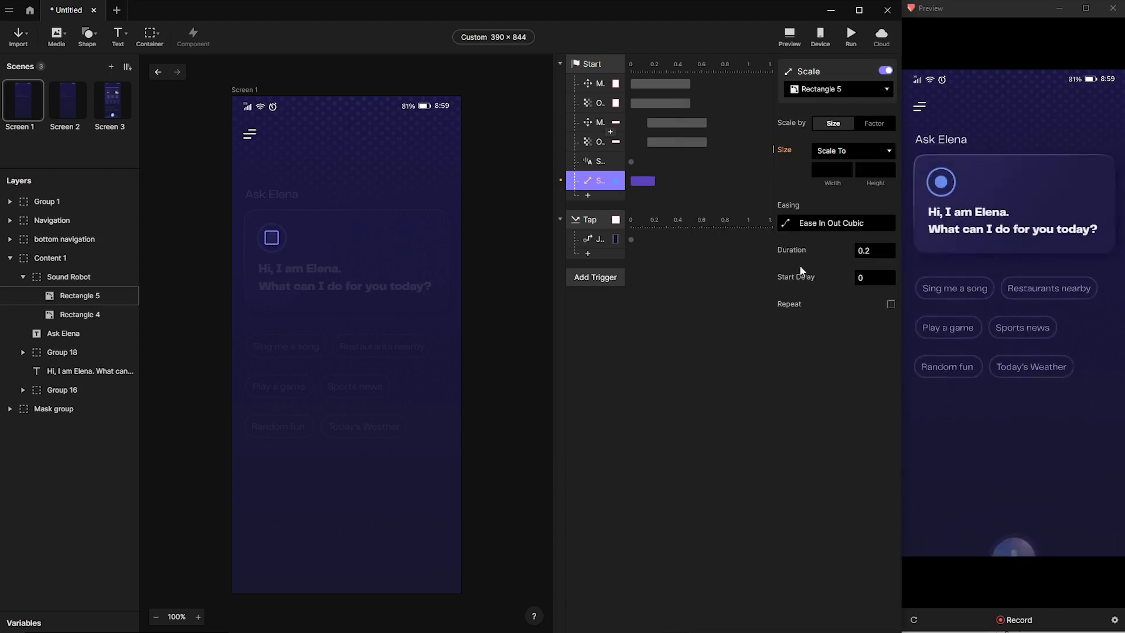
Set the Rectangle 5 Scale response to scale to 22 × 22 over a duration of 0.1 seconds.
{"action": "left_click", "coordinate": [829, 169]}
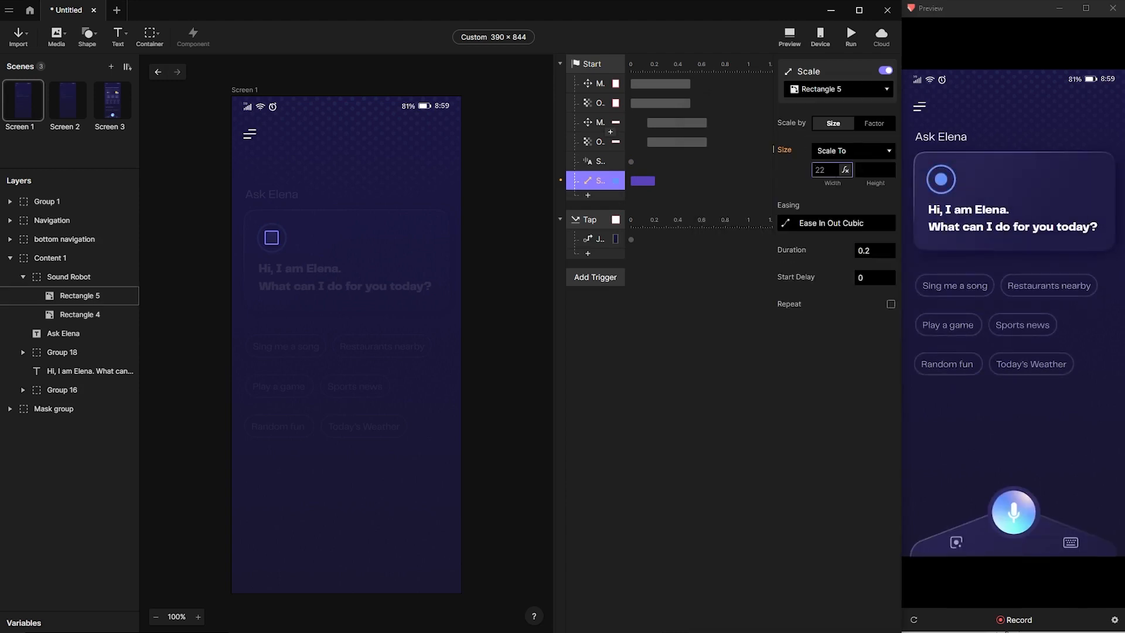
{"action": "type", "text": "22"}
{"action": "key", "text": "Tab"}
{"action": "type", "text": "22"}
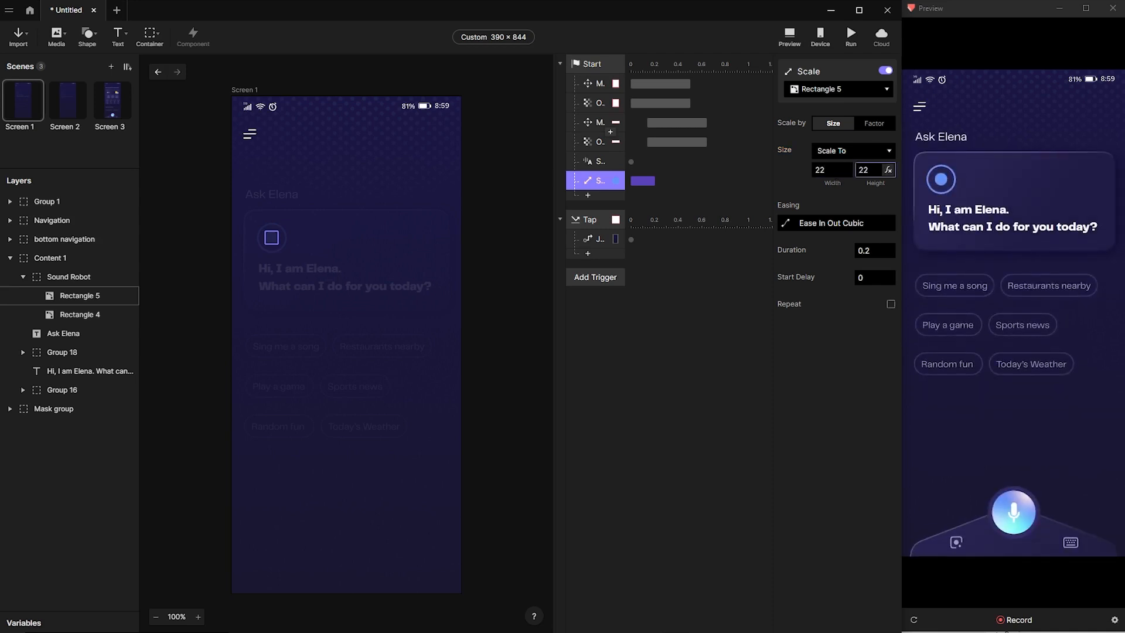
{"action": "left_click", "coordinate": [890, 253]}
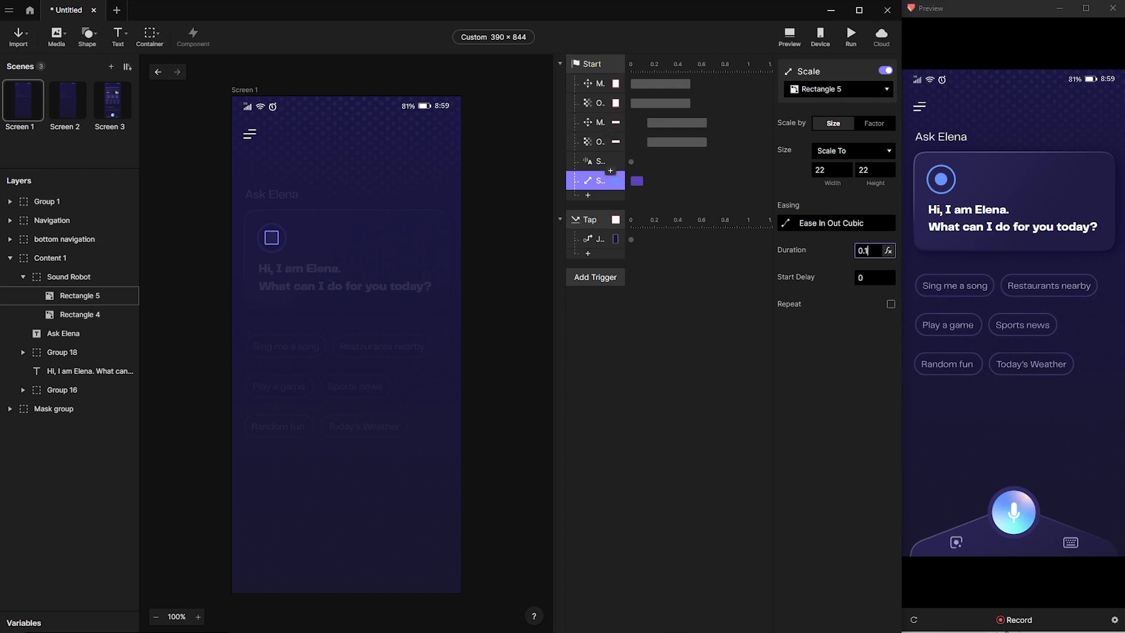
Disable the Speak response in Screen 1's Start trigger.
{"action": "left_click", "coordinate": [594, 163]}
{"action": "left_click", "coordinate": [885, 70]}
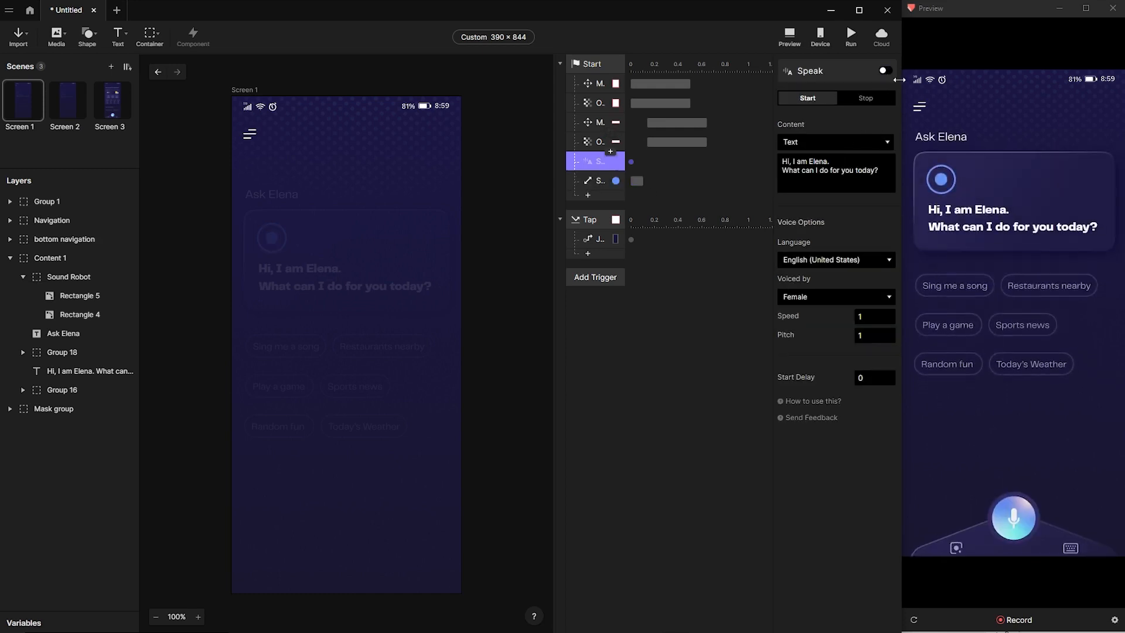
Add a second Scale response for Rectangle 5 that scales it to 28 × 28.
{"action": "left_click", "coordinate": [583, 183]}
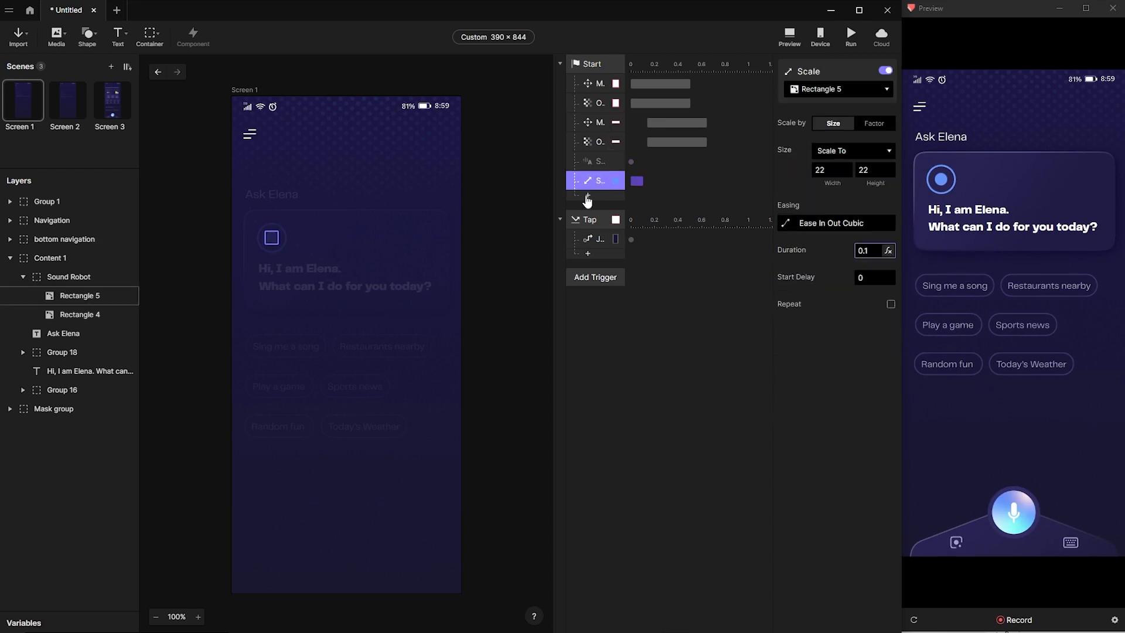
{"action": "left_click", "coordinate": [587, 198]}
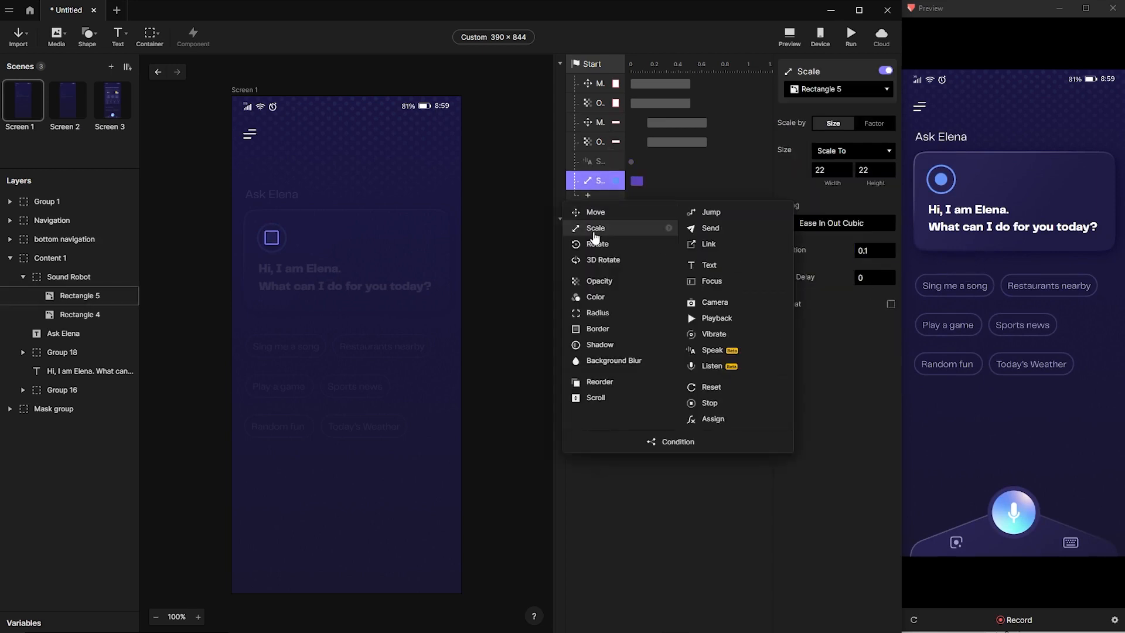
{"action": "left_click", "coordinate": [594, 232]}
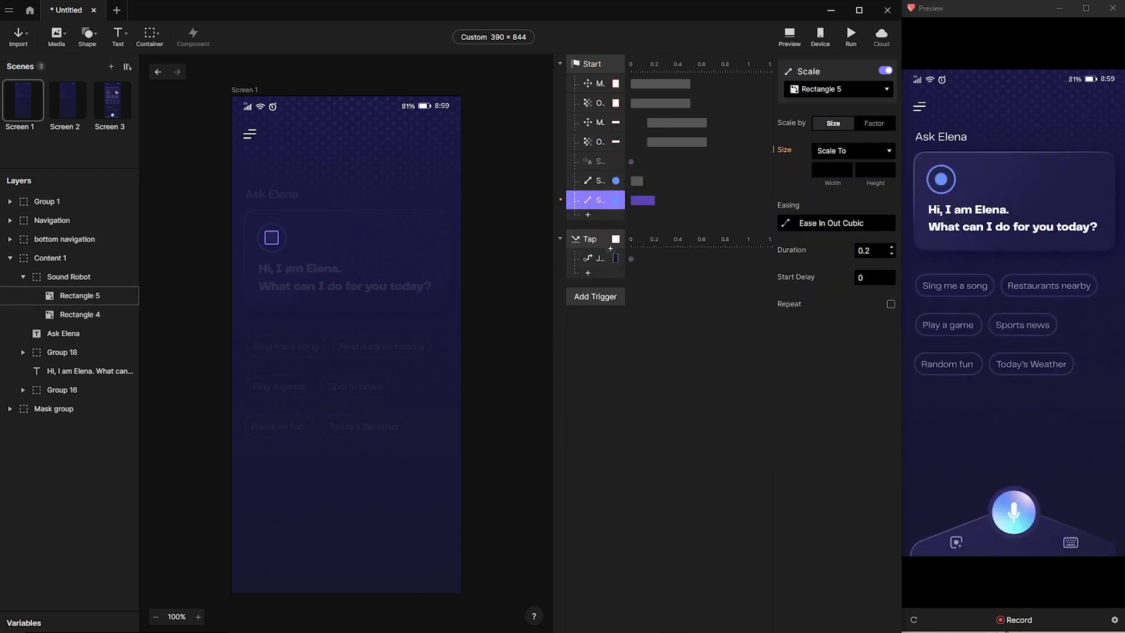
{"action": "left_click", "coordinate": [827, 170]}
{"action": "type", "text": "28"}
{"action": "key", "text": "Tab"}
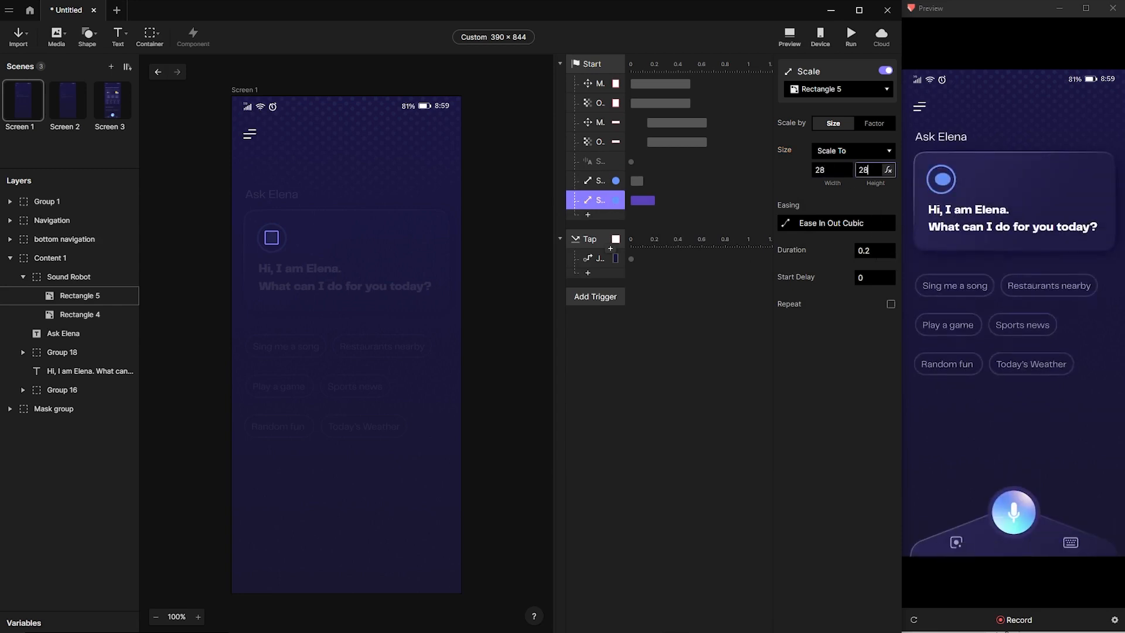
{"action": "key", "text": "Return"}
Set the 28 × 28 Scale response's duration to 0.1 seconds and its start delay to 0.4 seconds.
{"action": "left_click", "coordinate": [867, 250]}
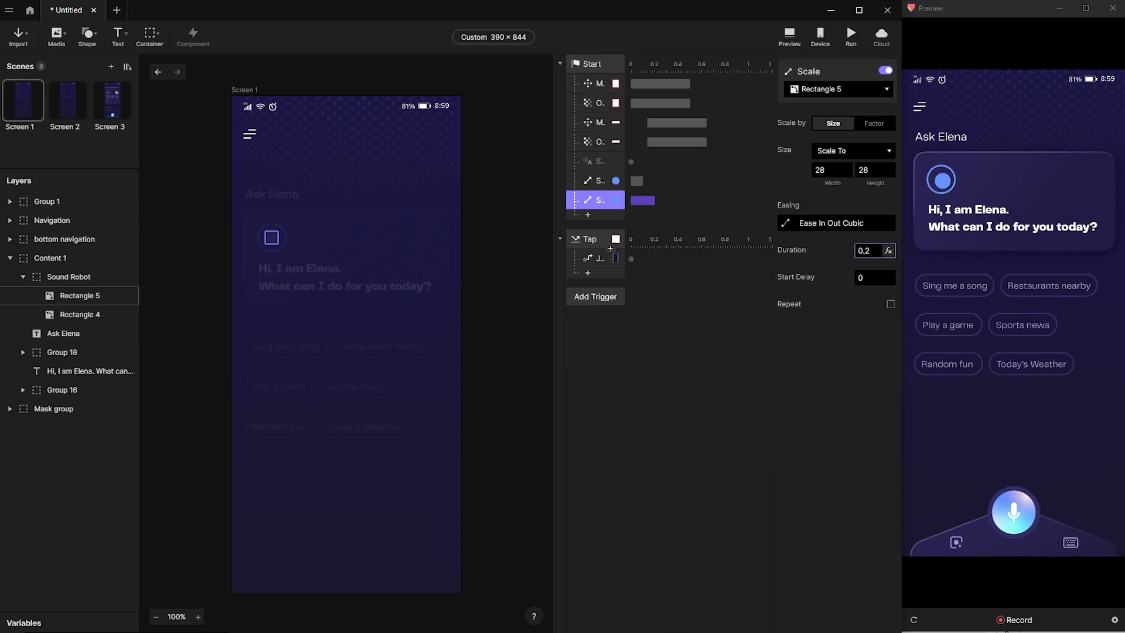
{"action": "key", "text": "BackSpace"}
{"action": "type", "text": "1"}
{"action": "key", "text": "Tab"}
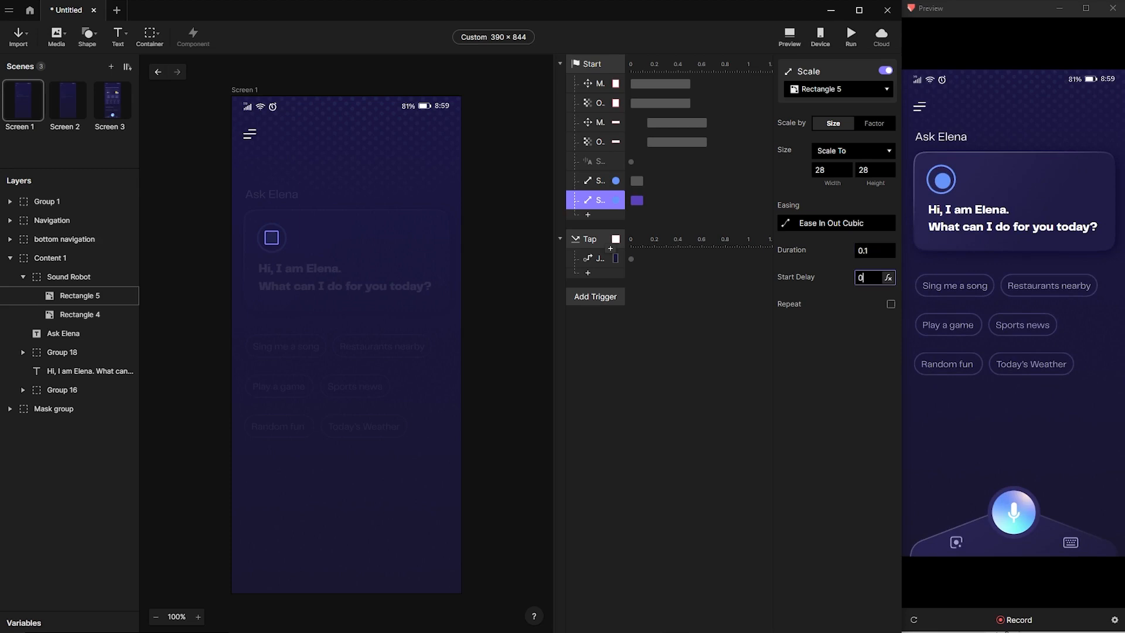
{"action": "type", "text": ".4"}
Set the start delay to 0.2 seconds for Rectangle 5's 22 × 22 Scale response and 0.3 seconds for its 28 × 28 one.
{"action": "left_click", "coordinate": [638, 182]}
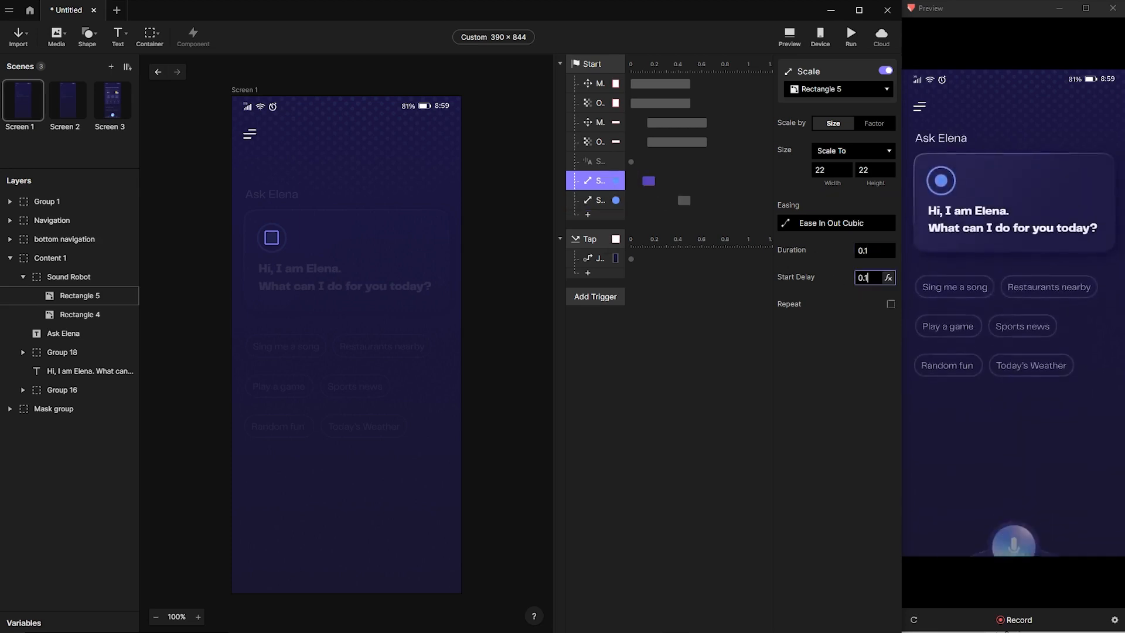
{"action": "key", "text": "BackSpace"}
{"action": "type", "text": "2"}
{"action": "left_click_drag", "start_coordinate": [681, 202], "coordinate": [674, 204]}
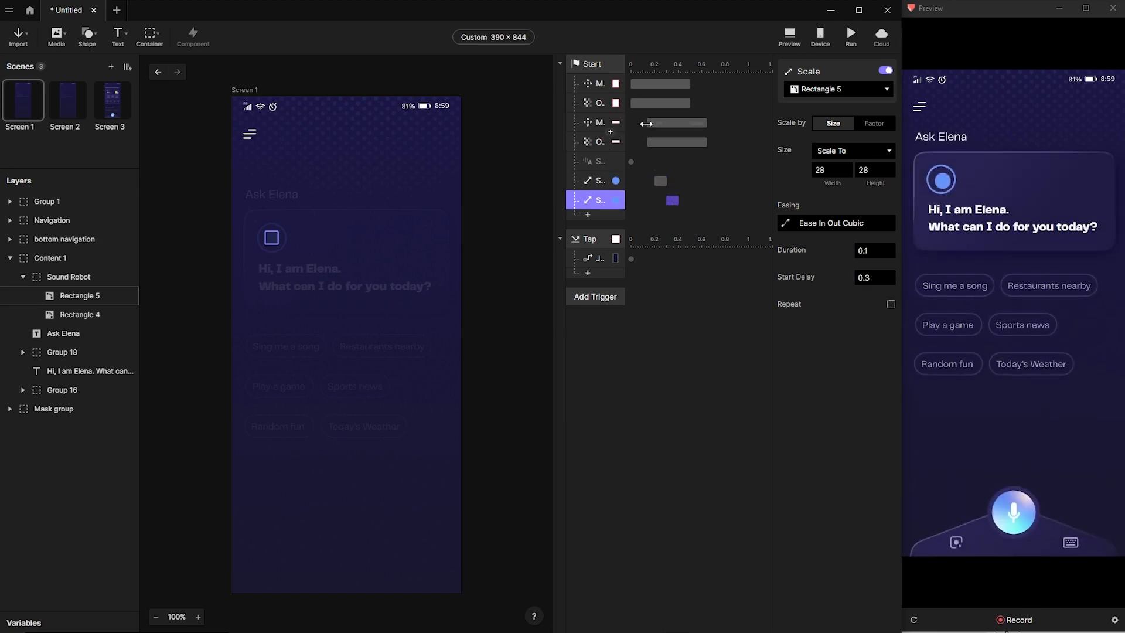
Enable infinite repeat with a 0.2-second interval on Rectangle 5's 22 × 22 and 28 × 28 Scale responses.
{"action": "left_click", "coordinate": [661, 181]}
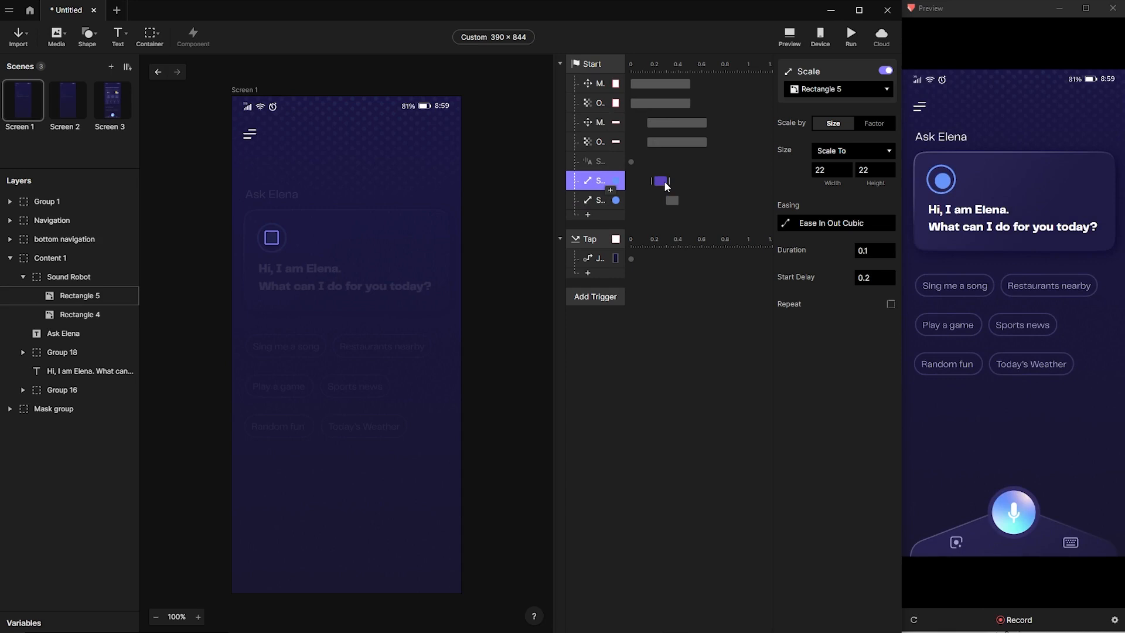
{"action": "left_click", "coordinate": [890, 304]}
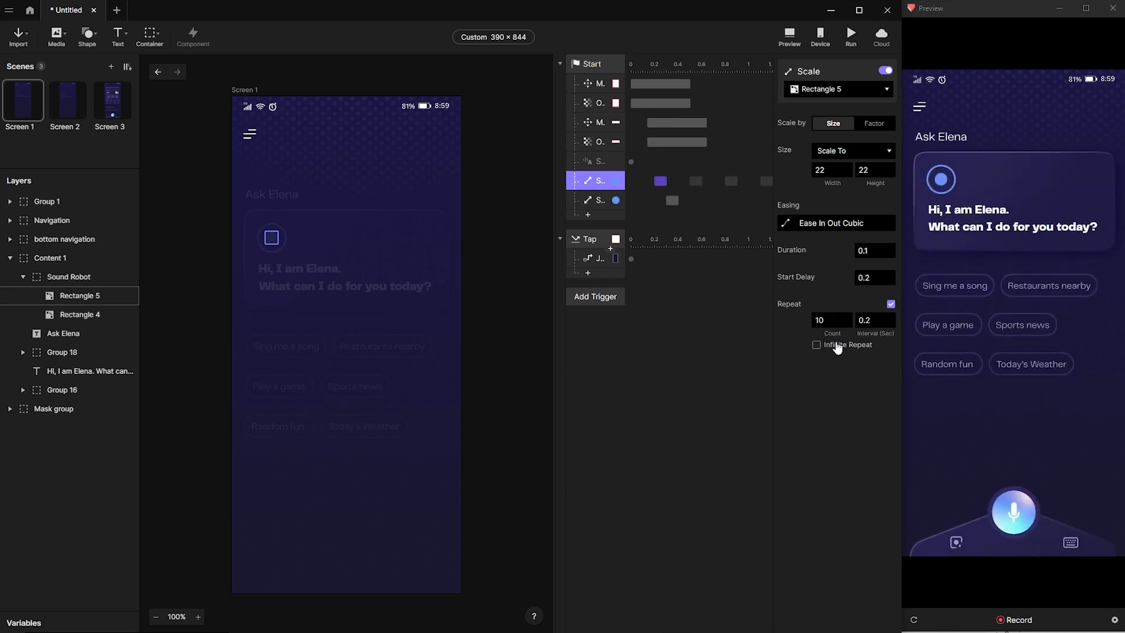
{"action": "left_click", "coordinate": [816, 345]}
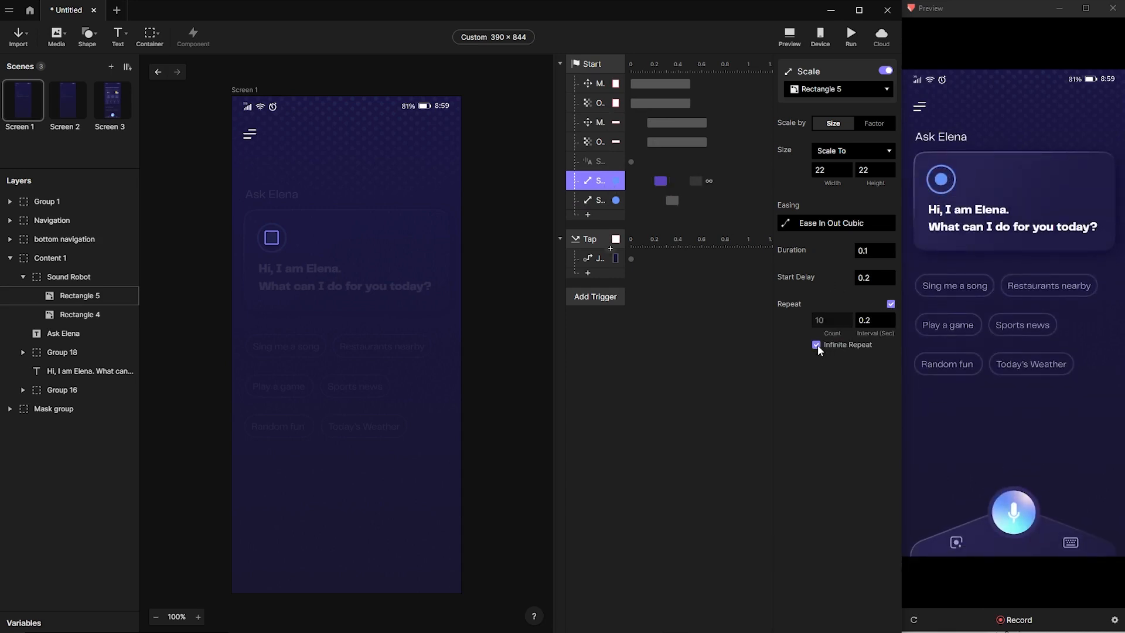
{"action": "left_click", "coordinate": [589, 202]}
{"action": "left_click", "coordinate": [890, 303]}
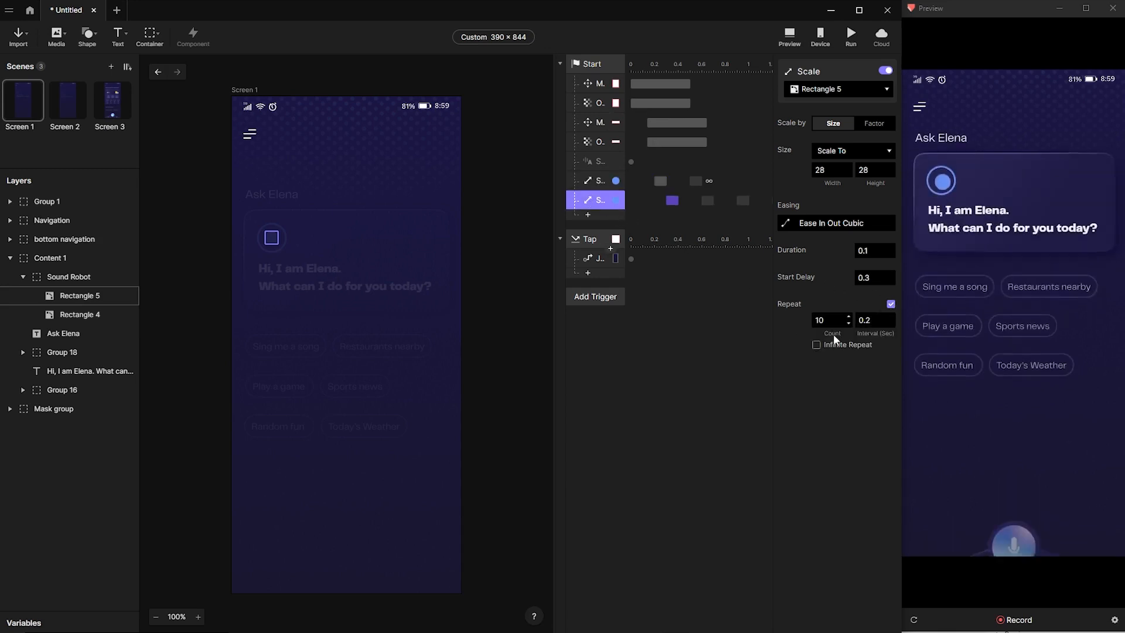
{"action": "left_click", "coordinate": [816, 344]}
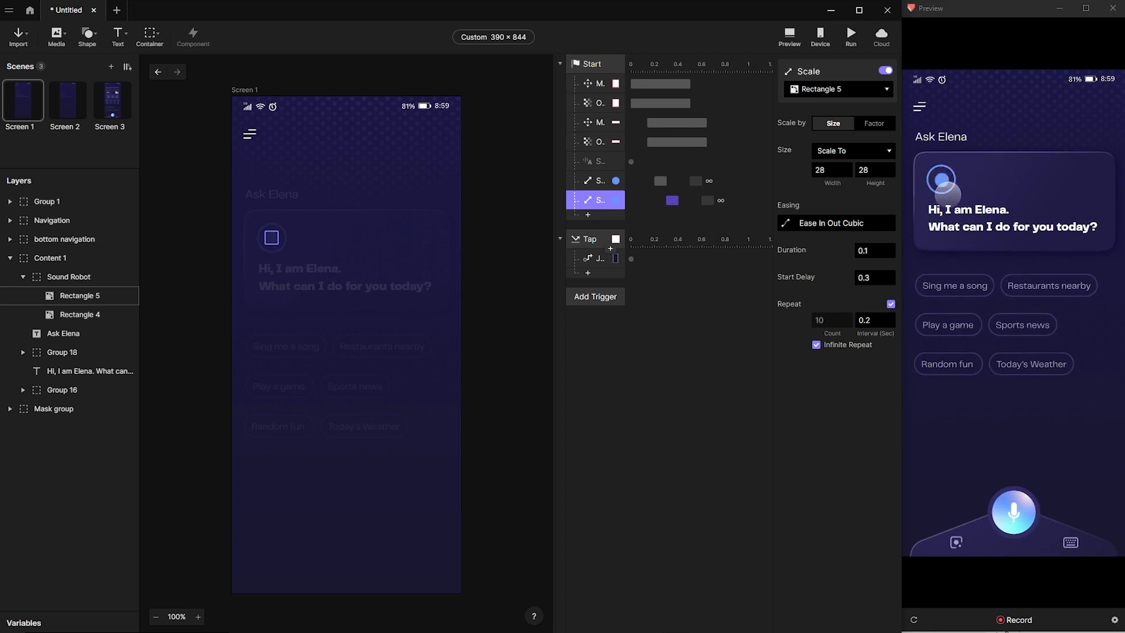
Set Rectangle 5's origin to its centre at 50, 50.
{"action": "left_click", "coordinate": [91, 297]}
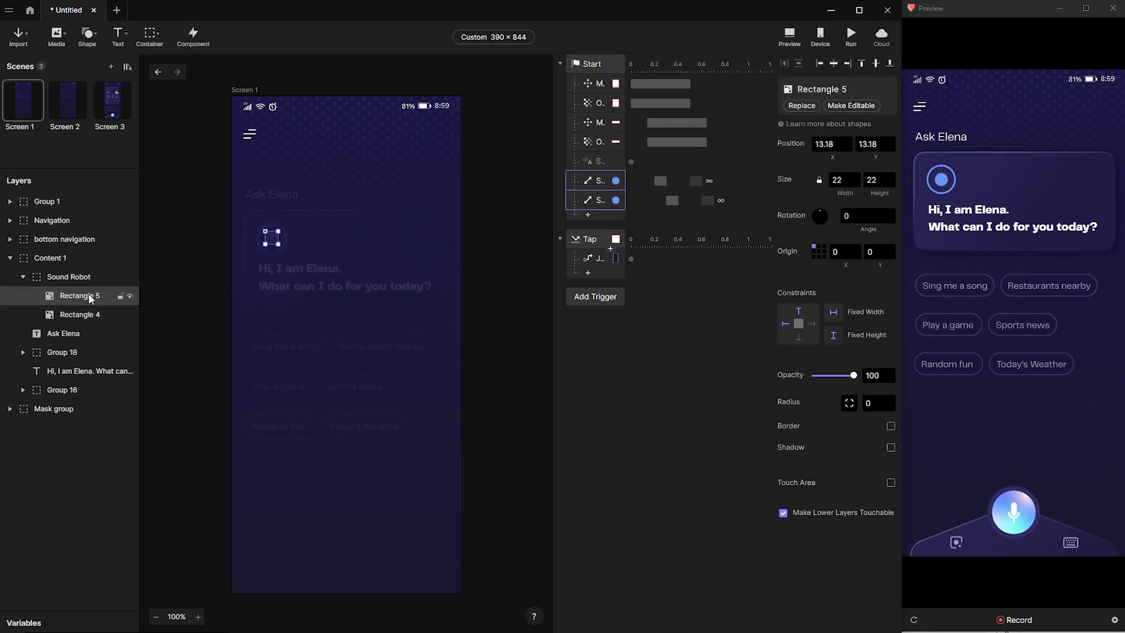
{"action": "left_click", "coordinate": [821, 256]}
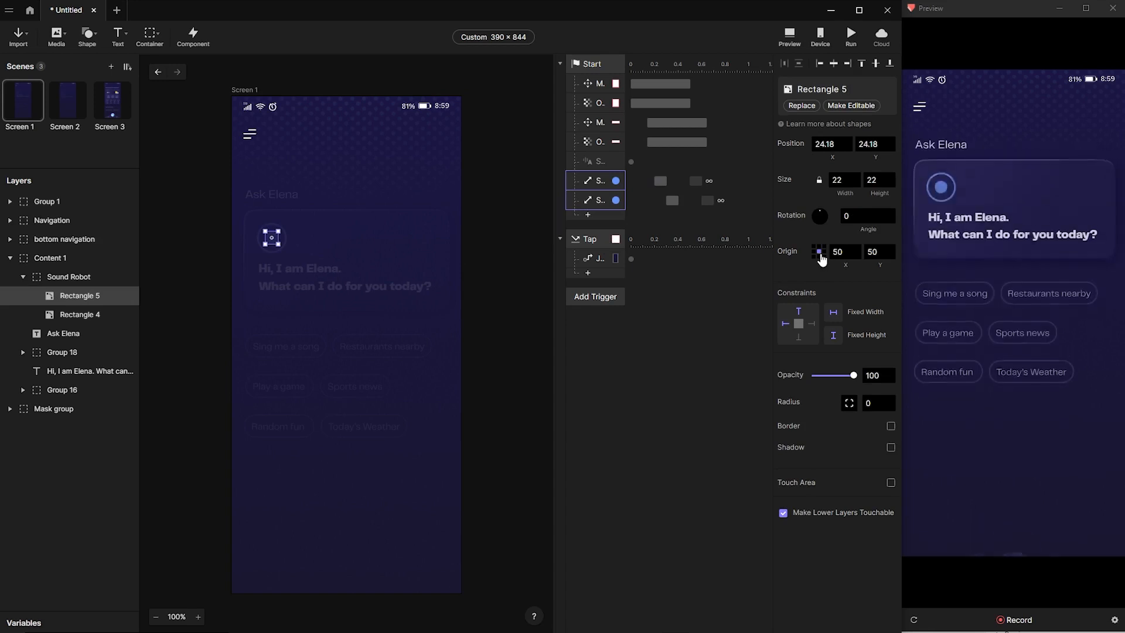
Re-enable the Speak response in Screen 1's Start trigger.
{"action": "left_click", "coordinate": [659, 182]}
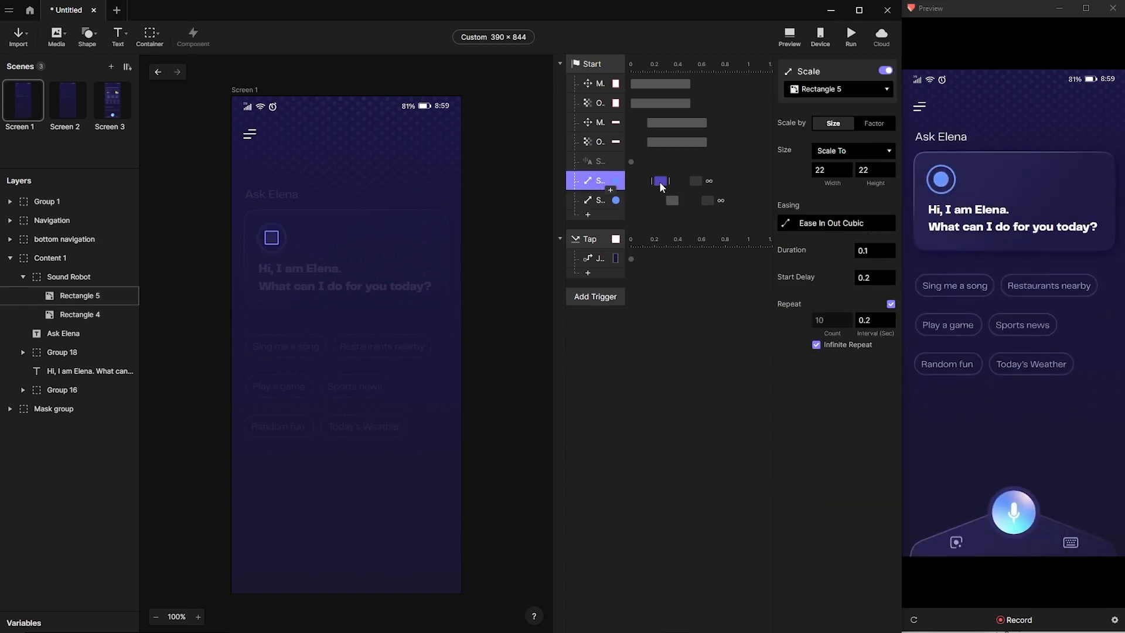
{"action": "left_click", "coordinate": [590, 160]}
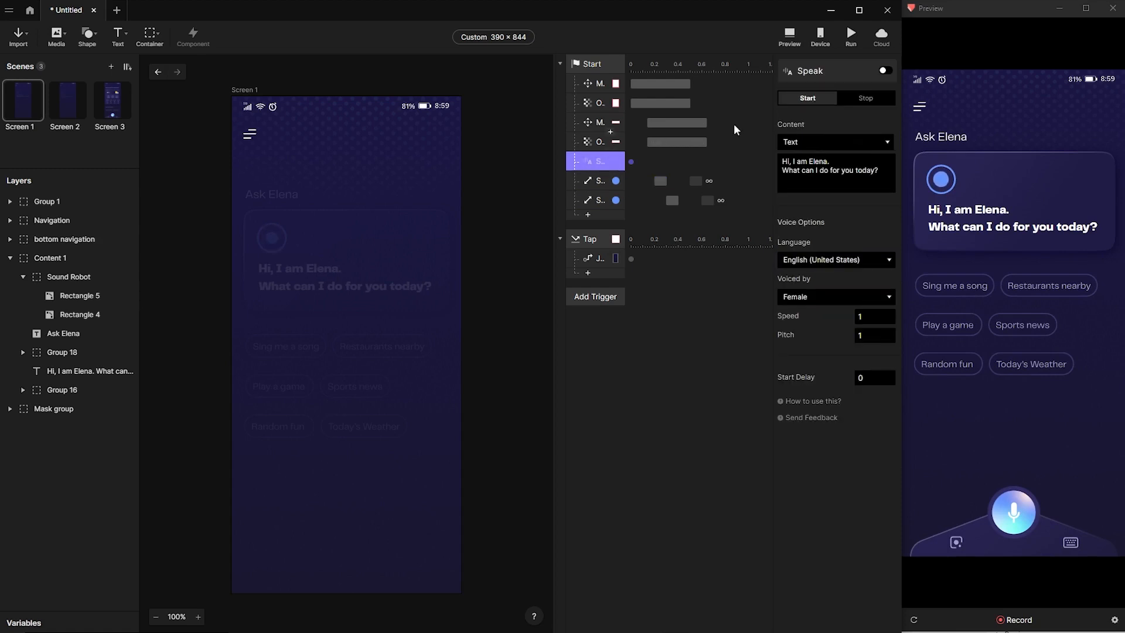
{"action": "left_click", "coordinate": [885, 71]}
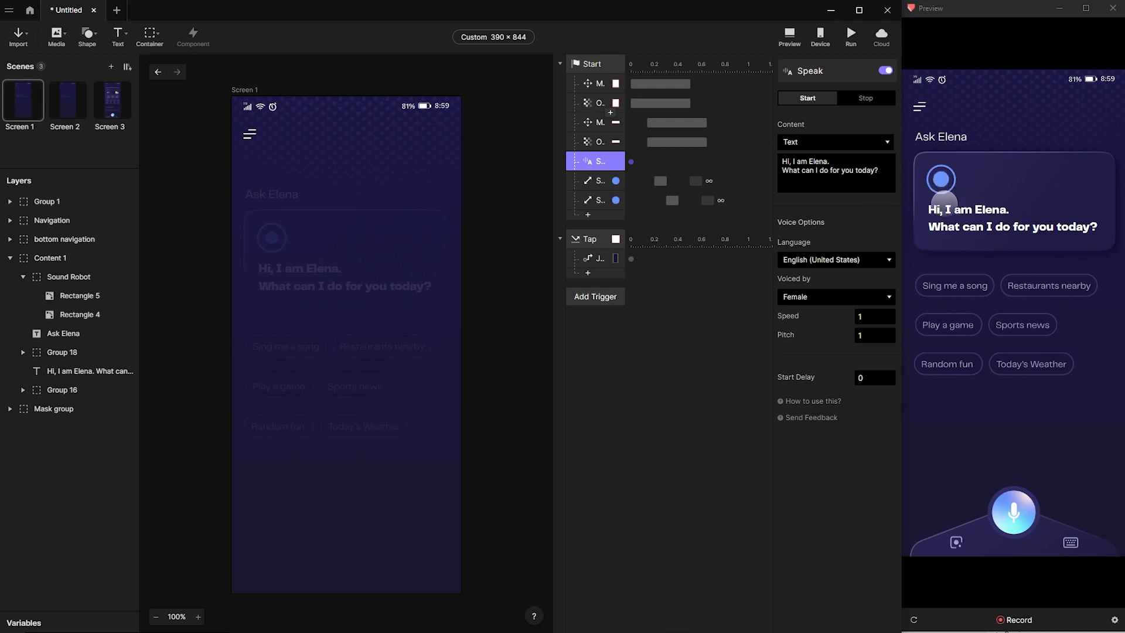
Replace infinite repeat on both Rectangle 5 Scale responses with a finite count, using 15 for the 28 × 28 one.
{"action": "left_click", "coordinate": [661, 181]}
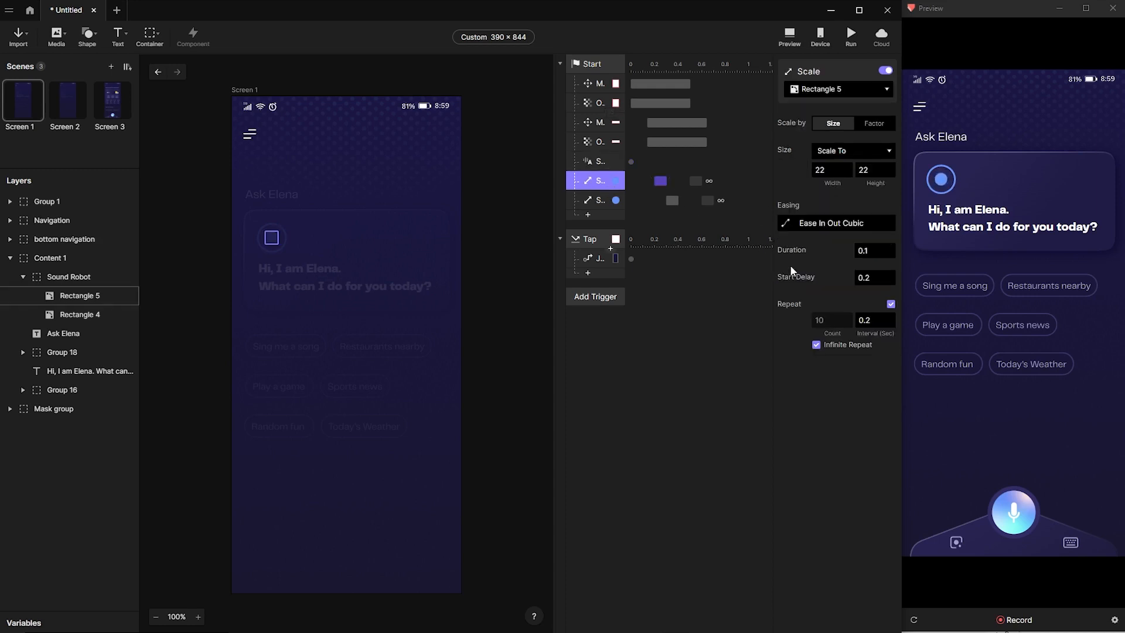
{"action": "left_click", "coordinate": [816, 345]}
{"action": "left_click", "coordinate": [820, 320]}
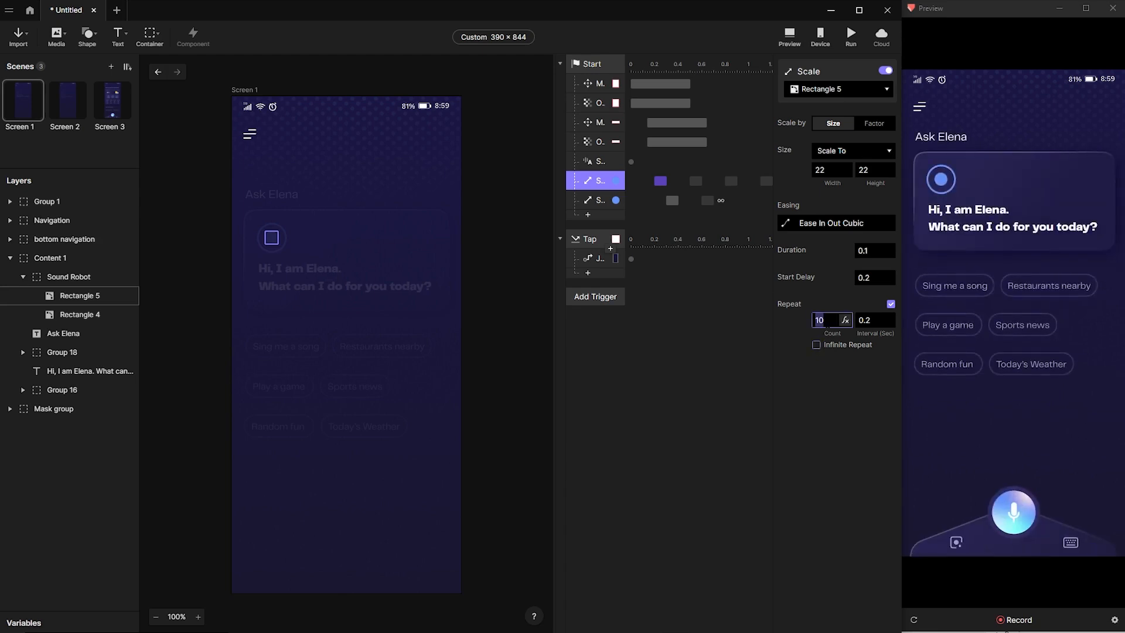
{"action": "type", "text": "1"}
{"action": "left_click", "coordinate": [598, 200]}
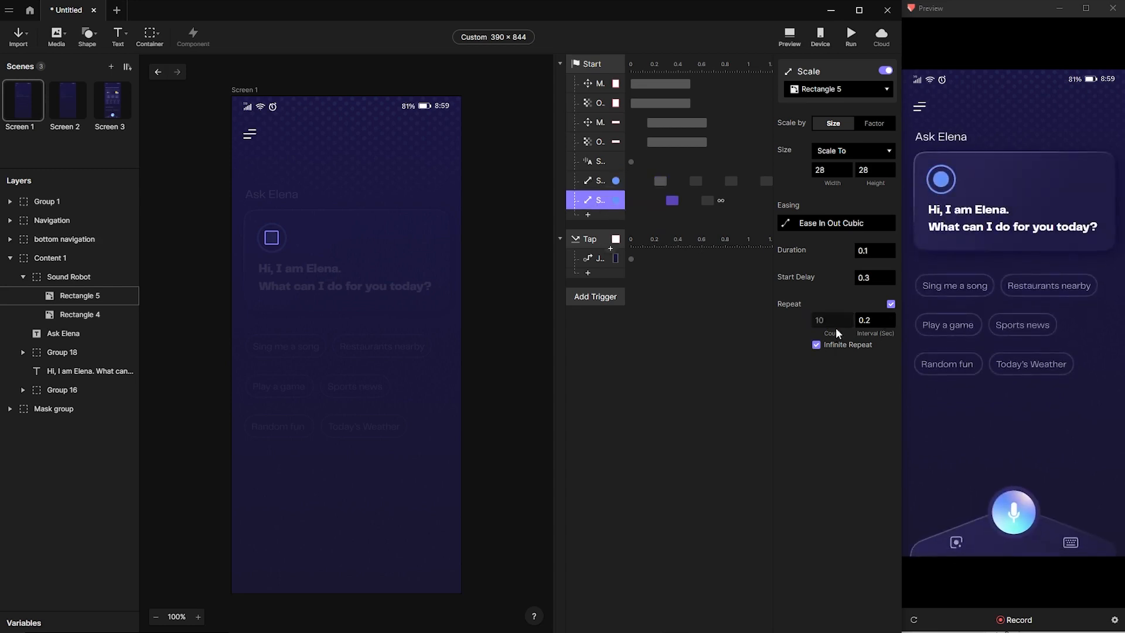
{"action": "left_click", "coordinate": [816, 345]}
{"action": "left_click", "coordinate": [820, 320]}
{"action": "type", "text": "15"}
{"action": "key", "text": "Return"}
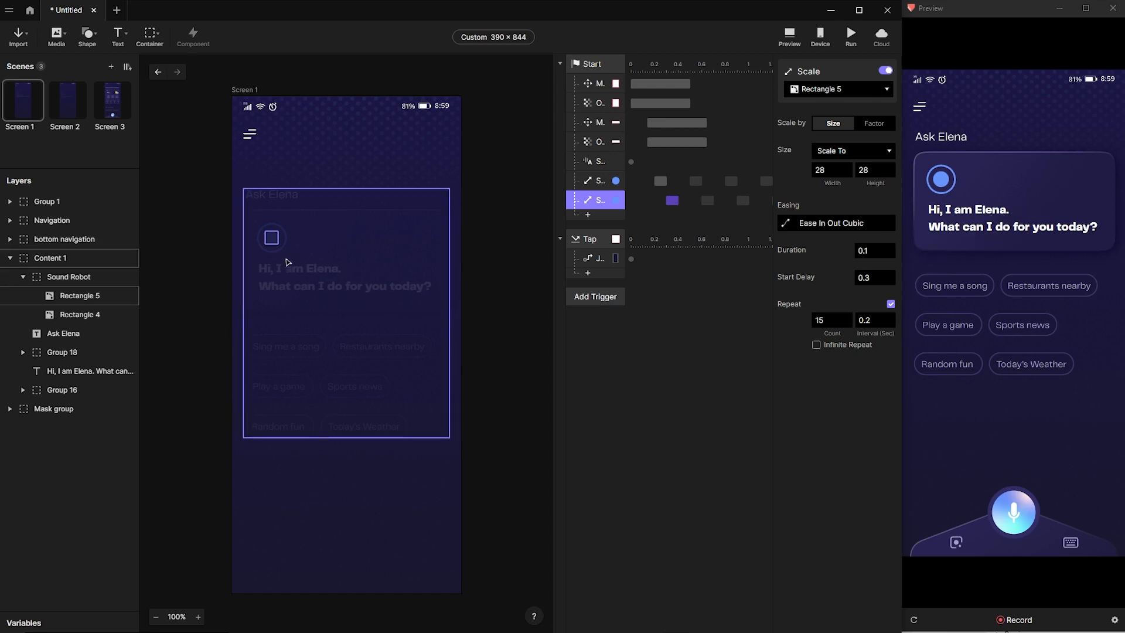
Add a Listen response to Screen 2's Start trigger.
{"action": "left_click", "coordinate": [66, 108]}
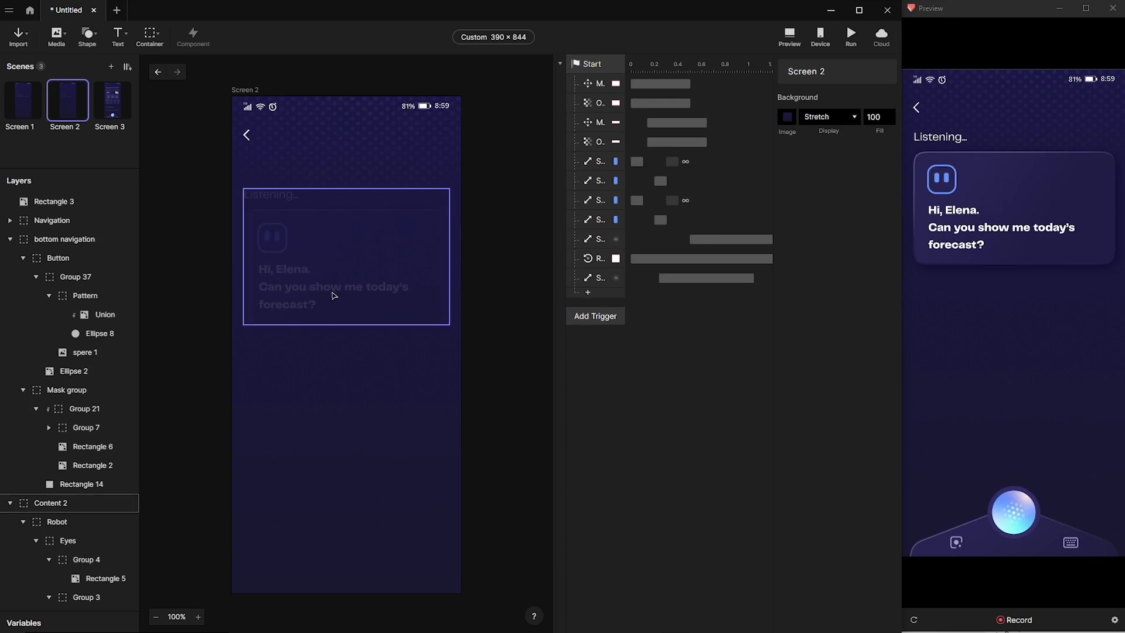
{"action": "left_click", "coordinate": [588, 293]}
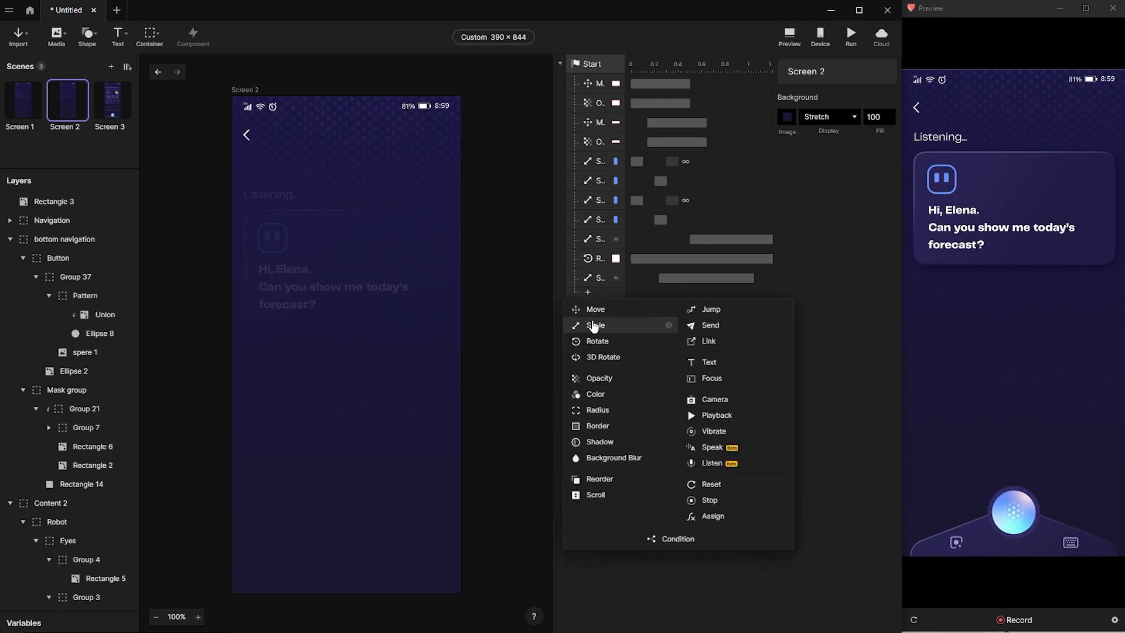
{"action": "left_click", "coordinate": [720, 465]}
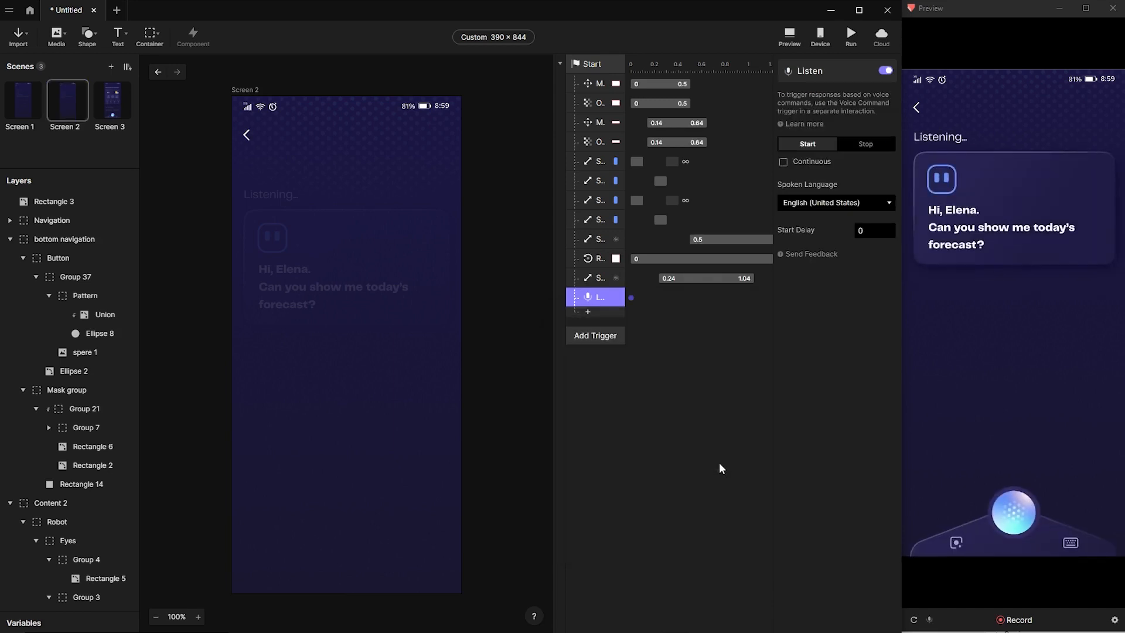
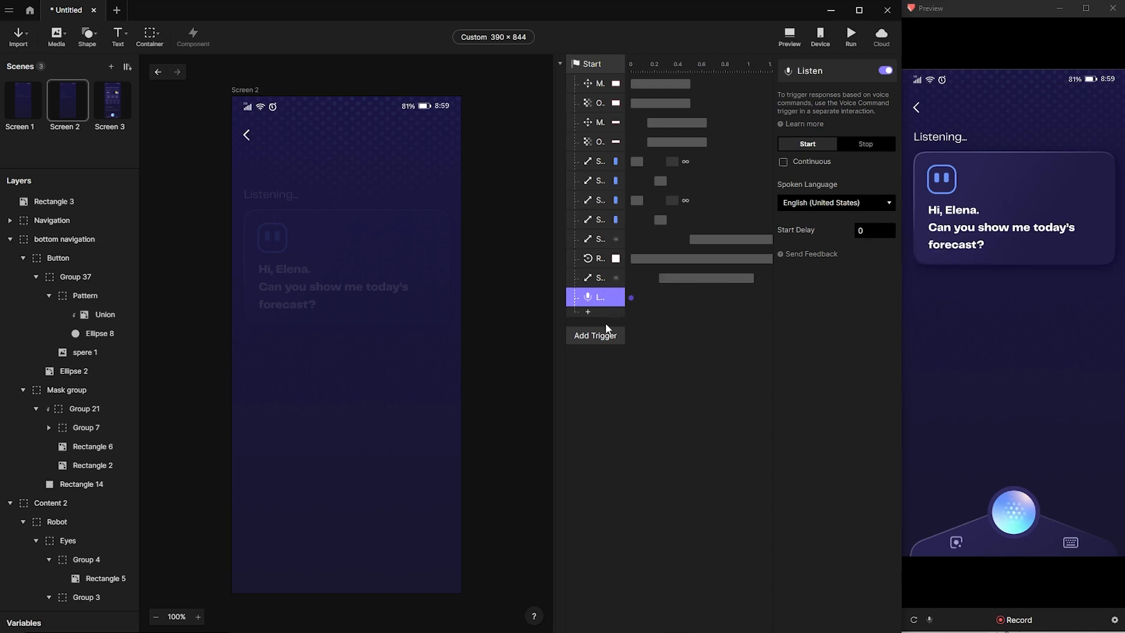
Add a Voice Command trigger to Screen 2 that fires While Speaking, with its Command option turned off.
{"action": "left_click", "coordinate": [594, 343]}
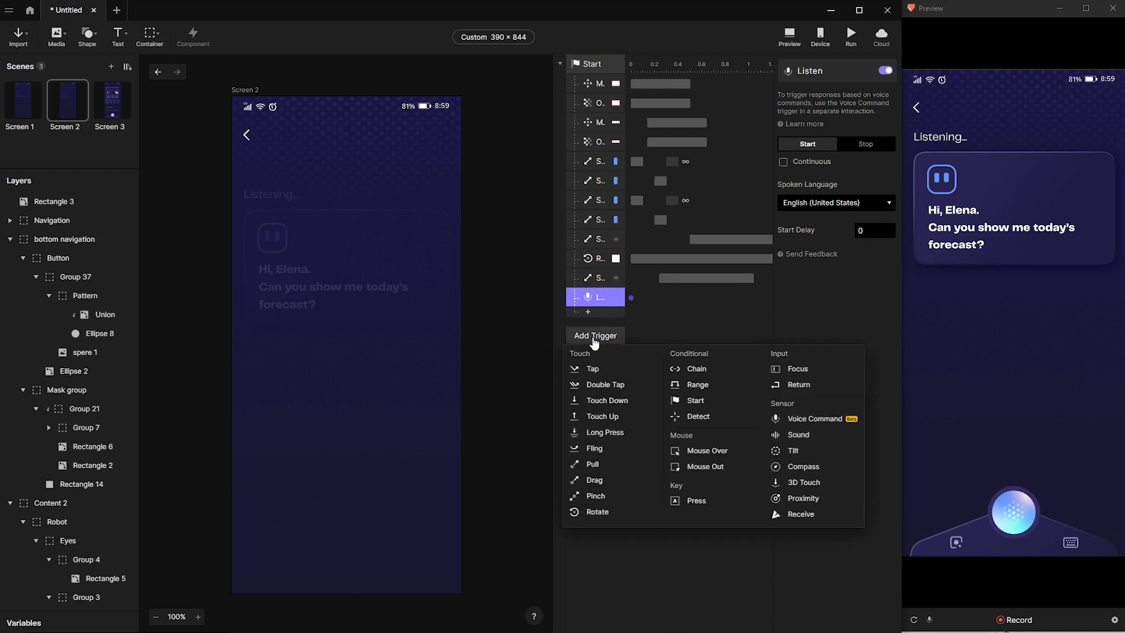
{"action": "left_click", "coordinate": [814, 419]}
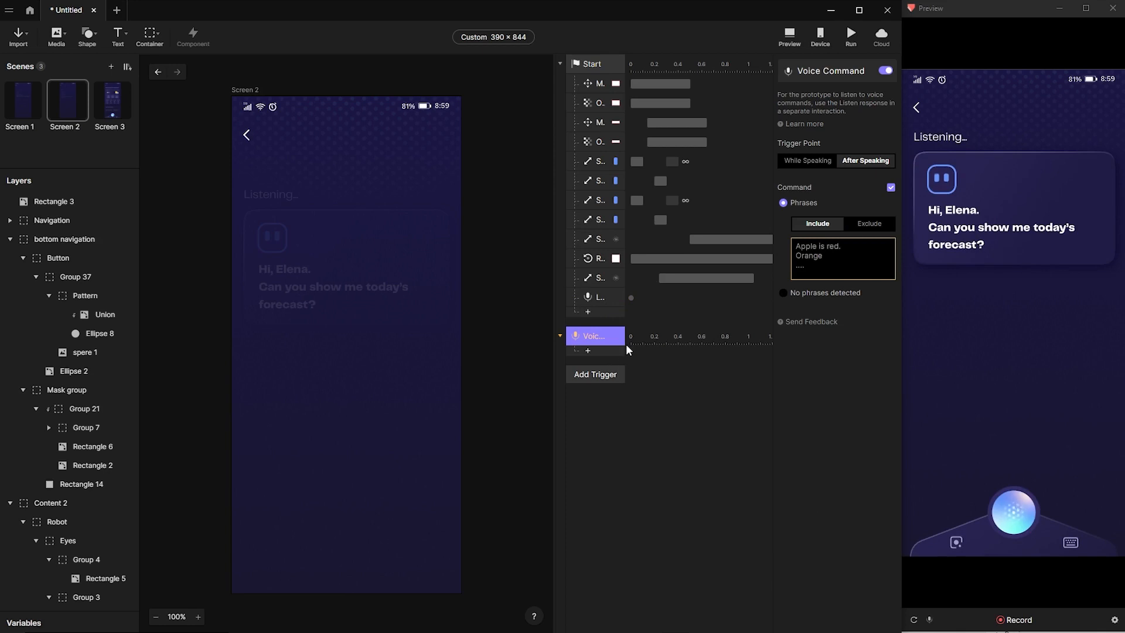
{"action": "left_click", "coordinate": [812, 163]}
{"action": "left_click", "coordinate": [846, 169]}
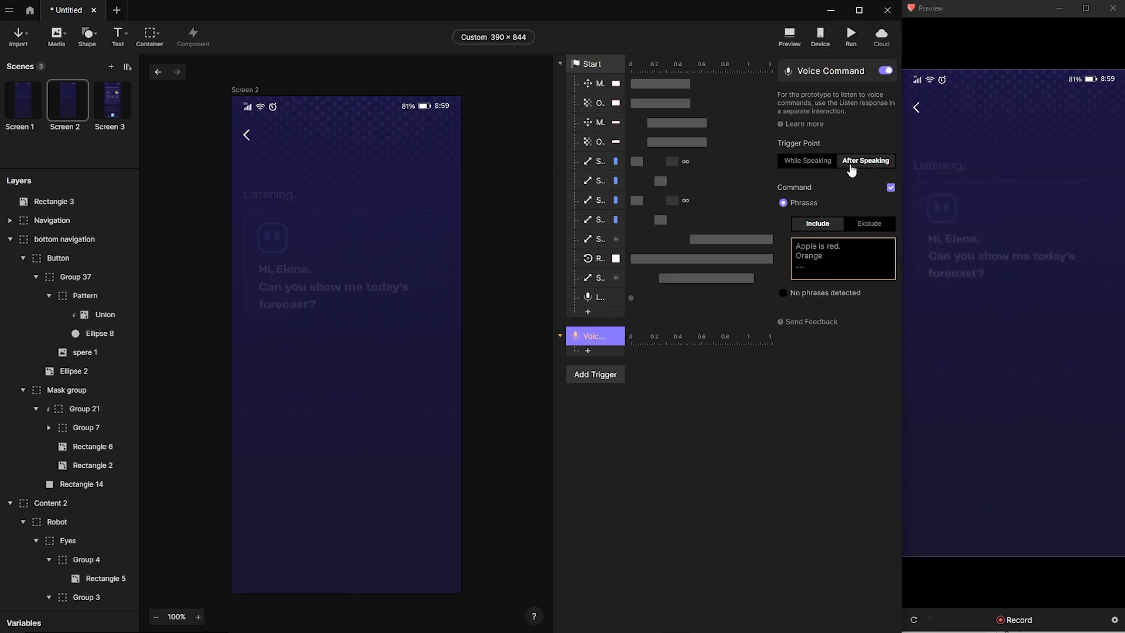
{"action": "left_click", "coordinate": [809, 164]}
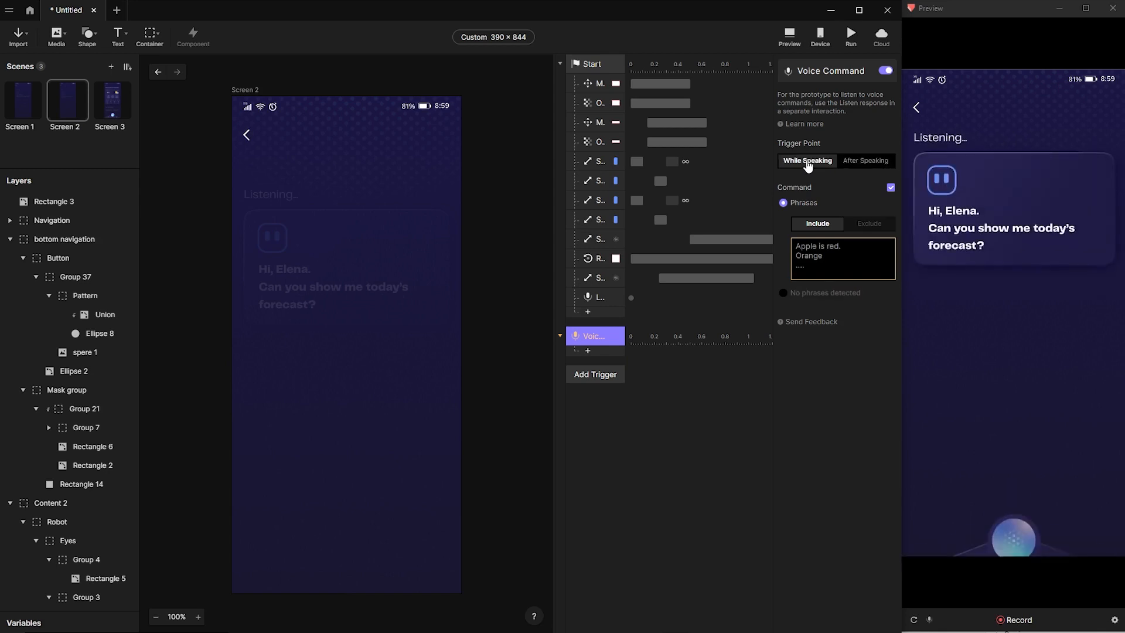
{"action": "left_click", "coordinate": [891, 188]}
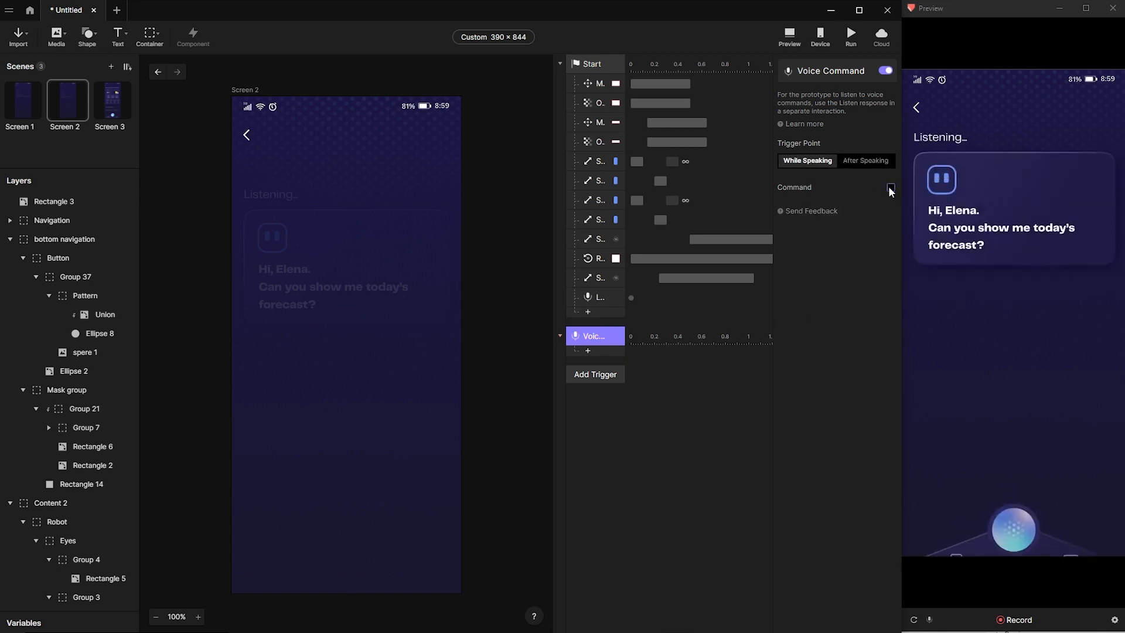
Add a Text response to the Voice Command trigger and make the "Hi, Elena. Can you show me today's forecast?" layer editable.
{"action": "left_click", "coordinate": [591, 354]}
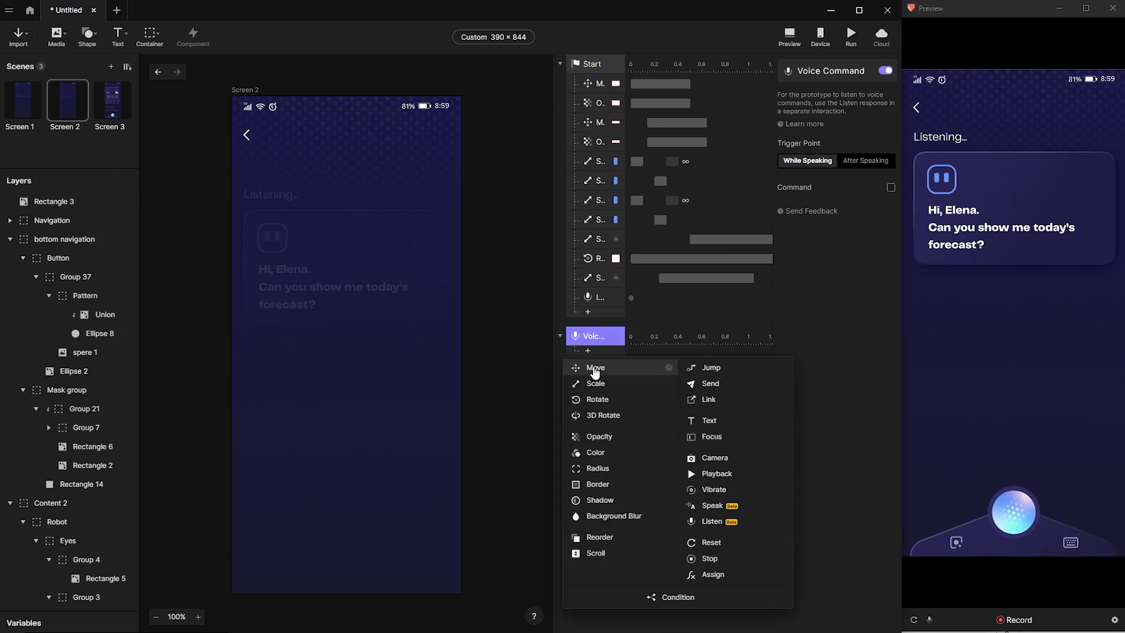
{"action": "left_click", "coordinate": [711, 420]}
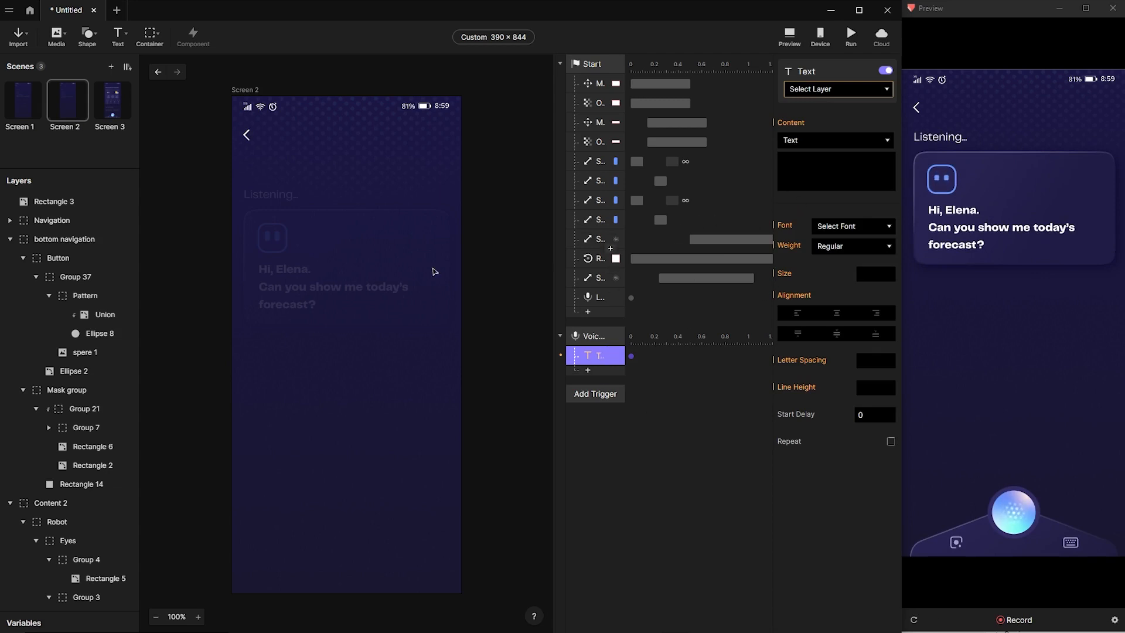
{"action": "left_click", "coordinate": [329, 289]}
{"action": "double_click", "coordinate": [329, 289]}
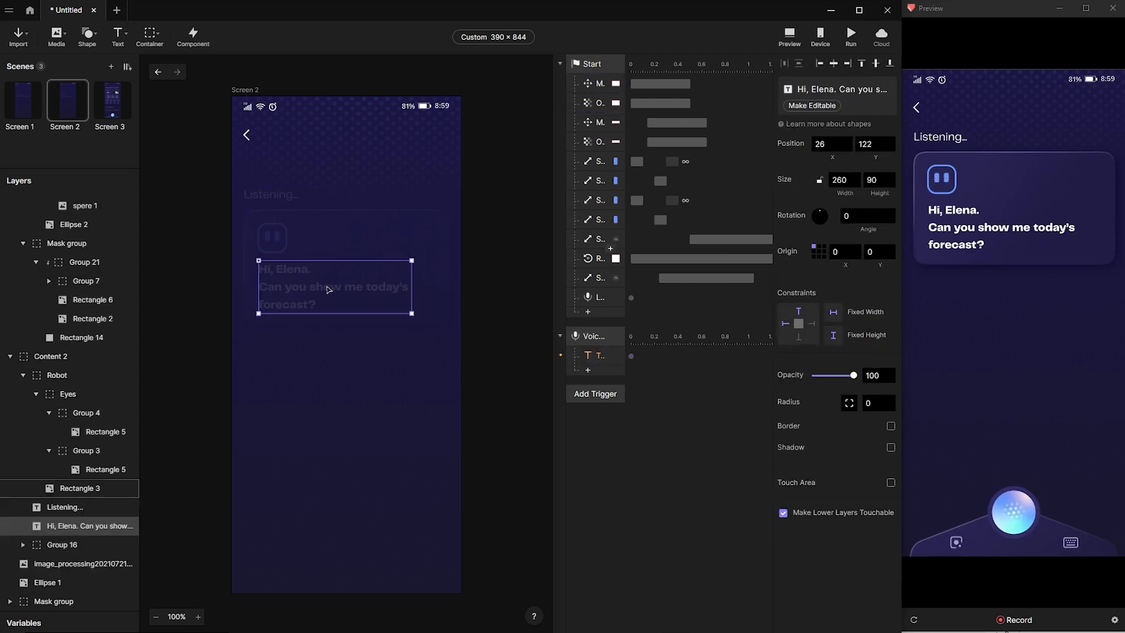
{"action": "left_click", "coordinate": [813, 108]}
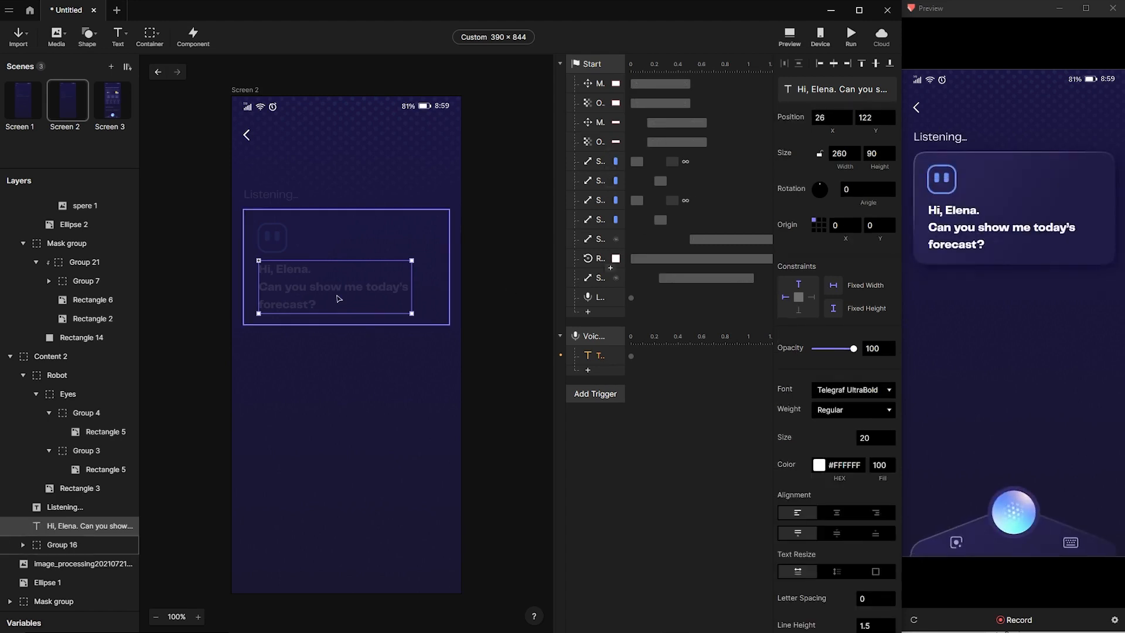
Assign the "Hi, Elena. Can you show me today's forecast?" text layer as the Text response's target.
{"action": "left_click", "coordinate": [593, 360]}
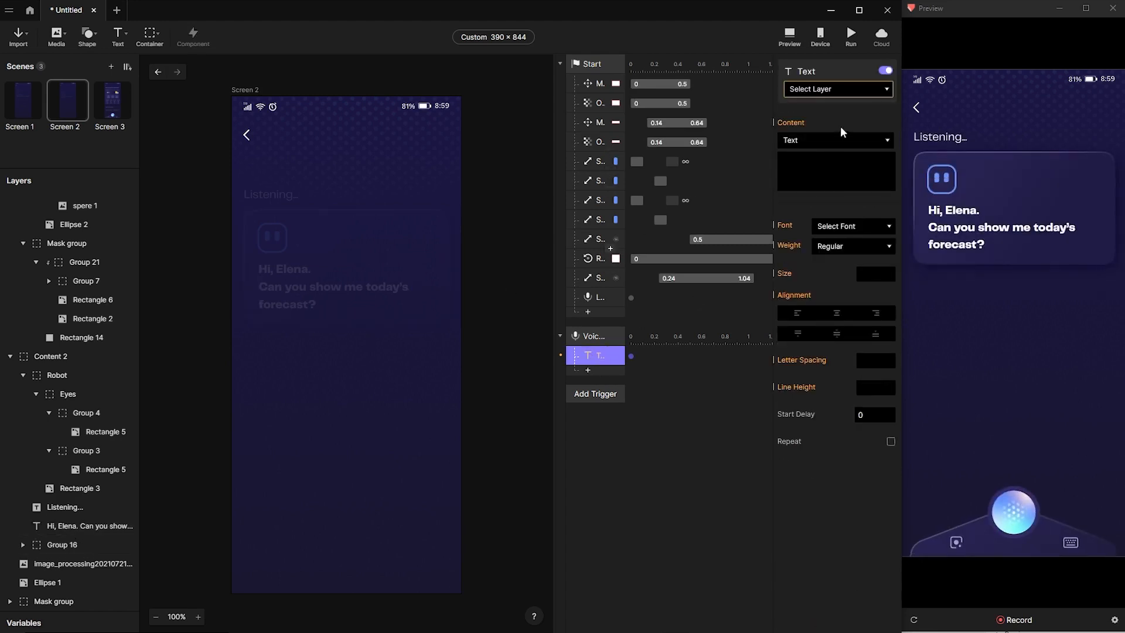
{"action": "left_click", "coordinate": [862, 88]}
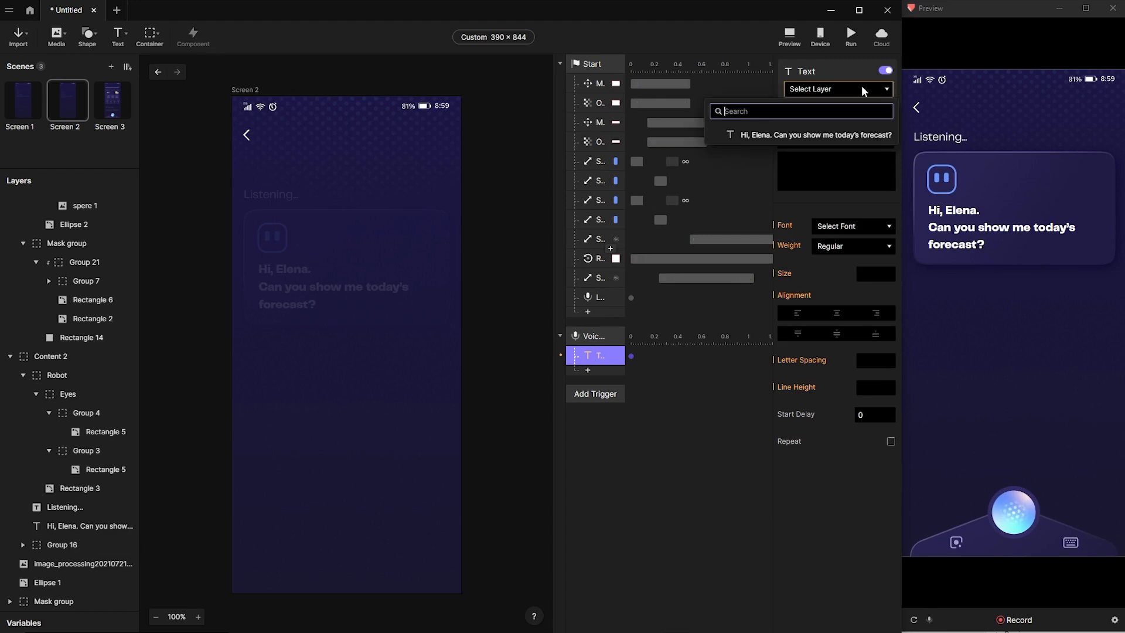
{"action": "left_click", "coordinate": [797, 134]}
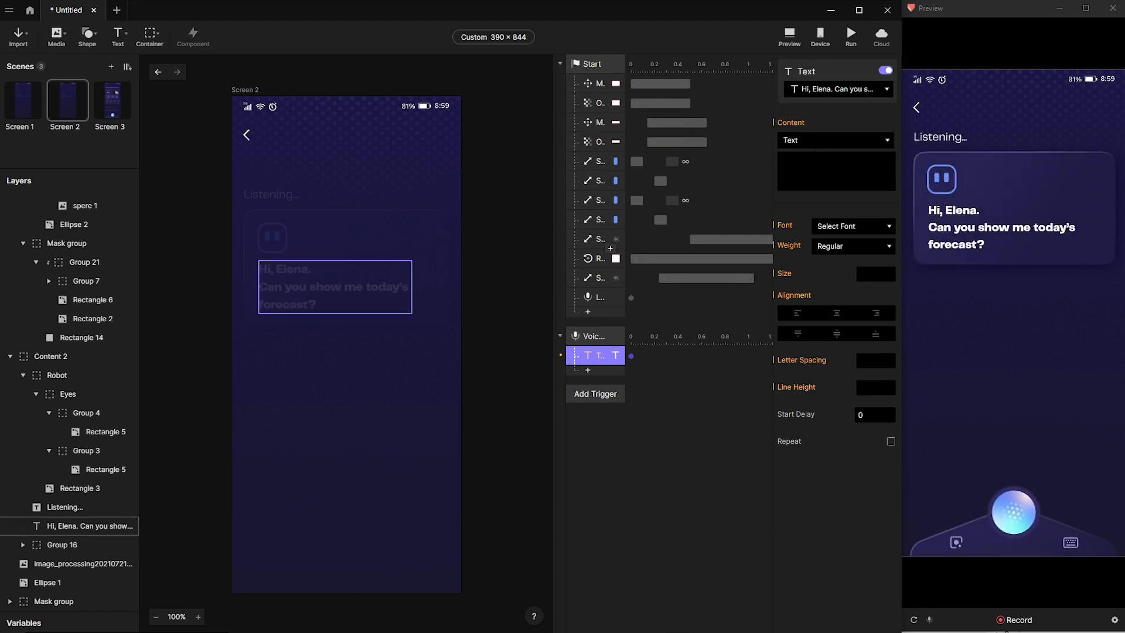
Set the Text response's font to PP Telegraf UltraBold, size 20, with left alignment.
{"action": "left_click", "coordinate": [874, 228]}
{"action": "type", "text": "tele"}
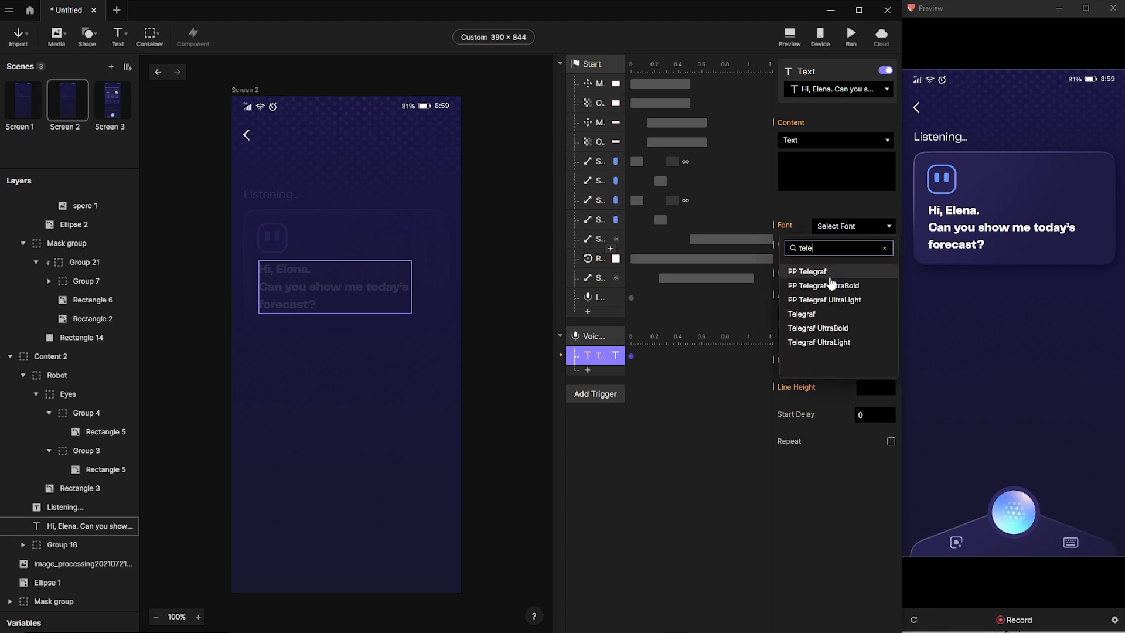
{"action": "left_click", "coordinate": [832, 285]}
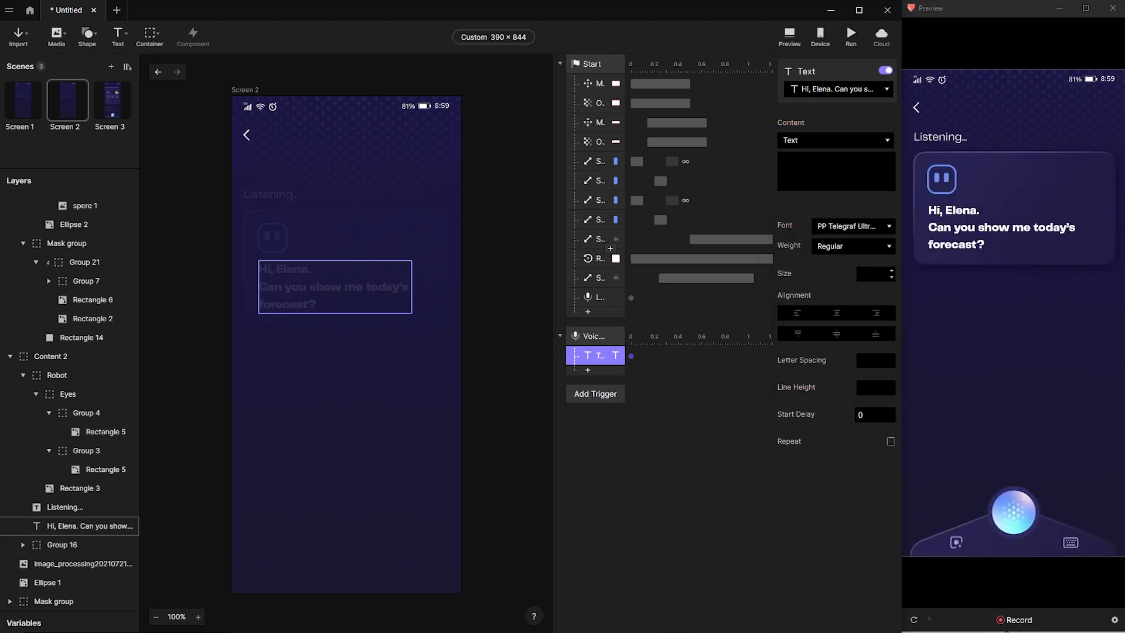
{"action": "left_click", "coordinate": [875, 274]}
{"action": "key", "text": "Return"}
{"action": "left_click", "coordinate": [797, 315]}
Set the Text response's content to the formula $voiceTranscript and switch the response off.
{"action": "left_click", "coordinate": [887, 143]}
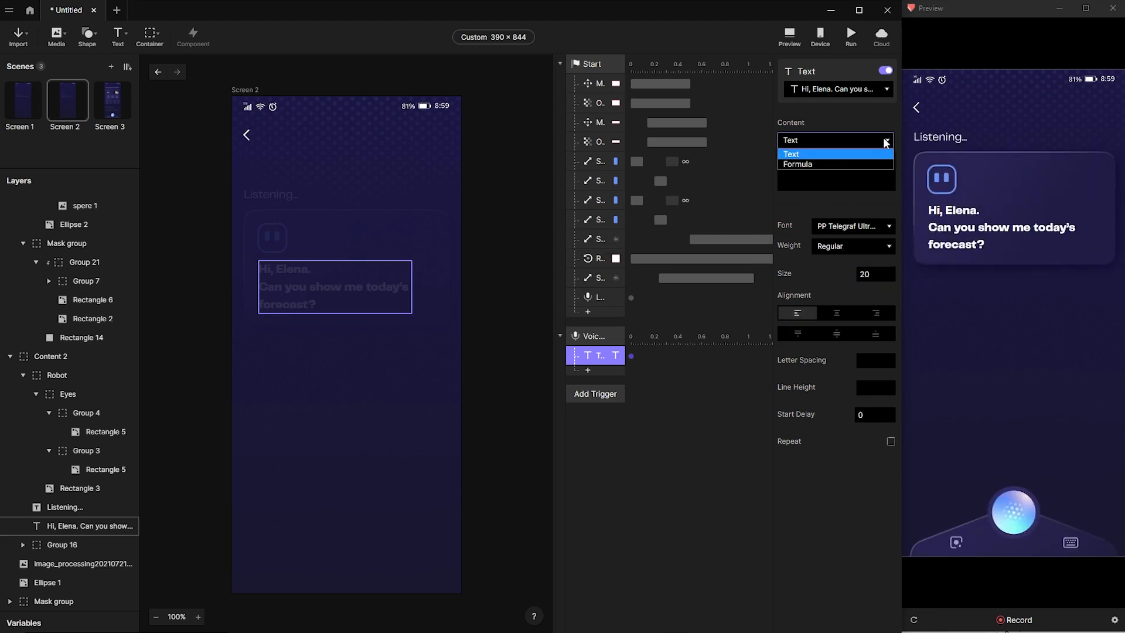
{"action": "left_click", "coordinate": [800, 165]}
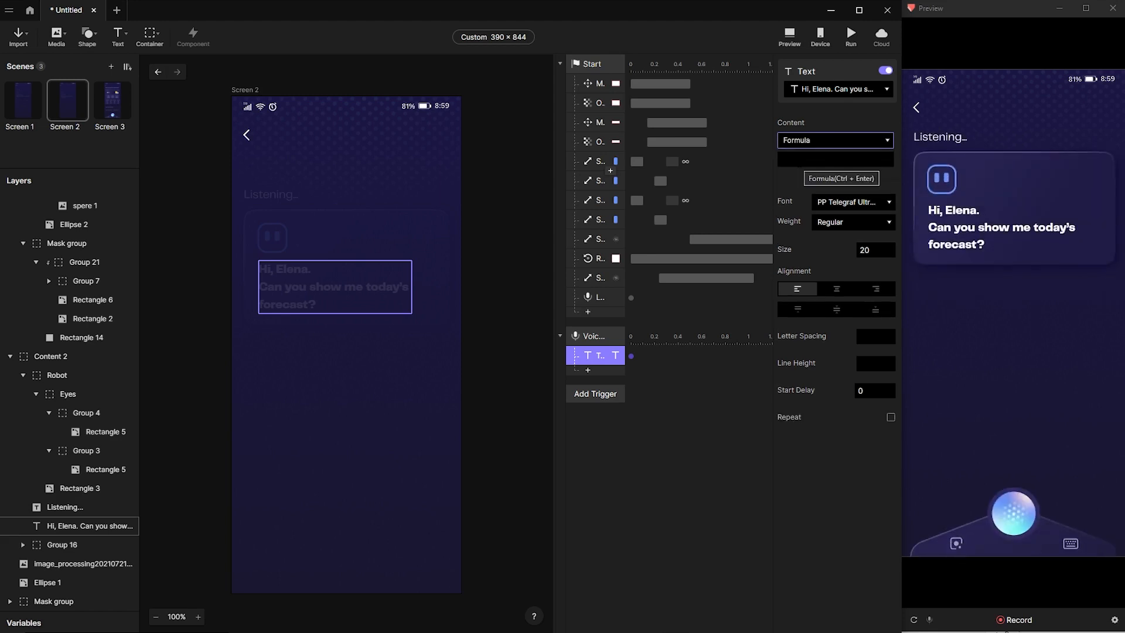
{"action": "left_click", "coordinate": [887, 165]}
{"action": "left_click", "coordinate": [887, 165]}
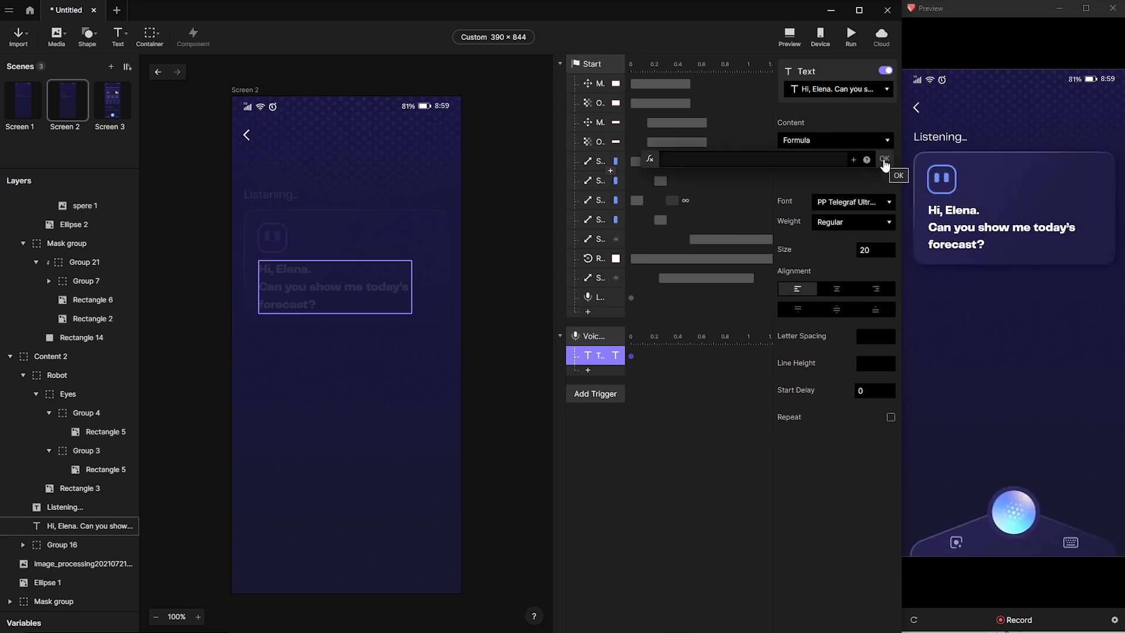
{"action": "type", "text": "$"}
{"action": "scroll", "coordinate": [697, 296], "scroll_direction": "down", "scroll_amount": 1}
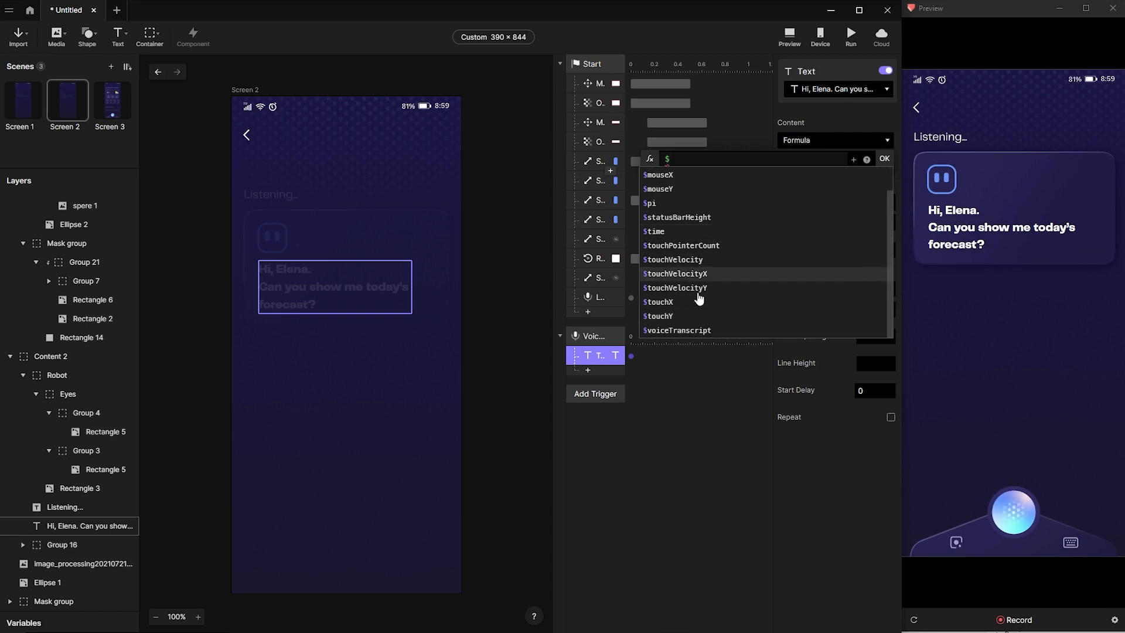
{"action": "left_click", "coordinate": [680, 331]}
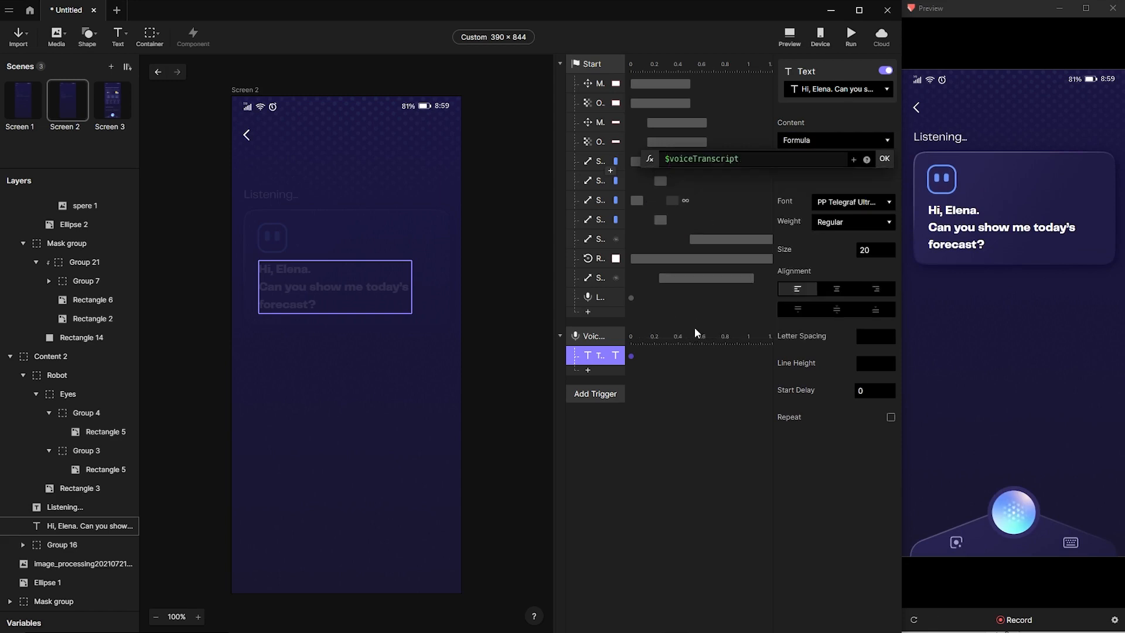
{"action": "key", "text": "Return"}
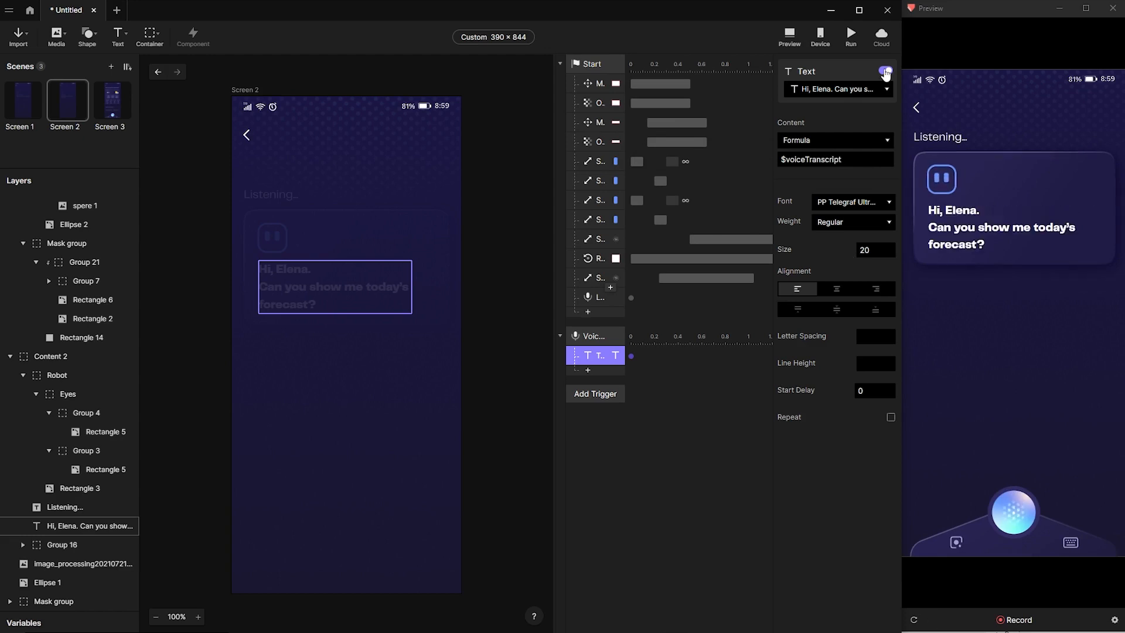
{"action": "left_click", "coordinate": [885, 72]}
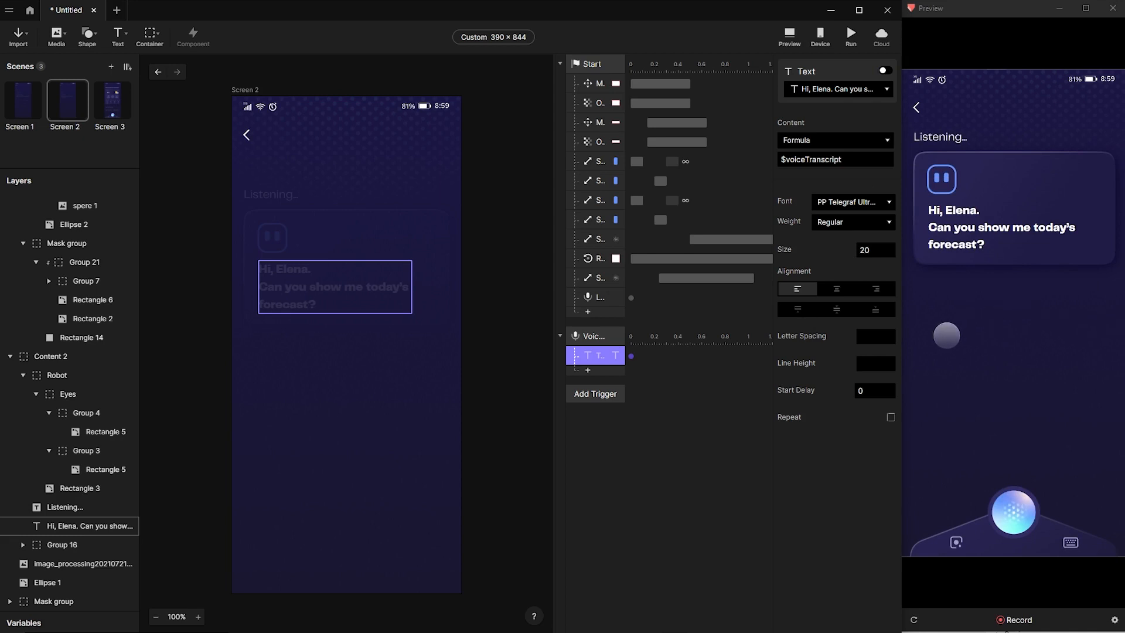
Add a Jump response to Screen 2's Start trigger that goes to Screen 3 with an Instant transition and a start delay of 7.
{"action": "left_click", "coordinate": [588, 313]}
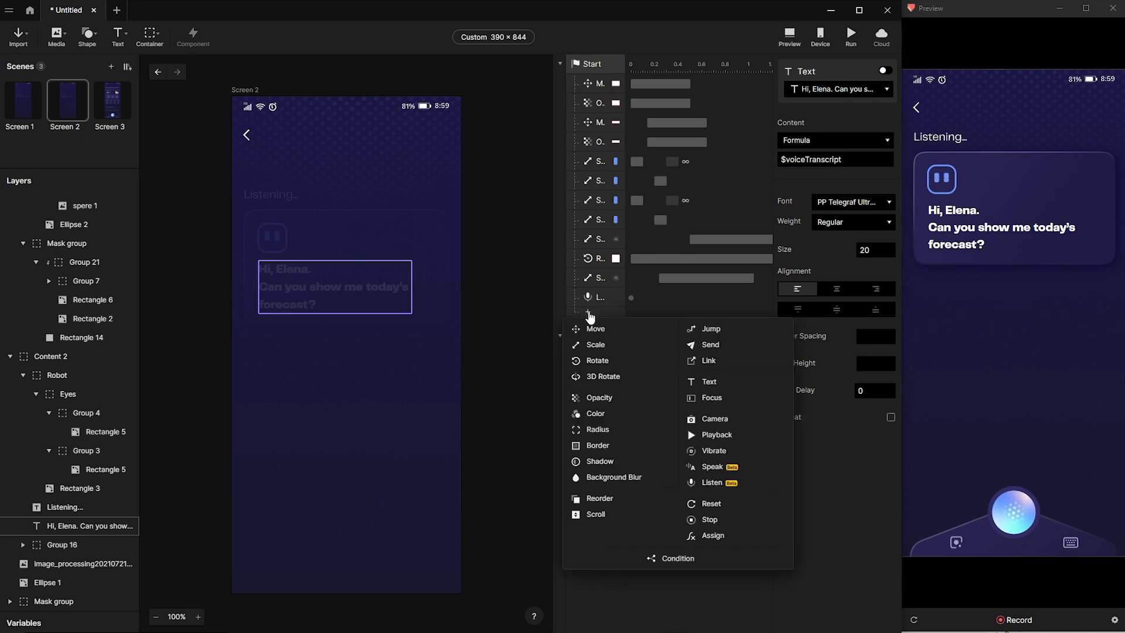
{"action": "left_click", "coordinate": [721, 329]}
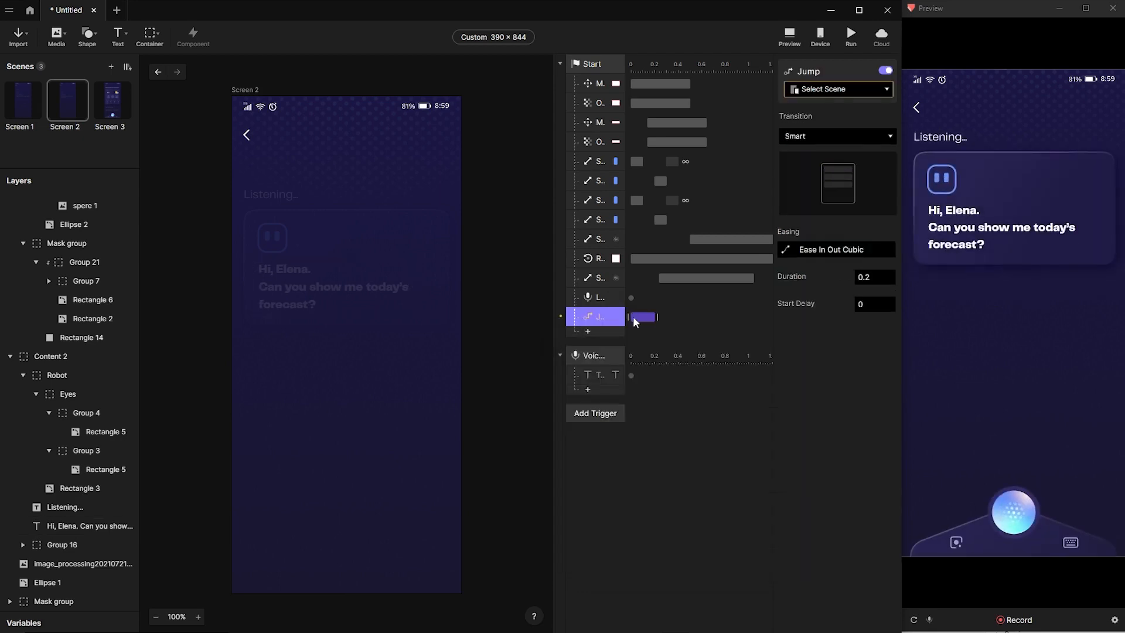
{"action": "left_click", "coordinate": [823, 137]}
{"action": "left_click", "coordinate": [814, 151]}
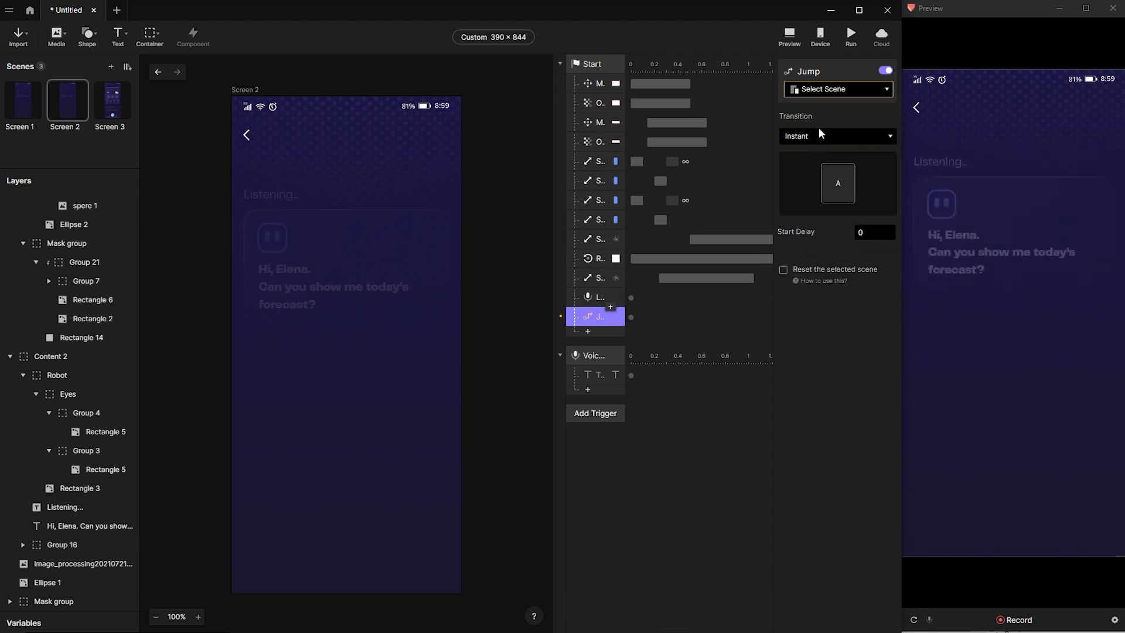
{"action": "left_click", "coordinate": [859, 92]}
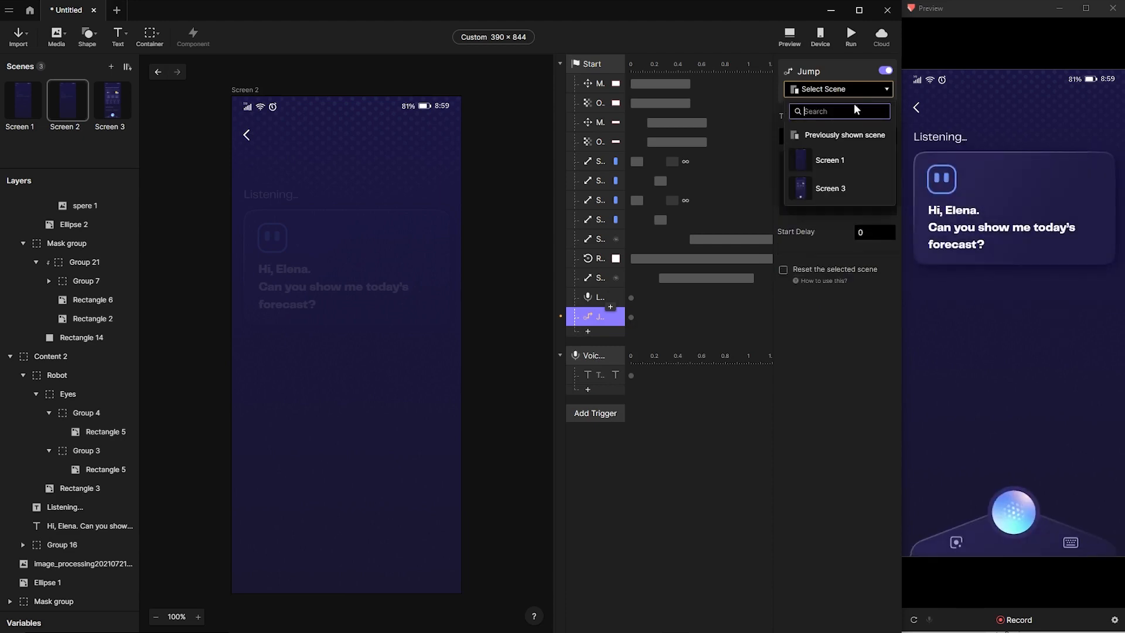
{"action": "left_click", "coordinate": [827, 191]}
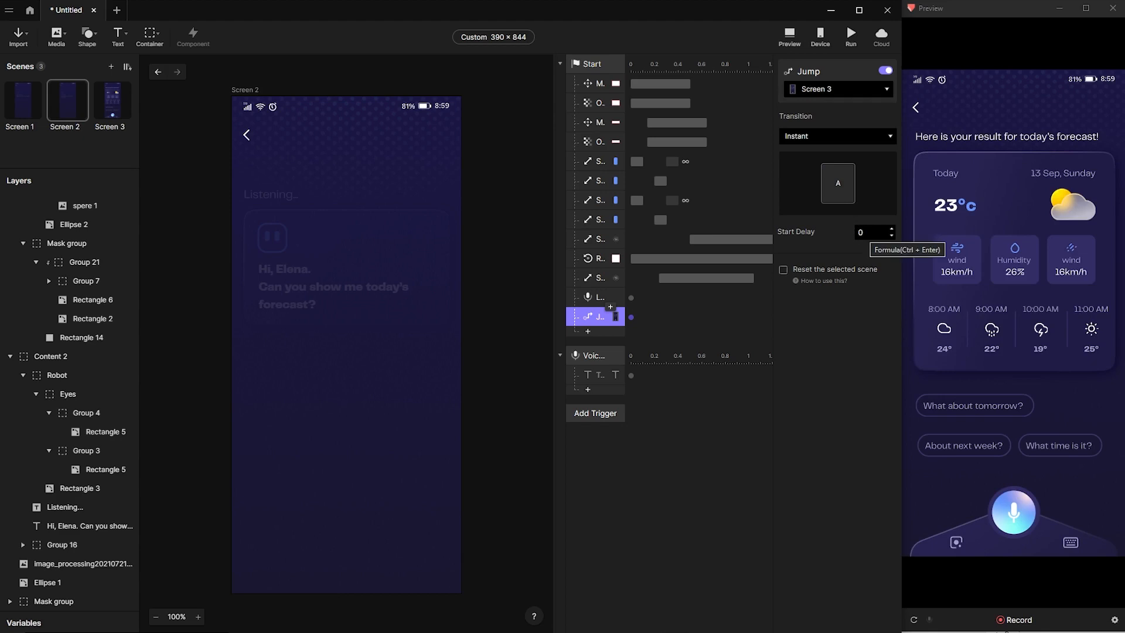
{"action": "left_click", "coordinate": [867, 232]}
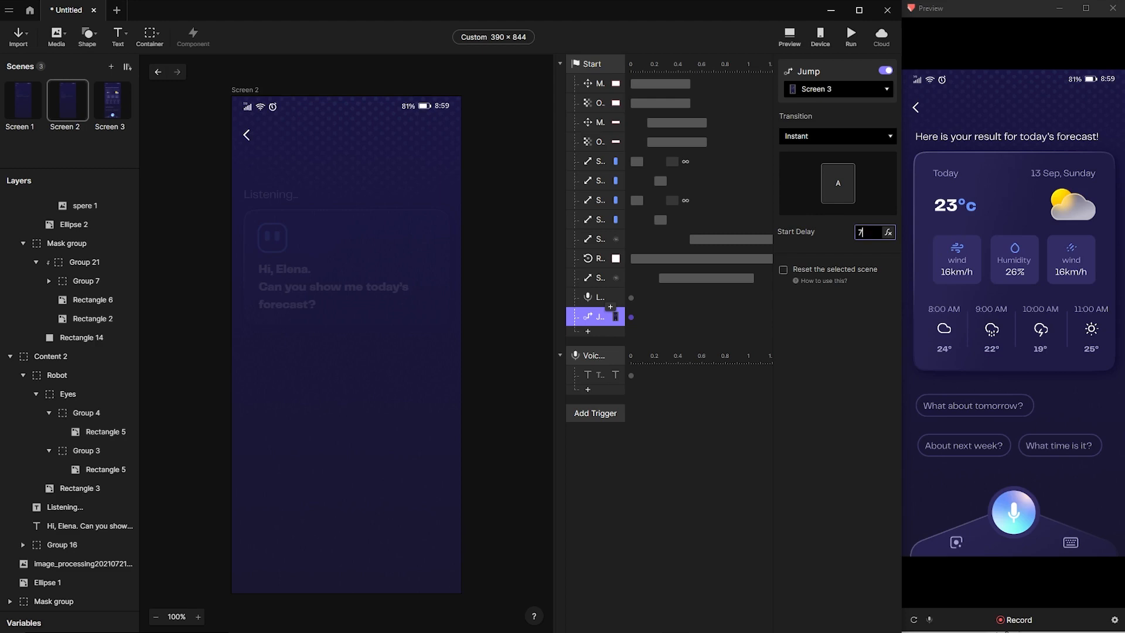
{"action": "type", "text": "7"}
{"action": "key", "text": "Return"}
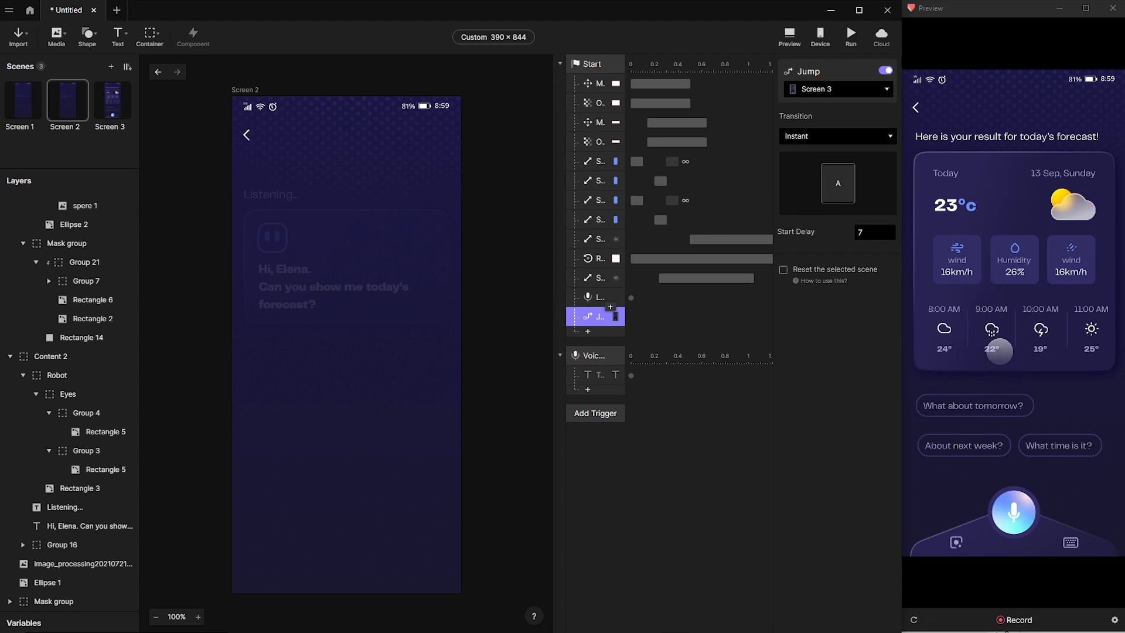
On Screen 3, set the Content 3 group's Y position to 157 and its opacity to 10.
{"action": "left_click", "coordinate": [119, 103]}
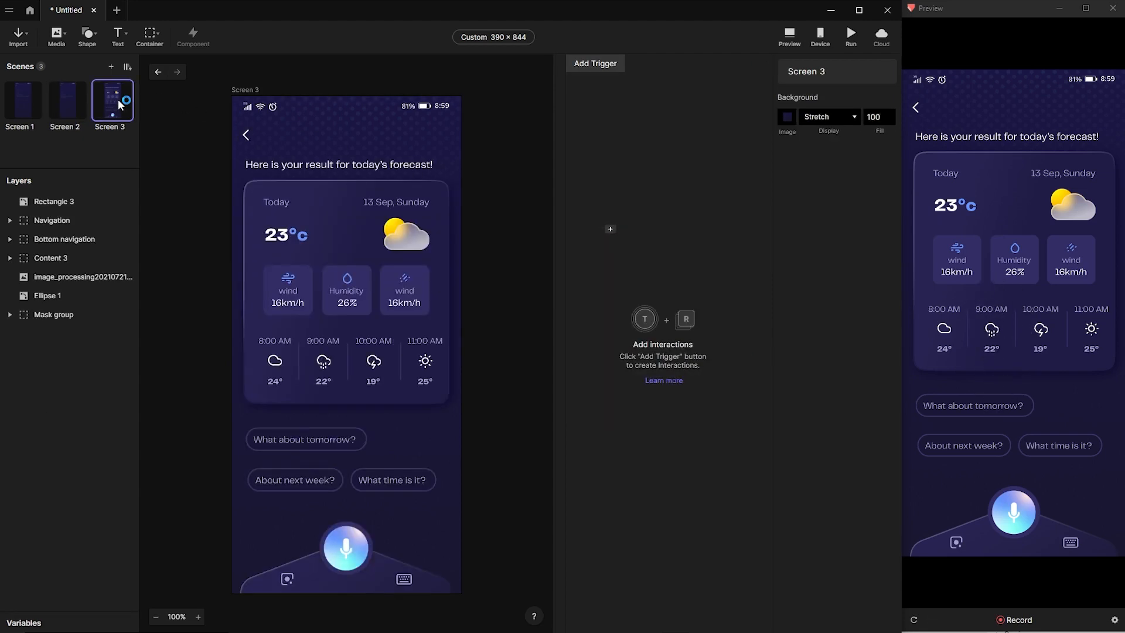
{"action": "left_click", "coordinate": [348, 248]}
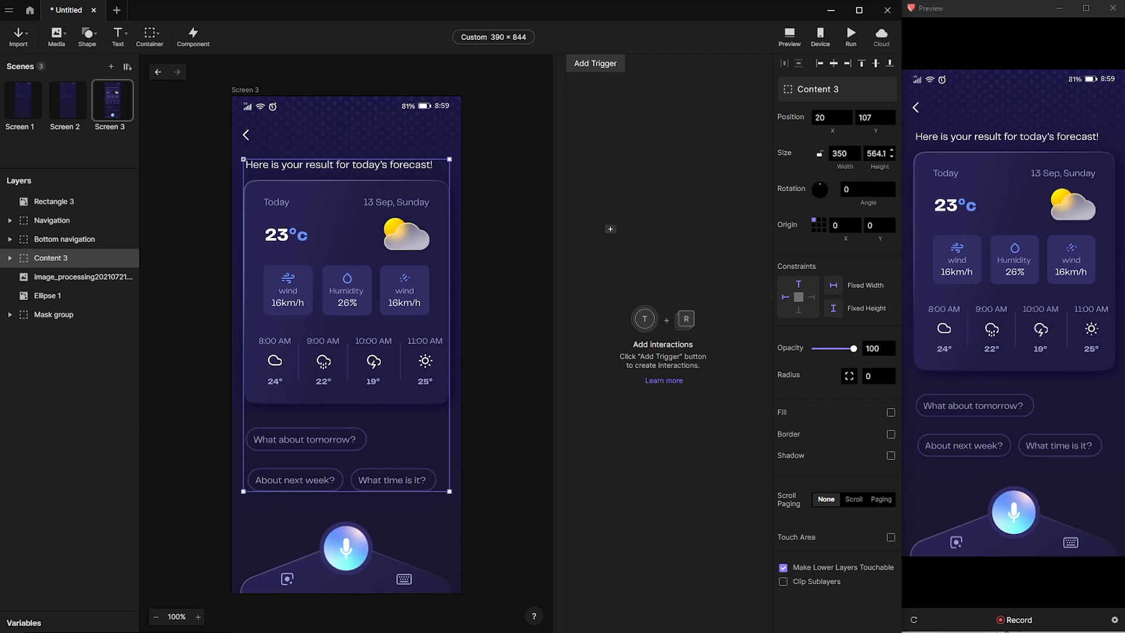
{"action": "left_click", "coordinate": [875, 117]}
{"action": "key", "text": "Return"}
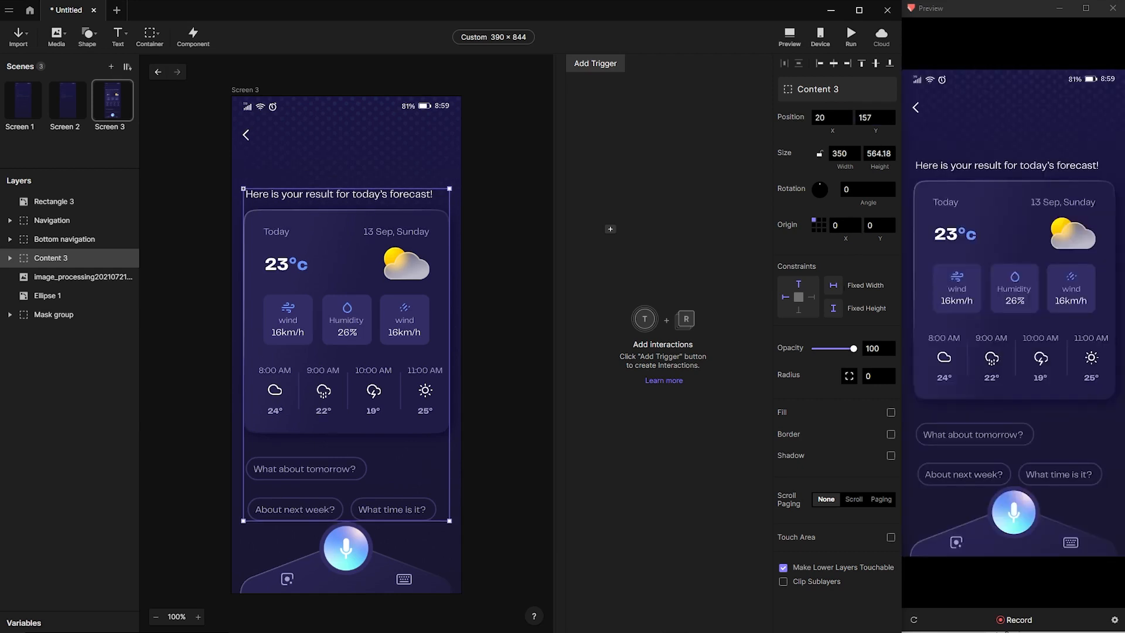
{"action": "left_click_drag", "start_coordinate": [852, 350], "coordinate": [819, 349]}
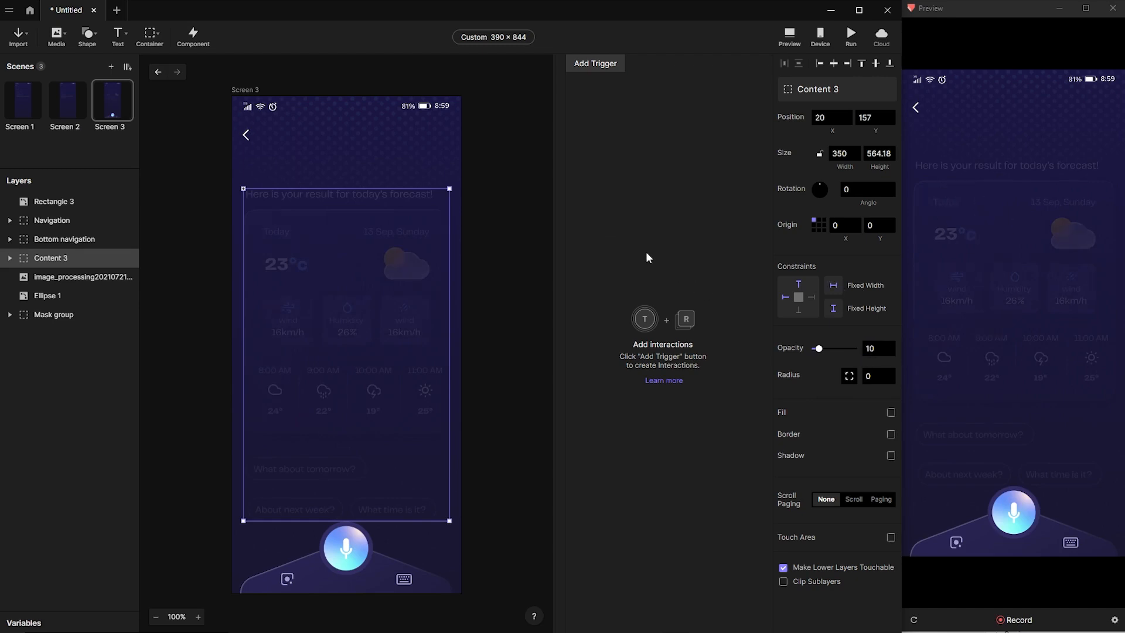
Shift the Bottom navigation group down by 120 to Y 842 and set its opacity to 0.
{"action": "left_click", "coordinate": [364, 555]}
{"action": "left_click", "coordinate": [865, 119]}
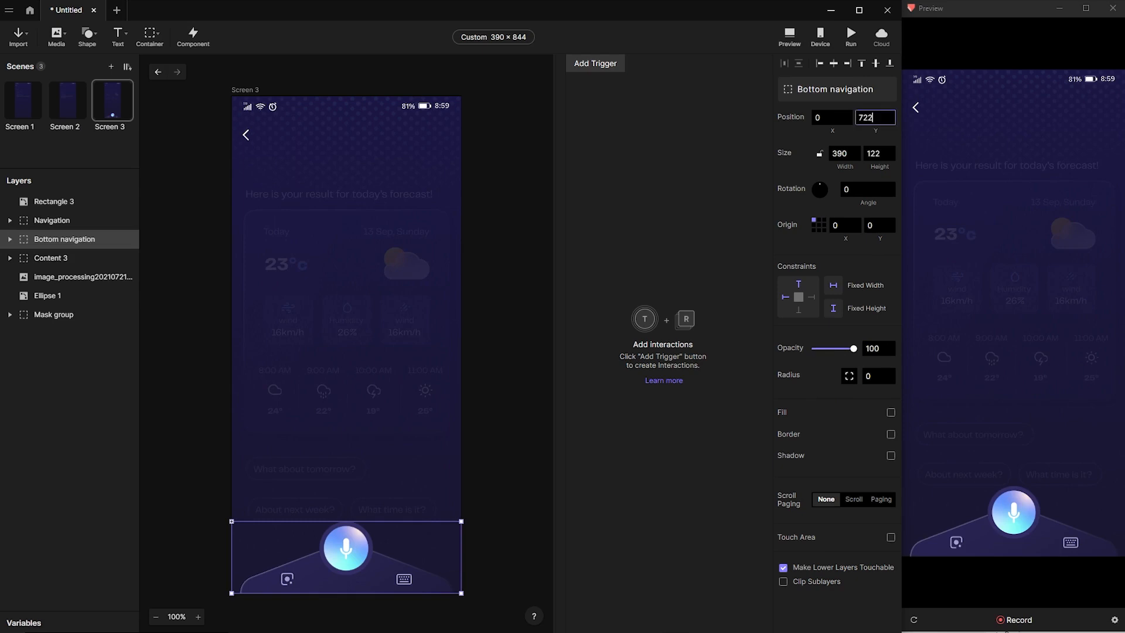
{"action": "type", "text": "+120"}
{"action": "key", "text": "Return"}
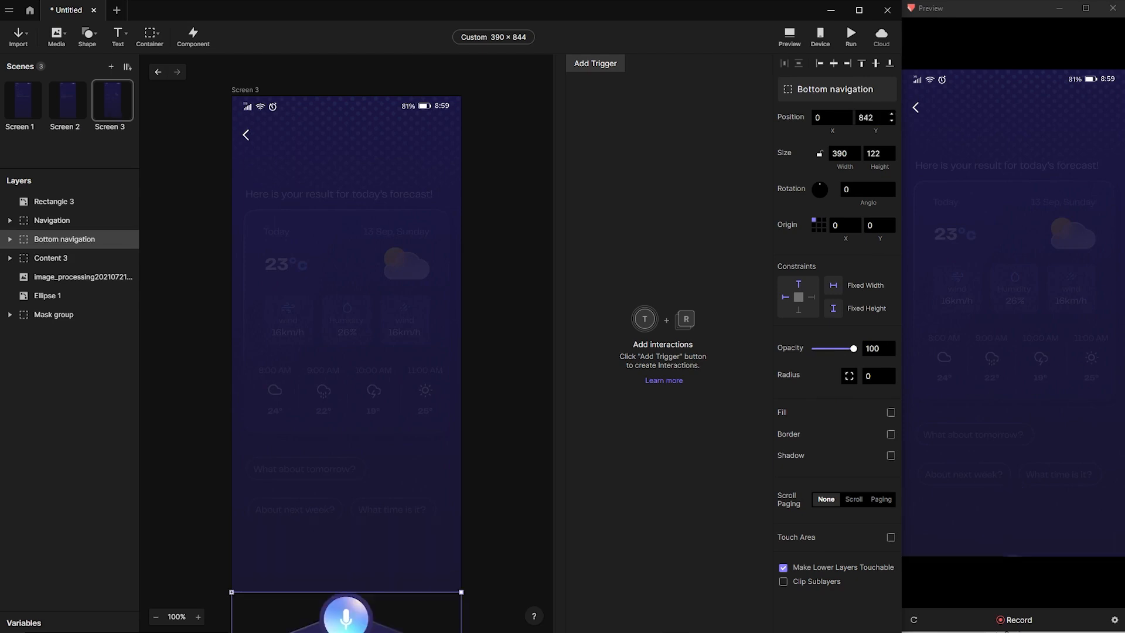
{"action": "left_click_drag", "start_coordinate": [852, 350], "coordinate": [796, 352]}
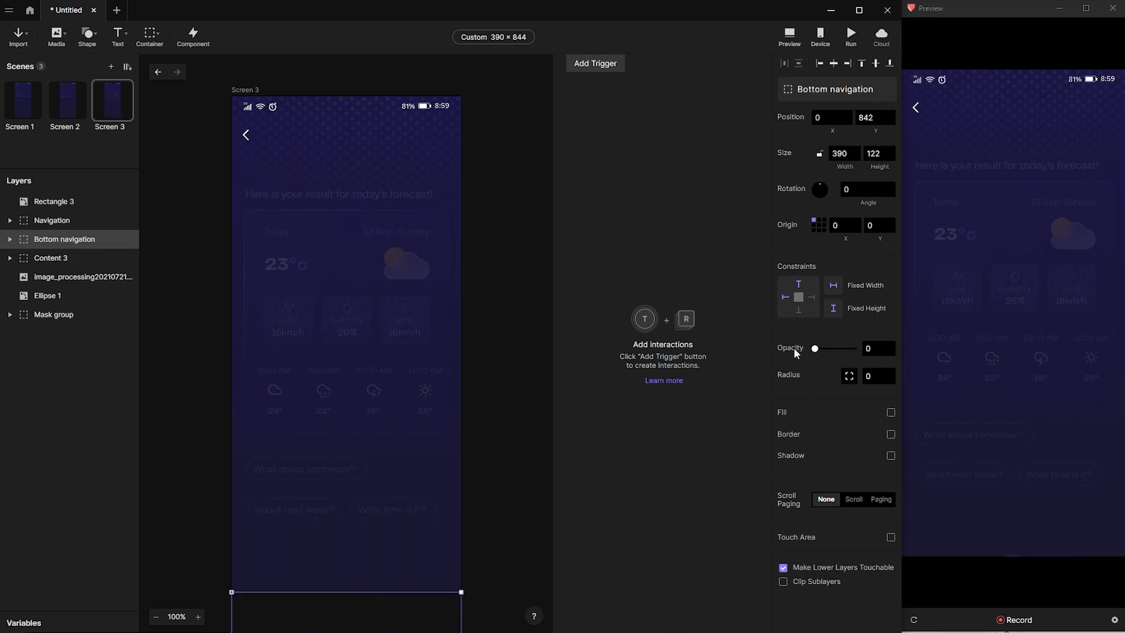
Add a Start trigger to Screen 3.
{"action": "left_click", "coordinate": [392, 303]}
{"action": "left_click", "coordinate": [604, 64]}
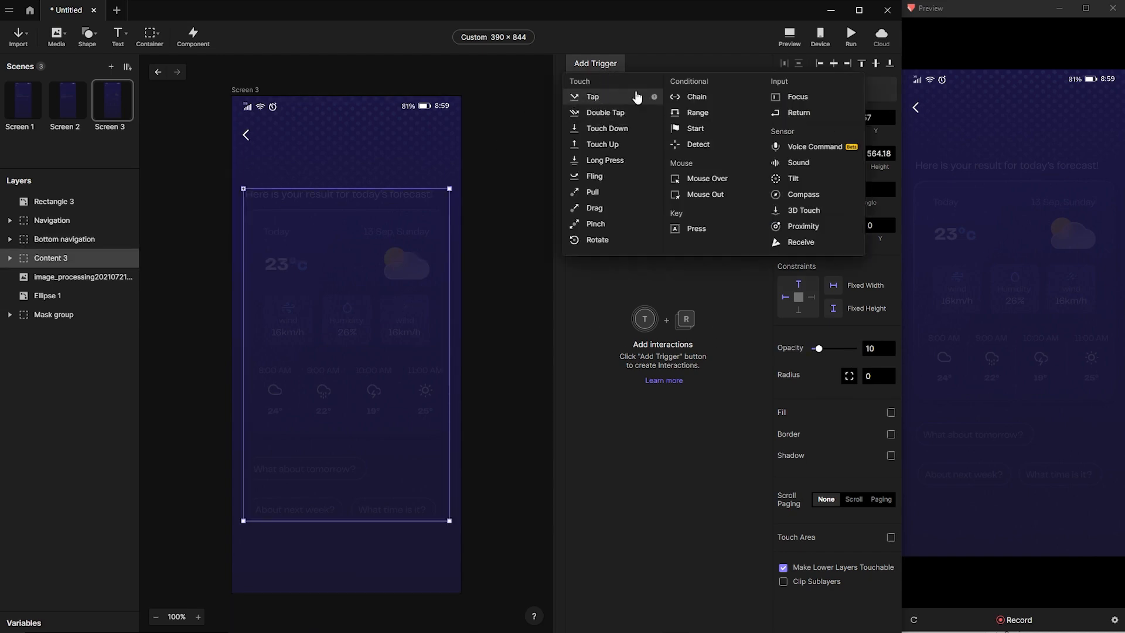
{"action": "left_click", "coordinate": [693, 126]}
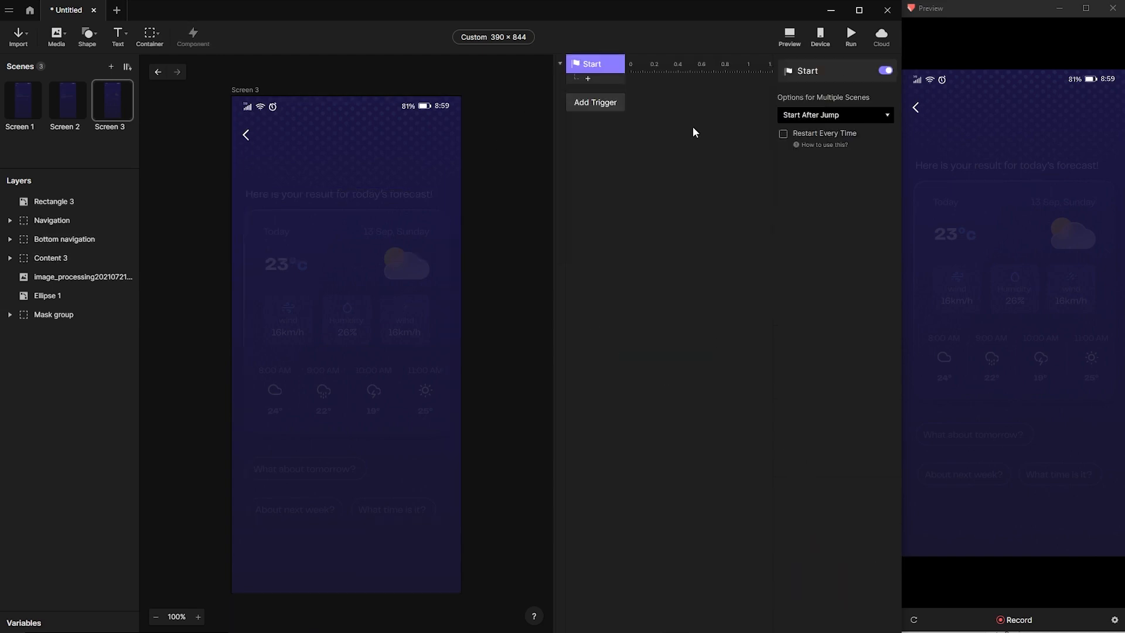
Add a Move response to Screen 3's Start trigger that moves Content 3 up by 50 to Y 107.
{"action": "left_click", "coordinate": [590, 80]}
{"action": "left_click", "coordinate": [593, 94]}
{"action": "left_click", "coordinate": [867, 89]}
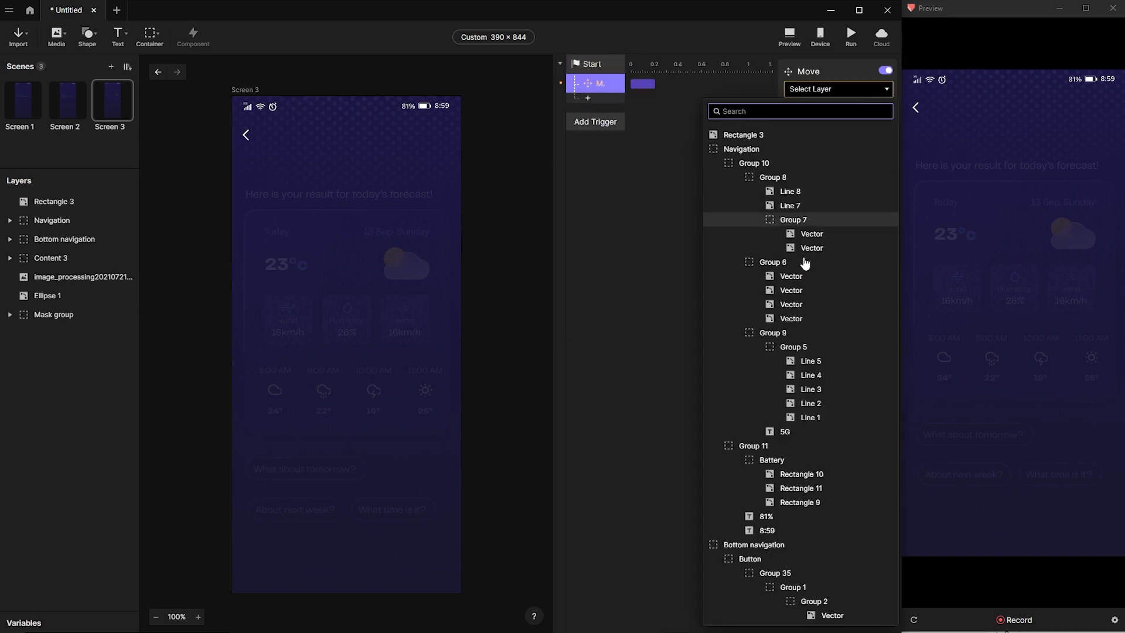
{"action": "scroll", "coordinate": [805, 264], "scroll_direction": "down", "scroll_amount": 10}
{"action": "left_click", "coordinate": [767, 472]}
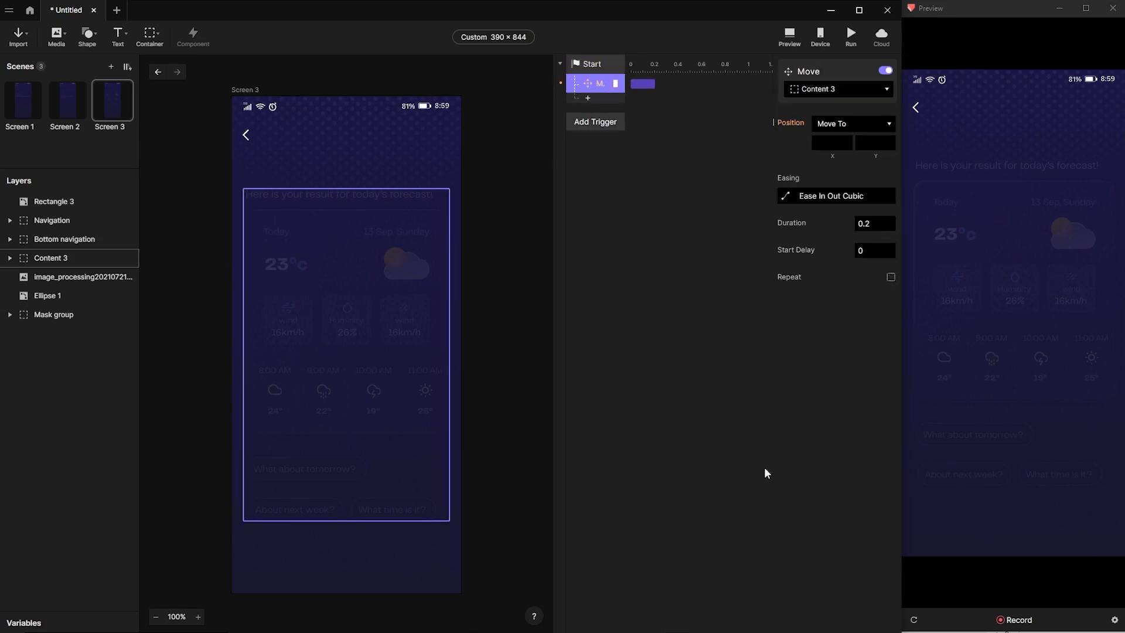
{"action": "left_click", "coordinate": [872, 143]}
{"action": "type", "text": "-50"}
{"action": "key", "text": "Return"}
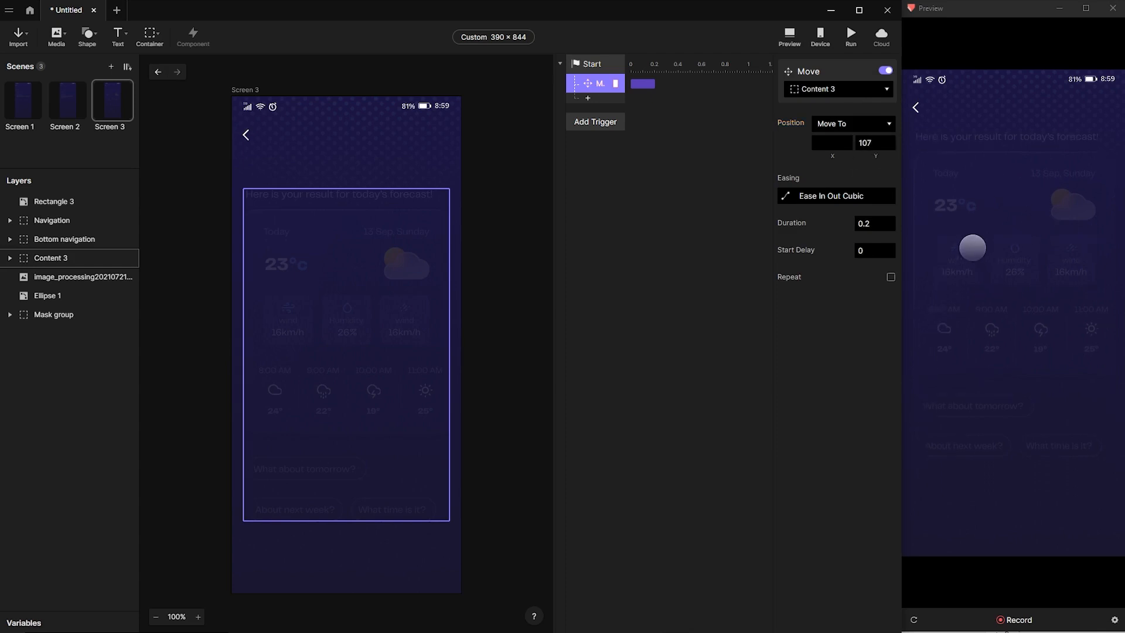
Add an Opacity response for Content 3 that goes to 100 with a duration of 0.5.
{"action": "left_click", "coordinate": [587, 99]}
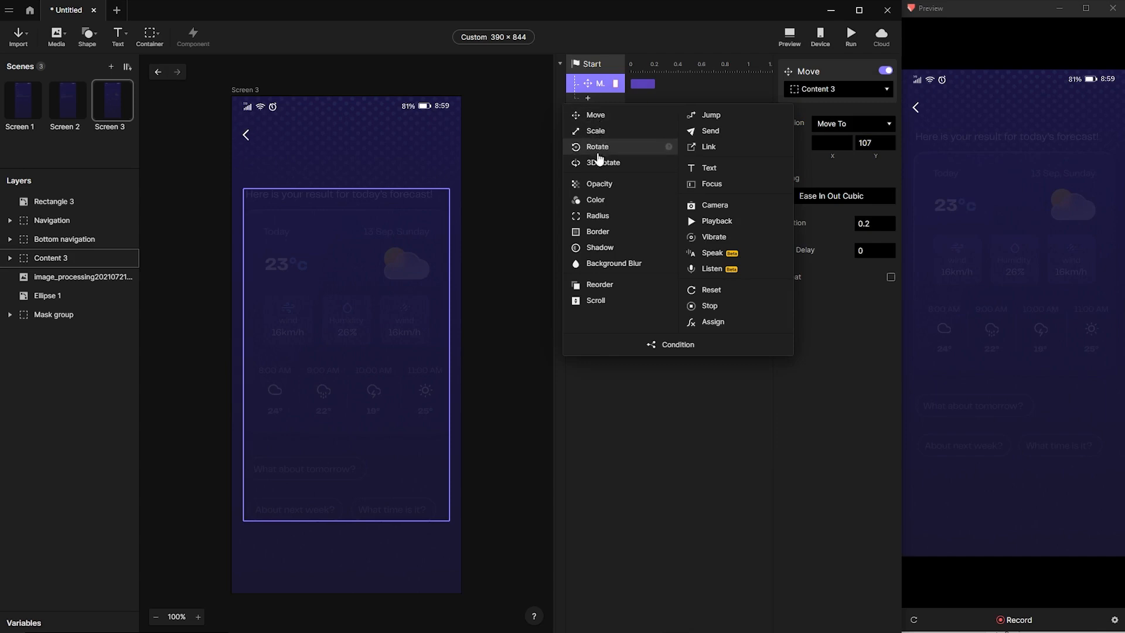
{"action": "left_click", "coordinate": [593, 184]}
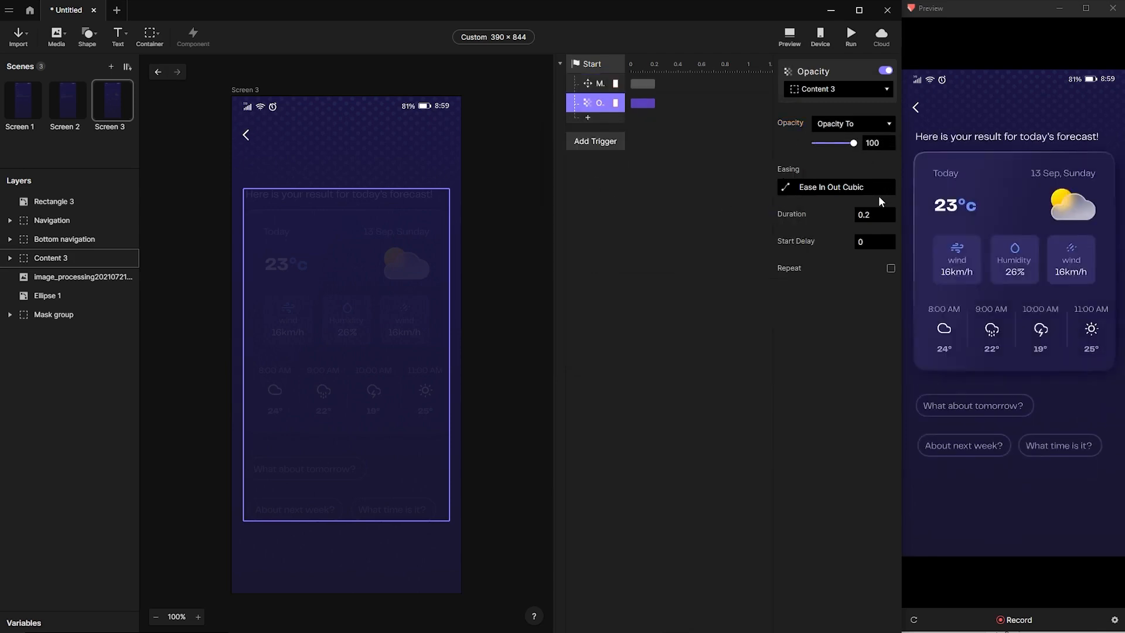
{"action": "left_click", "coordinate": [872, 215]}
{"action": "key", "text": "BackSpace"}
{"action": "type", "text": "5"}
{"action": "key", "text": "Return"}
Set the duration of Content 3's Move response to 0.5.
{"action": "left_click", "coordinate": [643, 85]}
{"action": "left_click", "coordinate": [873, 224]}
{"action": "key", "text": "BackSpace"}
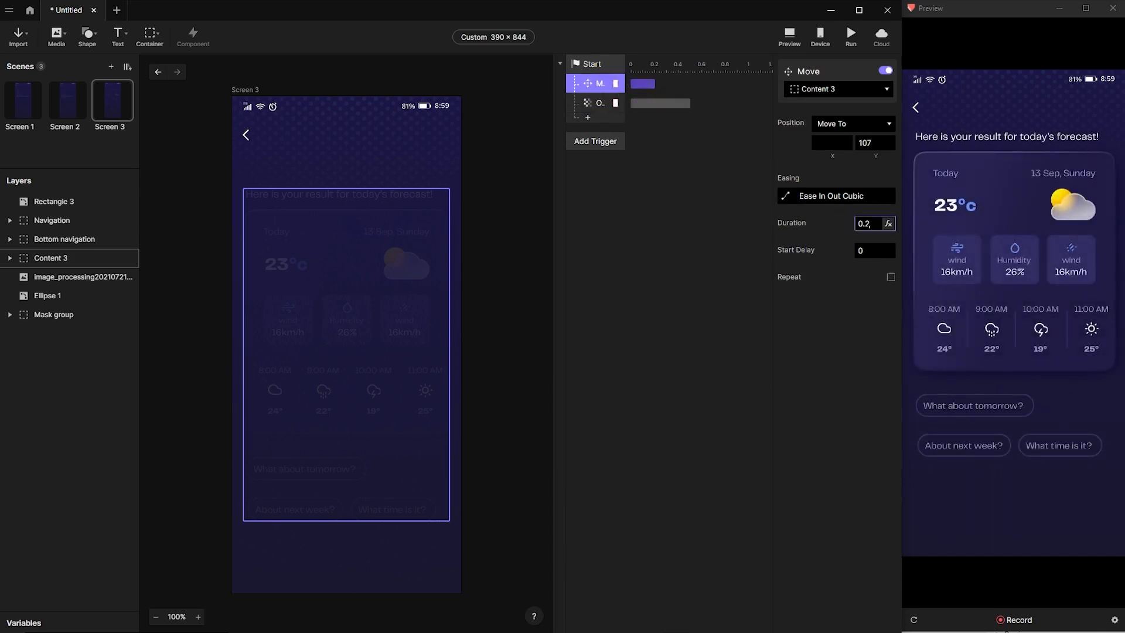
{"action": "type", "text": "5"}
Add a Move response to the Start trigger that moves Bottom navigation to Y 722.
{"action": "left_click", "coordinate": [588, 118]}
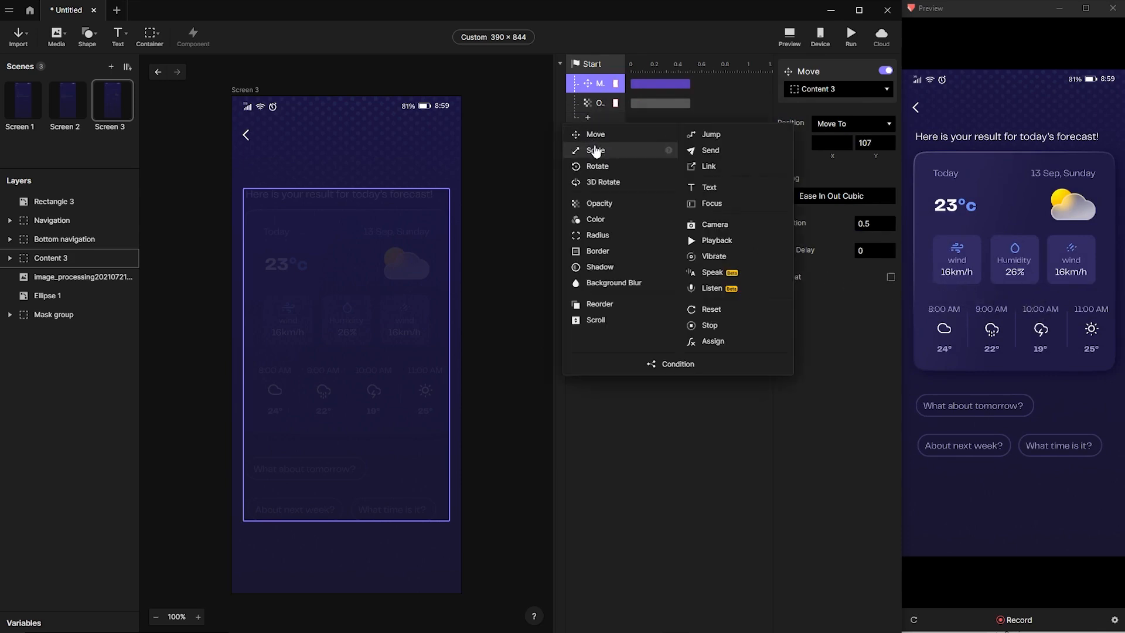
{"action": "left_click", "coordinate": [597, 137]}
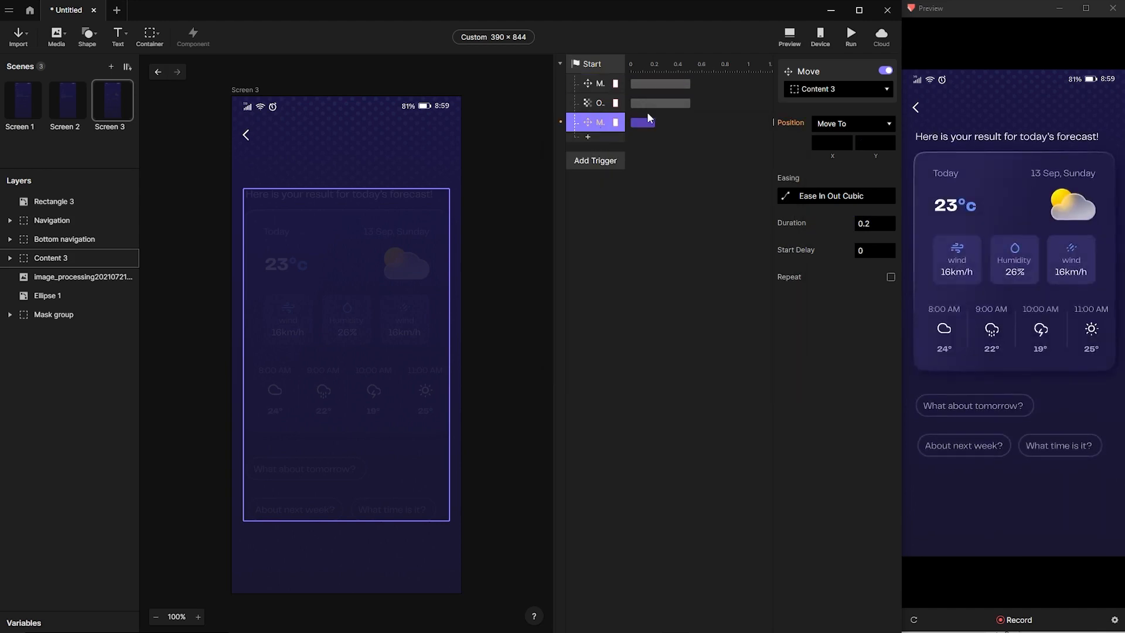
{"action": "left_click", "coordinate": [852, 91]}
{"action": "scroll", "coordinate": [794, 398], "scroll_direction": "down", "scroll_amount": 10}
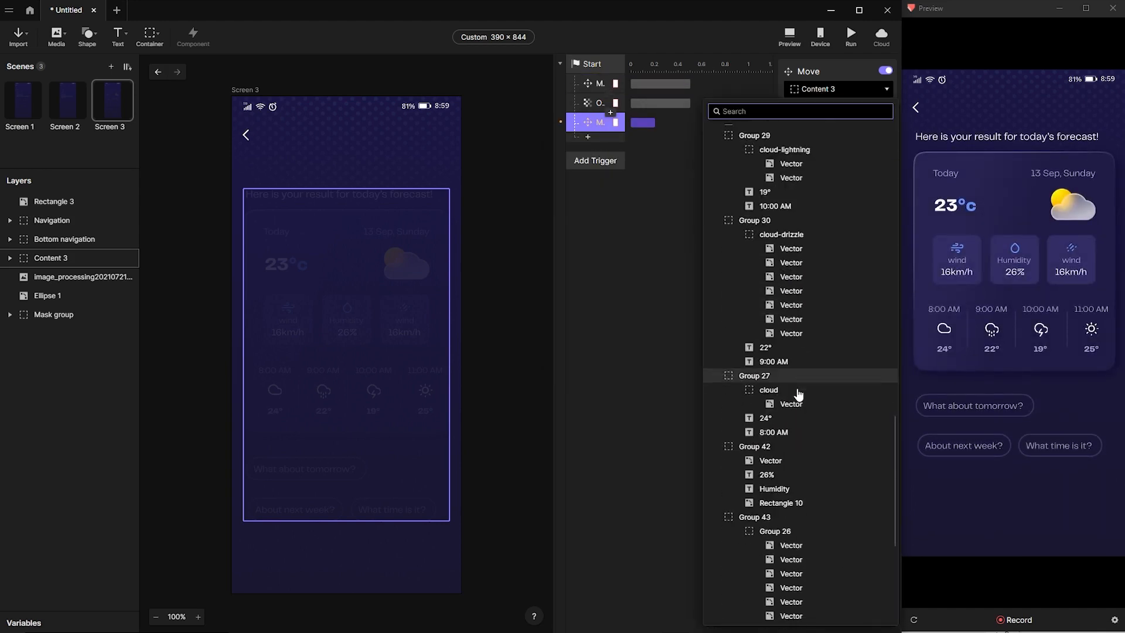
{"action": "scroll", "coordinate": [797, 393], "scroll_direction": "down", "scroll_amount": 5}
{"action": "left_click", "coordinate": [761, 489]}
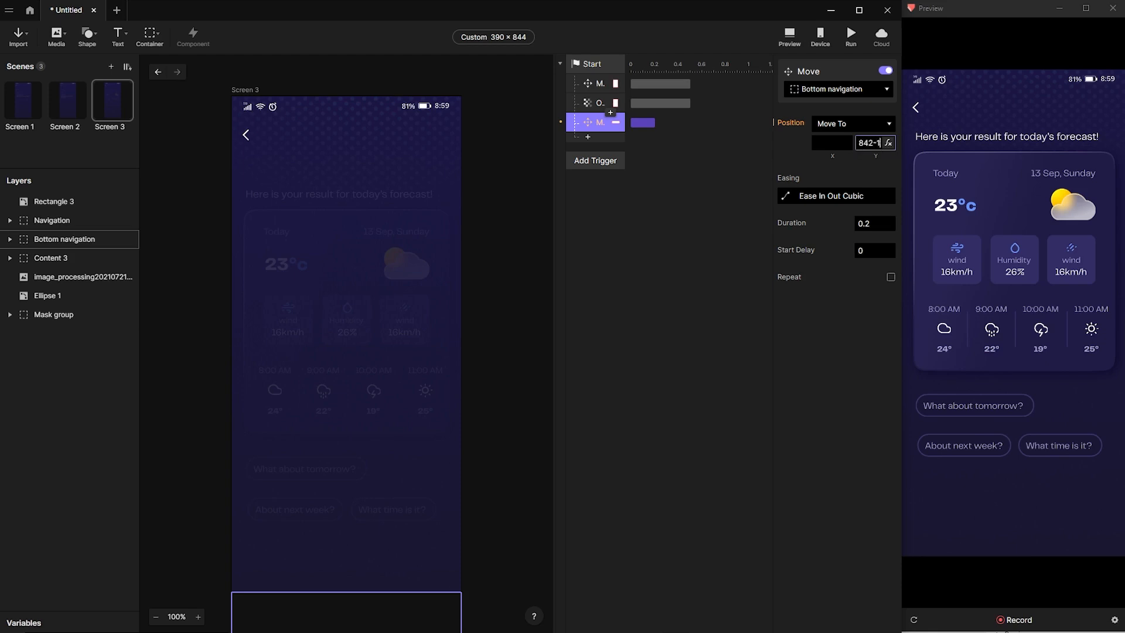
{"action": "key", "text": "Return"}
Add an Opacity response for Bottom navigation that goes to 100.
{"action": "left_click", "coordinate": [588, 136]}
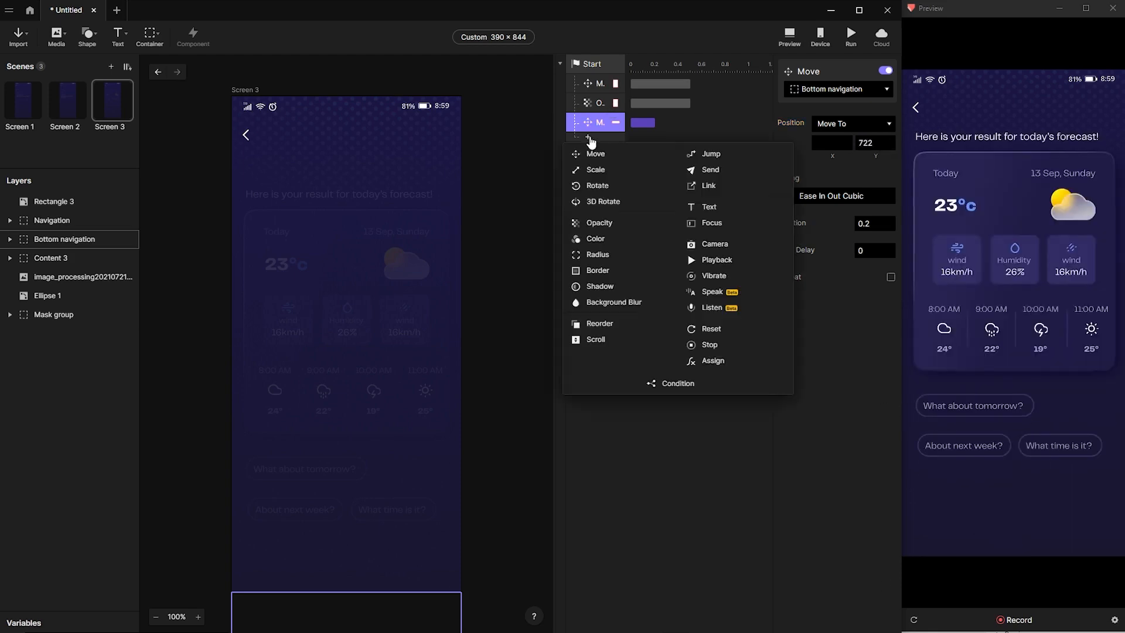
{"action": "left_click", "coordinate": [593, 216]}
{"action": "left_click_drag", "start_coordinate": [816, 144], "coordinate": [853, 143]}
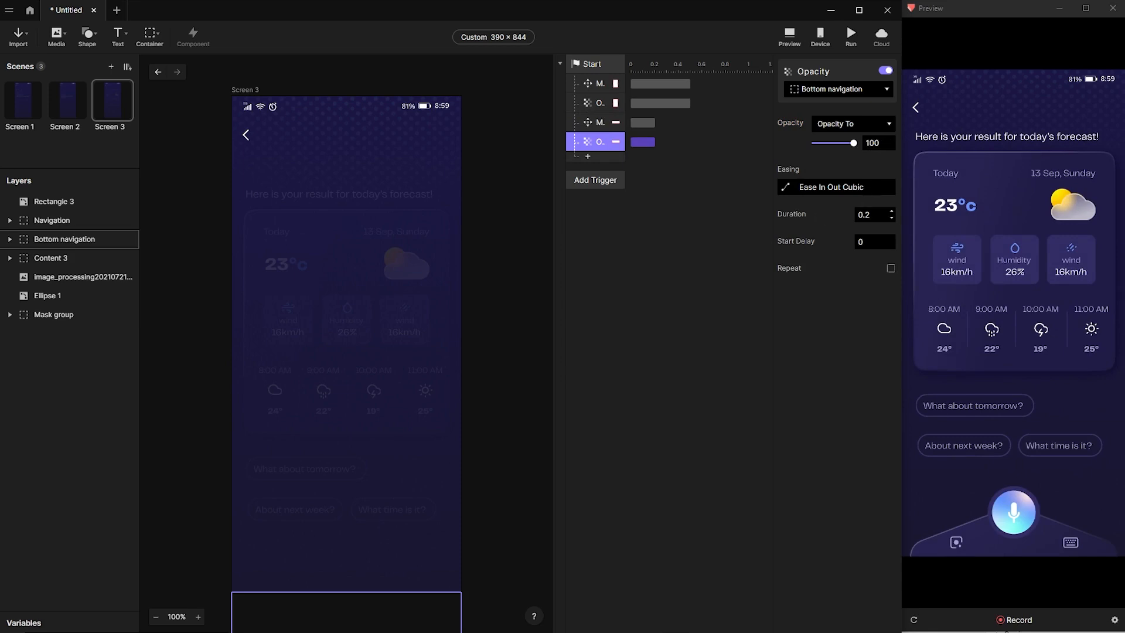
Set the duration of Bottom navigation's Opacity and Move responses to 0.5.
{"action": "left_click", "coordinate": [873, 216]}
{"action": "key", "text": "Up"}
{"action": "key", "text": "Up"}
{"action": "key", "text": "Up"}
{"action": "left_click", "coordinate": [606, 125]}
{"action": "left_click", "coordinate": [872, 225]}
{"action": "key", "text": "Up"}
{"action": "key", "text": "Up"}
{"action": "key", "text": "Up"}
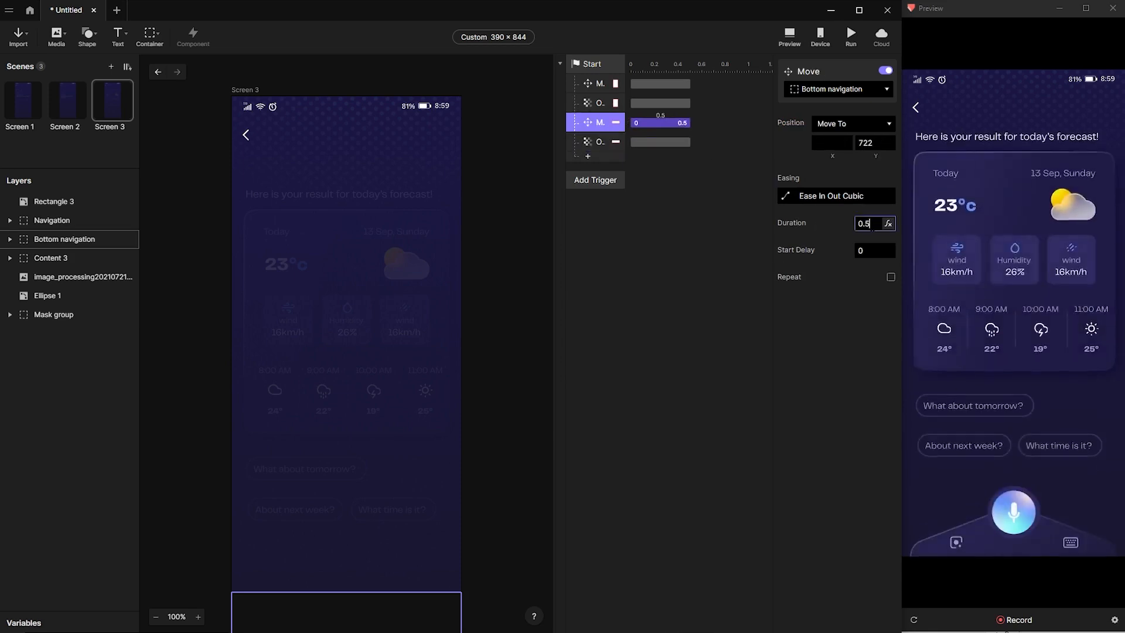
{"action": "left_click", "coordinate": [850, 44]}
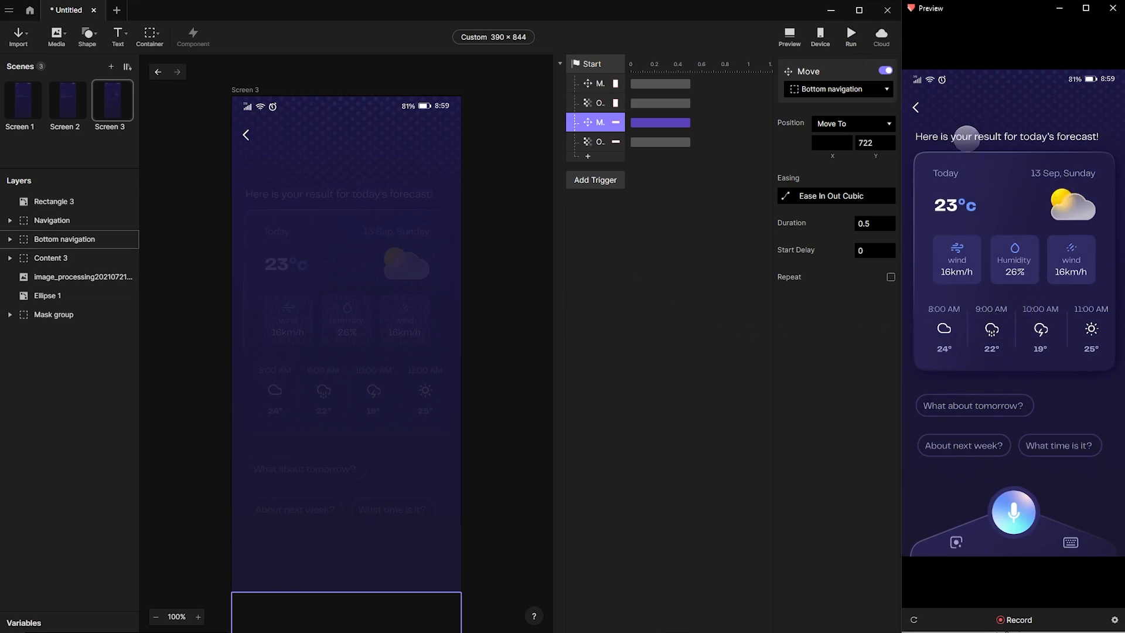
Add a Speak response to Screen 3's Start trigger saying "Here is your result for today's forecast!", making that heading editable to copy its text.
{"action": "left_click", "coordinate": [587, 156]}
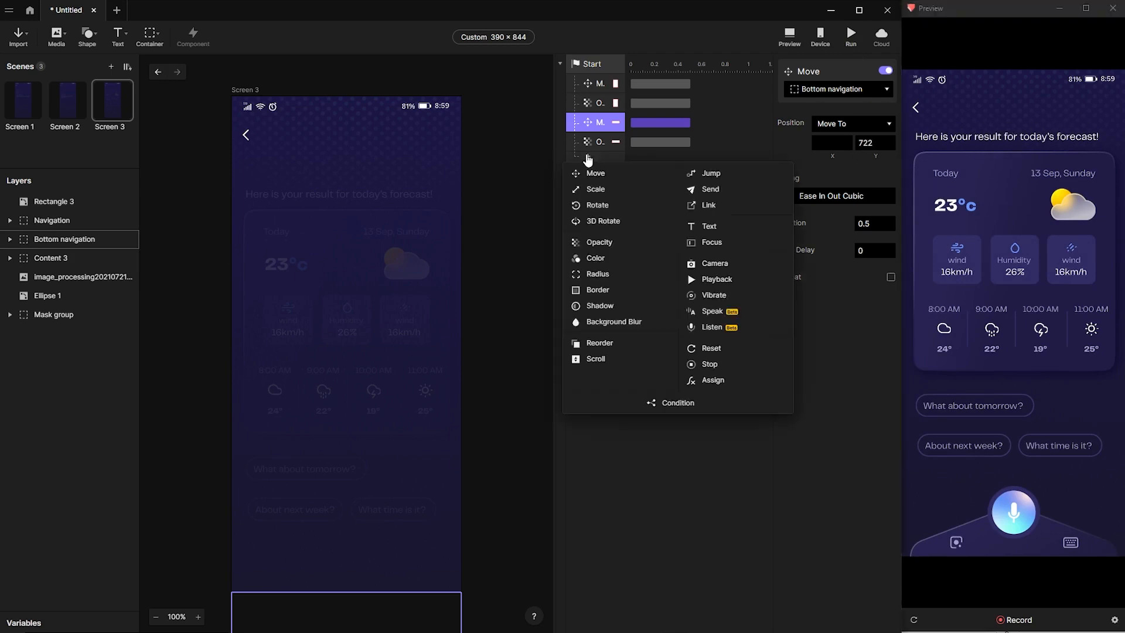
{"action": "left_click", "coordinate": [715, 312]}
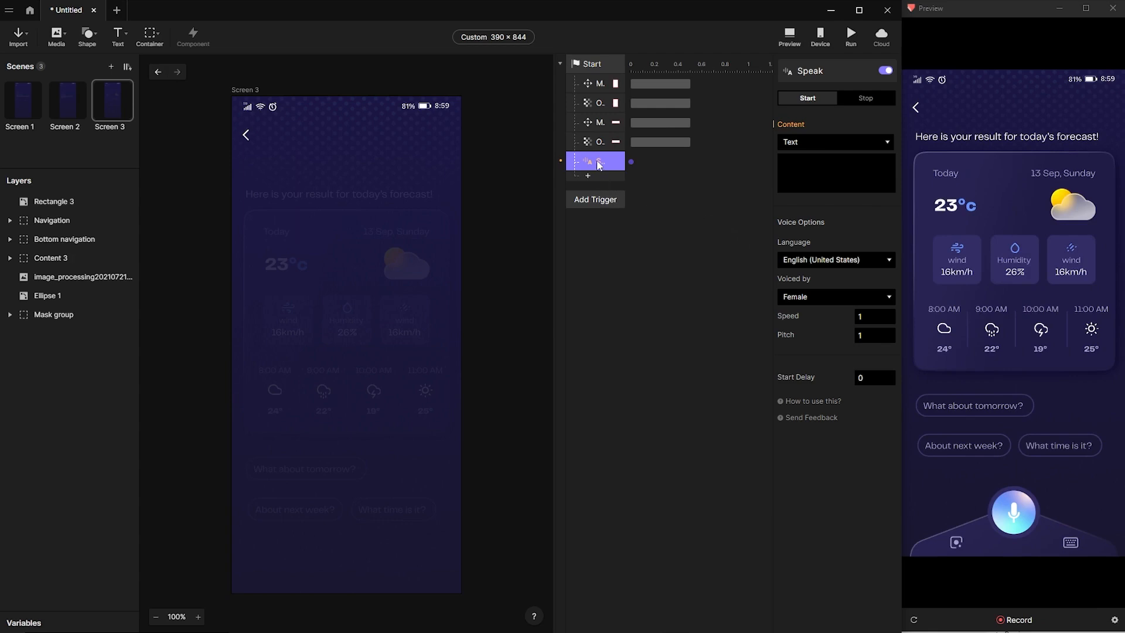
{"action": "double_click", "coordinate": [332, 203]}
{"action": "left_click", "coordinate": [329, 196]}
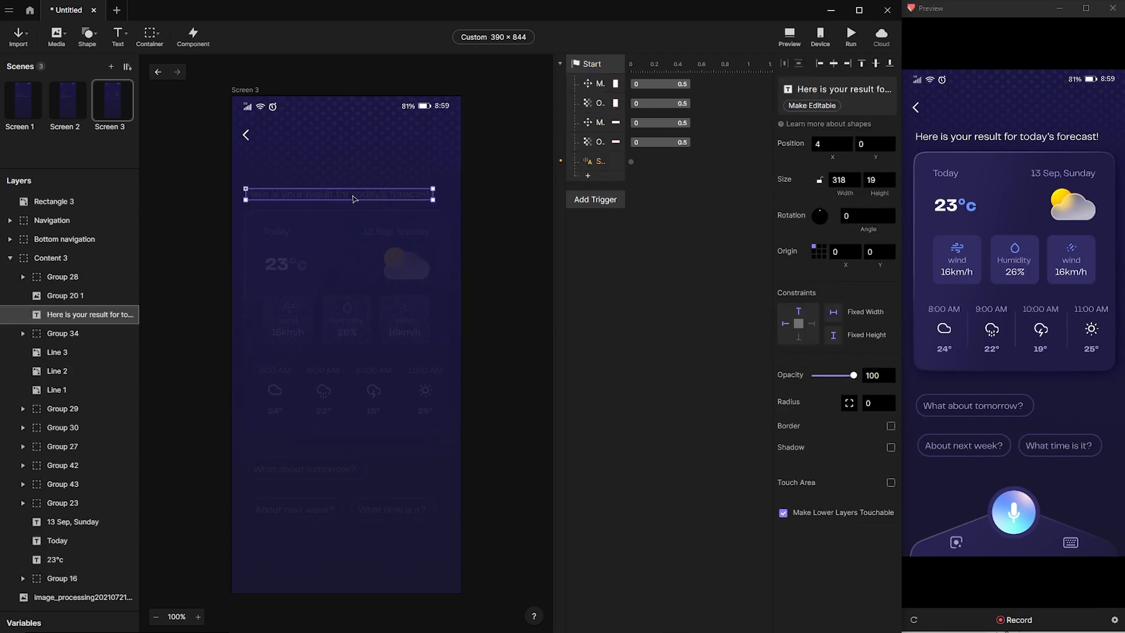
{"action": "left_click", "coordinate": [813, 106]}
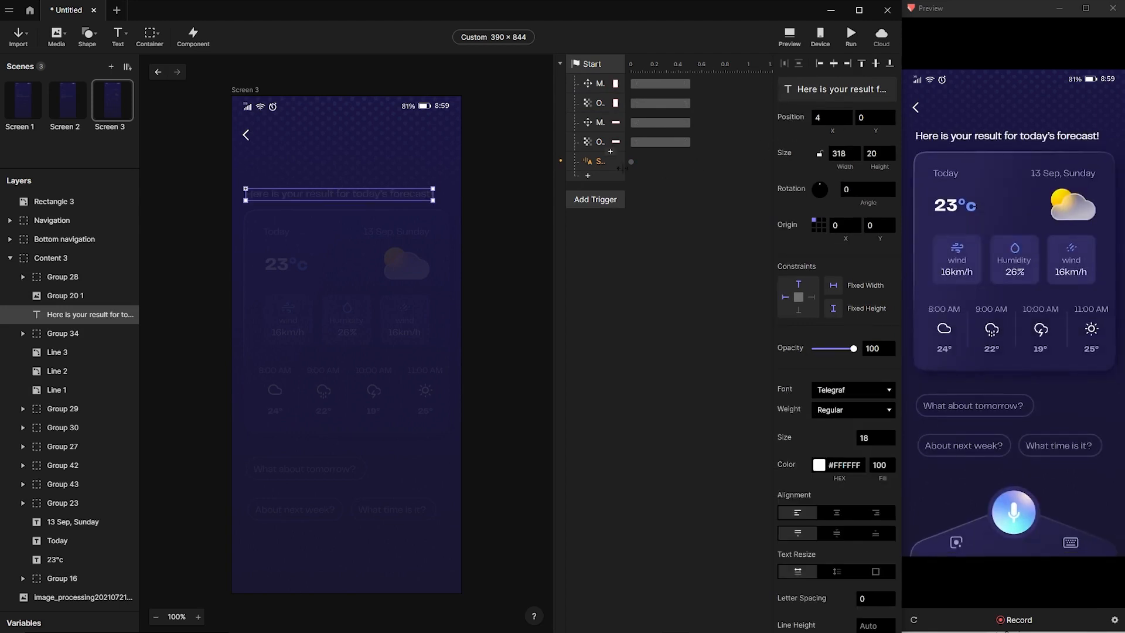
{"action": "double_click", "coordinate": [377, 195]}
{"action": "key", "text": "ctrl+c"}
{"action": "left_click", "coordinate": [600, 161]}
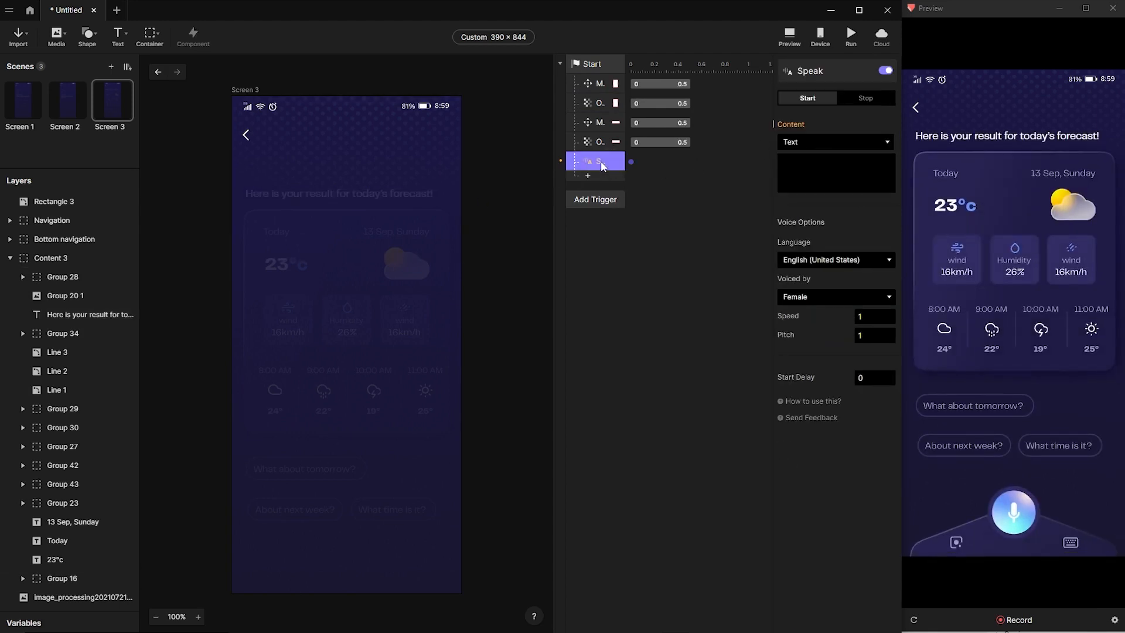
{"action": "left_click", "coordinate": [833, 170]}
{"action": "key", "text": "ctrl+v"}
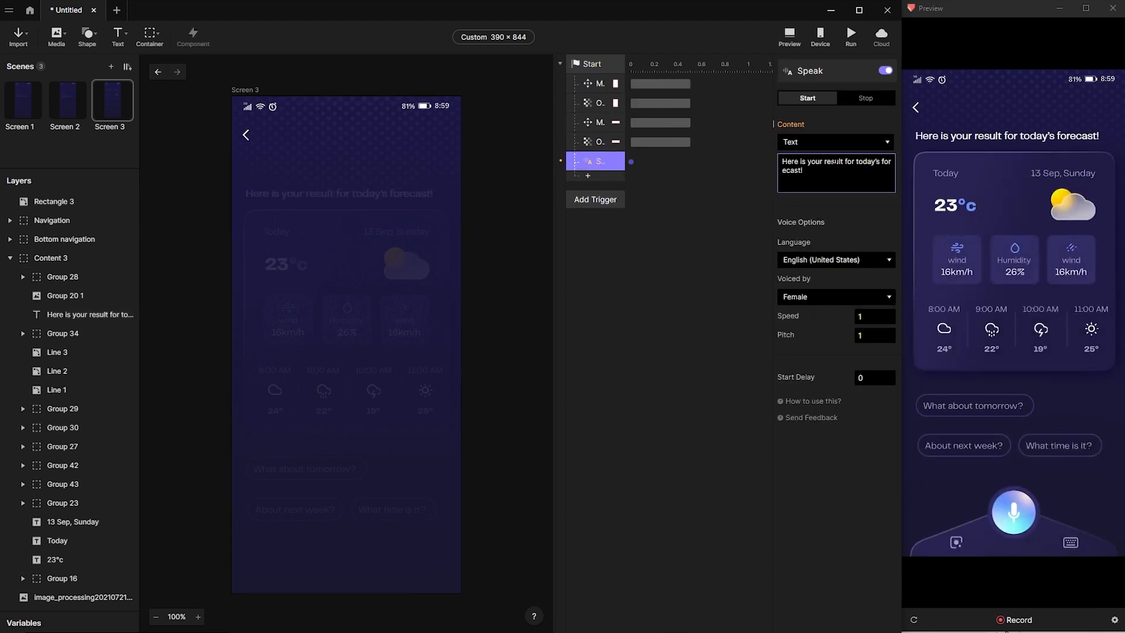
{"action": "left_click", "coordinate": [792, 202]}
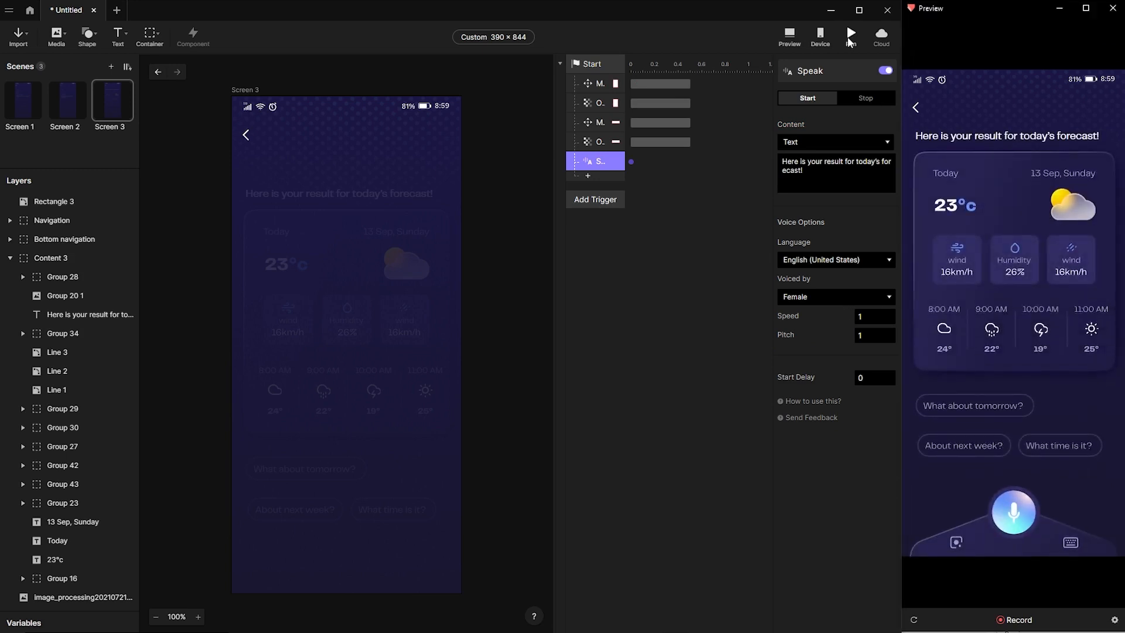
Preview the prototype from Screen 1 and activate the microphone to check the flow through to the forecast screen.
{"action": "left_click", "coordinate": [886, 71]}
{"action": "left_click", "coordinate": [22, 111]}
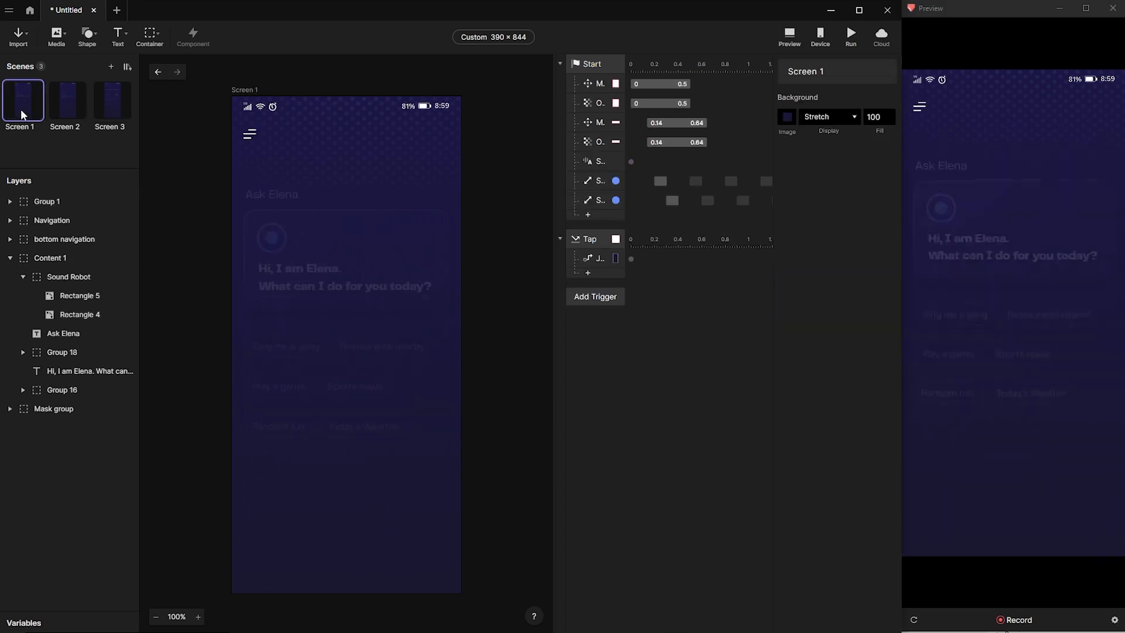
{"action": "left_click", "coordinate": [850, 35]}
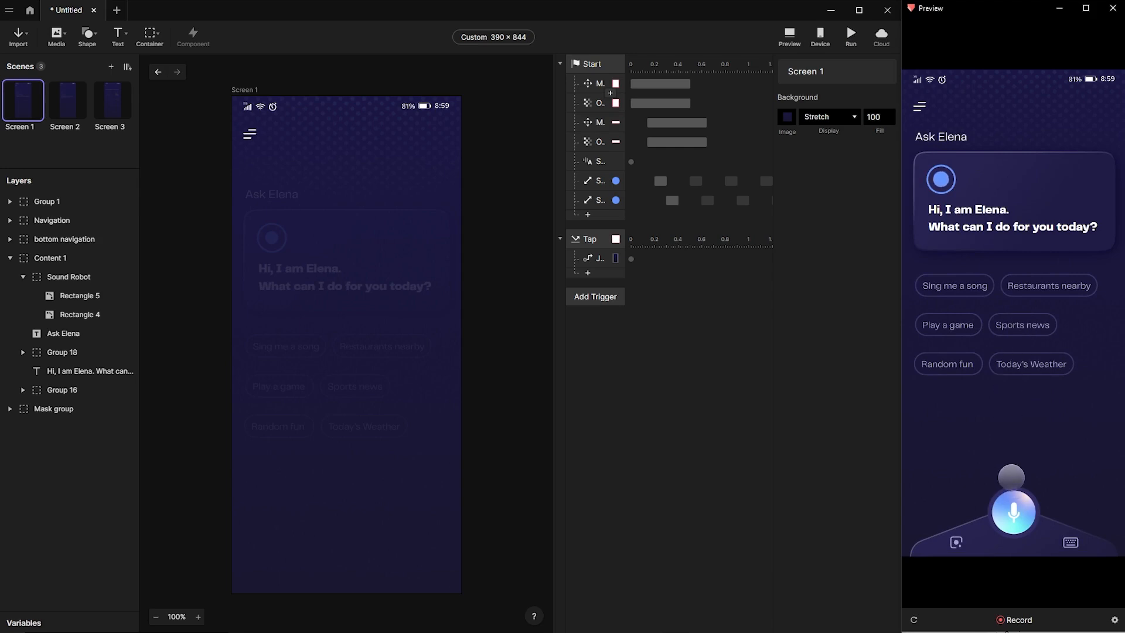
{"action": "left_click", "coordinate": [1017, 507]}
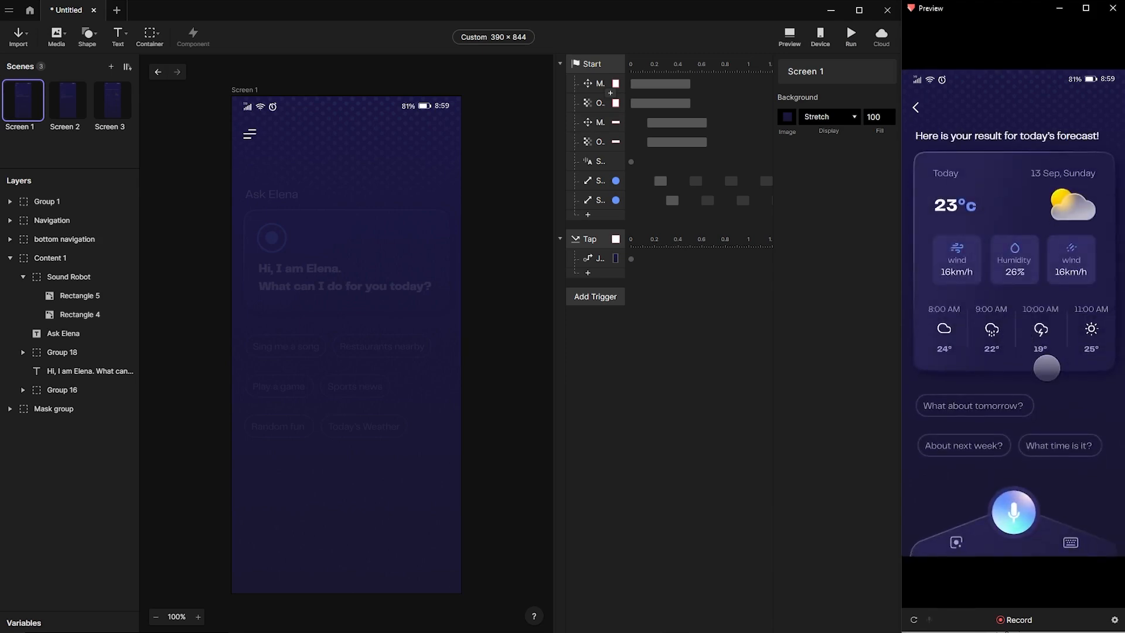
Clear the placeholder text "Hi, Elena. Can you show me today's forecast?" from its text layer on Screen 2.
{"action": "left_click", "coordinate": [67, 101]}
{"action": "left_click", "coordinate": [306, 293]}
{"action": "double_click", "coordinate": [306, 293]}
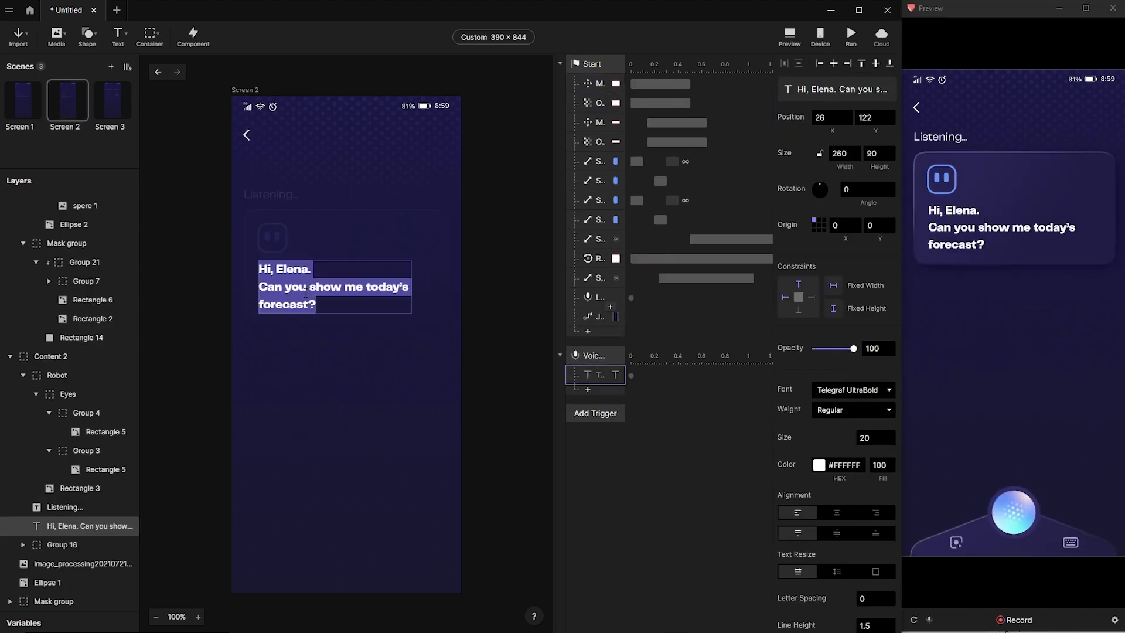
{"action": "left_click", "coordinate": [277, 279]}
{"action": "key", "text": "BackSpace"}
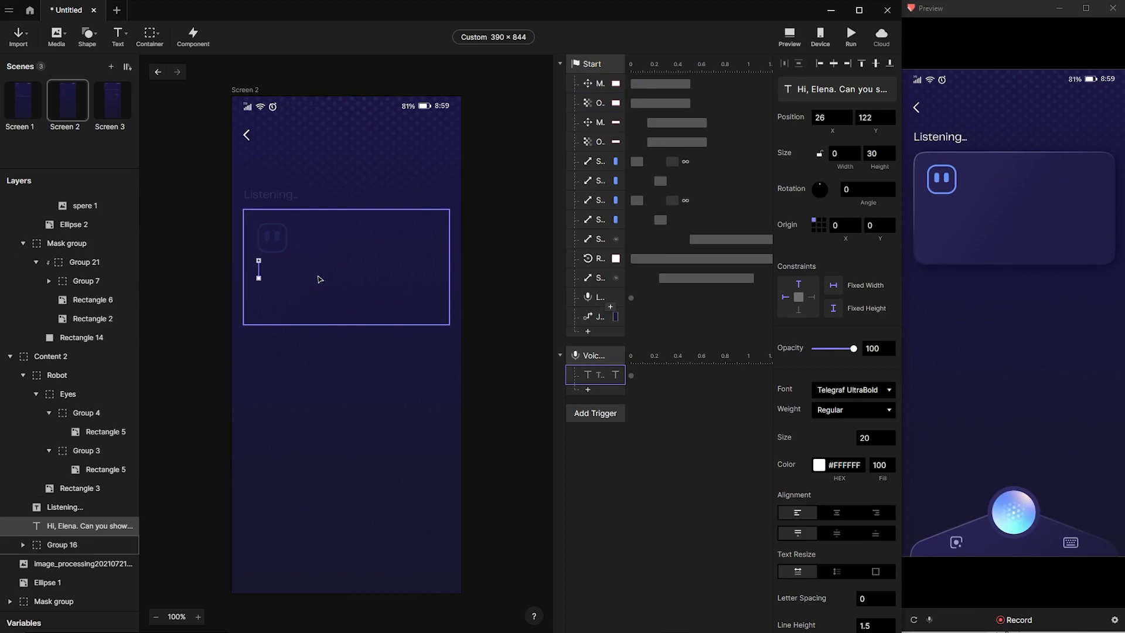
{"action": "left_click", "coordinate": [702, 443]}
Open Screen 1, switch to the Protopie Sound folder in File Explorer and listen to the Short Message sound.
{"action": "left_click", "coordinate": [33, 101]}
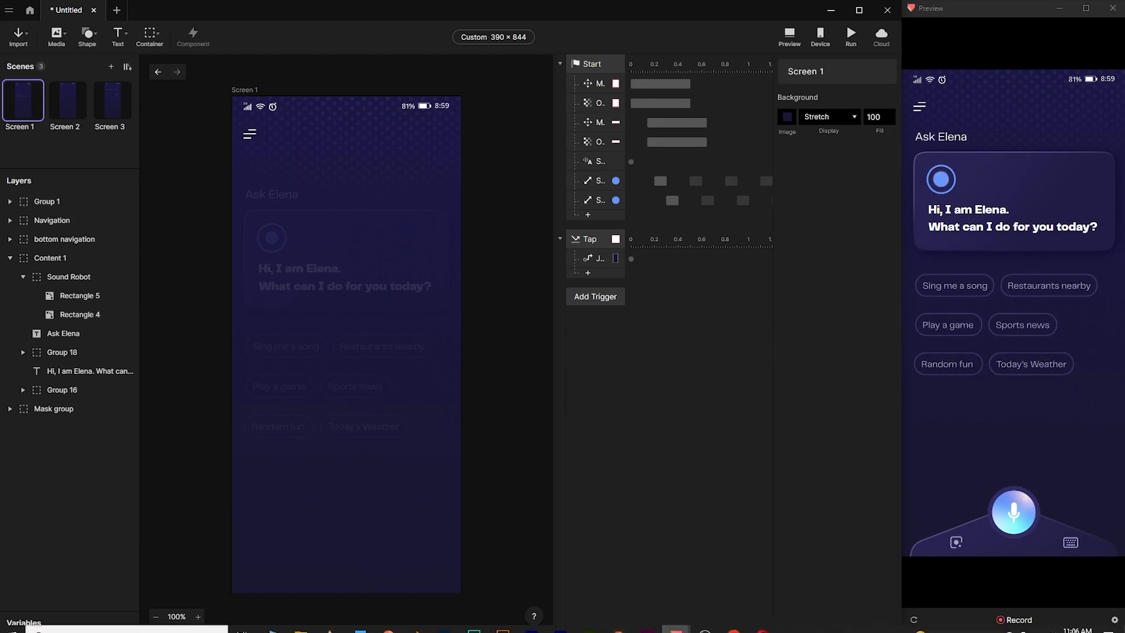
{"action": "left_click", "coordinate": [295, 626]}
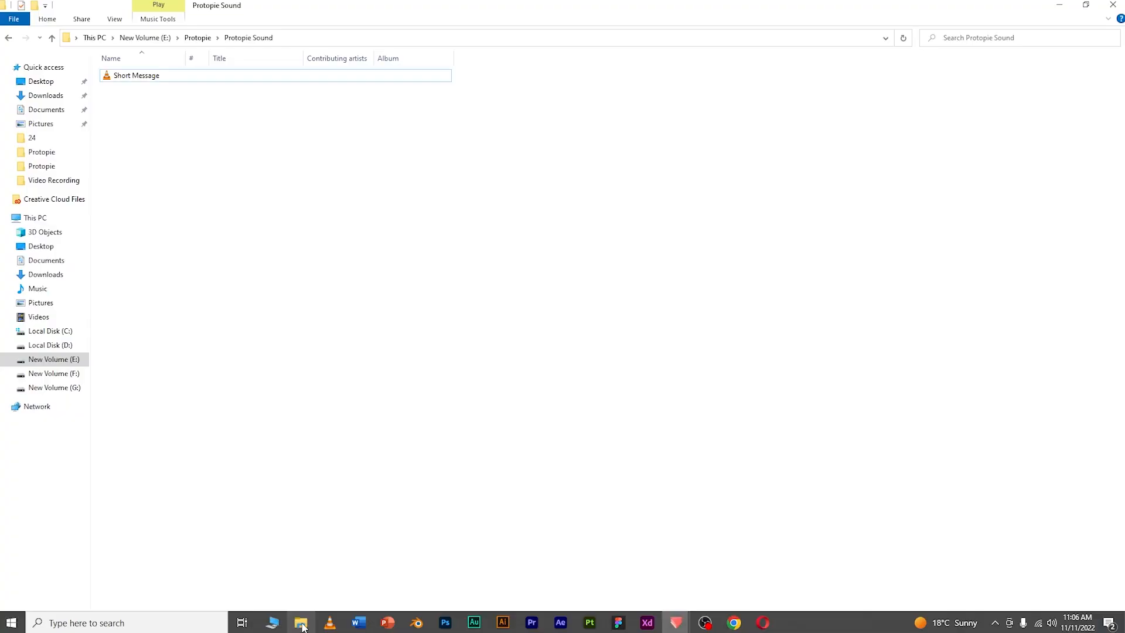
{"action": "double_click", "coordinate": [129, 77]}
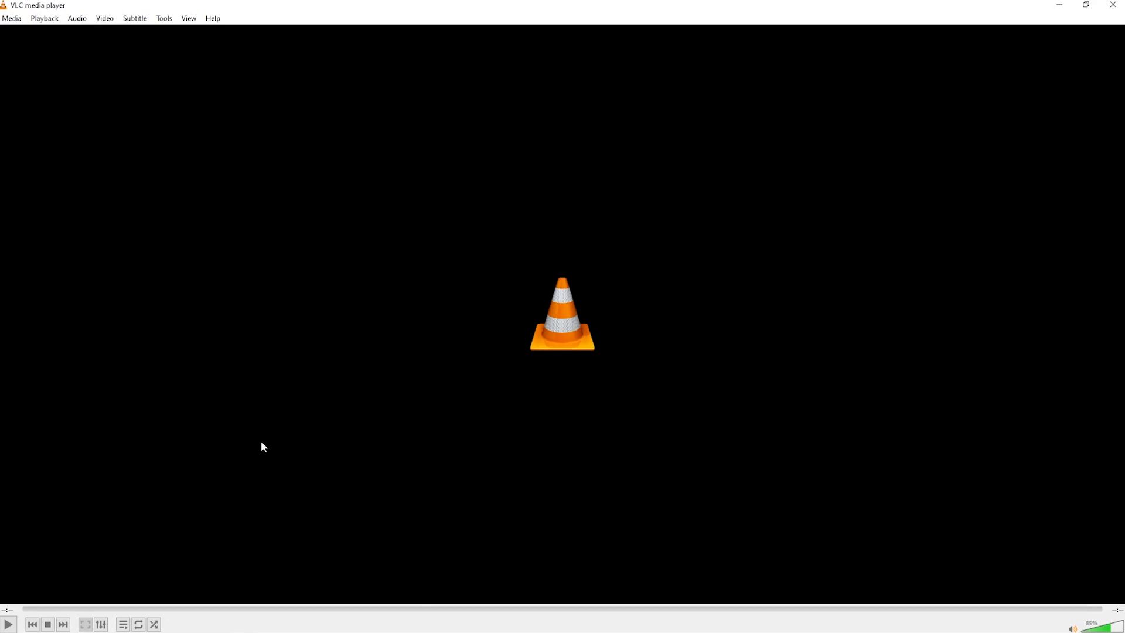
{"action": "left_click", "coordinate": [10, 626]}
{"action": "left_click", "coordinate": [1113, 5]}
Import the Short Message sound beside Screen 1's artboard and add a Playback response to the Start trigger that plays it.
{"action": "left_click_drag", "start_coordinate": [135, 80], "coordinate": [497, 451]}
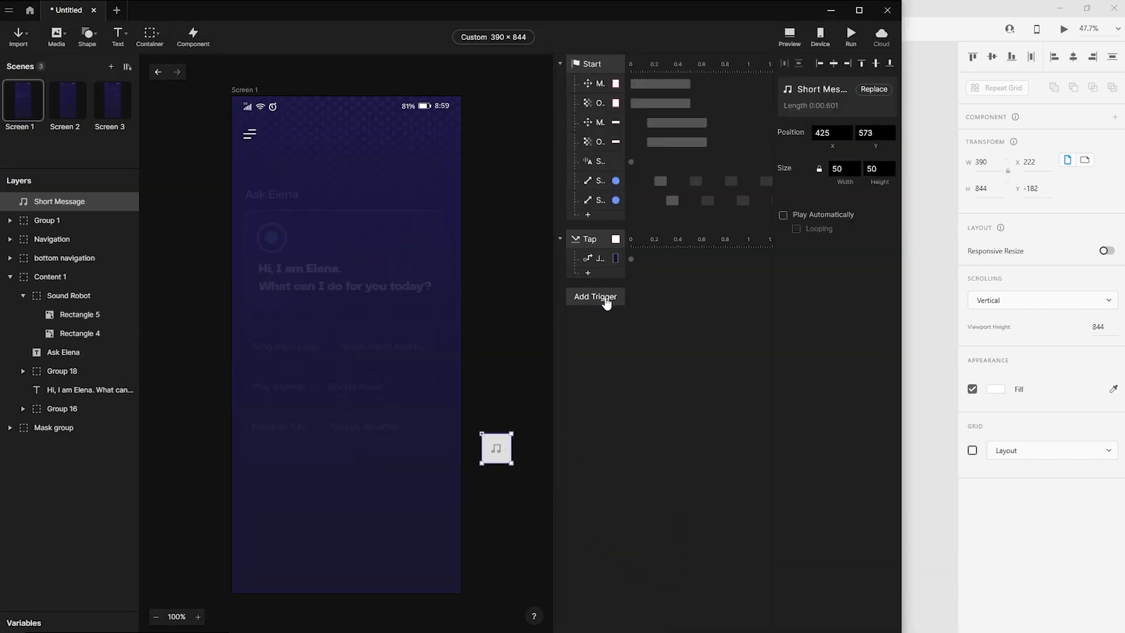
{"action": "left_click", "coordinate": [587, 215]}
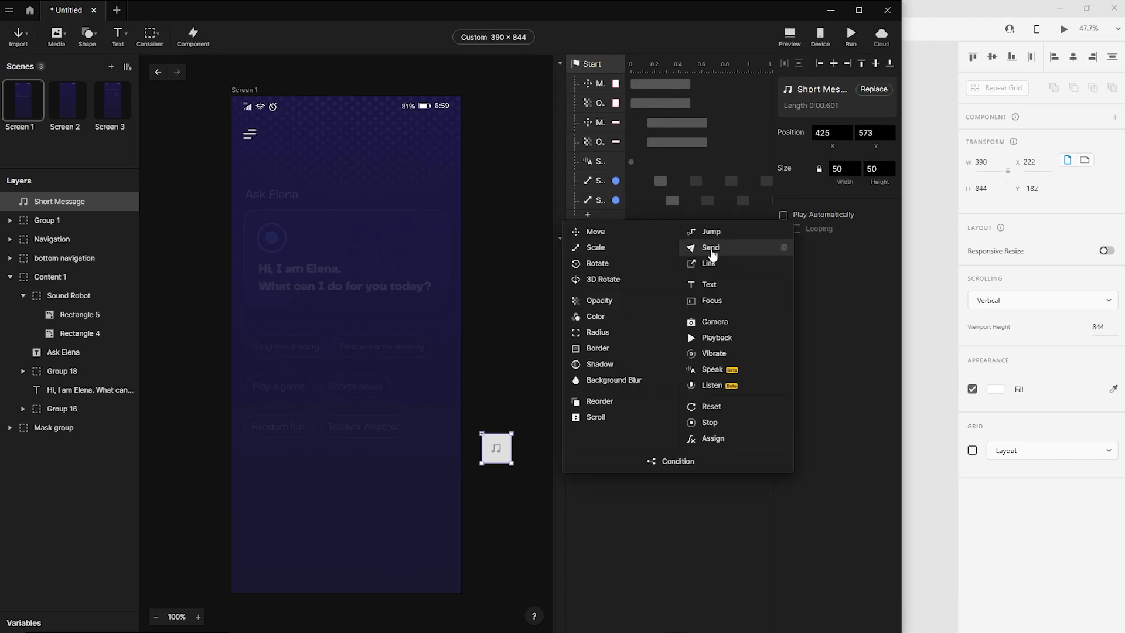
{"action": "left_click", "coordinate": [711, 339]}
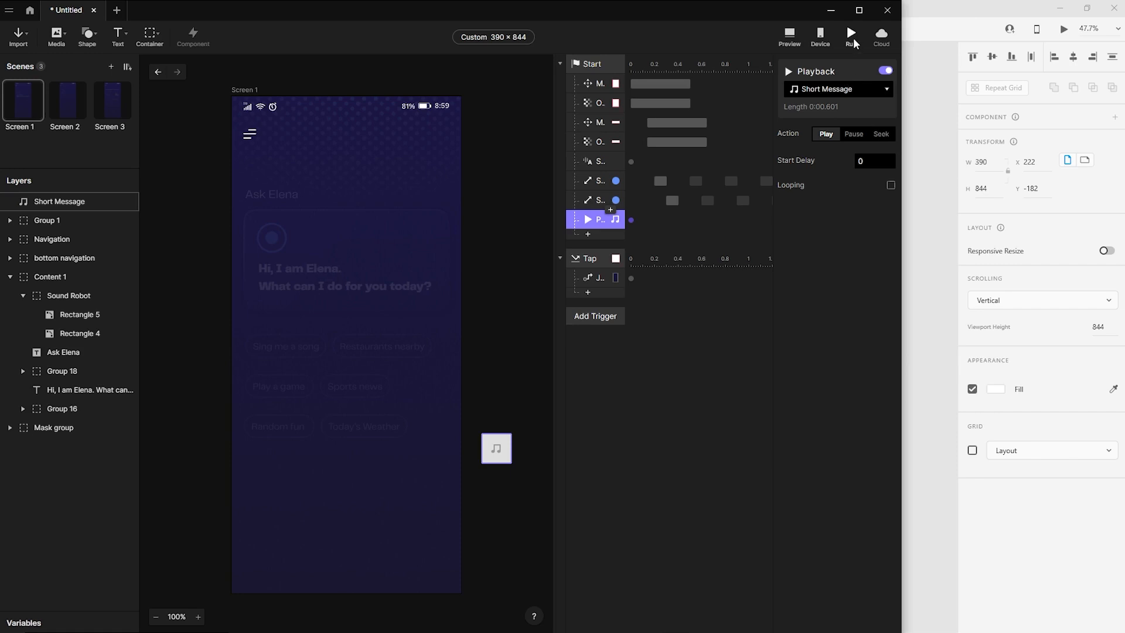
{"action": "left_click", "coordinate": [789, 37]}
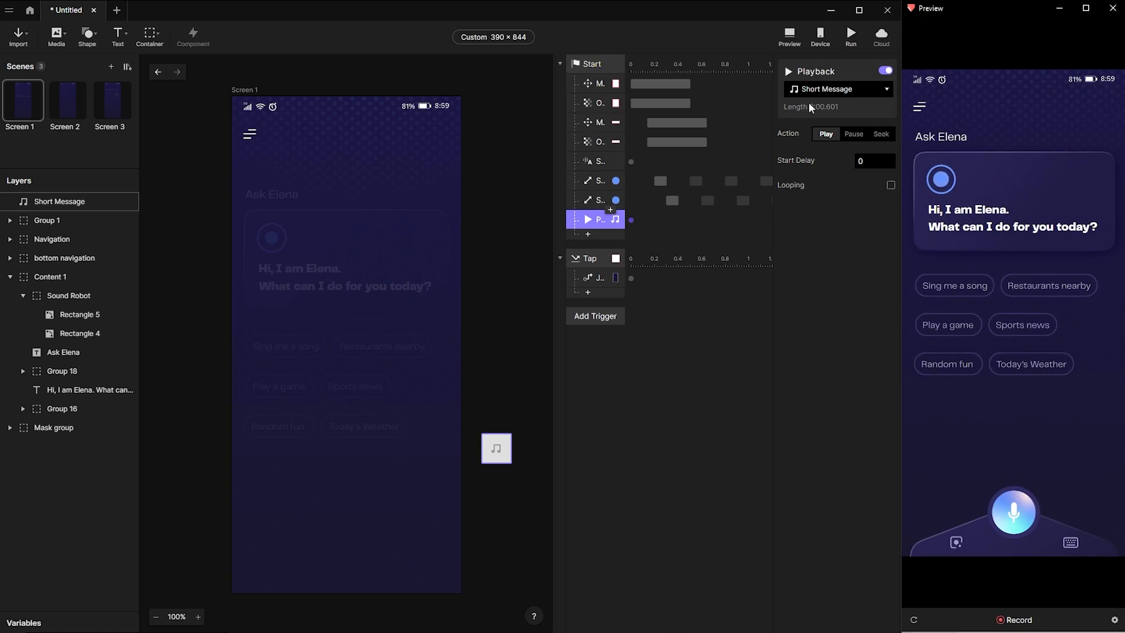
Import the Short Message sound from File Explorer into Screen 2 and add a Playback response to its Start trigger that plays it.
{"action": "left_click", "coordinate": [70, 102]}
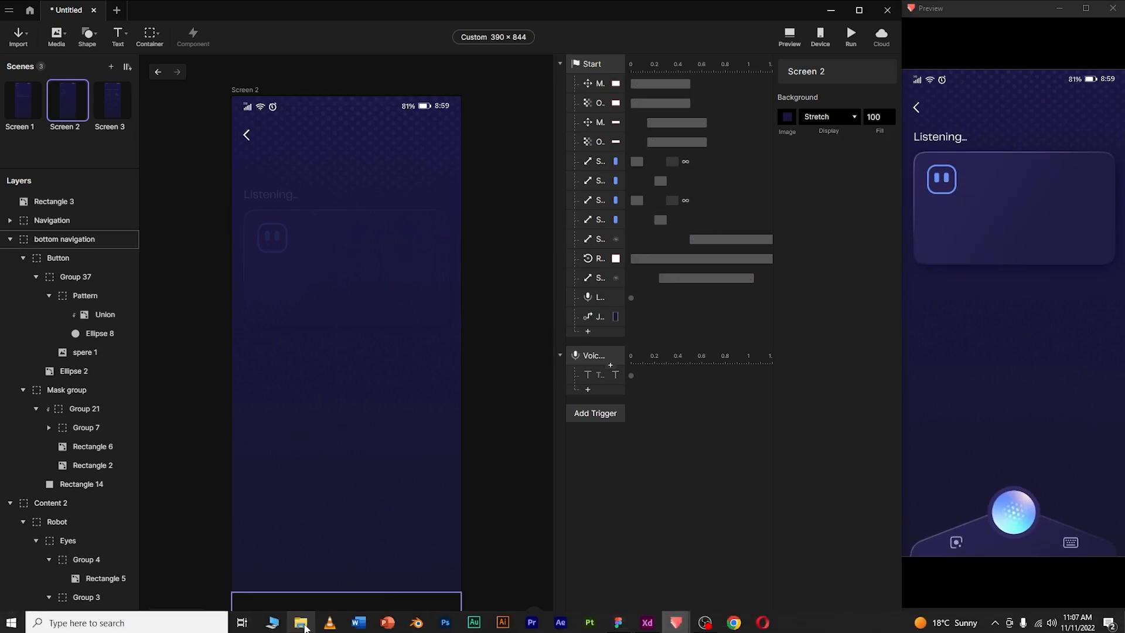
{"action": "left_click", "coordinate": [287, 621]}
{"action": "left_click_drag", "start_coordinate": [159, 81], "coordinate": [507, 415]}
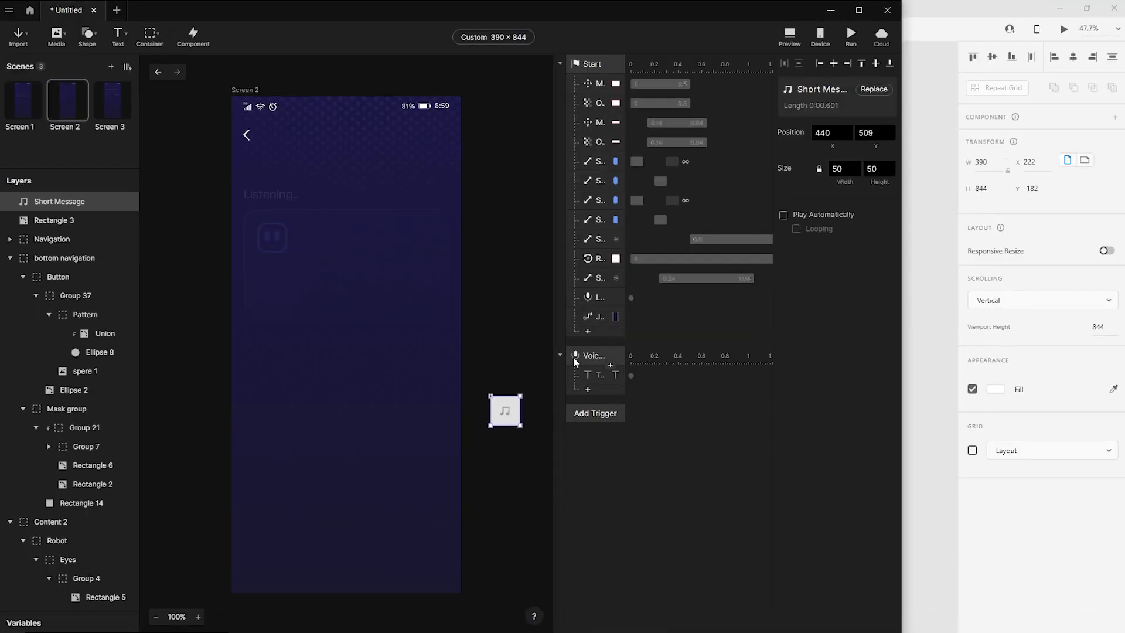
{"action": "left_click", "coordinate": [588, 331]}
{"action": "left_click", "coordinate": [717, 456]}
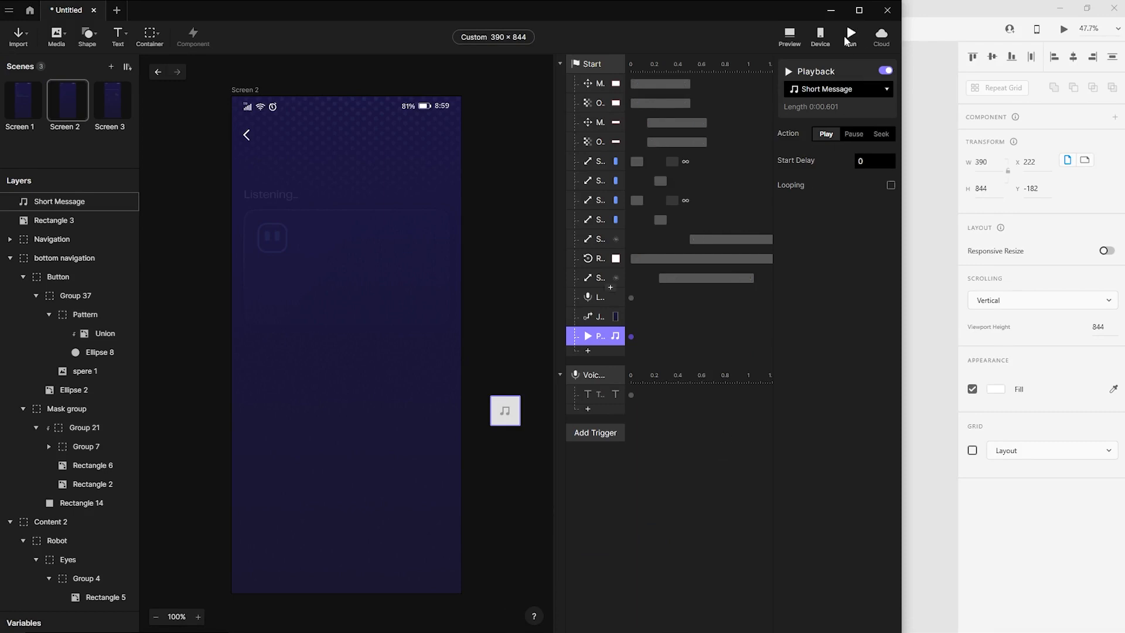
{"action": "left_click", "coordinate": [847, 39]}
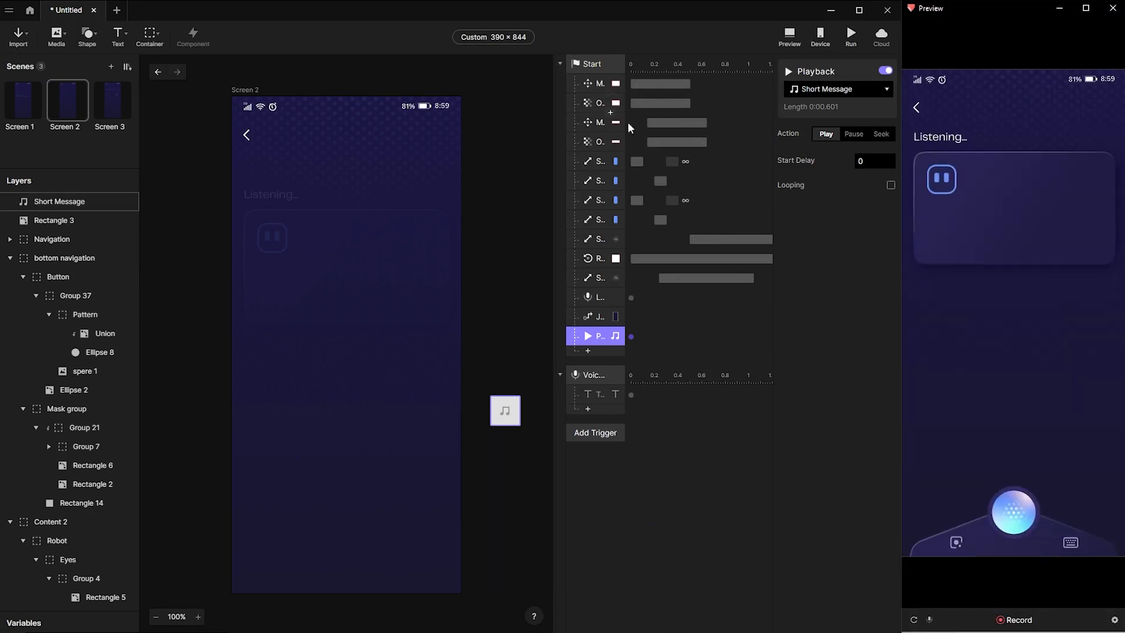
Import the Short Message sound from File Explorer into Screen 3 and add a Playback response to its Start trigger that plays it.
{"action": "left_click", "coordinate": [115, 108]}
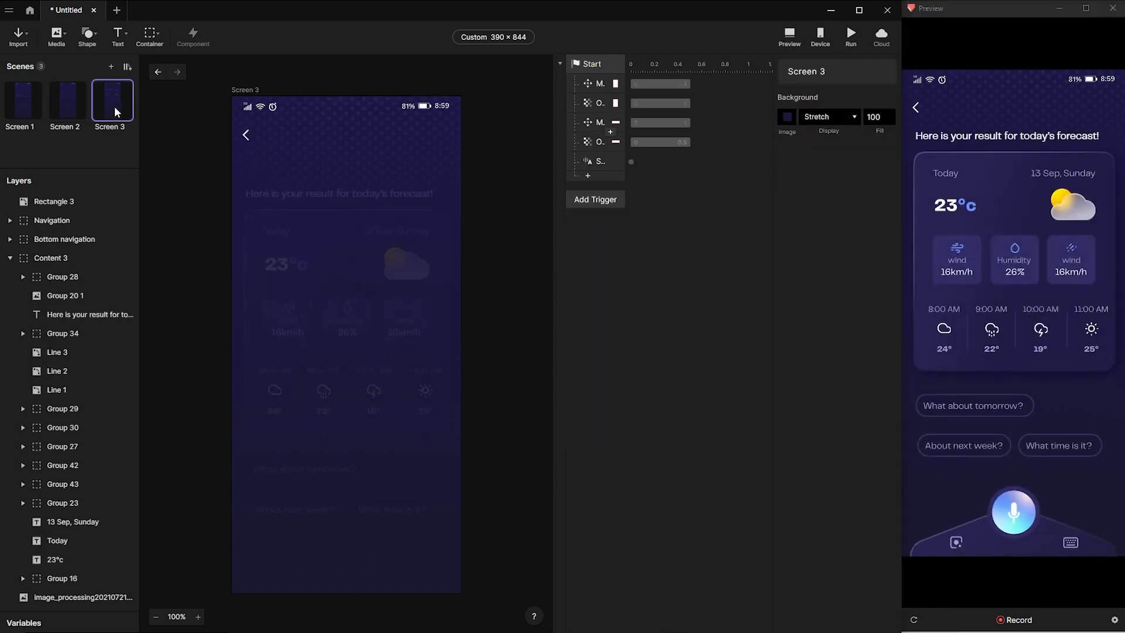
{"action": "left_click", "coordinate": [313, 628]}
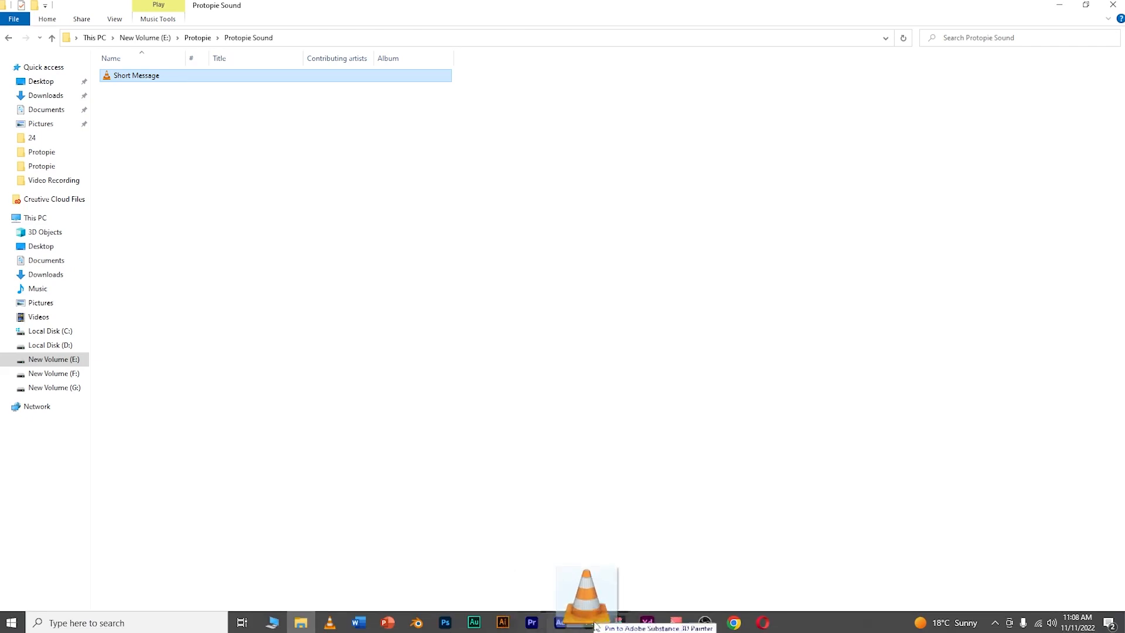
{"action": "mouse_move", "coordinate": [676, 621]}
{"action": "left_click_drag", "start_coordinate": [675, 621], "coordinate": [503, 386]}
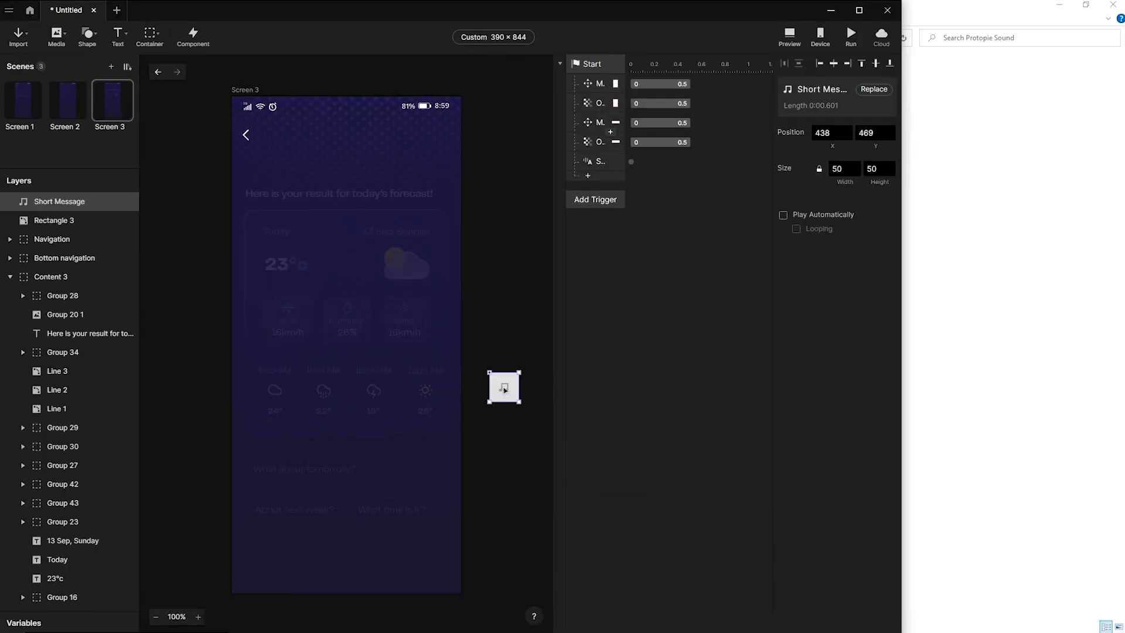
{"action": "left_click", "coordinate": [590, 175]}
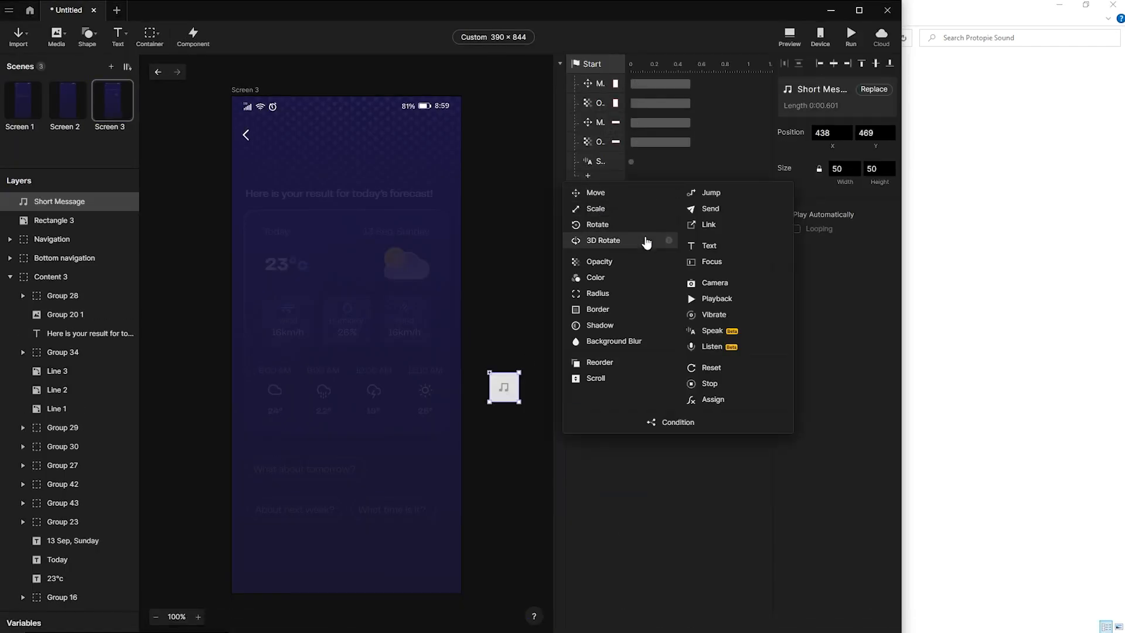
{"action": "left_click", "coordinate": [714, 298]}
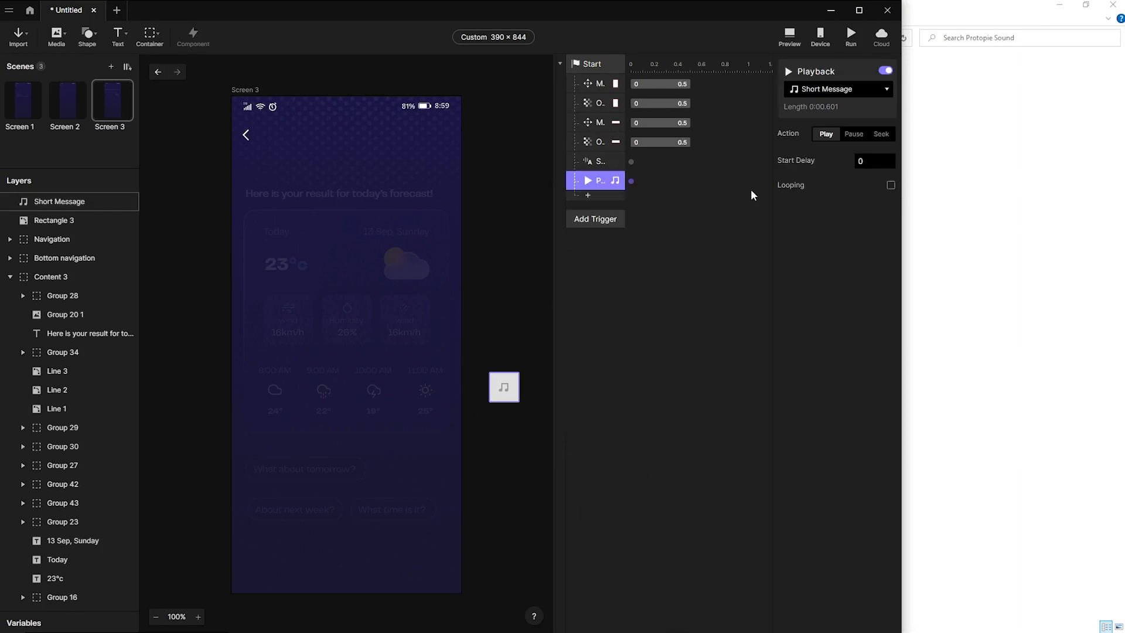
{"action": "left_click", "coordinate": [857, 89]}
{"action": "left_click", "coordinate": [708, 244]}
{"action": "left_click", "coordinate": [708, 245]}
Run the prototype from Screen 1 and activate the microphone to test the sounds and voice flow across the screens.
{"action": "left_click", "coordinate": [30, 105]}
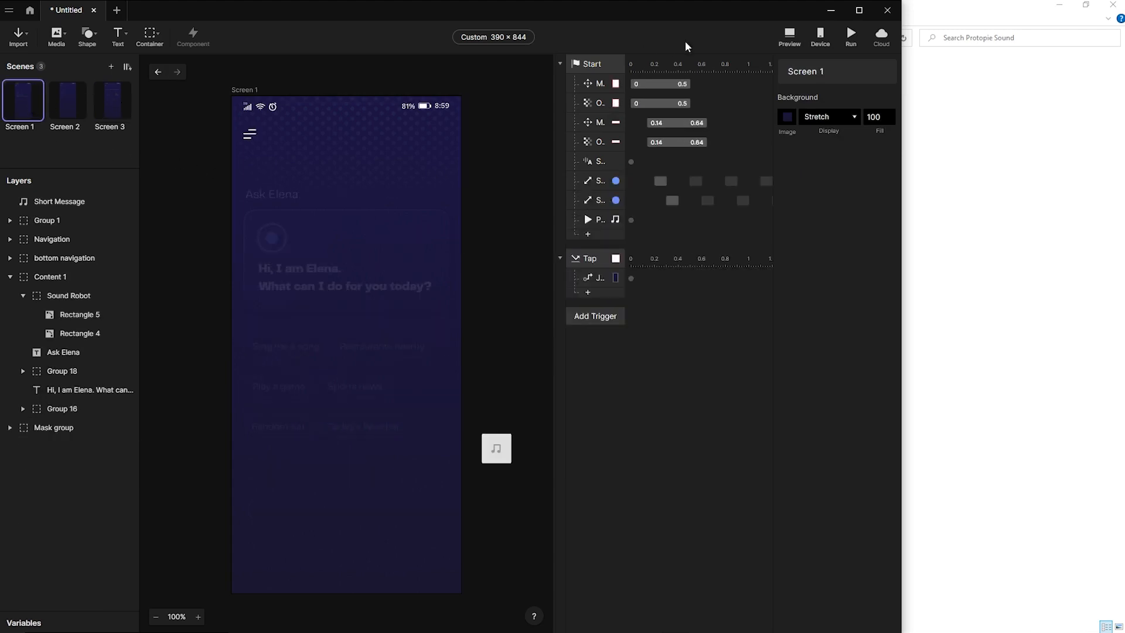
{"action": "left_click", "coordinate": [847, 41]}
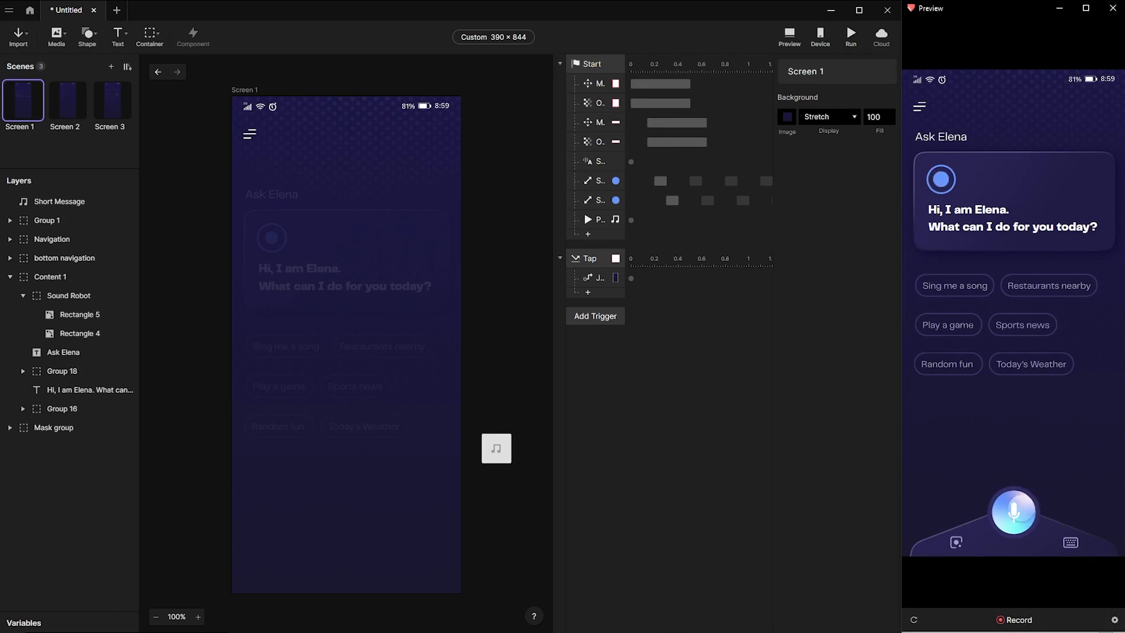
{"action": "left_click", "coordinate": [1013, 511]}
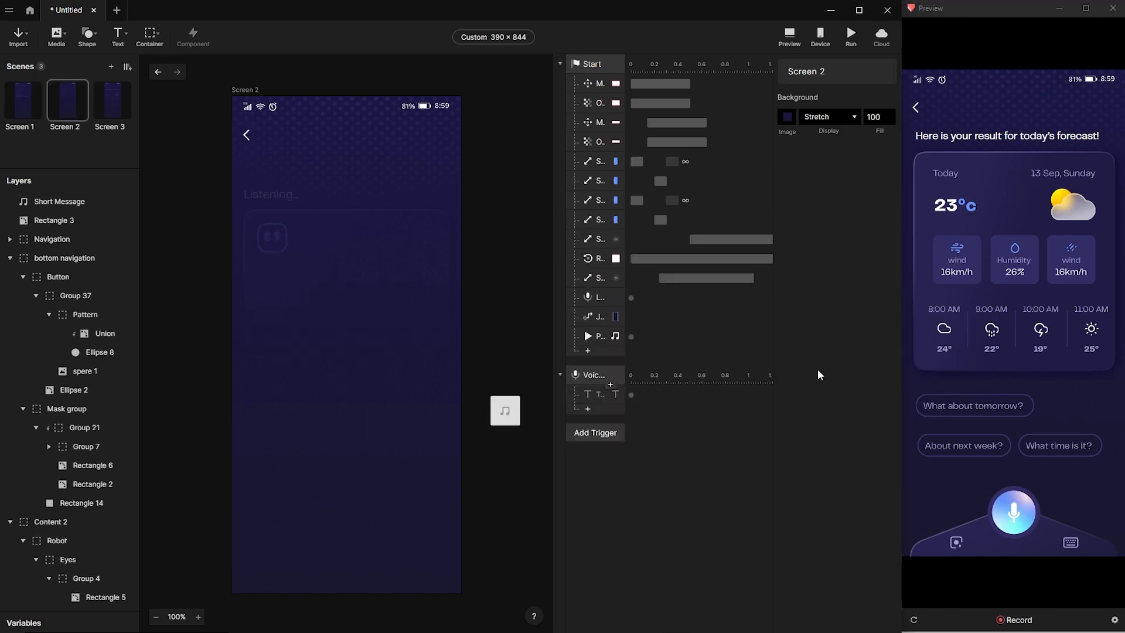
Set the opacity of Content 2 on Screen 2 and Content 3 on Screen 3 to 0.
{"action": "left_click", "coordinate": [366, 276]}
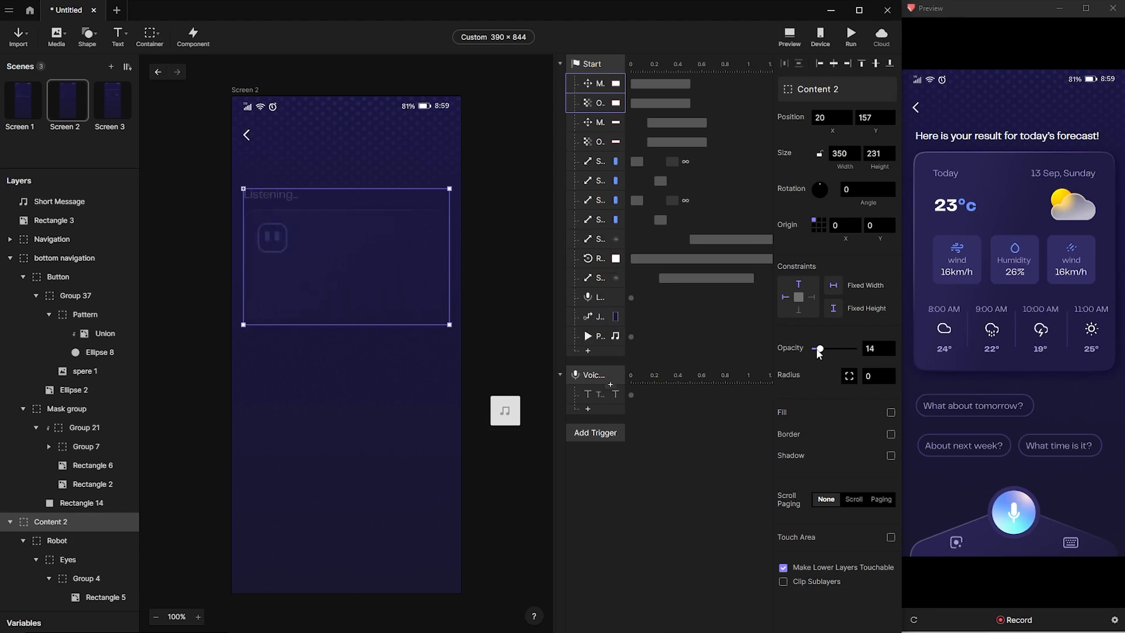
{"action": "left_click_drag", "start_coordinate": [819, 353], "coordinate": [815, 349]}
{"action": "left_click", "coordinate": [112, 101]}
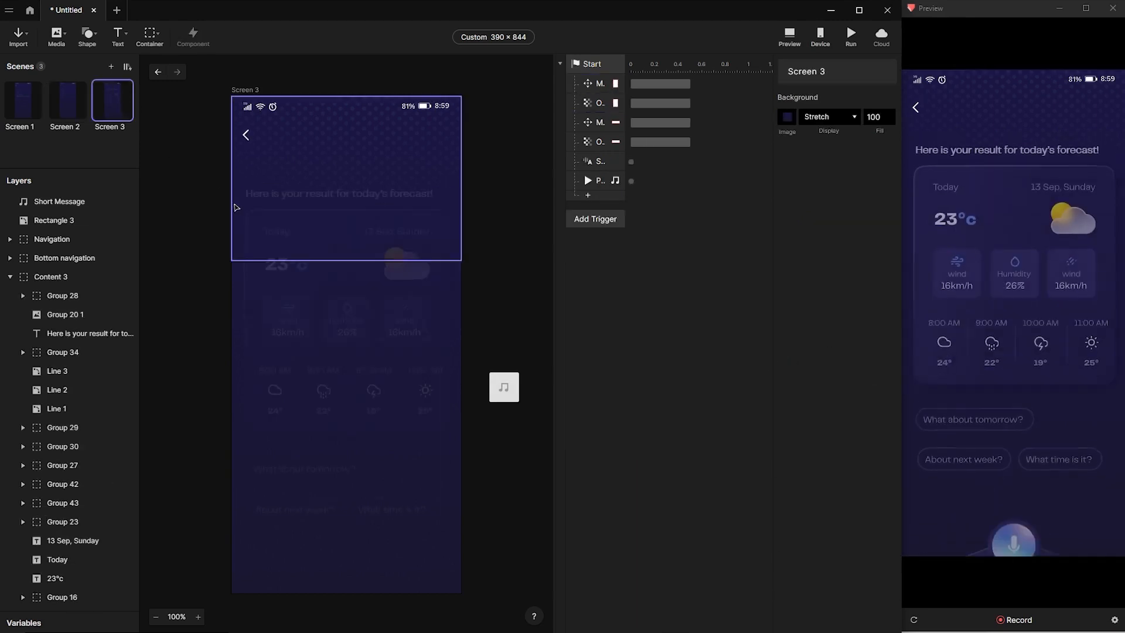
{"action": "left_click", "coordinate": [317, 259]}
{"action": "left_click_drag", "start_coordinate": [823, 351], "coordinate": [814, 349]}
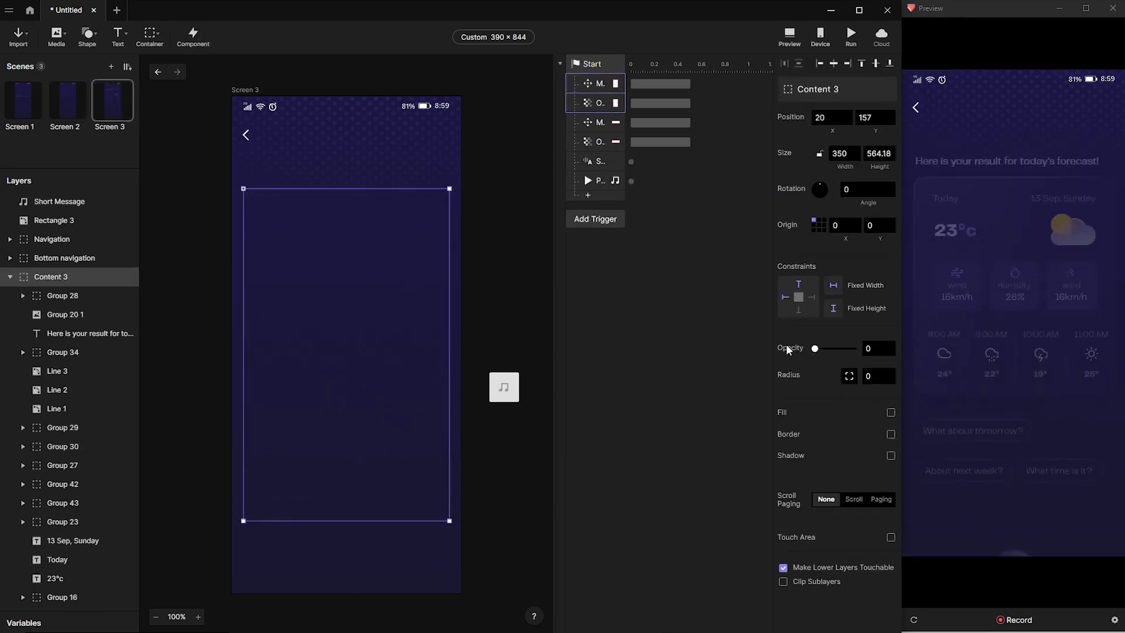
Set the opacity of Content 1 on Screen 1 to 0 and check Screens 2 and 3 in the preview.
{"action": "left_click", "coordinate": [32, 113]}
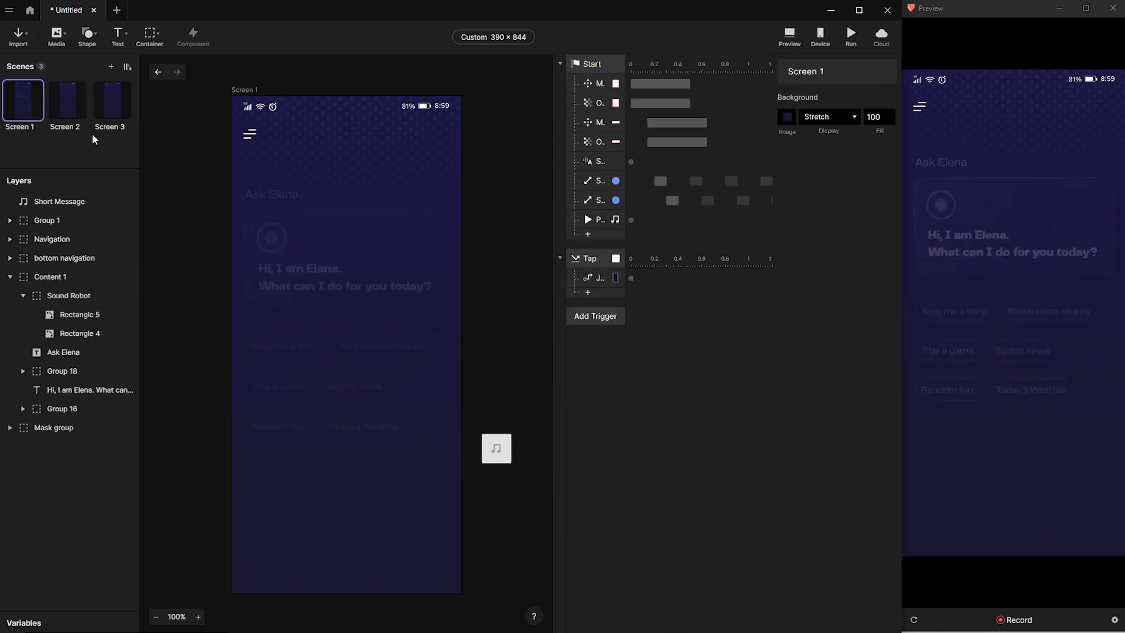
{"action": "left_click", "coordinate": [402, 303]}
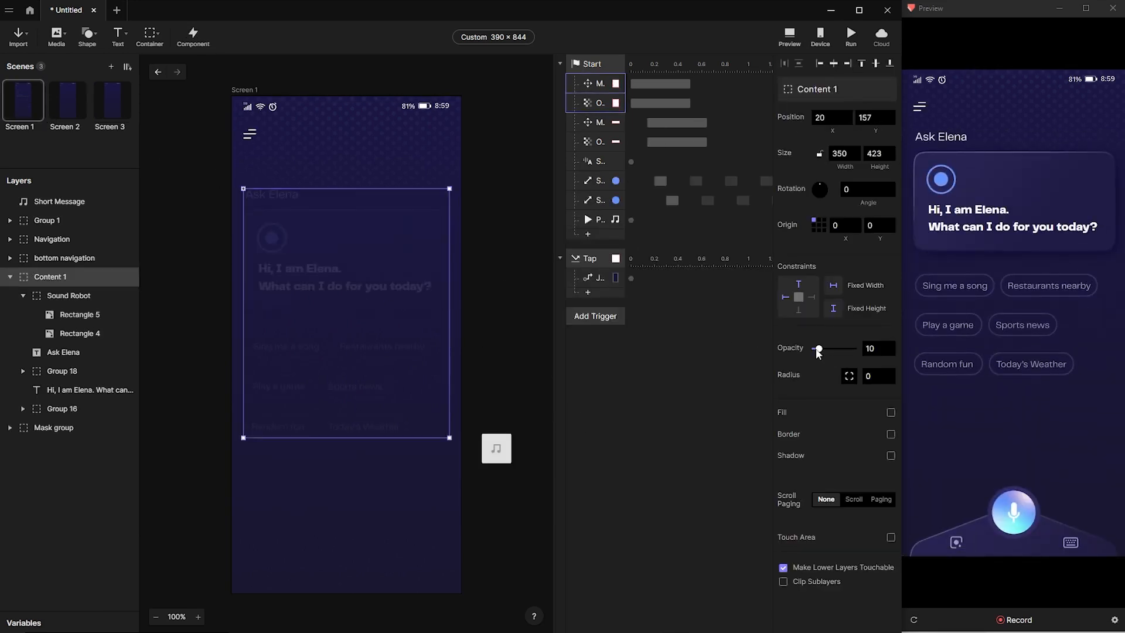
{"action": "left_click_drag", "start_coordinate": [818, 350], "coordinate": [813, 350]}
{"action": "left_click", "coordinate": [672, 386]}
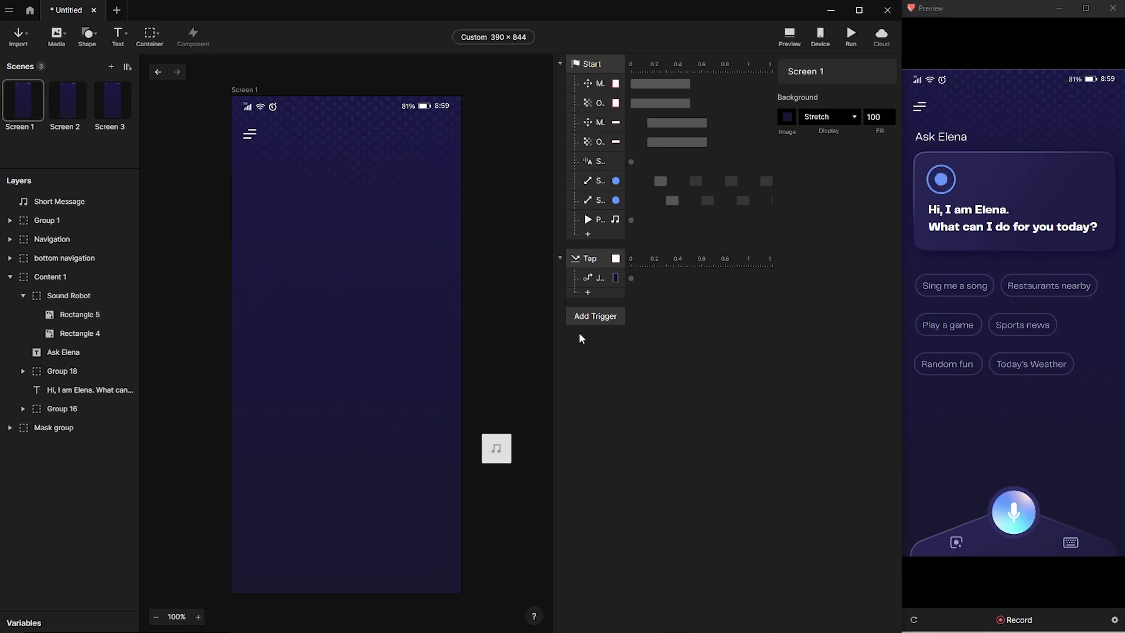
{"action": "left_click", "coordinate": [67, 109]}
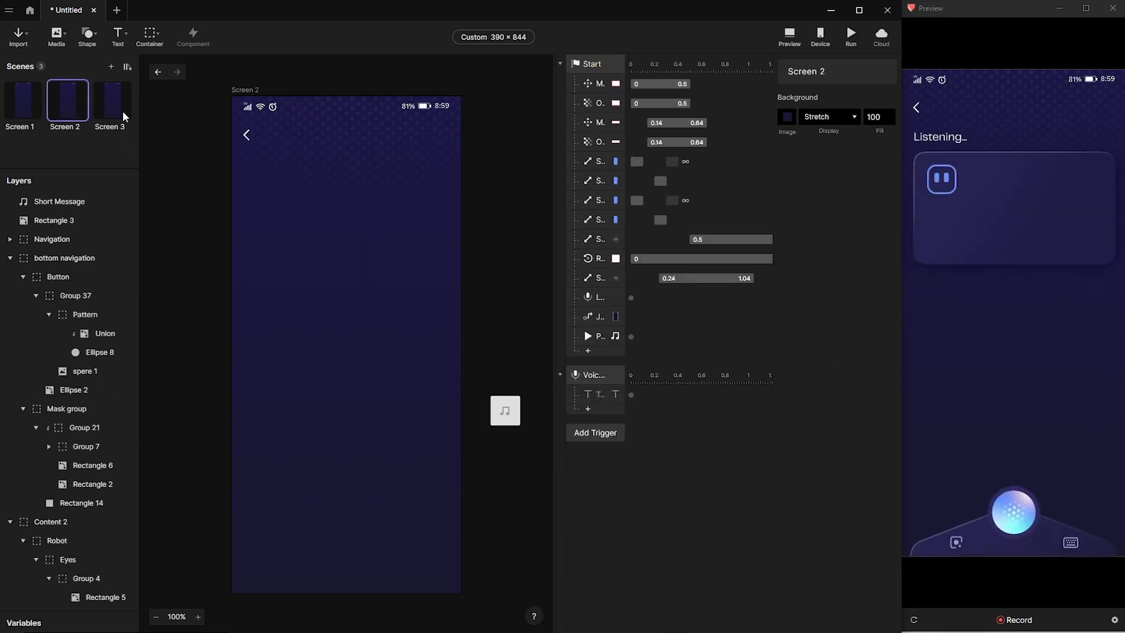
{"action": "left_click", "coordinate": [125, 115]}
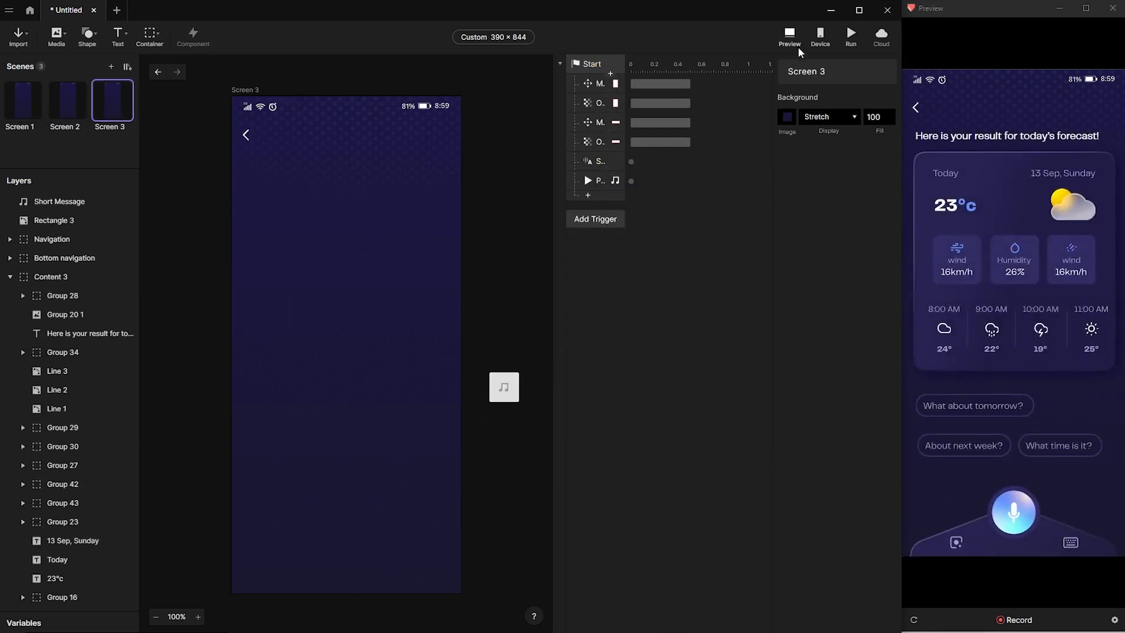
Connect a phone to the prototype by scanning the QR code and activate the microphone on it to test the voice flow.
{"action": "left_click", "coordinate": [823, 43]}
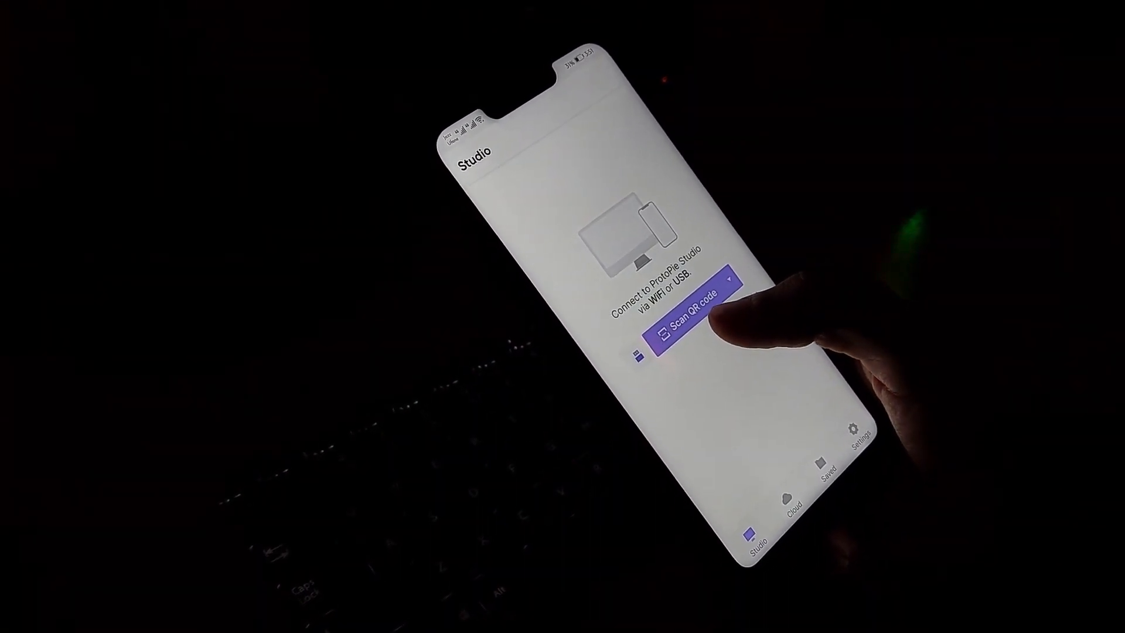
{"action": "left_click", "coordinate": [683, 316]}
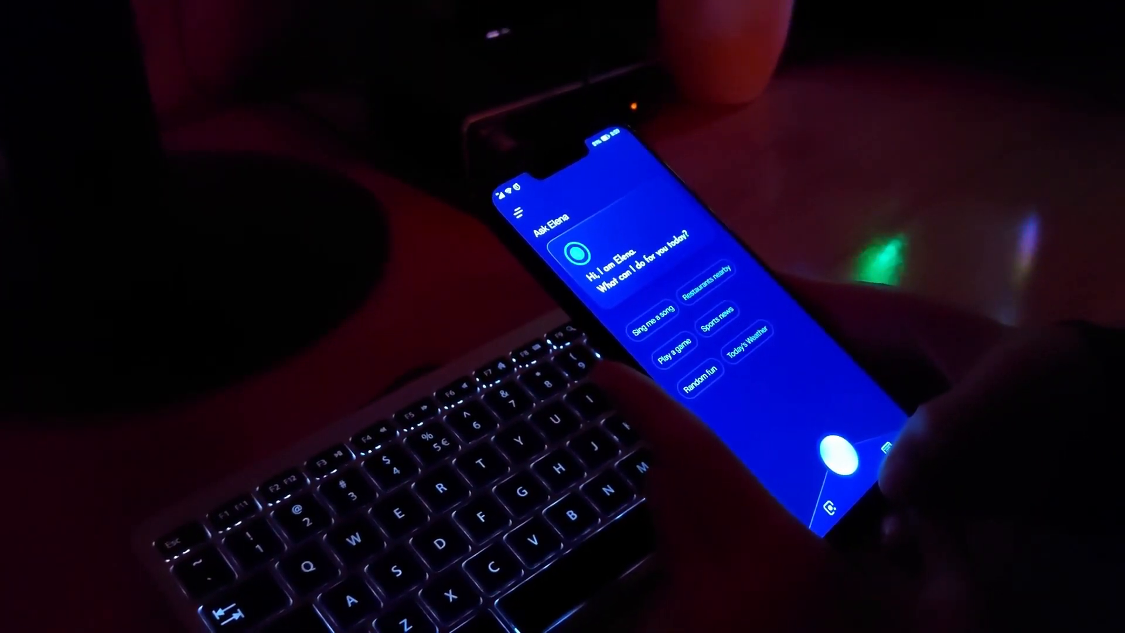
{"action": "left_click", "coordinate": [830, 460]}
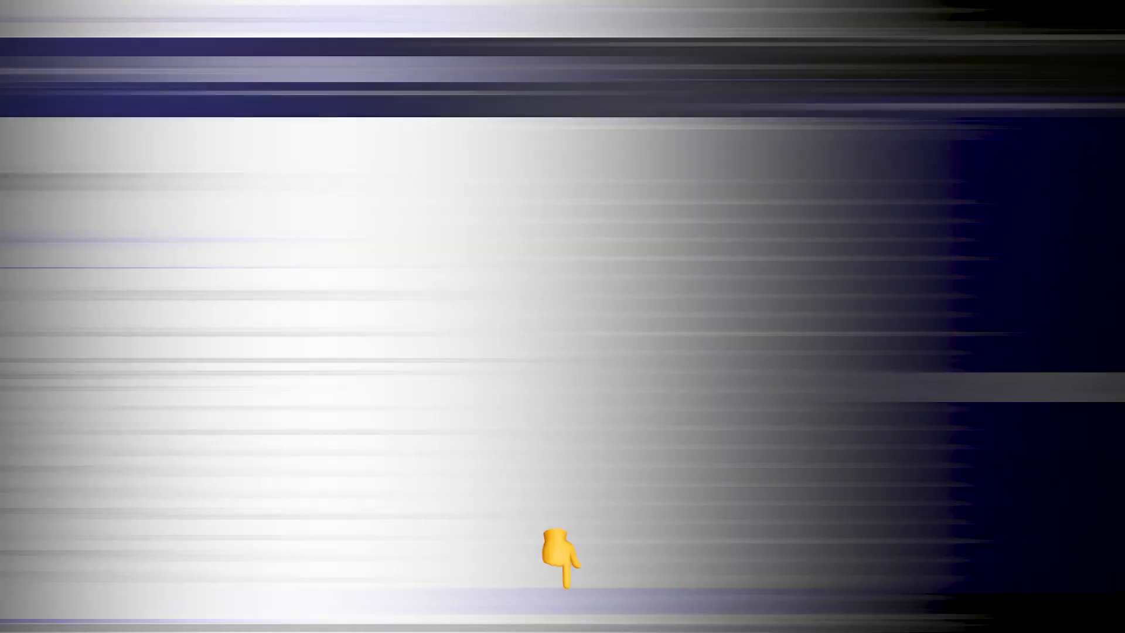
Switch to the ProtoPie pricing page in the browser and look over the Free, Pro and Enterprise plans.
{"action": "scroll", "coordinate": [982, 361], "scroll_direction": "down", "scroll_amount": 2}
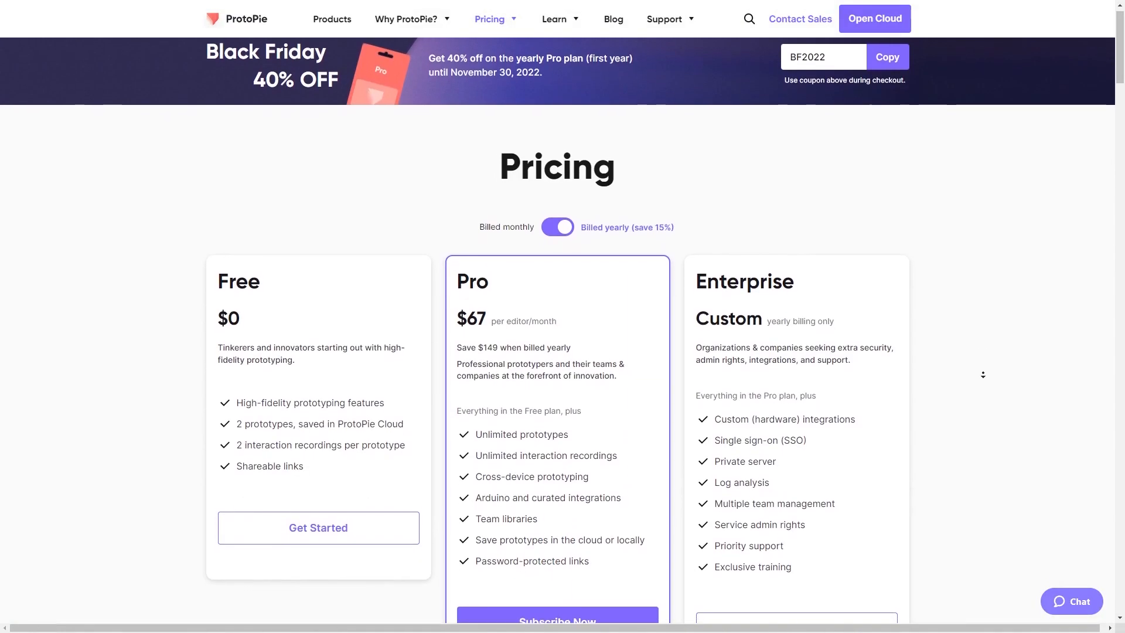
{"action": "scroll", "coordinate": [982, 375], "scroll_direction": "down", "scroll_amount": 2}
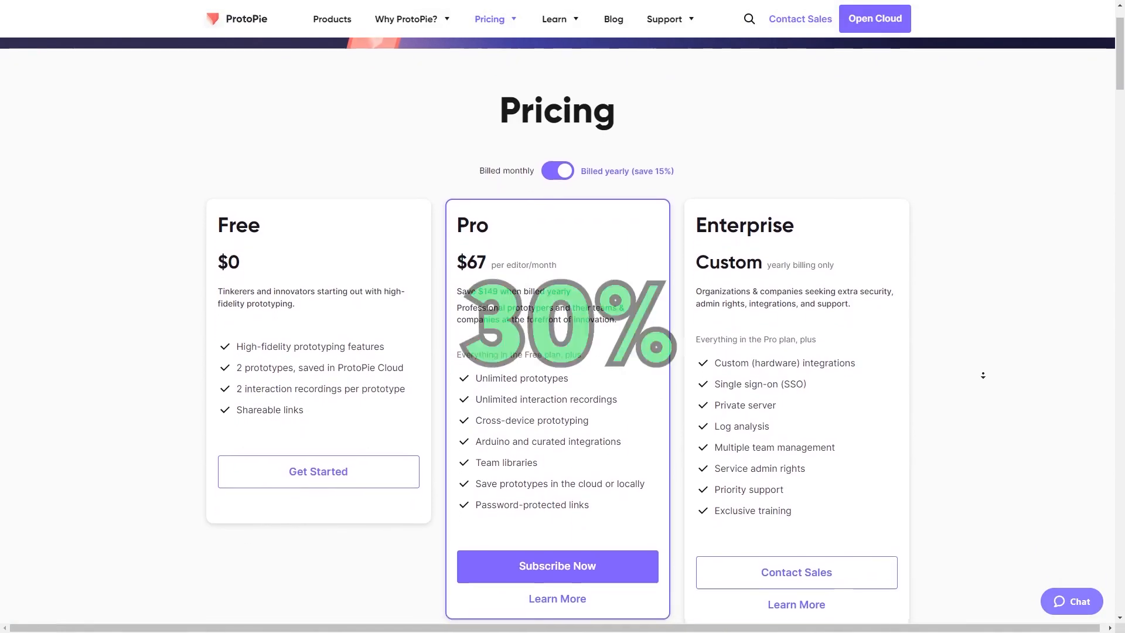
{"action": "scroll", "coordinate": [982, 374], "scroll_direction": "down", "scroll_amount": 1}
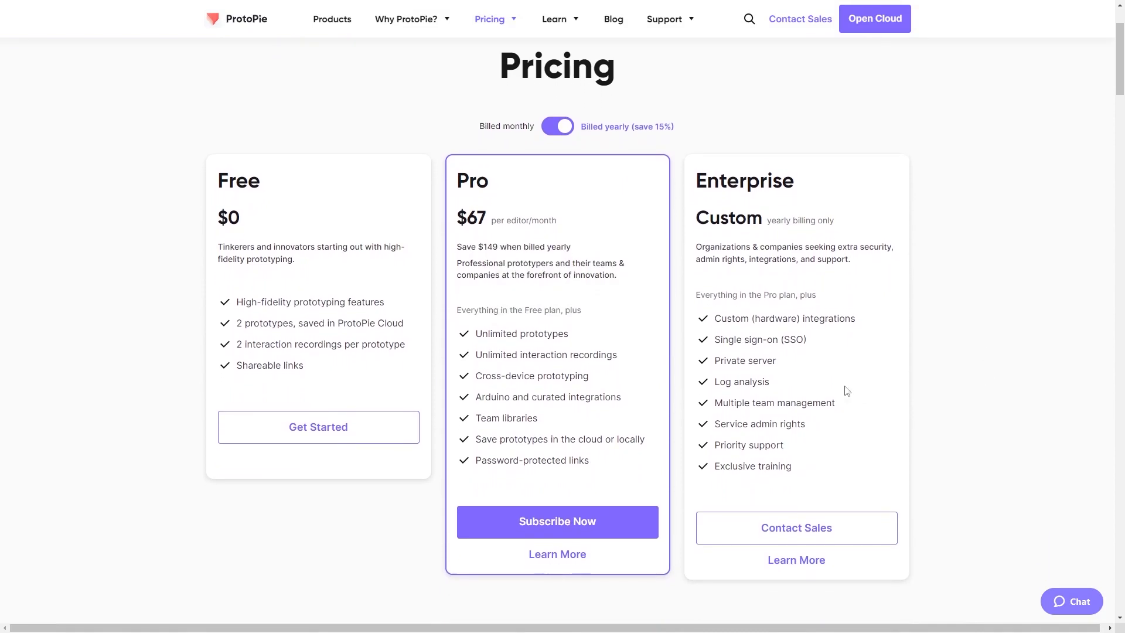